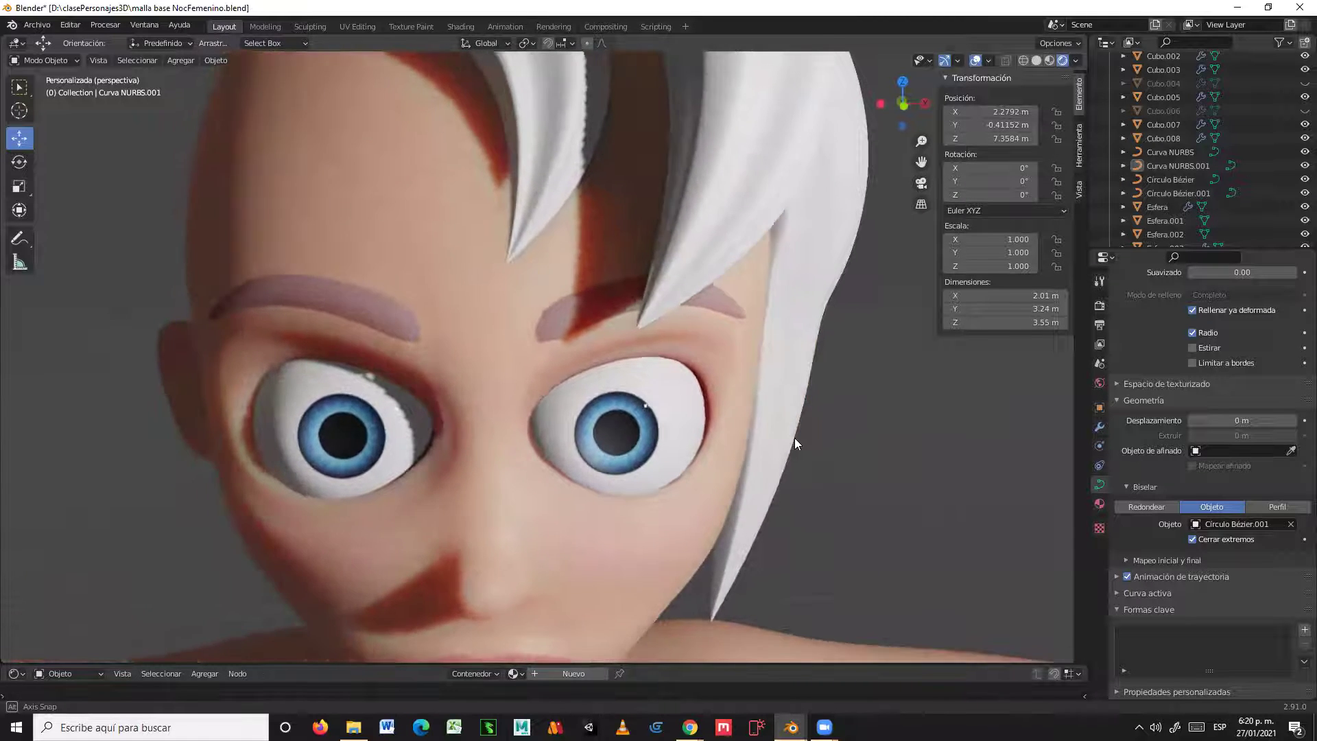
Step: Save the female character file under its current name
middle_drag(680, 450, 406, 446)
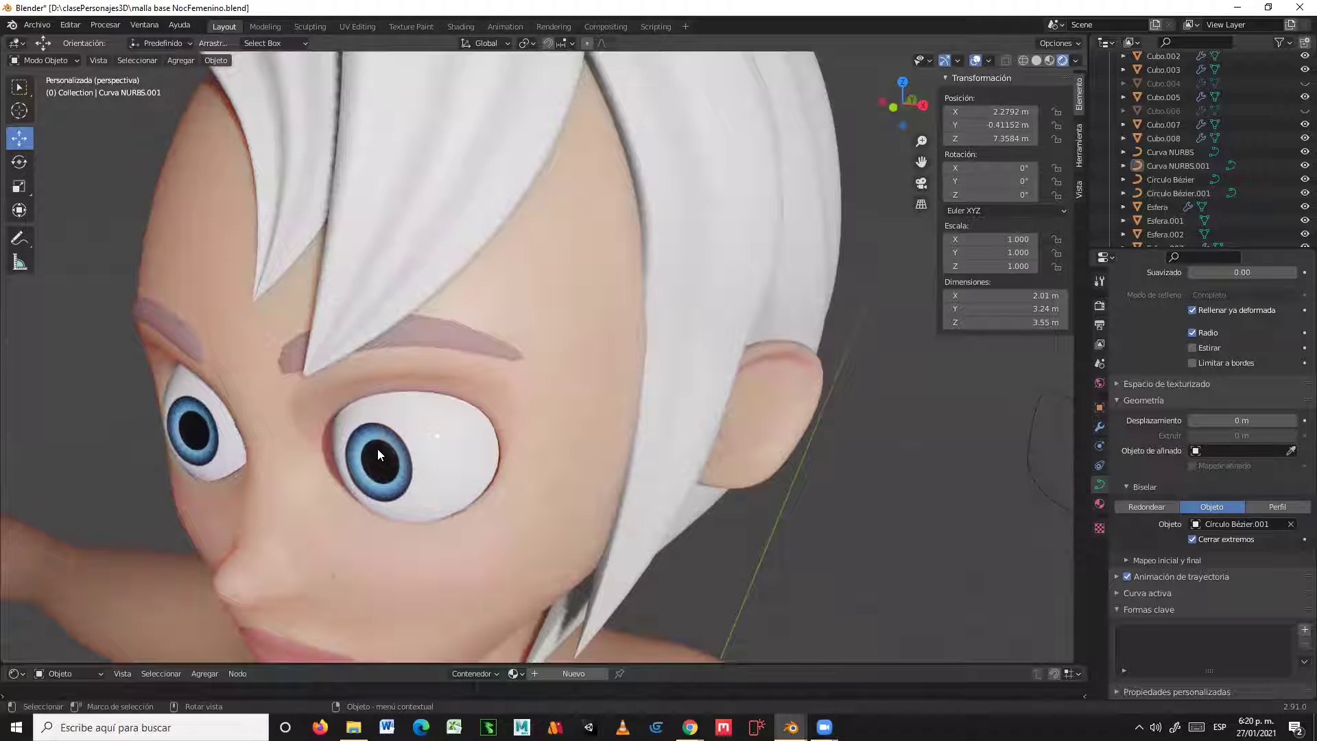
middle_drag(505, 475, 562, 441)
scroll(557, 440, down, 5)
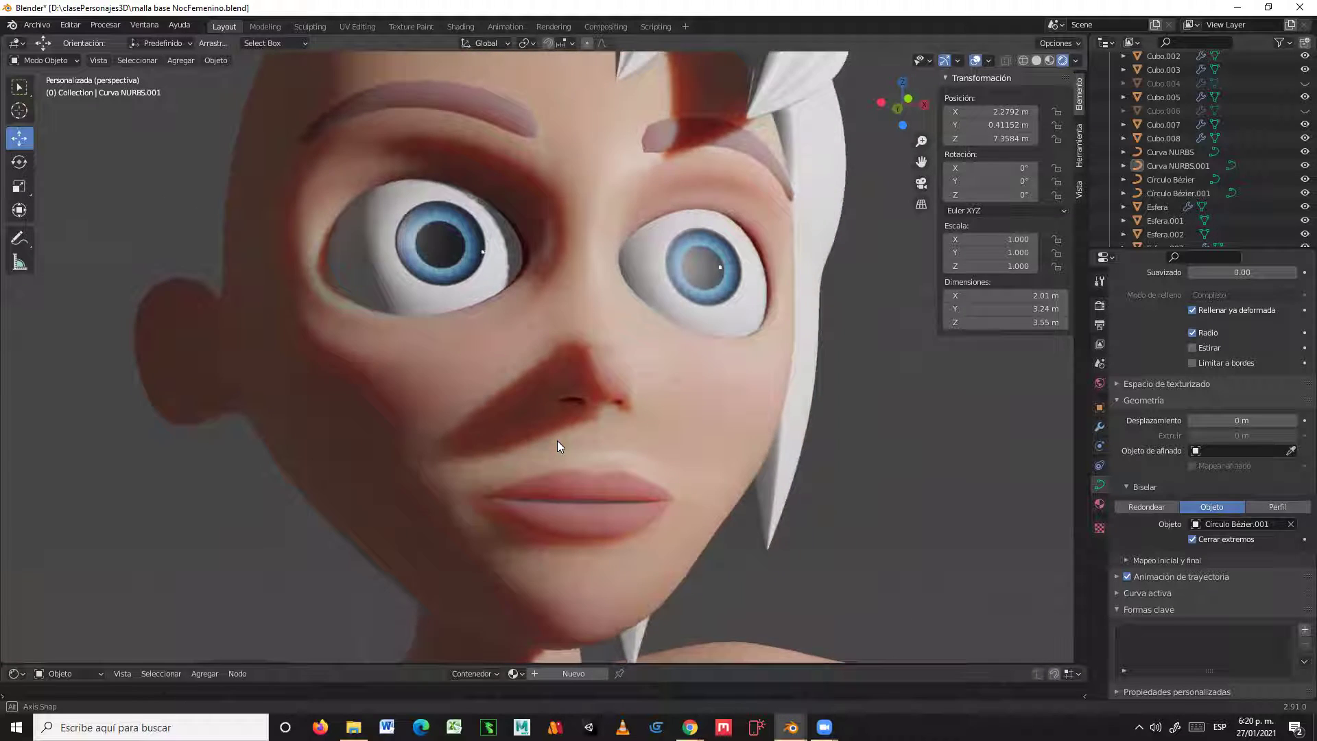
middle_drag(648, 425, 680, 430)
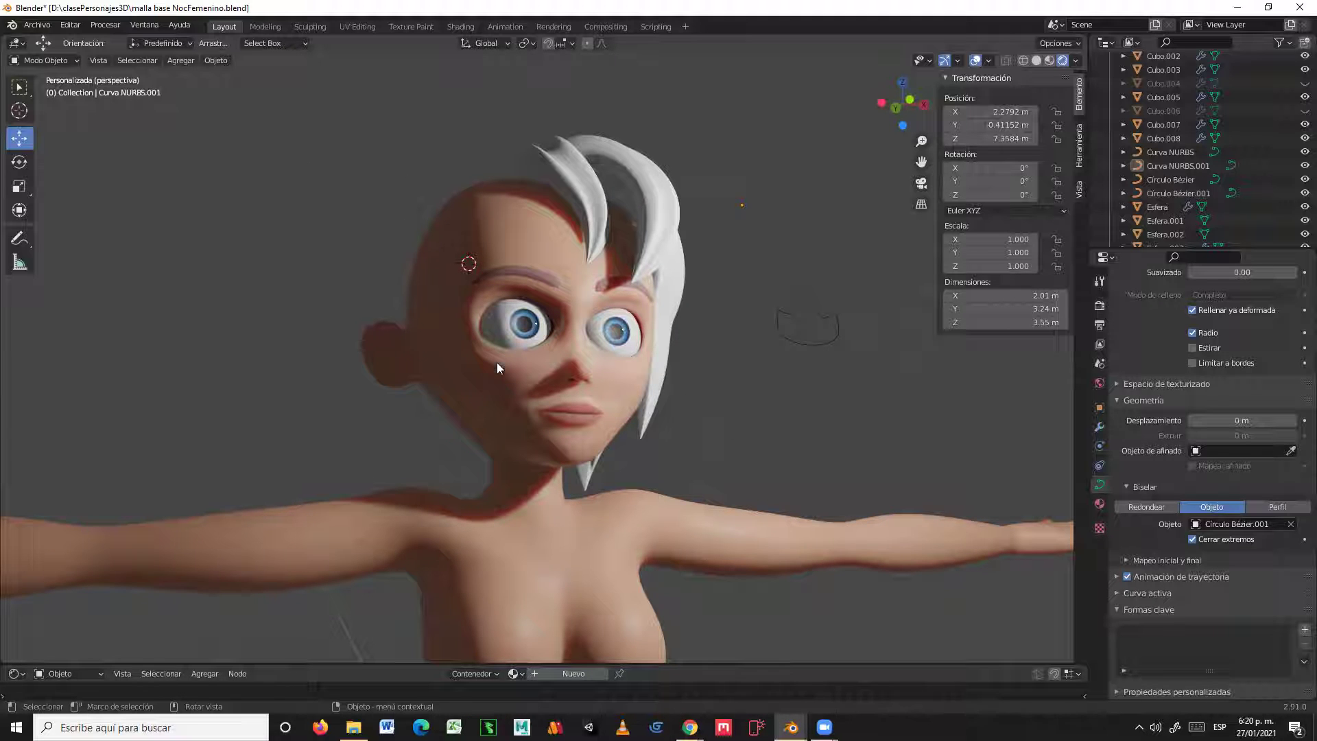
click(36, 26)
click(53, 113)
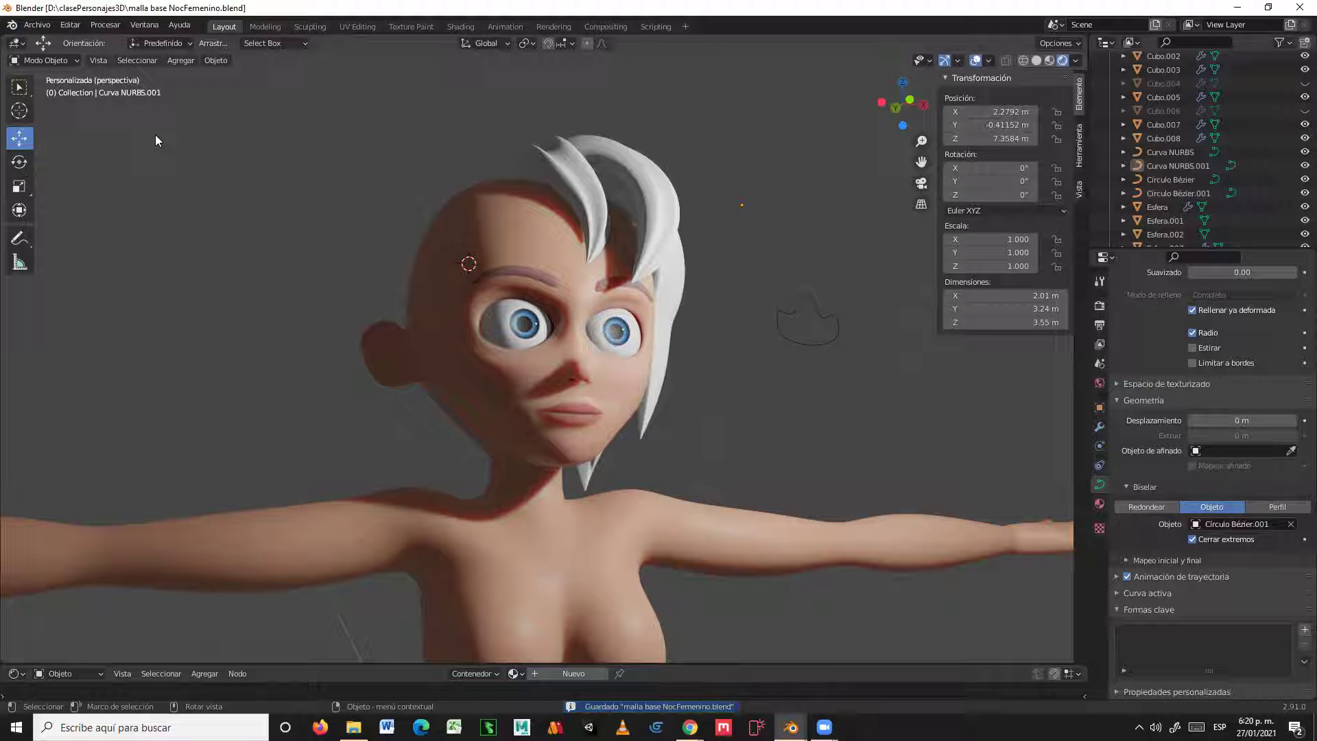
Step: Start a new default scene and delete its cube
click(32, 28)
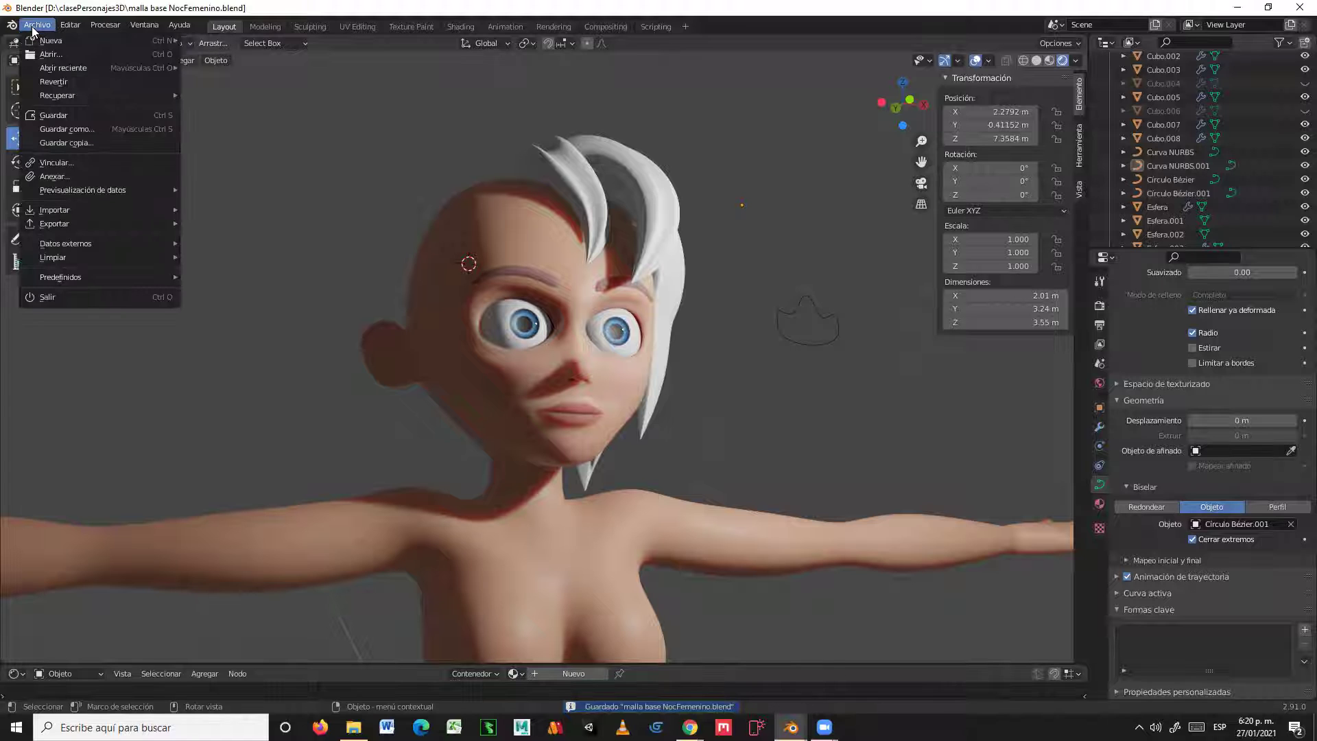
mouse_move(38, 40)
click(214, 41)
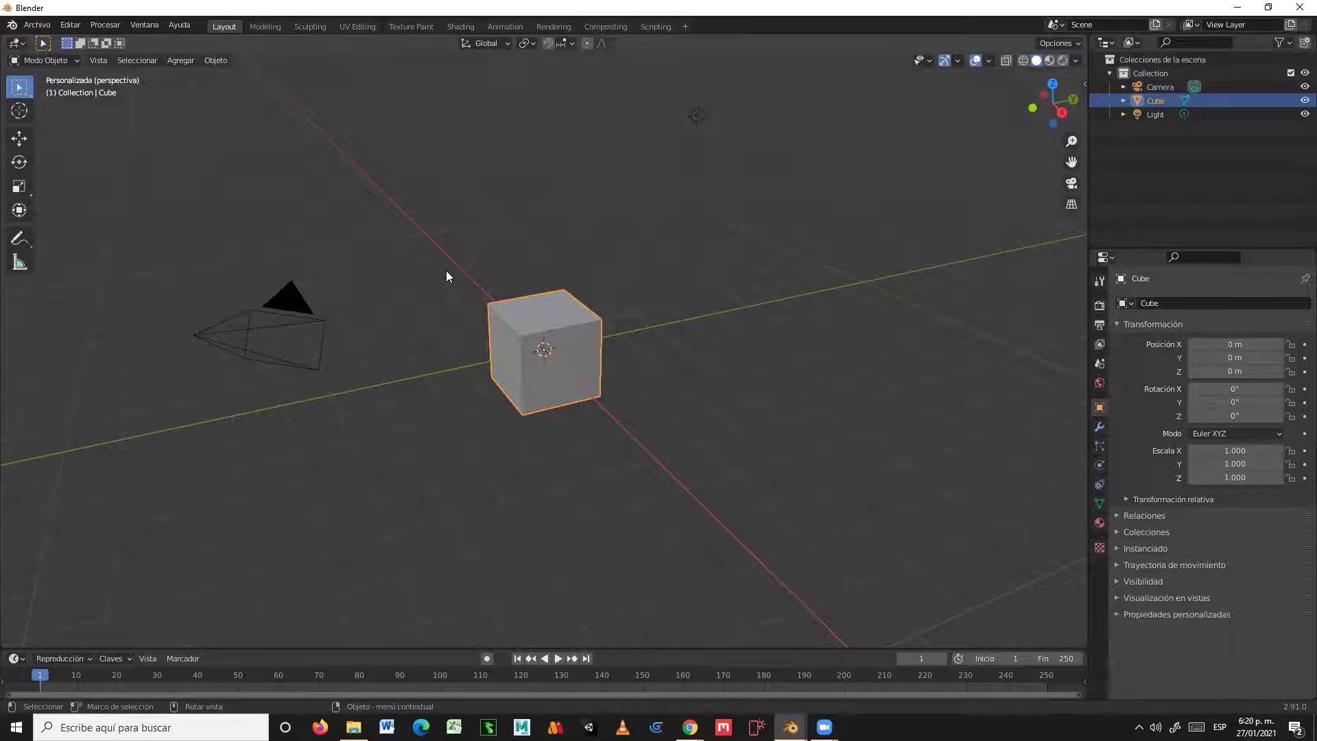
key(Delete)
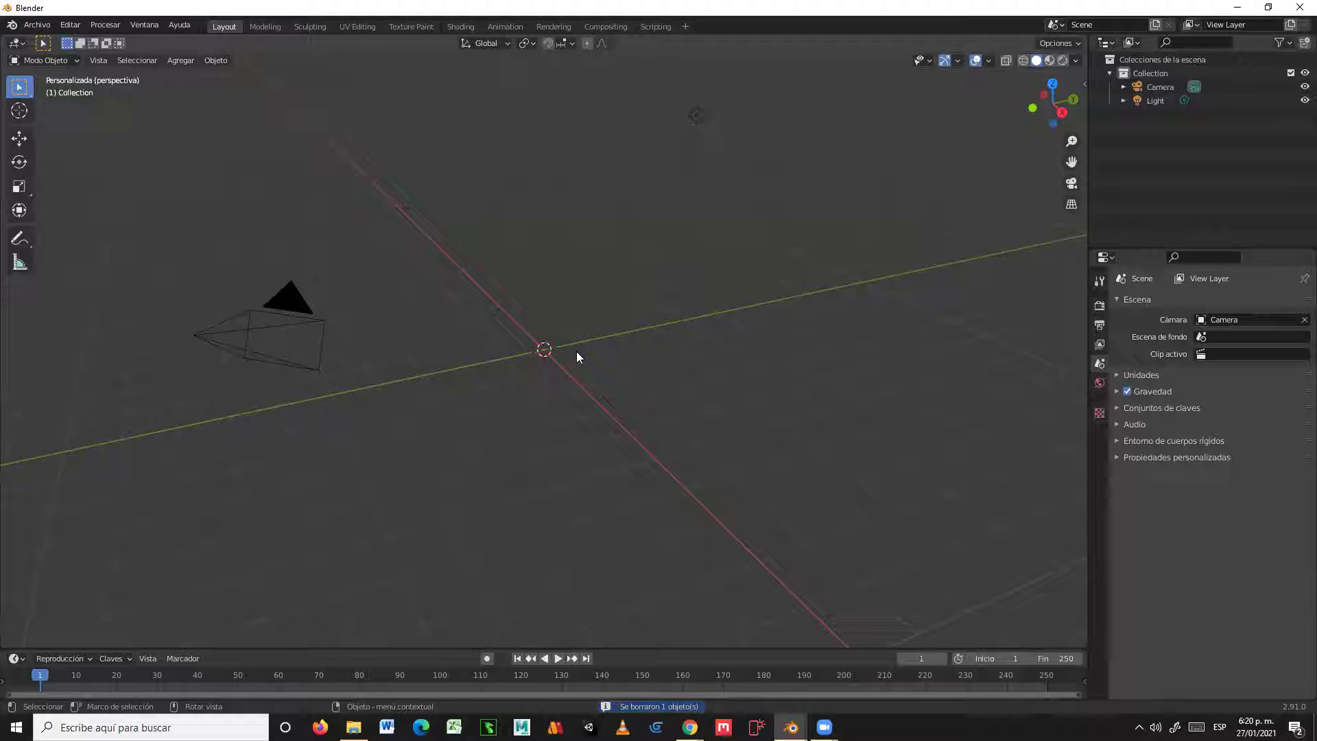
Step: Add a sphere mesh at the scene origin
key(shift+a)
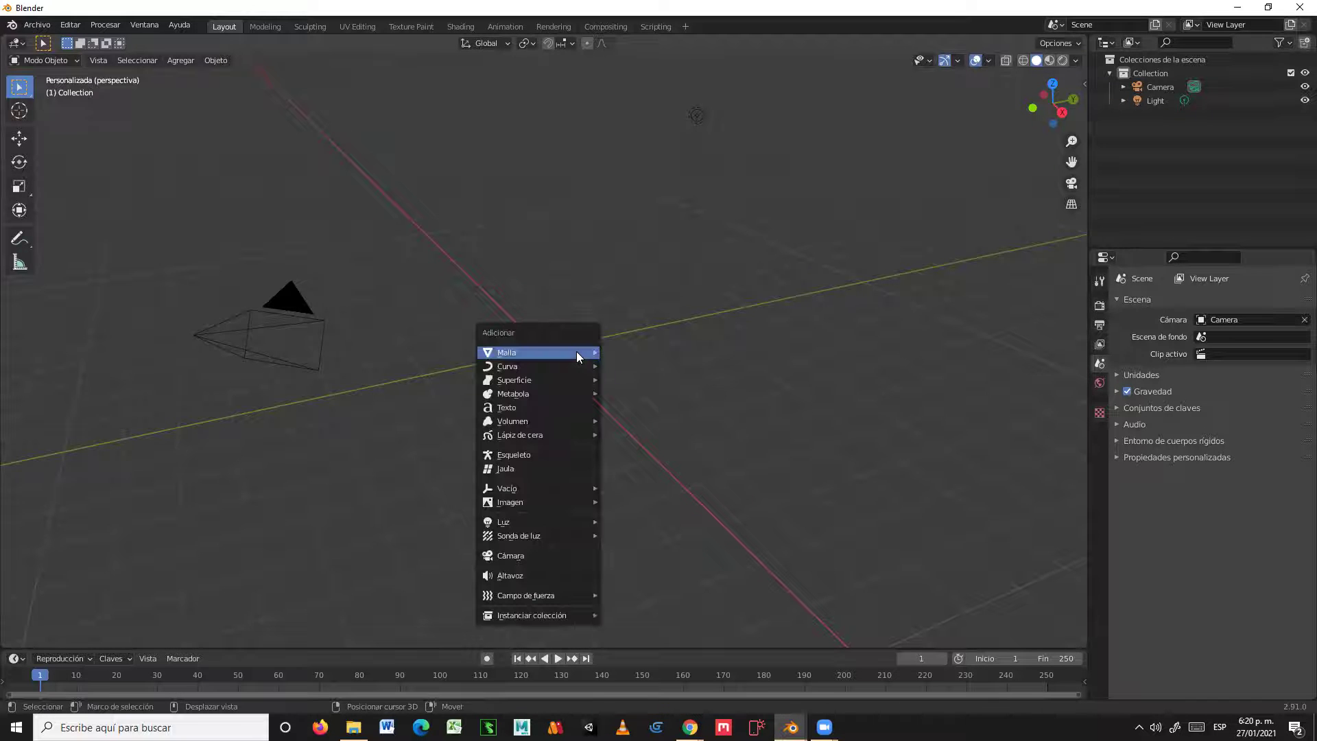
mouse_move(576, 351)
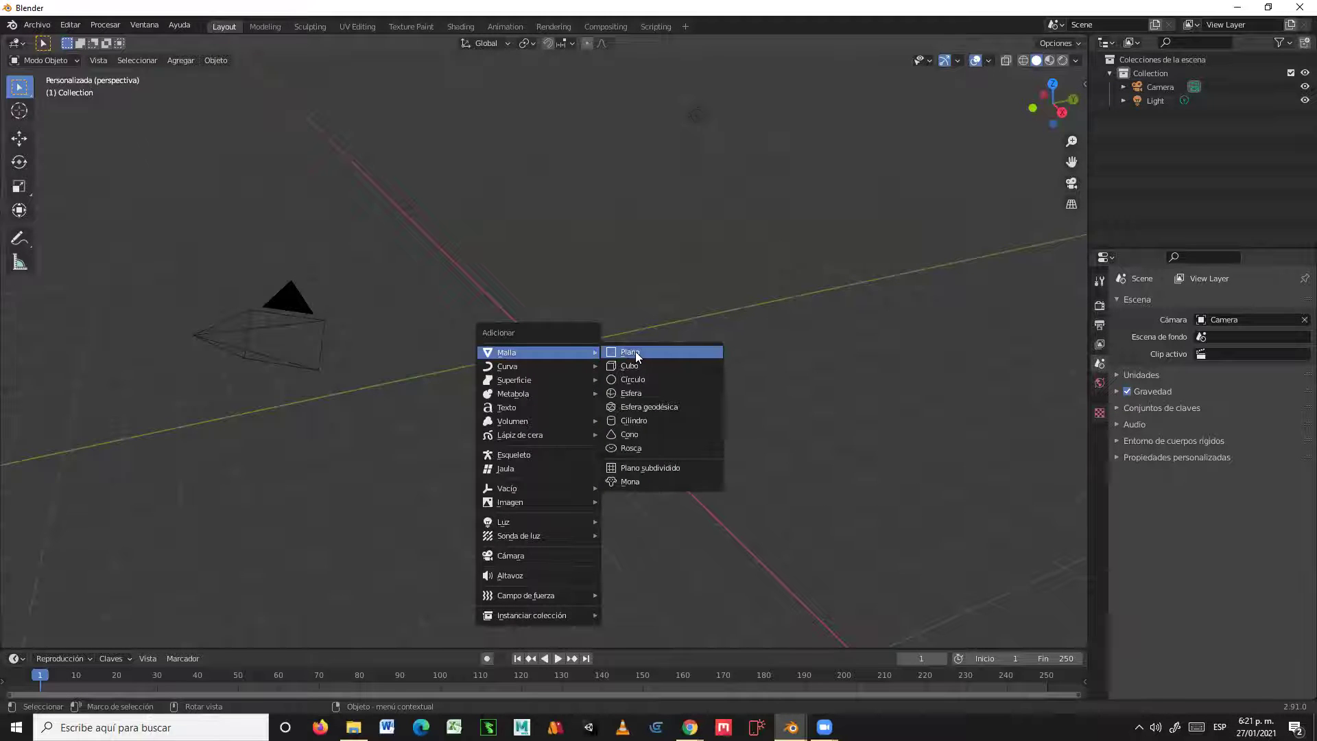
click(627, 395)
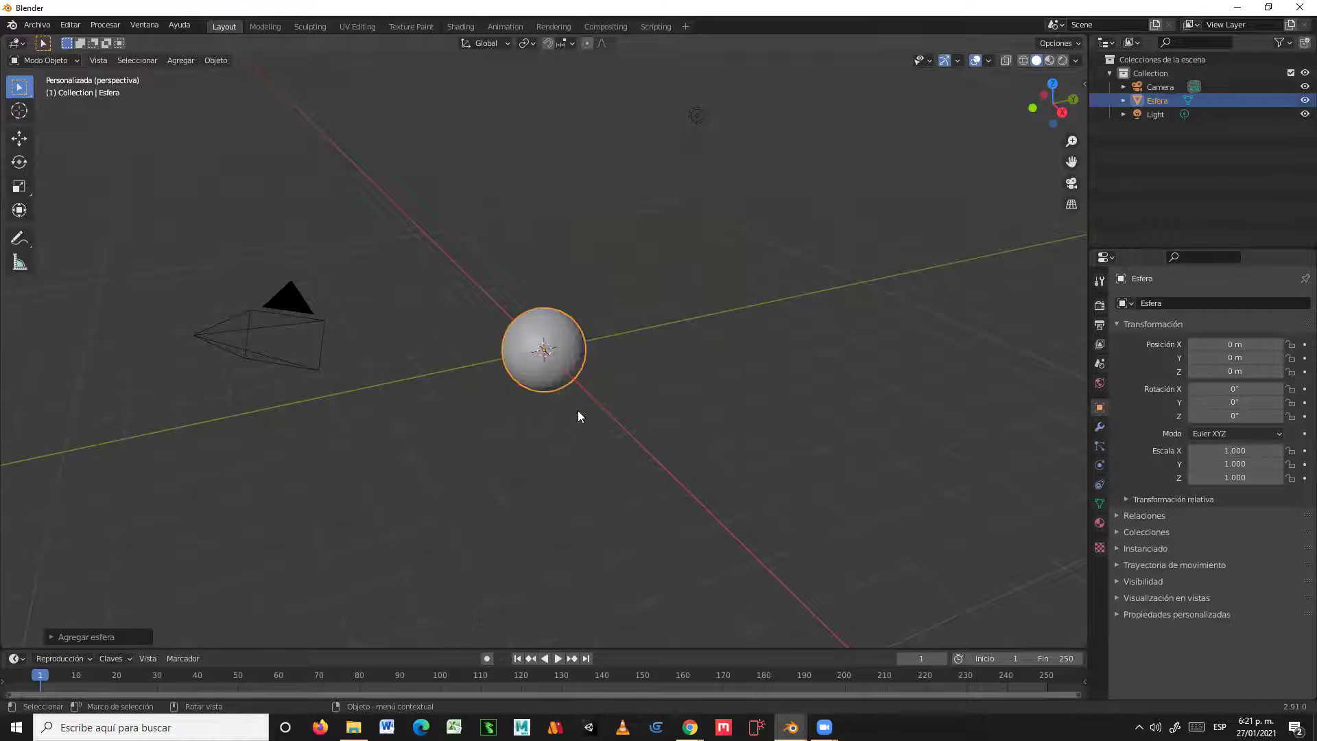
Step: Rotate the sphere about its X axis and set the X rotation to exactly 90°
middle_drag(598, 426, 523, 285)
scroll(682, 405, up, 5)
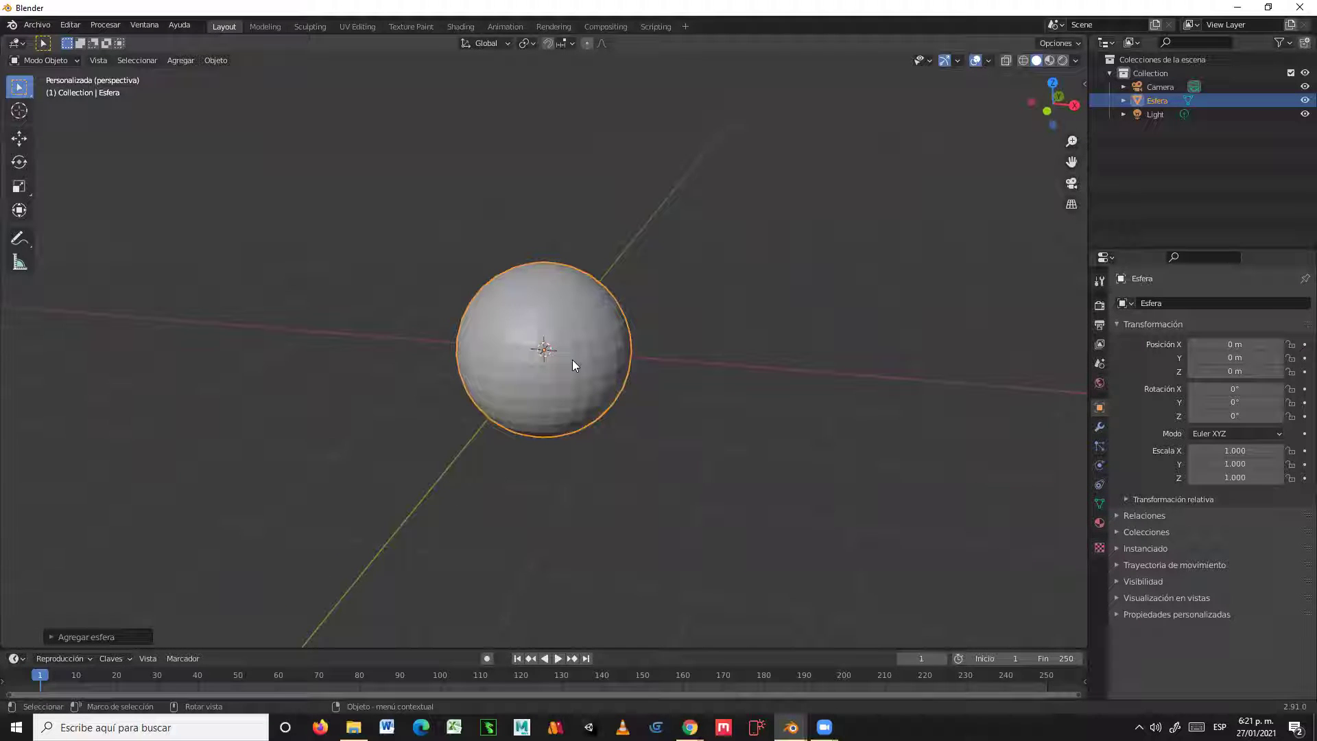
click(19, 162)
drag(536, 310, 527, 357)
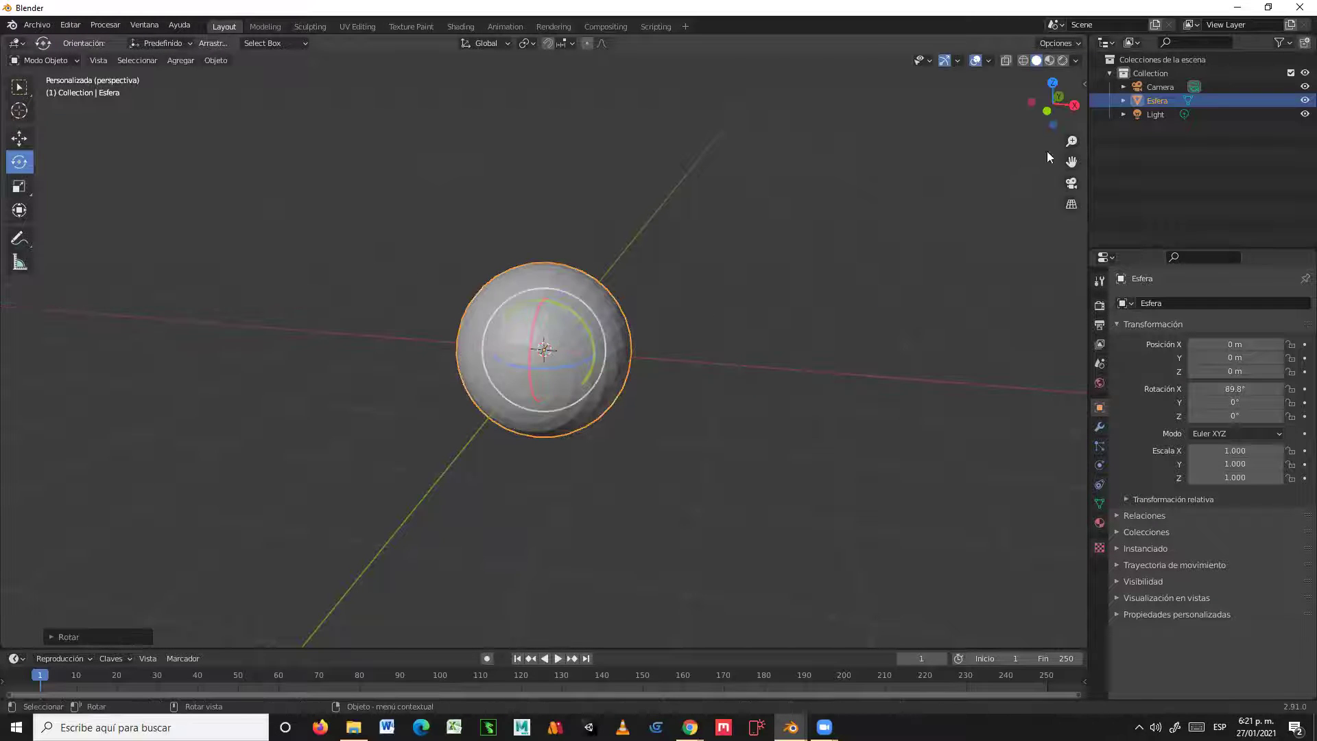
key(n)
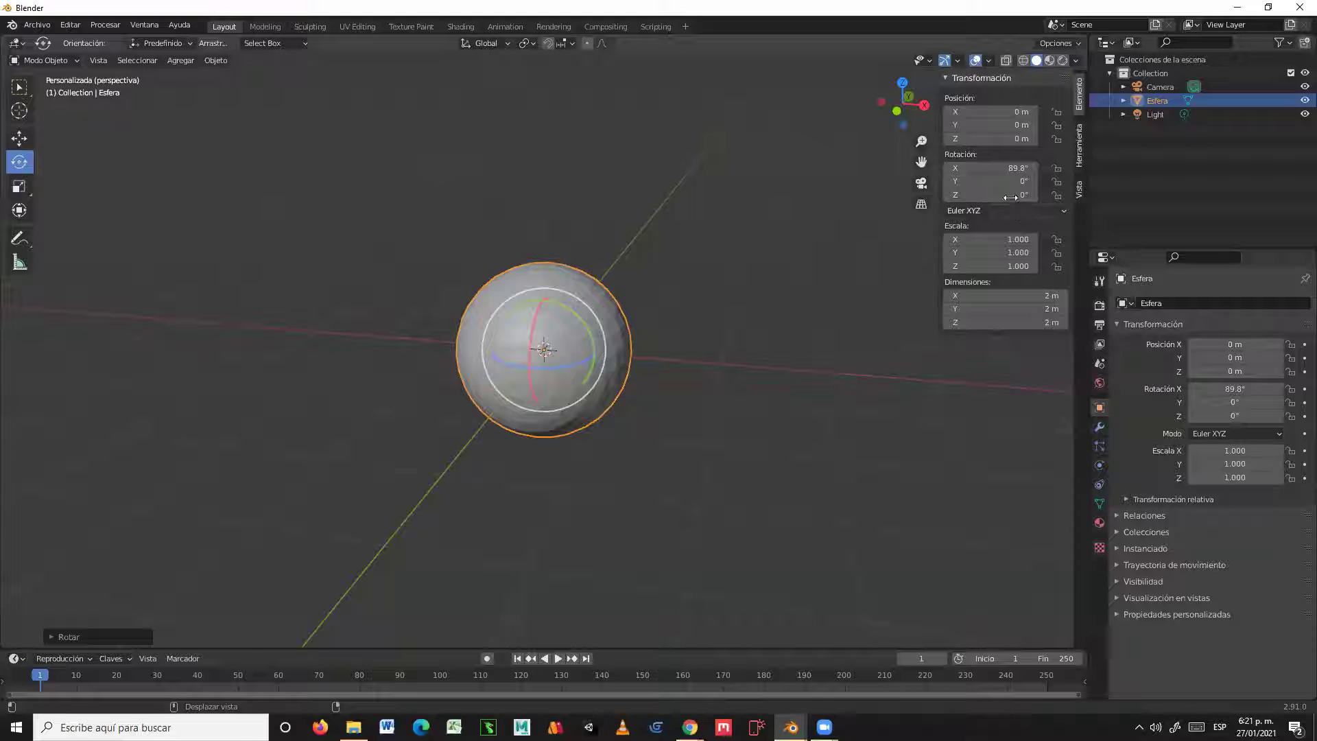
click(1012, 168)
text(90)
key(Return)
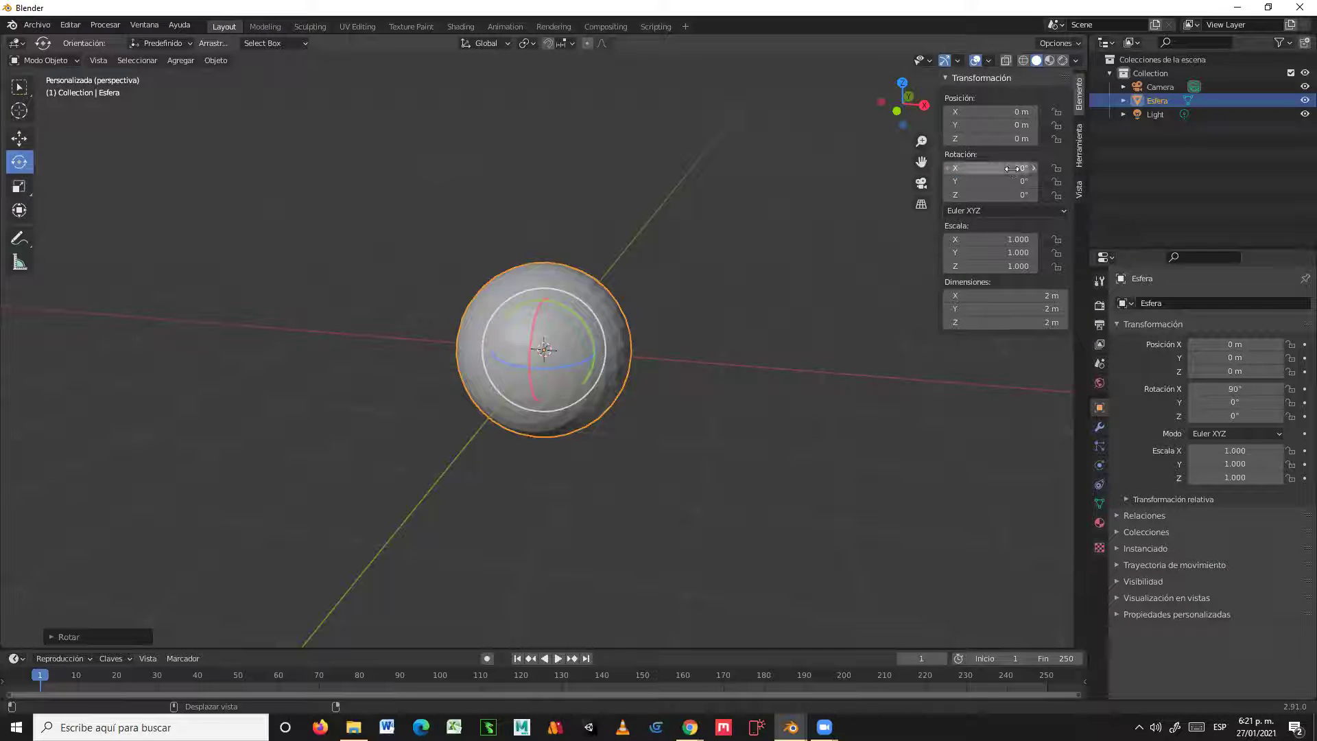
Step: Switch the sphere to Edit Mode with face selection and clear the selection
middle_drag(598, 367, 540, 383)
scroll(439, 370, up, 2)
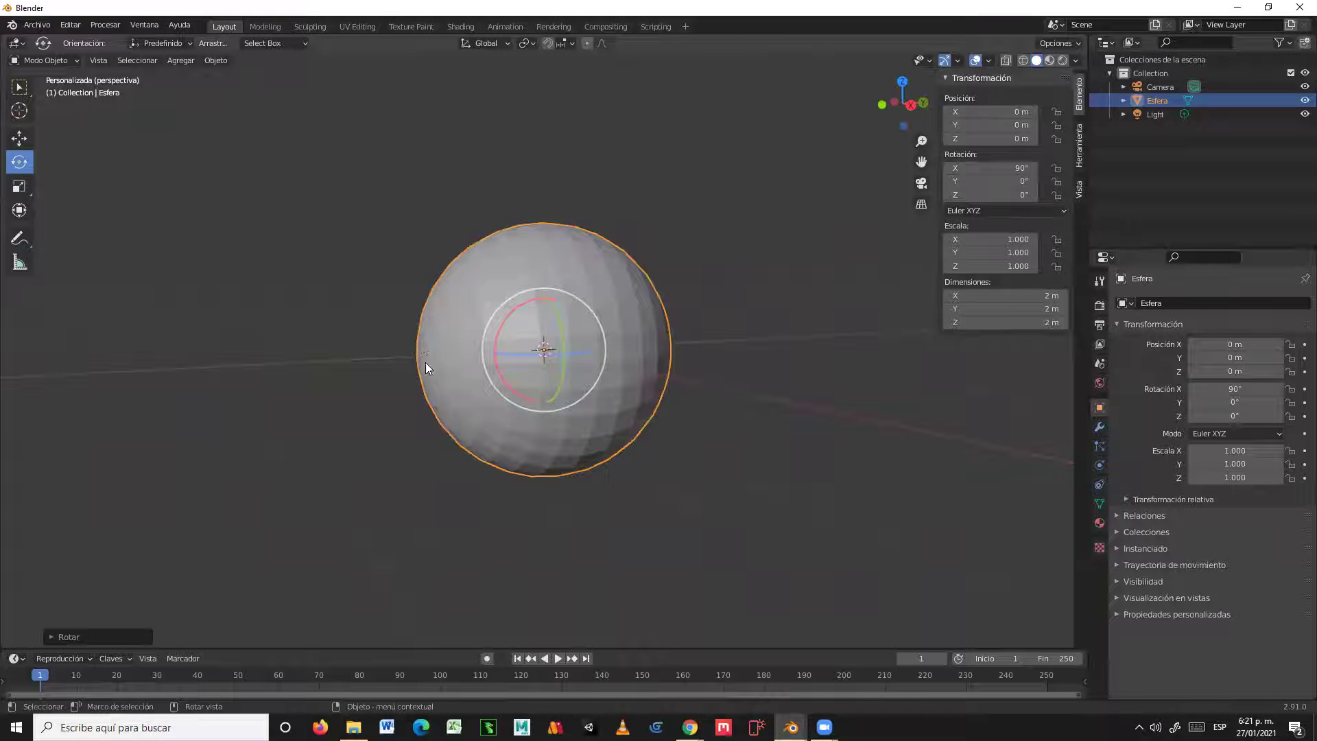
middle_drag(449, 346, 497, 355)
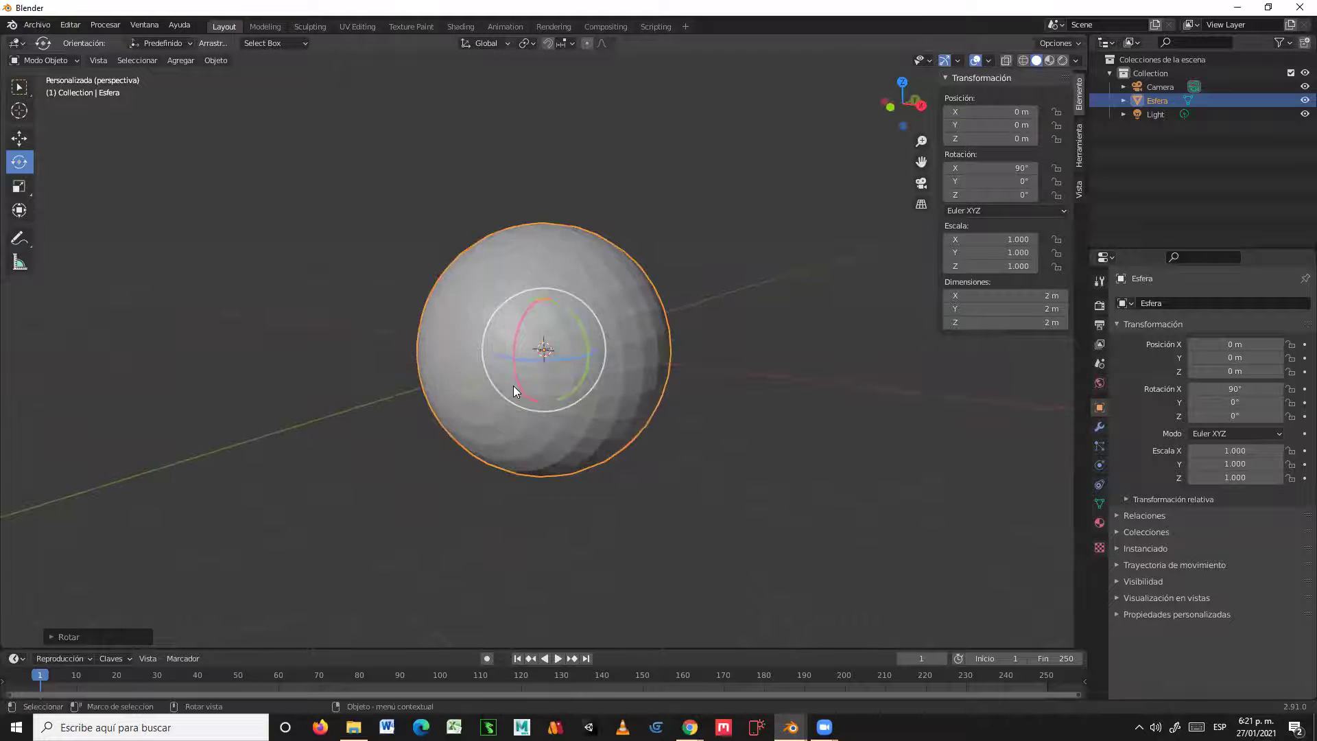
scroll(521, 388, up, 2)
key(Tab)
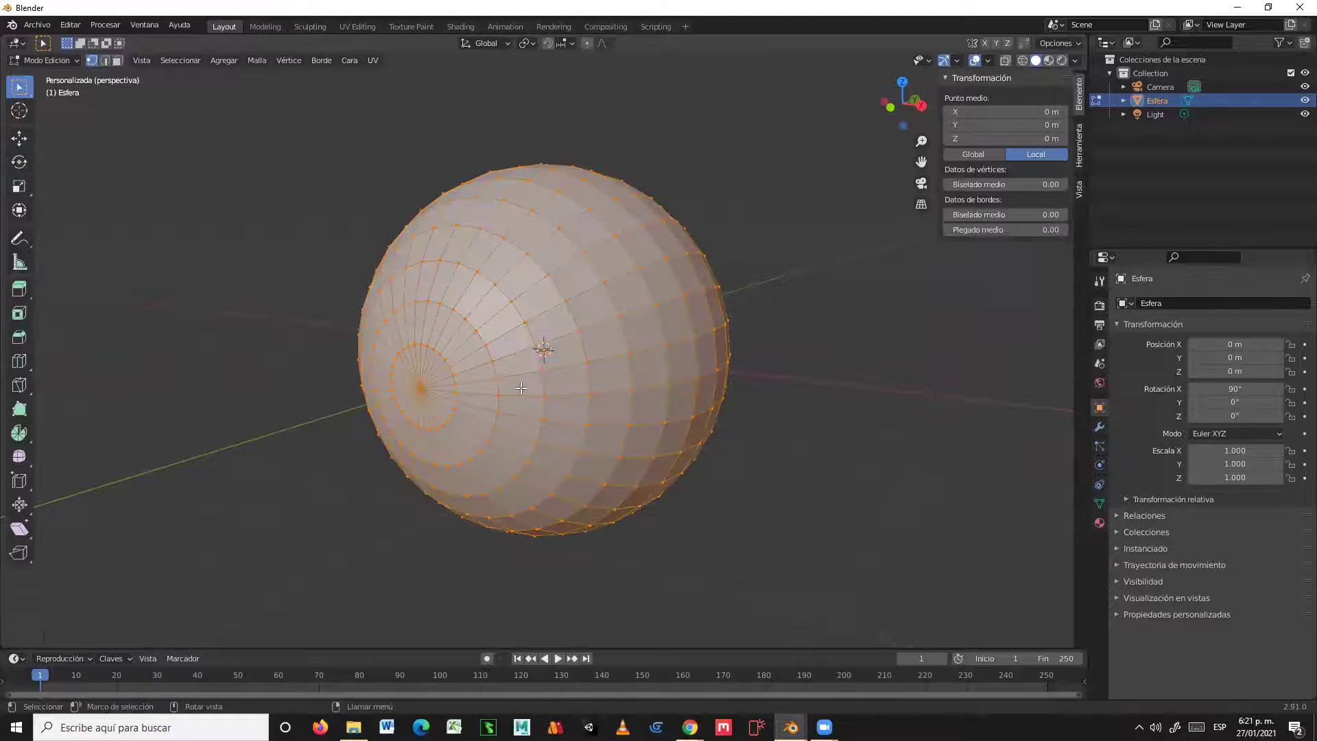
middle_drag(464, 386, 544, 355)
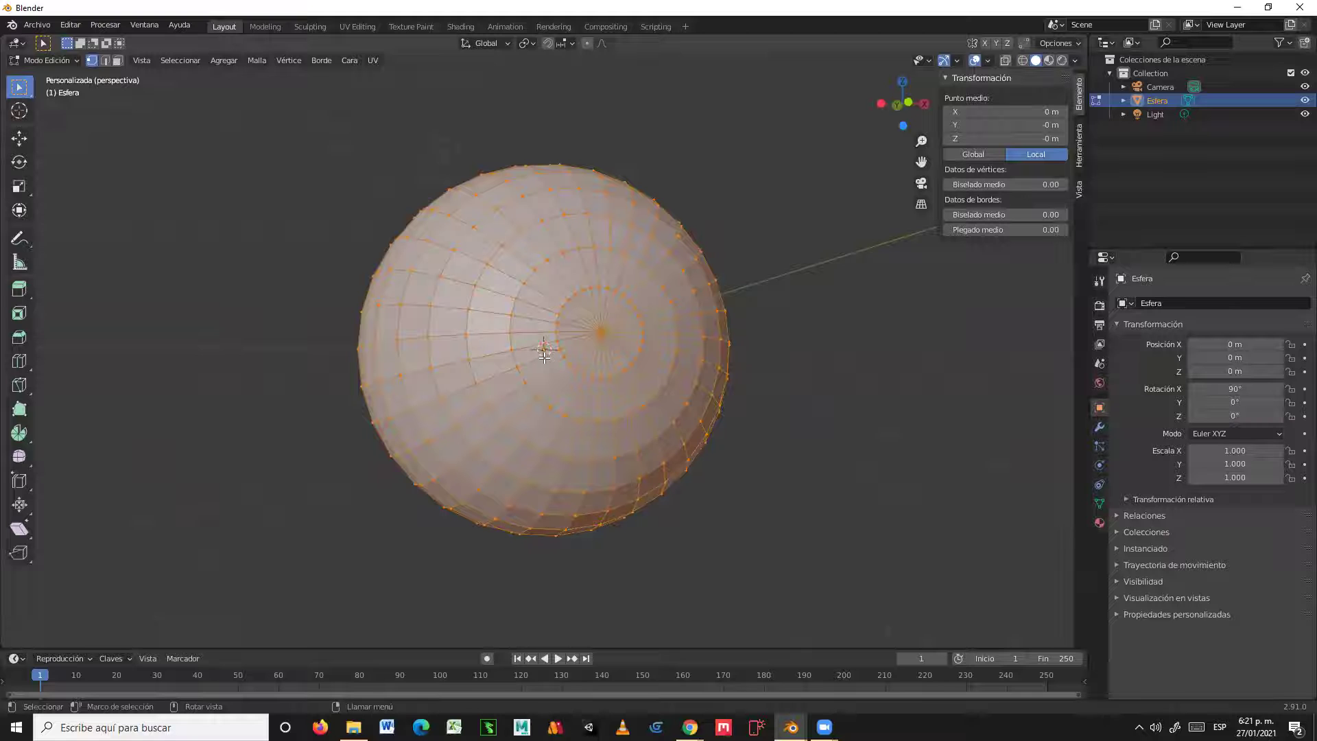
key(3)
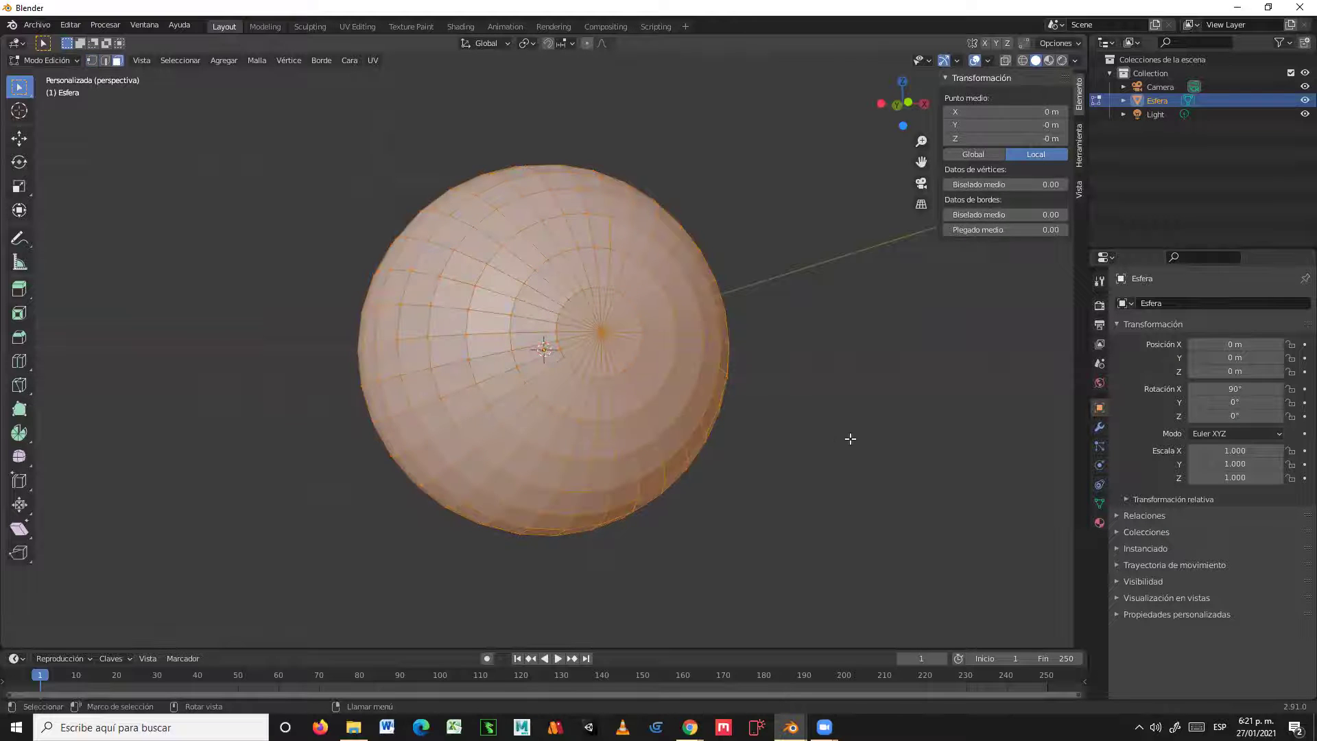
click(851, 439)
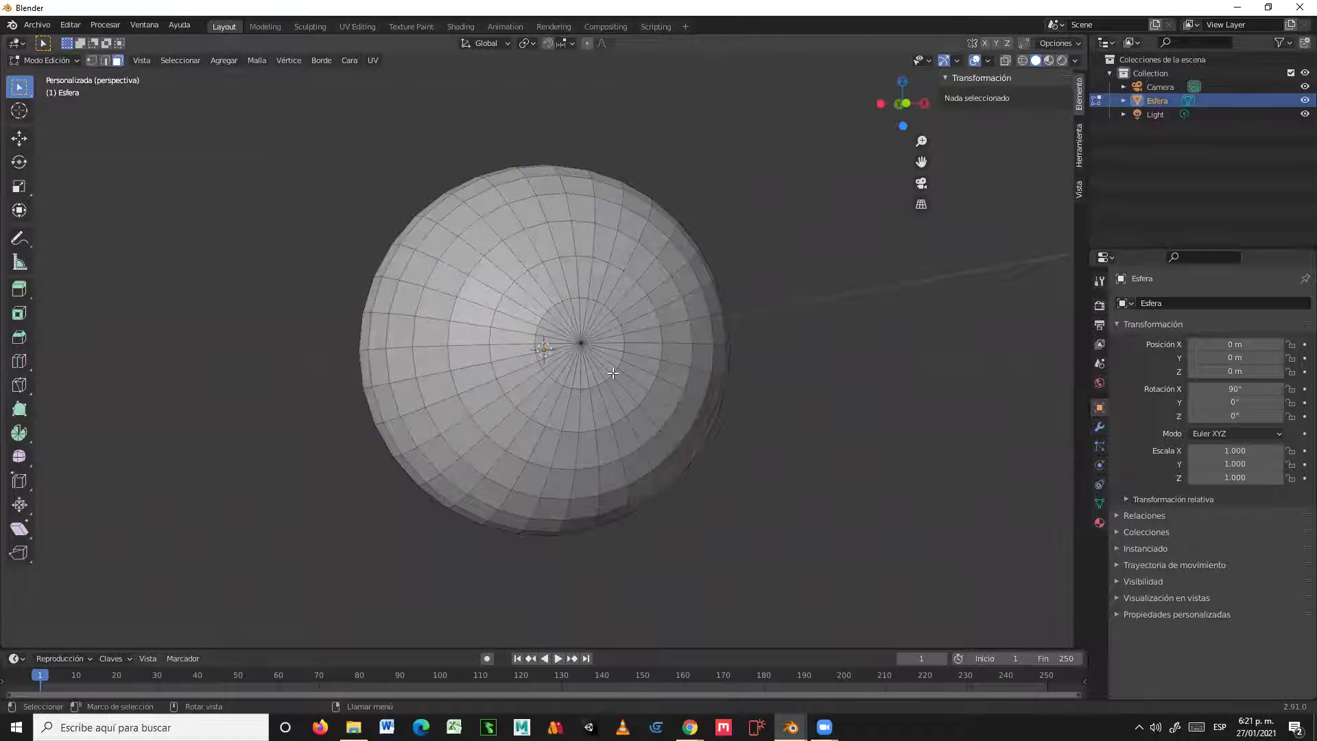
Step: Circle-select the two innermost rings of faces around the sphere's front pole
key(c)
click(575, 340)
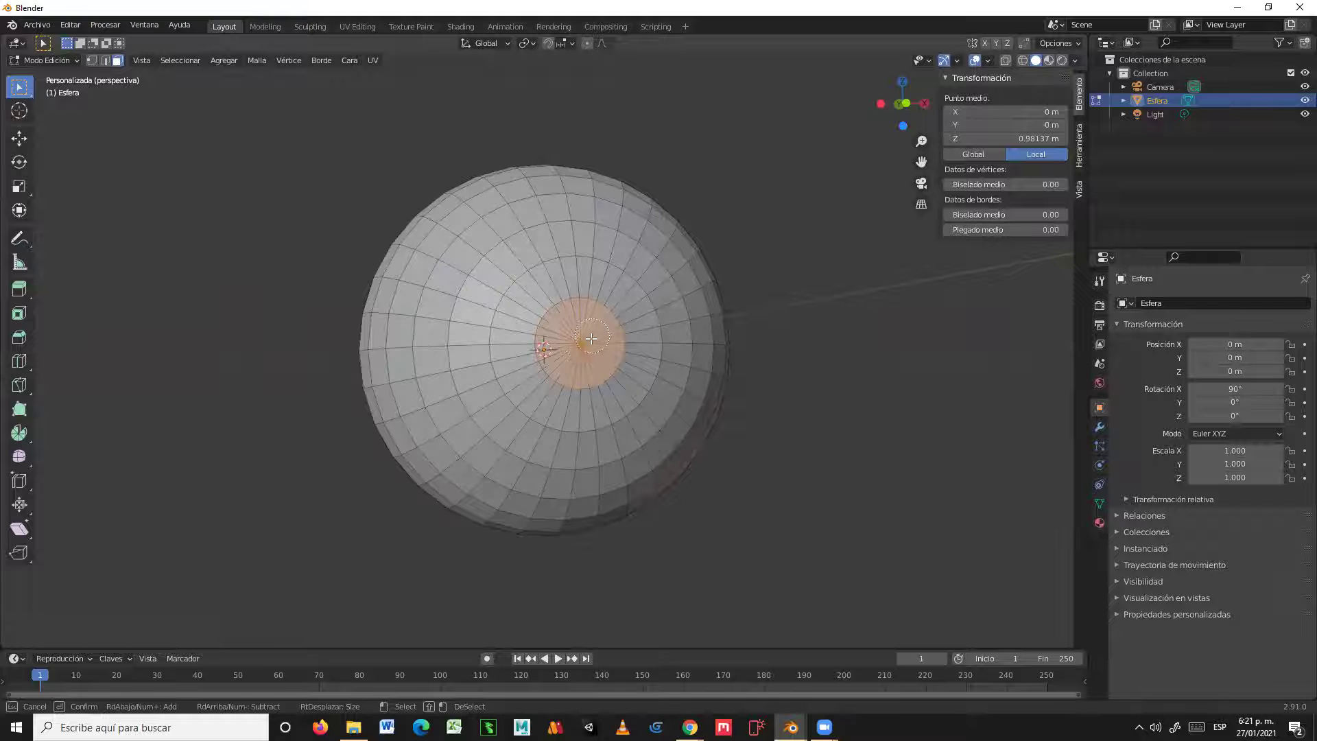
mouse_move(564, 341)
mouse_down()
mouse_move(551, 306)
mouse_move(597, 305)
mouse_move(612, 324)
mouse_move(603, 372)
mouse_move(554, 367)
mouse_up()
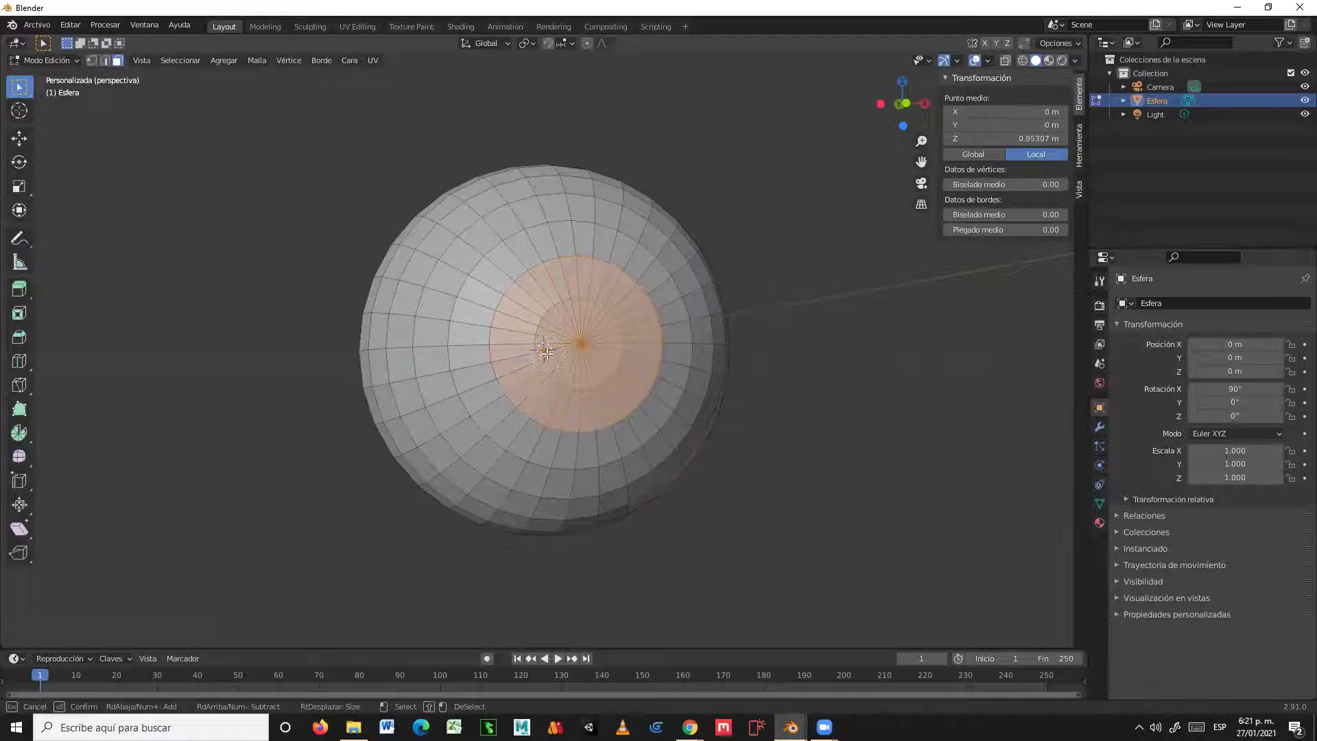
mouse_move(607, 340)
mouse_down()
mouse_move(621, 361)
mouse_move(793, 411)
mouse_up()
key(Escape)
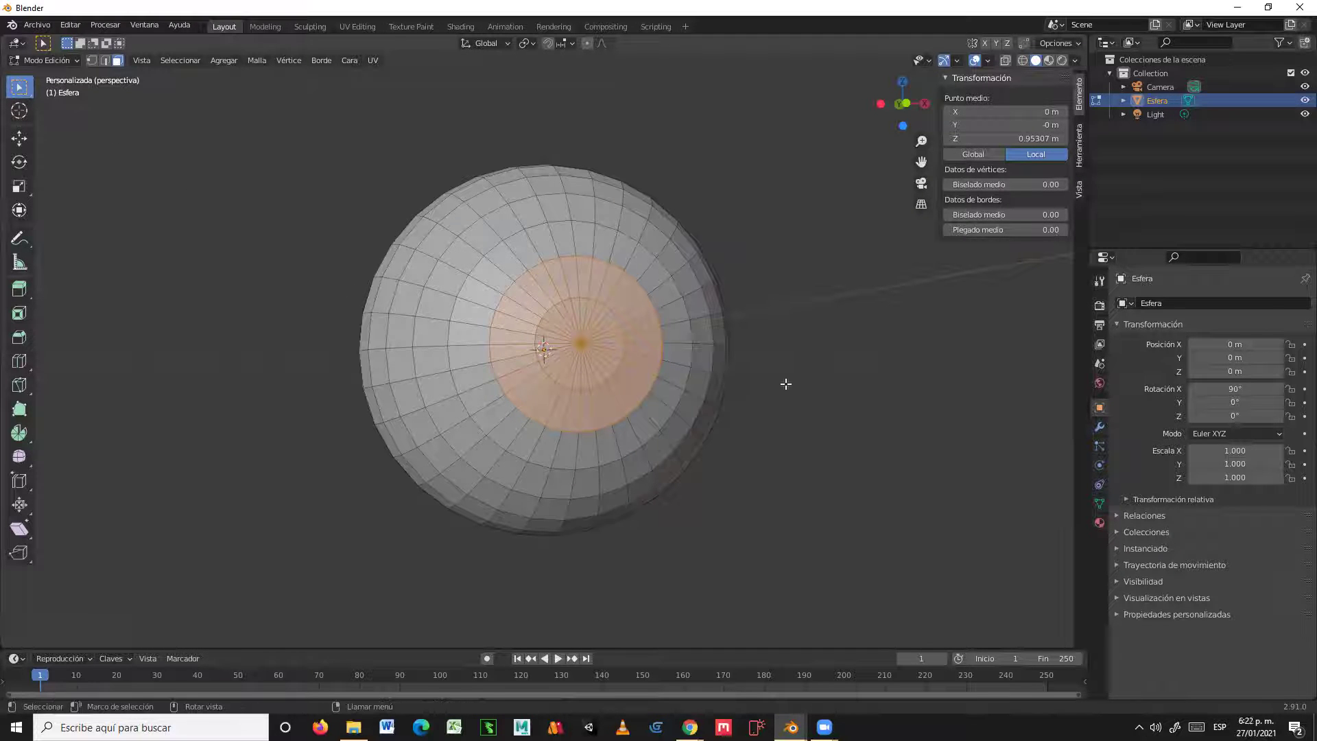
mouse_move(794, 388)
middle_down()
mouse_move(782, 426)
mouse_move(693, 435)
mouse_move(676, 421)
mouse_move(928, 384)
mouse_move(908, 402)
mouse_move(788, 401)
middle_up()
key(c)
mouse_move(586, 271)
mouse_down()
mouse_move(650, 325)
mouse_move(645, 371)
mouse_move(622, 412)
mouse_move(583, 432)
mouse_move(525, 431)
mouse_move(491, 402)
mouse_move(495, 319)
mouse_move(516, 295)
mouse_move(564, 283)
mouse_move(557, 257)
mouse_up()
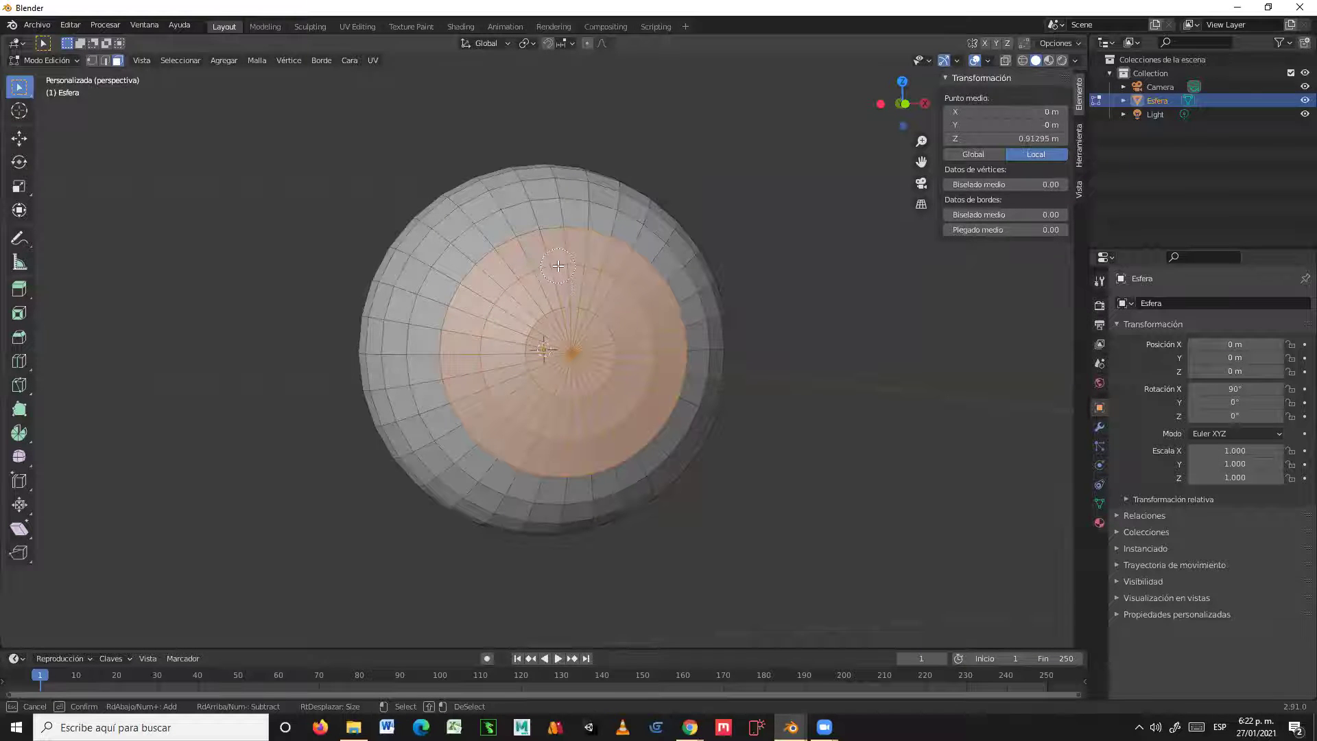
key(Escape)
middle_drag(866, 351, 994, 361)
click(20, 139)
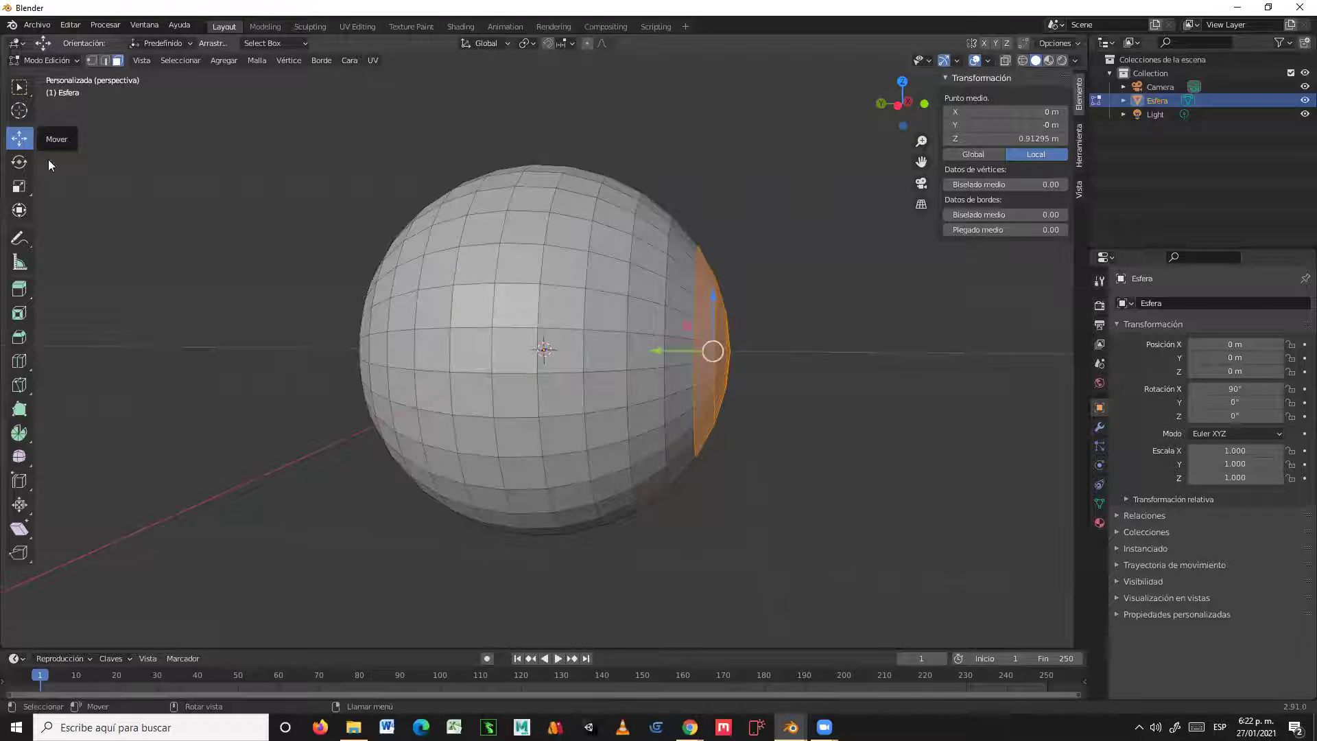
drag(662, 349, 655, 350)
alt+middle_drag(784, 332, 648, 329)
key(ctrl+z)
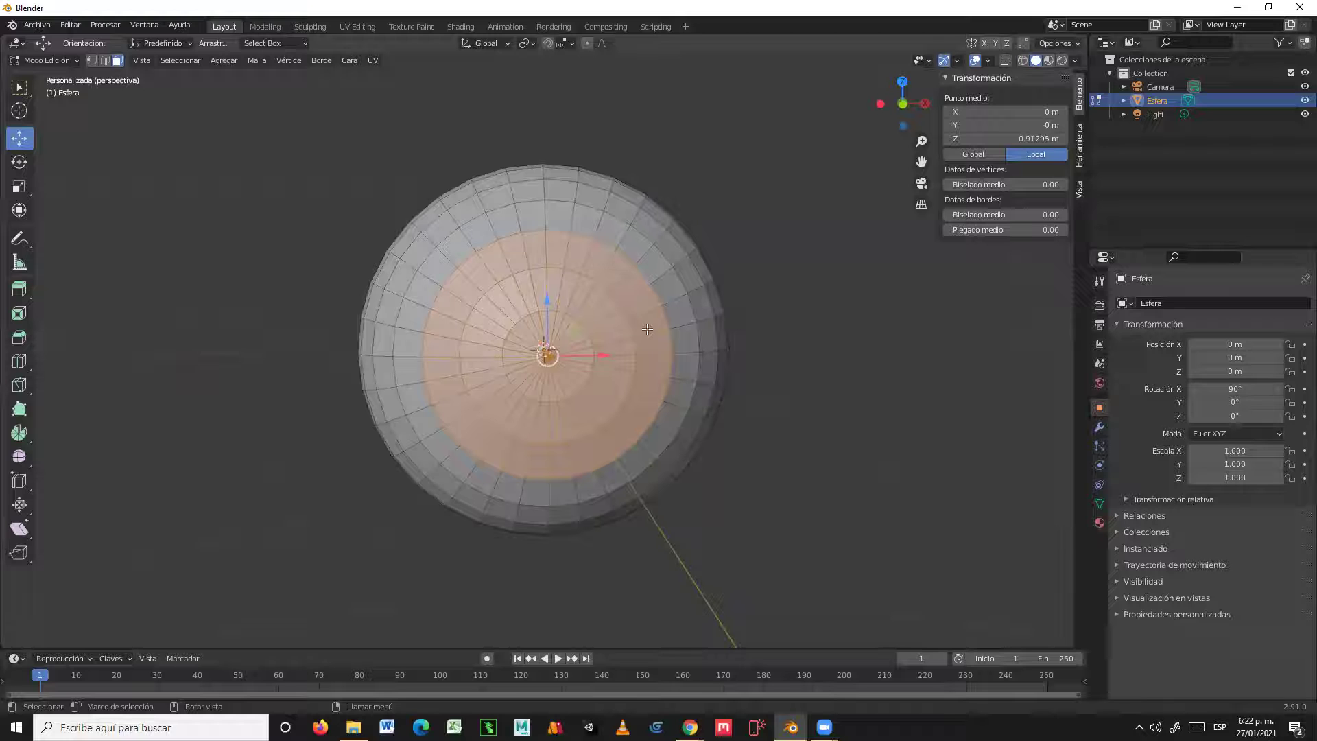
key(ctrl+z)
Step: Push the selected pole faces into the sphere along Y to a local Z midpoint of about 0.766 m
middle_drag(647, 329, 656, 375)
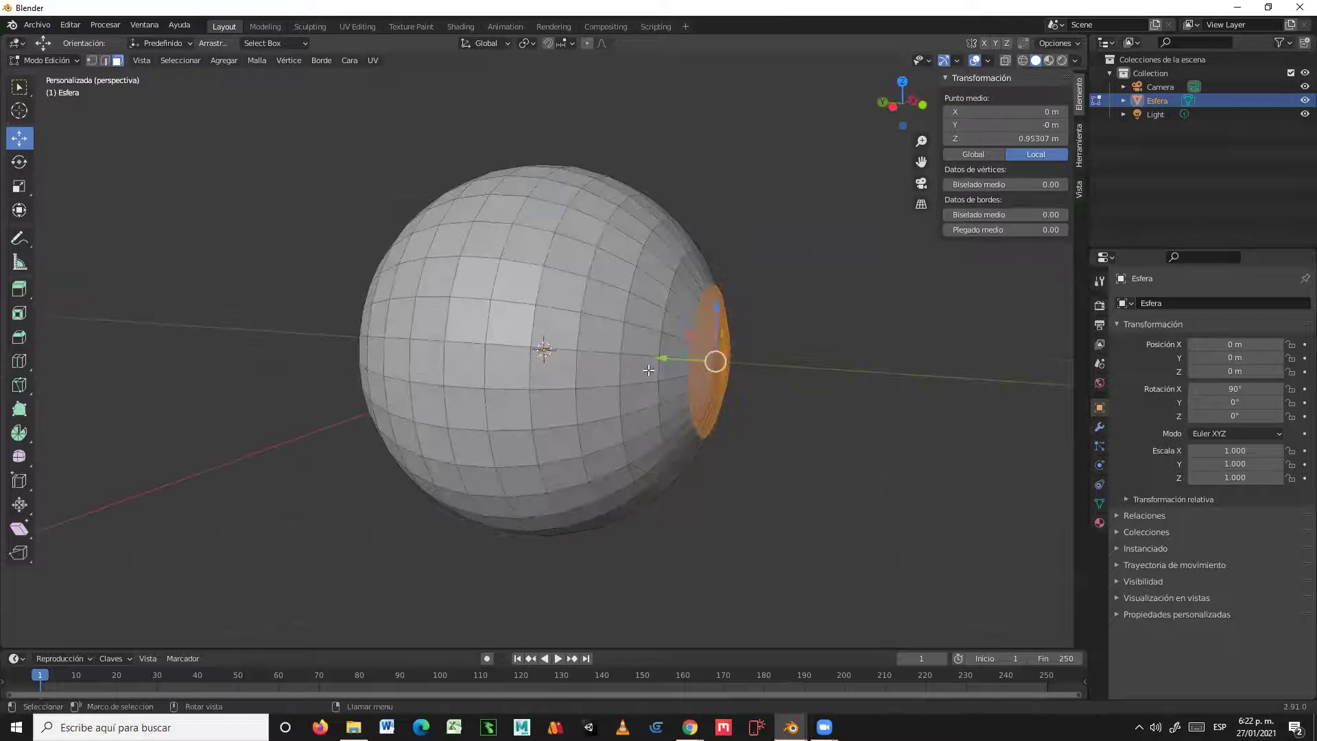
drag(663, 357, 628, 352)
middle_drag(761, 414, 581, 321)
scroll(690, 382, up, 3)
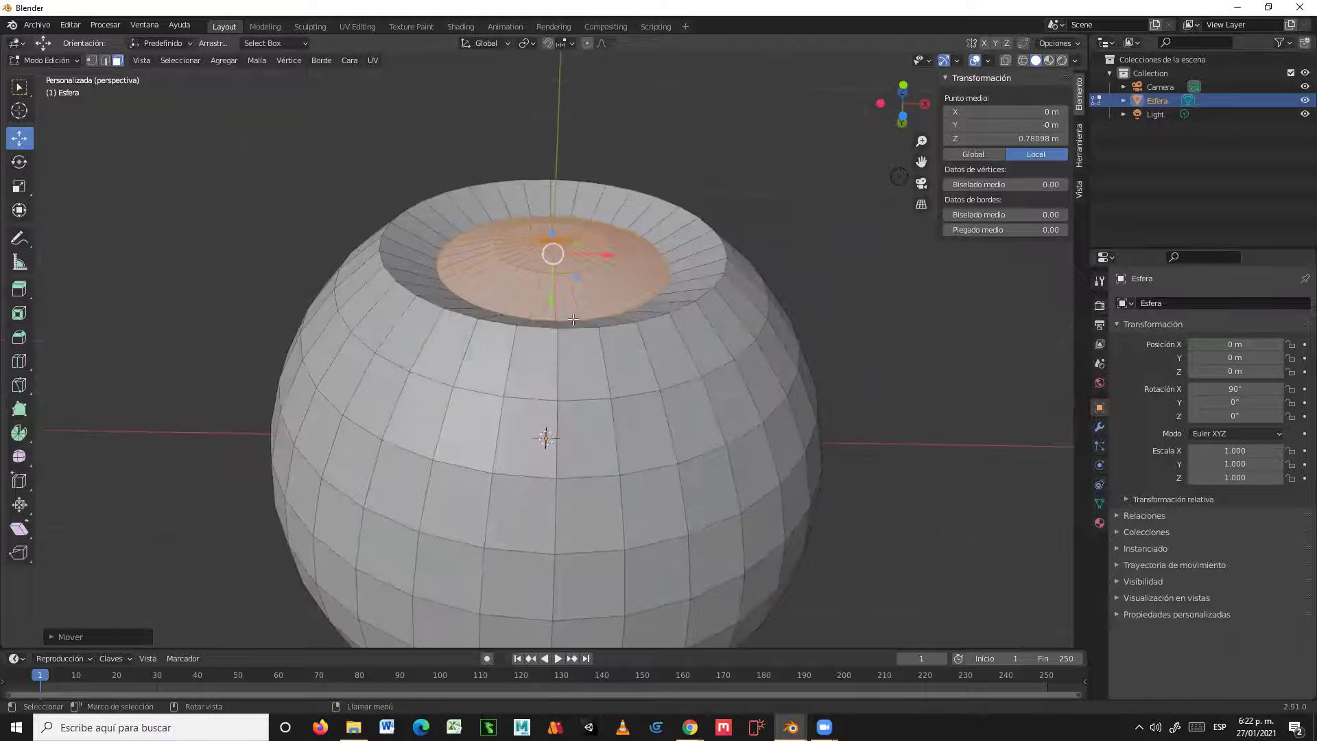
drag(552, 304, 549, 306)
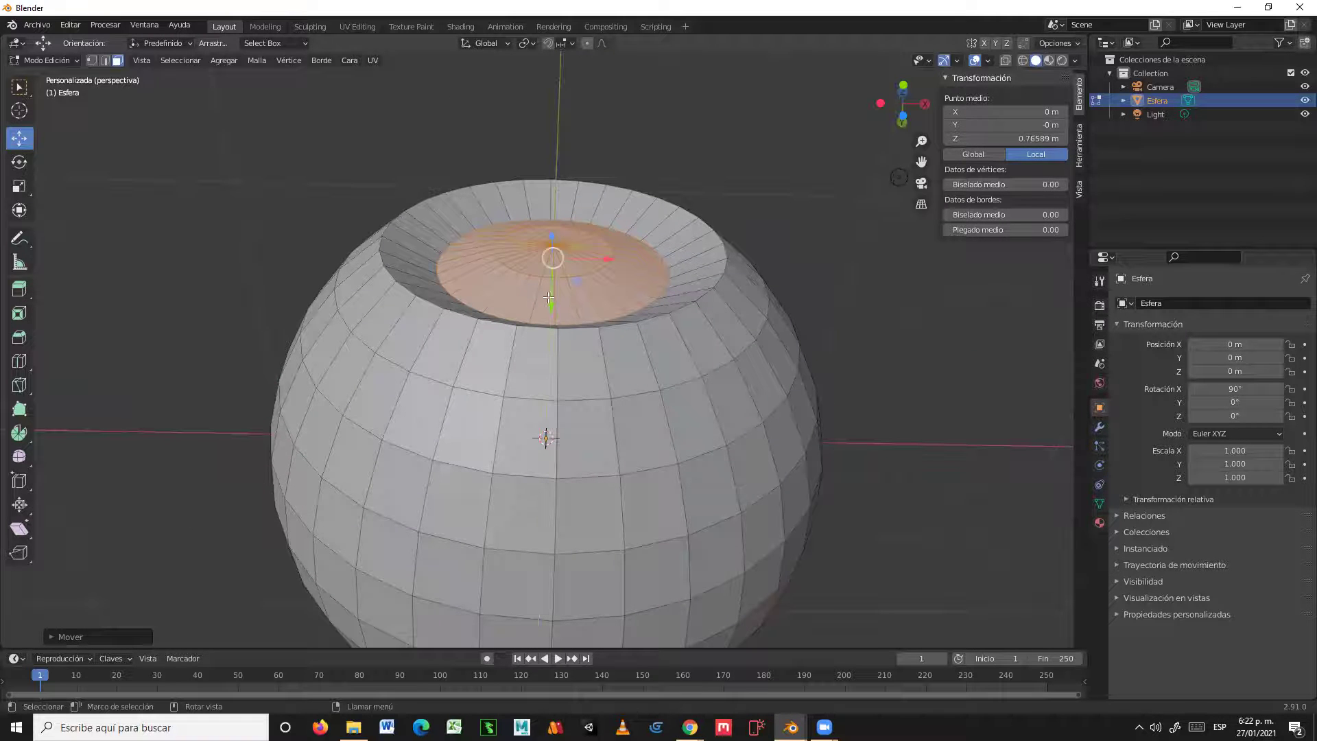
Step: Select only the innermost ring of faces around the pole in the centre of the recess
key(c)
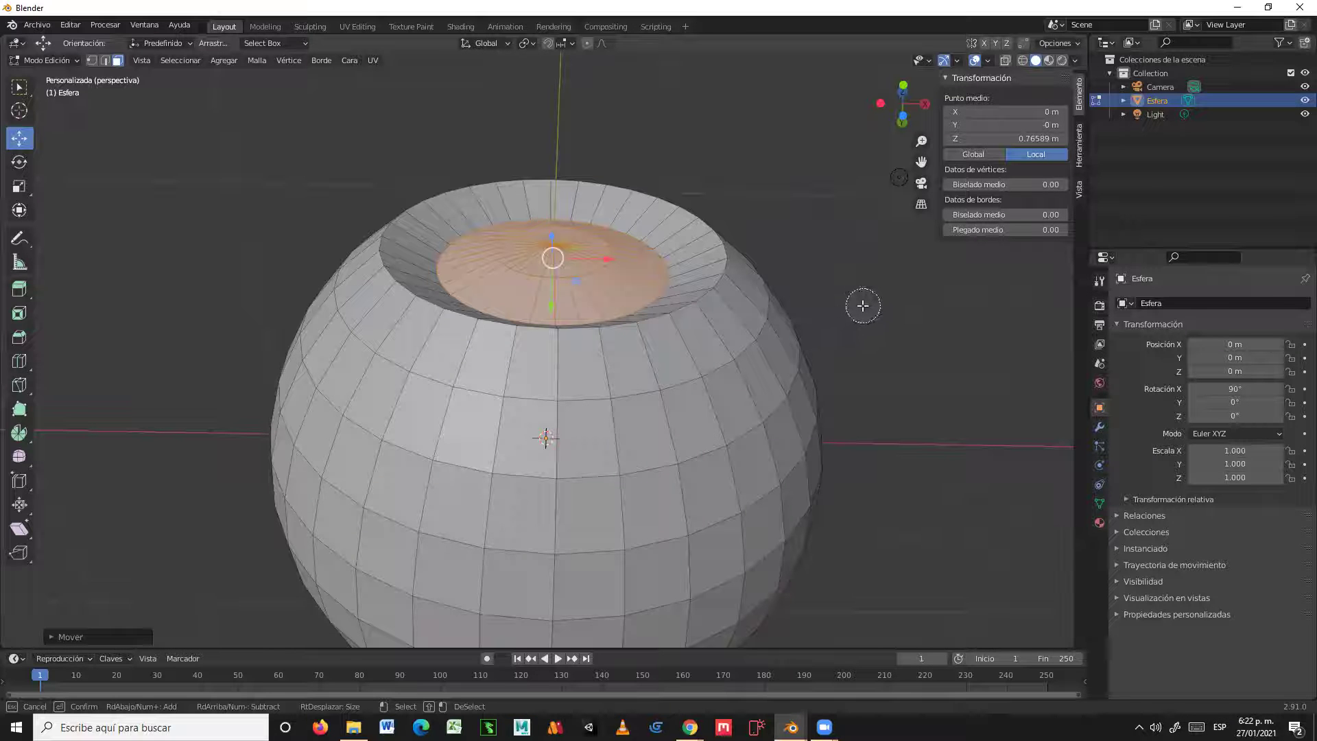
key(Escape)
mouse_move(864, 302)
middle_down()
mouse_move(872, 365)
mouse_move(807, 368)
middle_up()
click(522, 299)
key(c)
mouse_move(522, 300)
mouse_down()
mouse_move(559, 305)
mouse_move(542, 329)
mouse_up()
key(Escape)
Step: Move the selected central faces deeper into the sphere along Y to a local Z midpoint of about 0.707 m
middle_drag(779, 361, 826, 401)
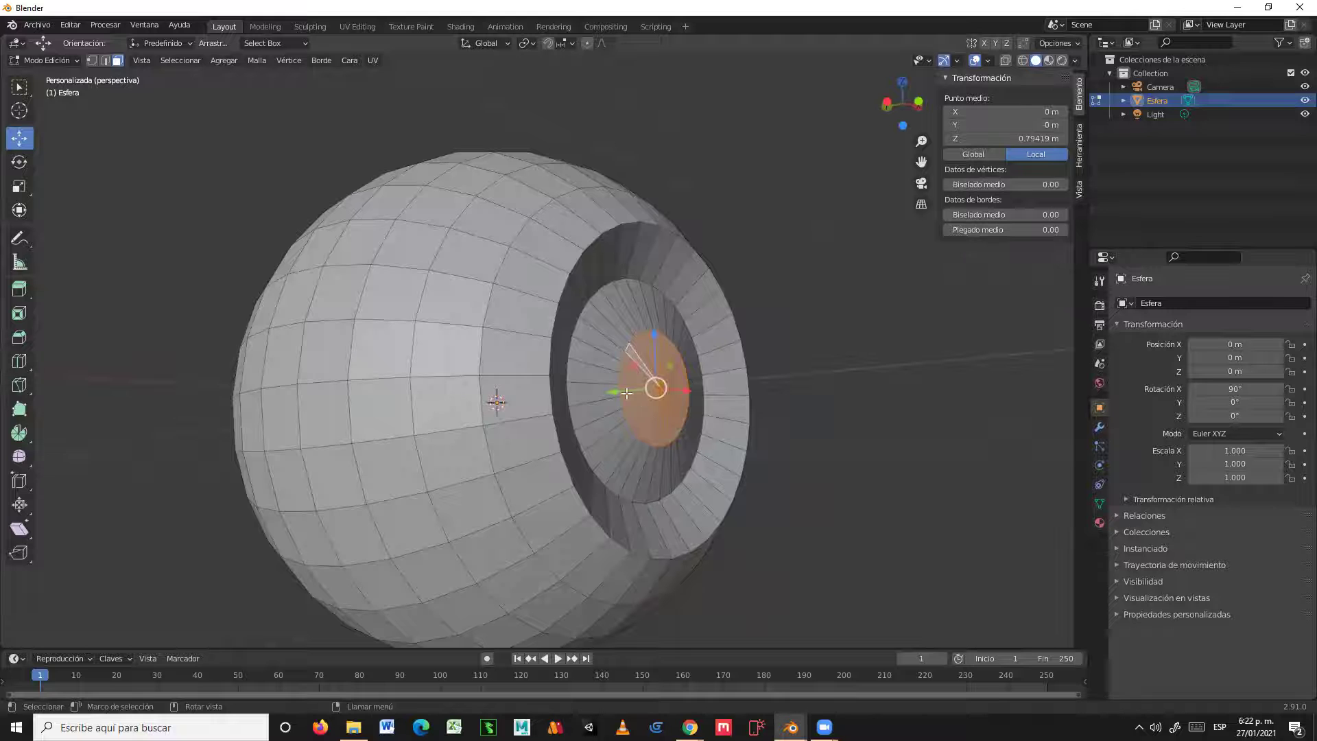
middle_drag(615, 388, 608, 418)
drag(609, 417, 582, 403)
middle_drag(845, 434, 796, 347)
scroll(796, 347, up, 2)
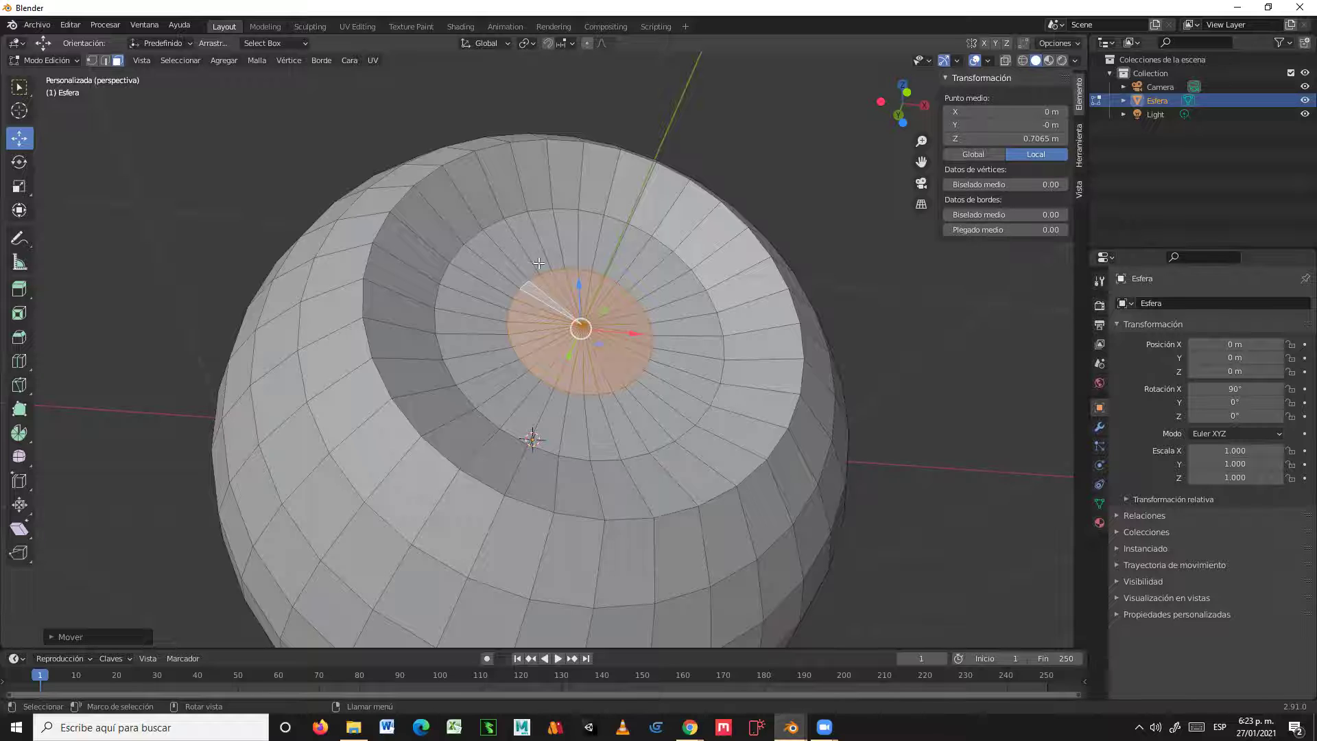
Step: Add a Subdivision Surface modifier to the sphere and turn on its on-cage display in Edit Mode
middle_drag(899, 324, 823, 386)
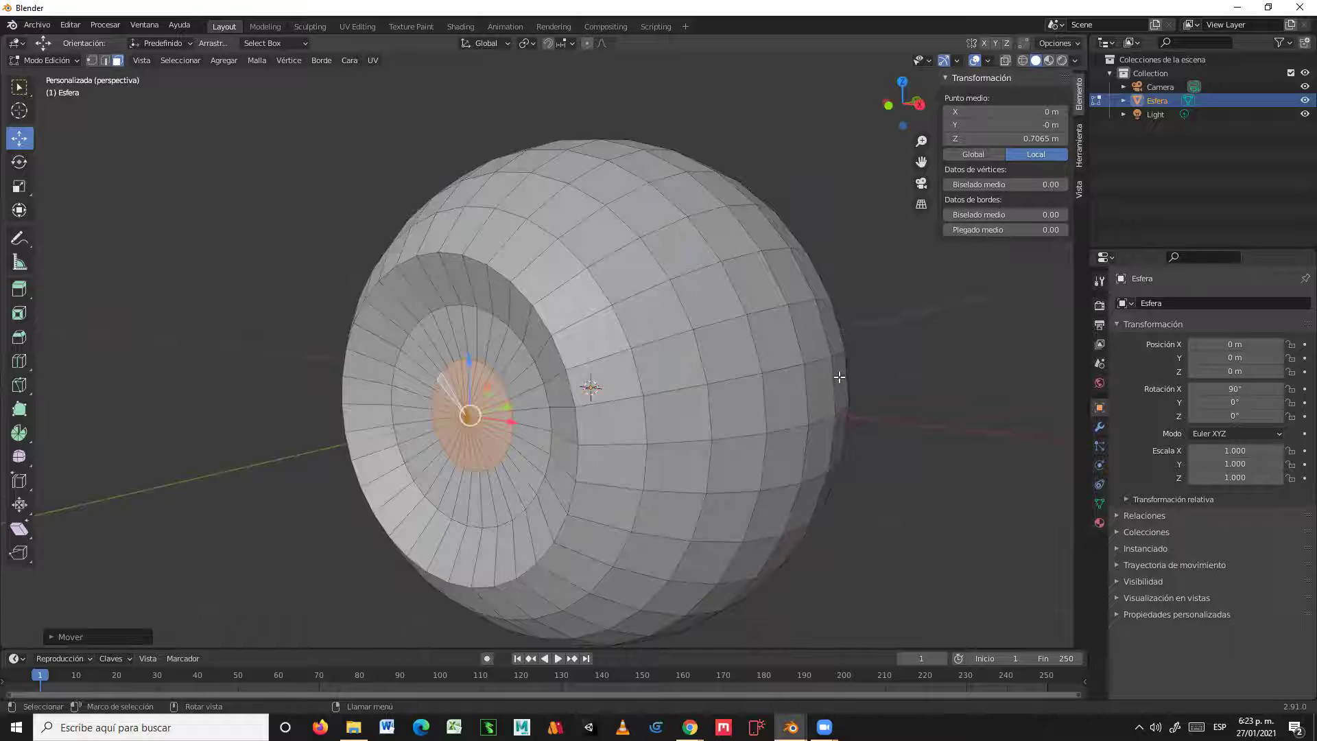
scroll(845, 374, down, 1)
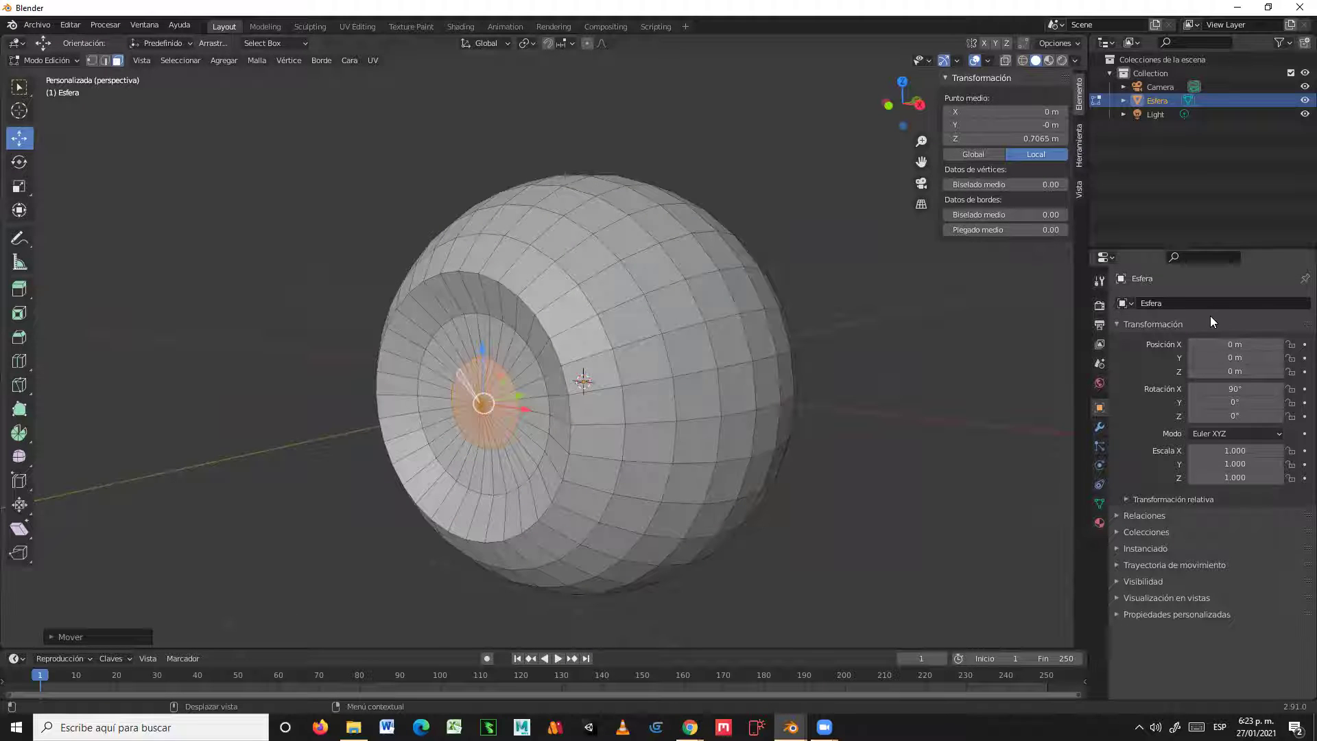
click(1097, 429)
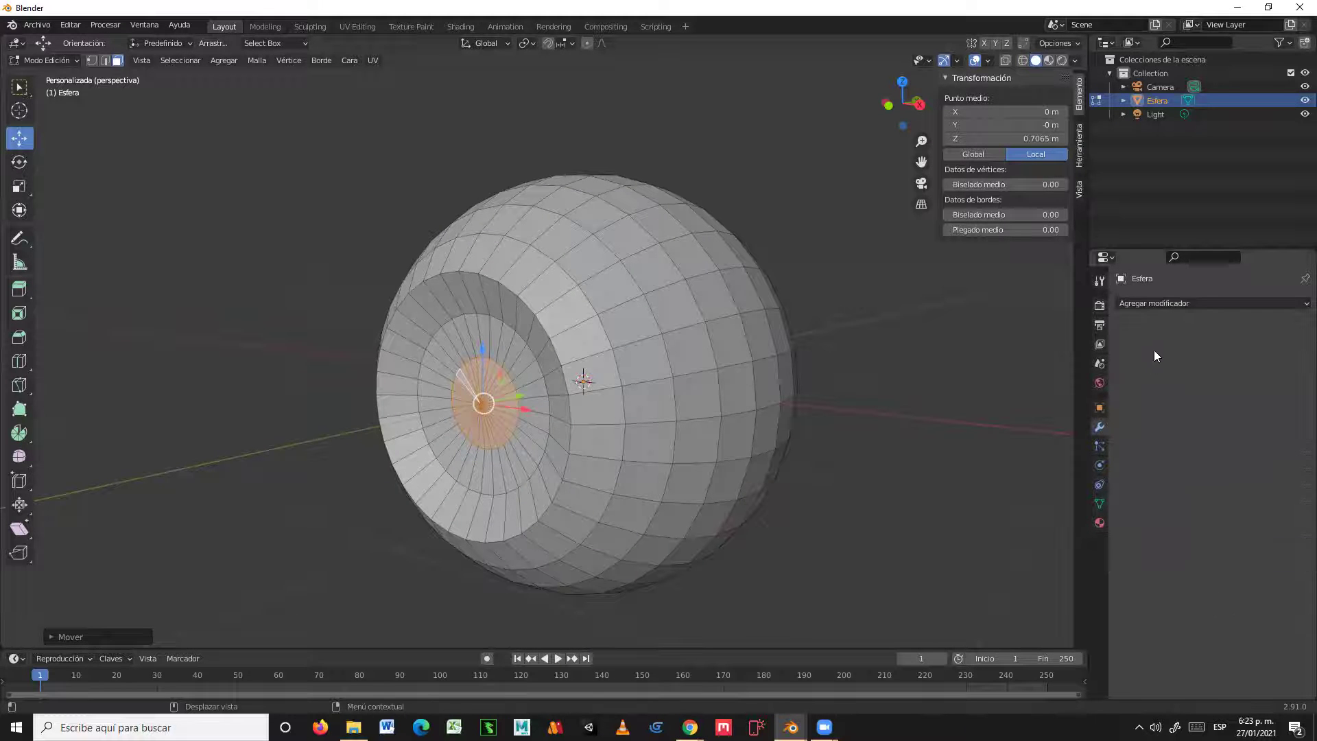
click(1158, 305)
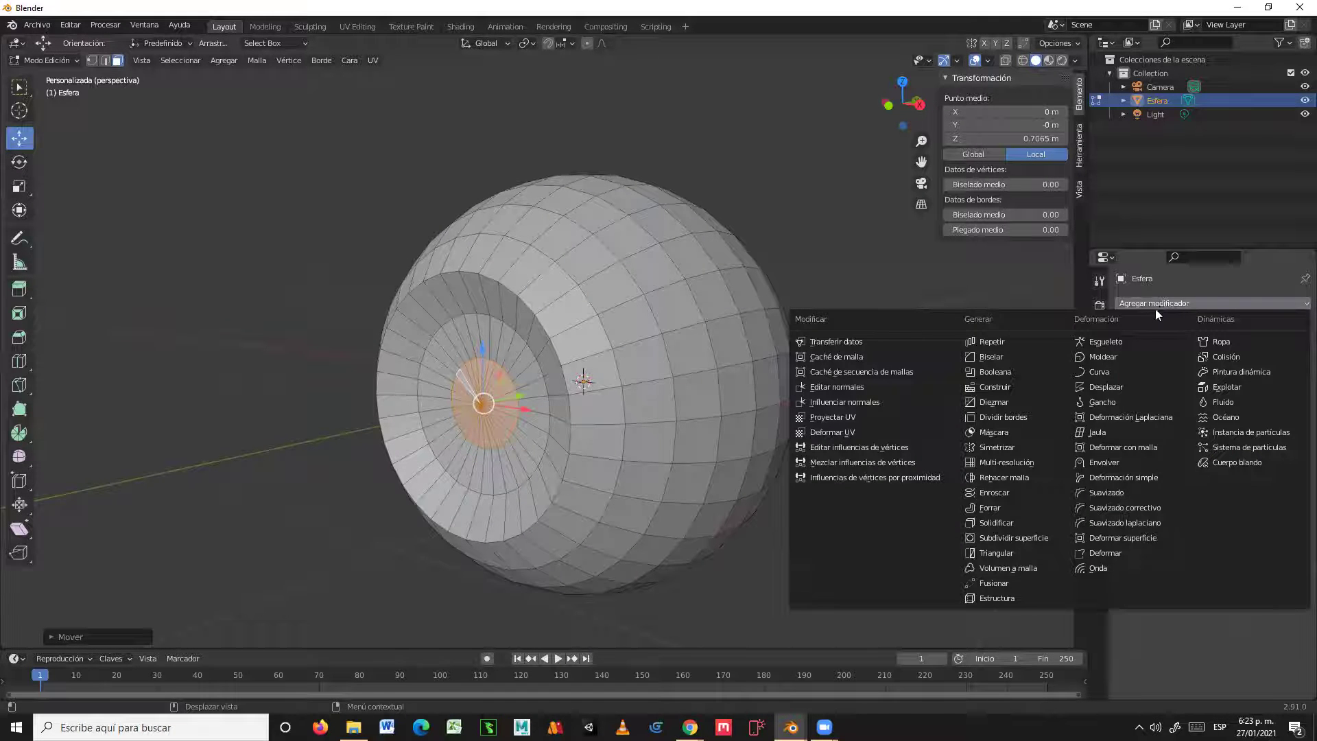
click(1024, 539)
middle_drag(892, 526, 904, 509)
click(1220, 325)
middle_drag(858, 461, 886, 370)
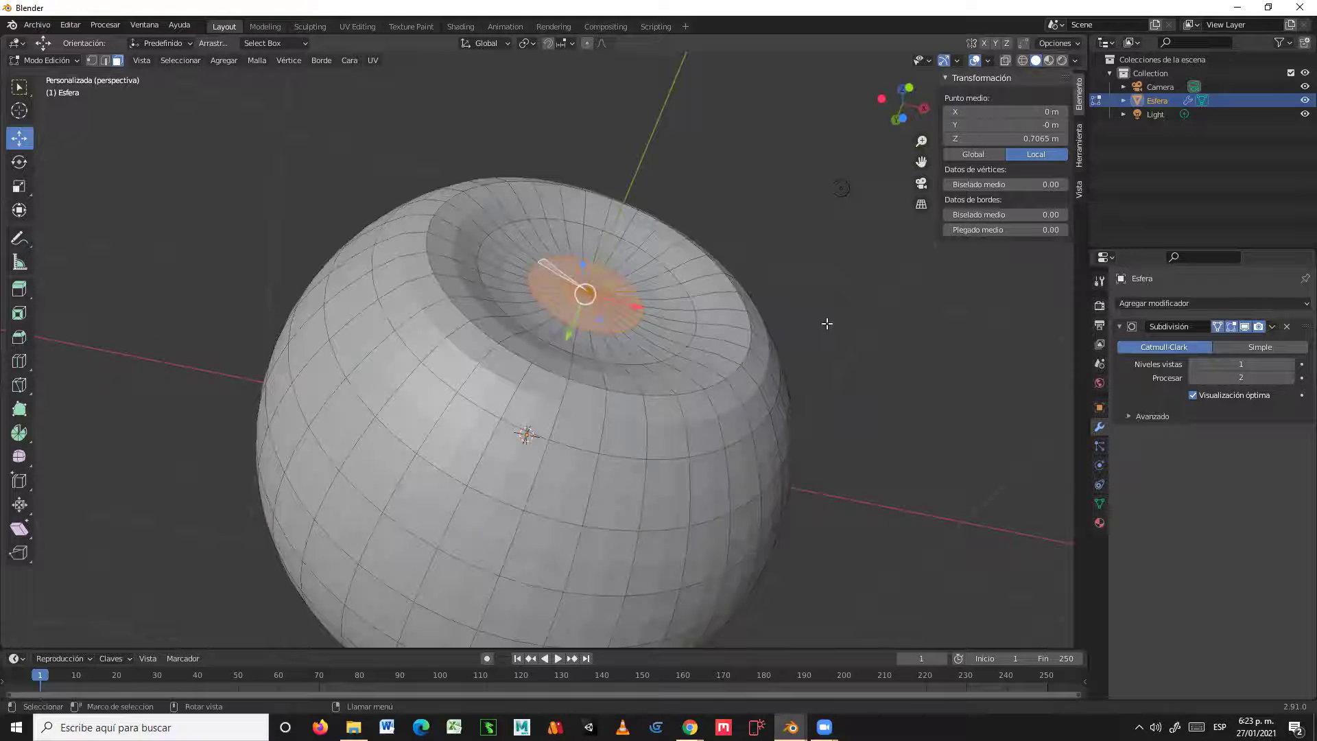
Step: Cut an edge loop around the recess wall and slide it close to the outer rim
middle_drag(639, 258, 398, 276)
click(19, 360)
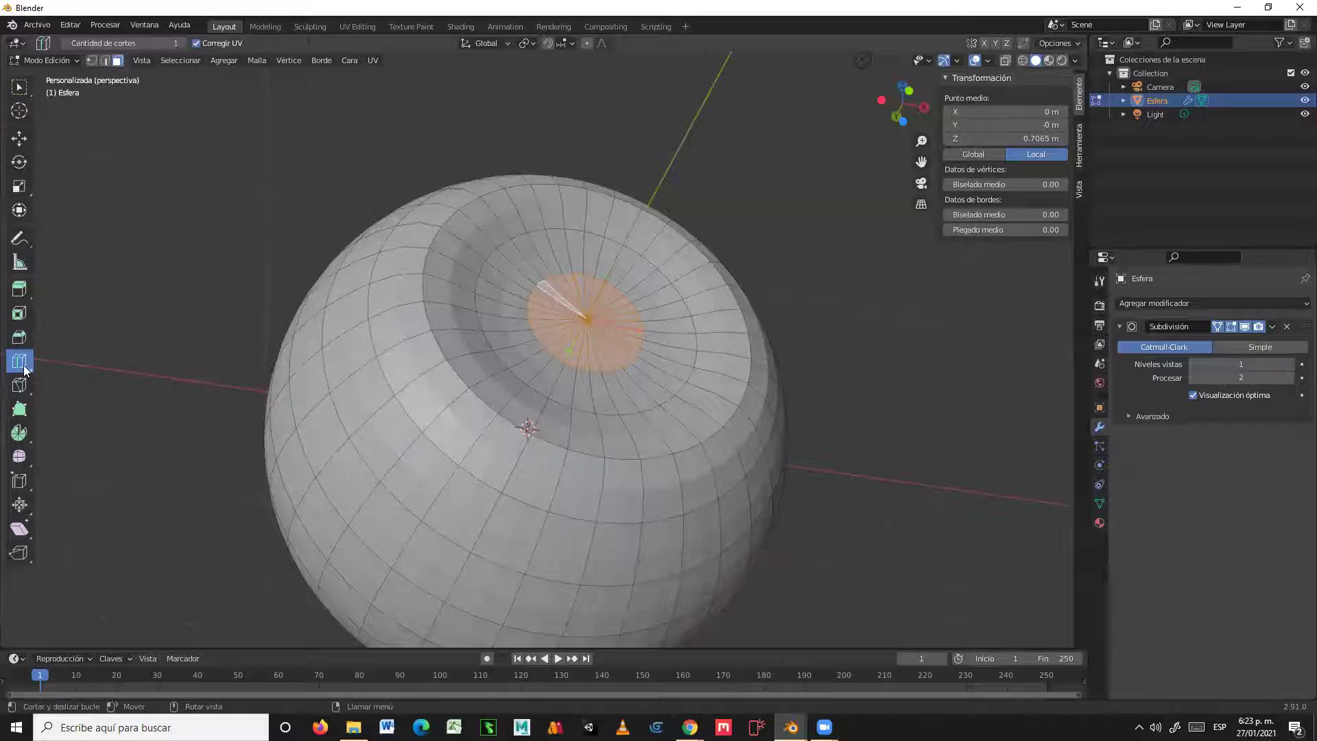
drag(414, 391, 453, 354)
middle_drag(453, 355, 415, 343)
key(g)
key(g)
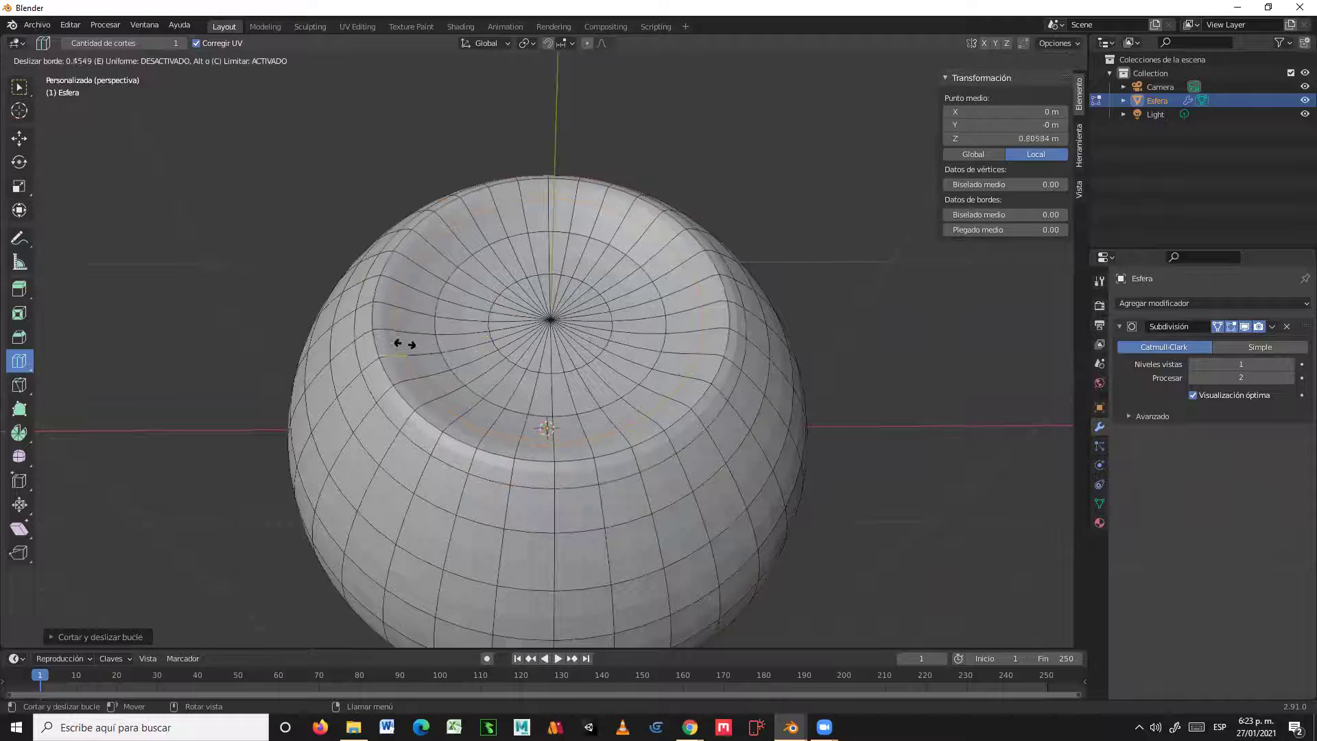
click(399, 345)
Step: Add an edge loop on the recess floor around the central disc, at a local Z midpoint of about 0.726 m
middle_drag(400, 346, 454, 300)
key(g)
key(g)
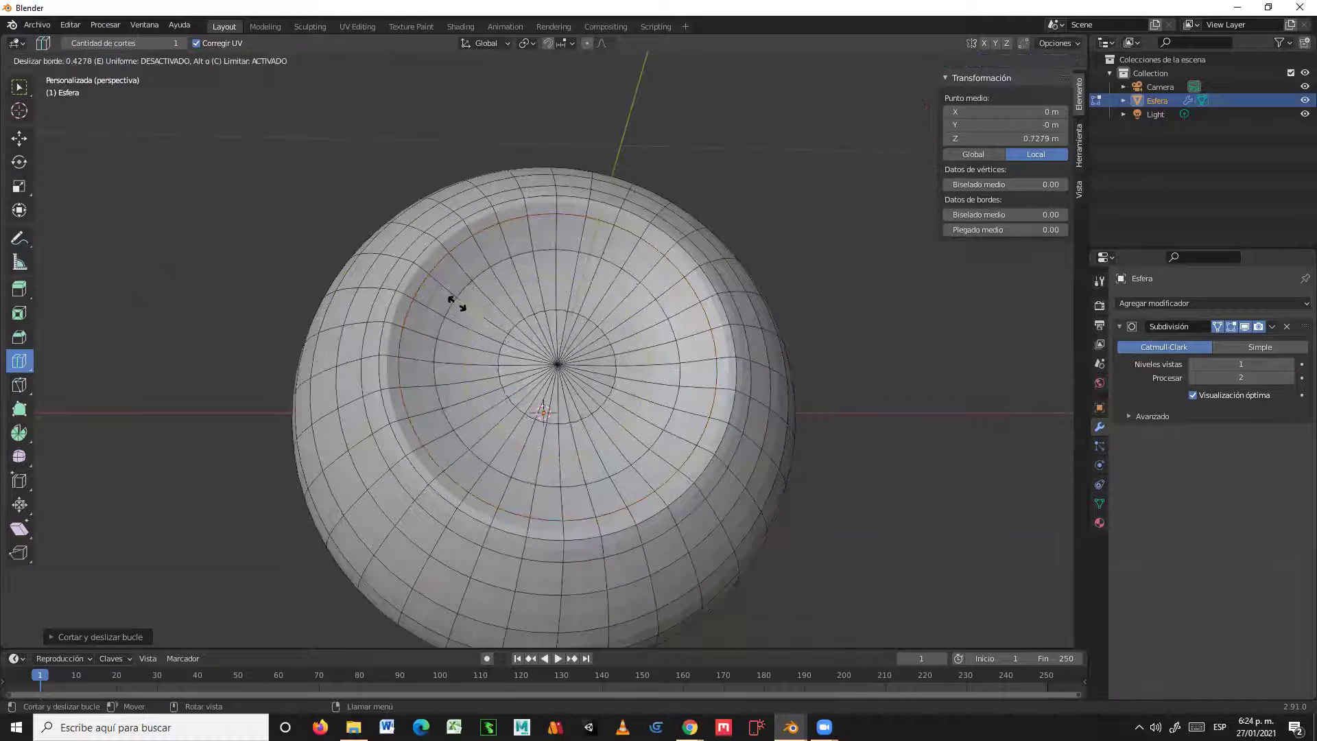
click(469, 294)
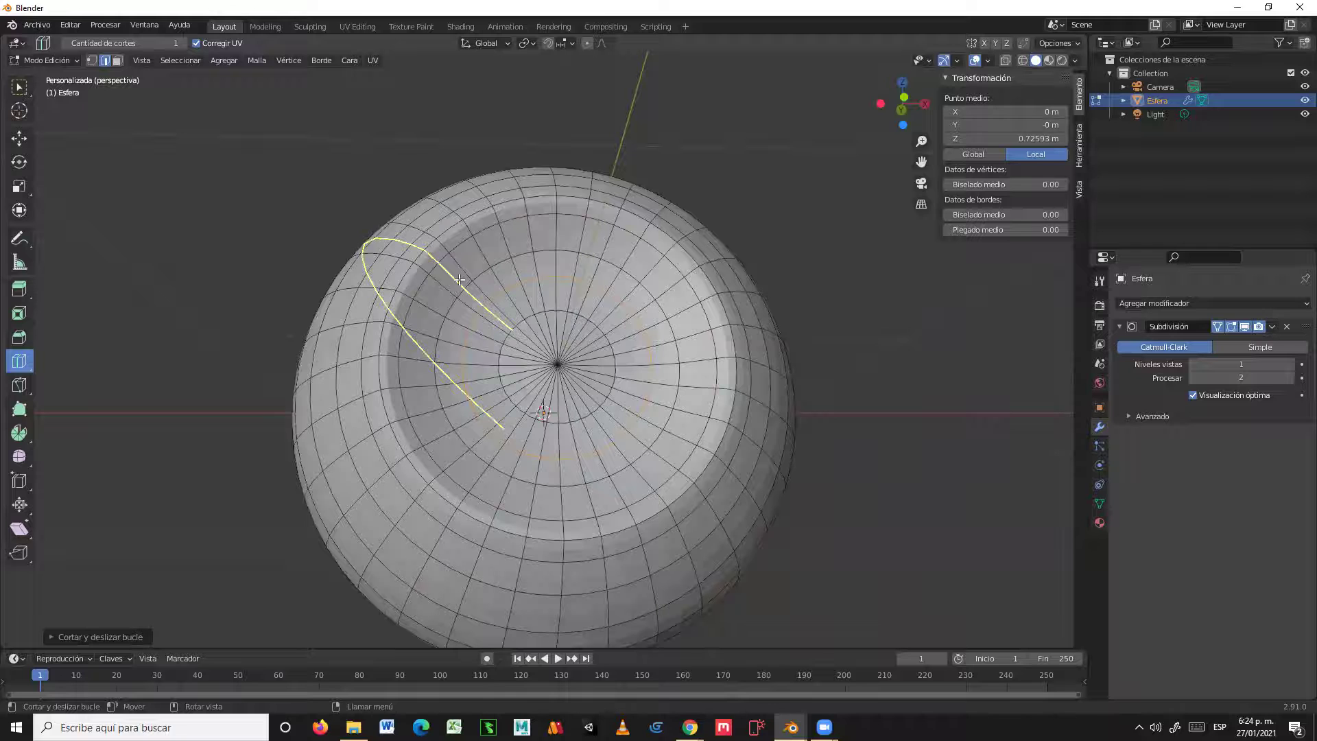
key(ctrl+z)
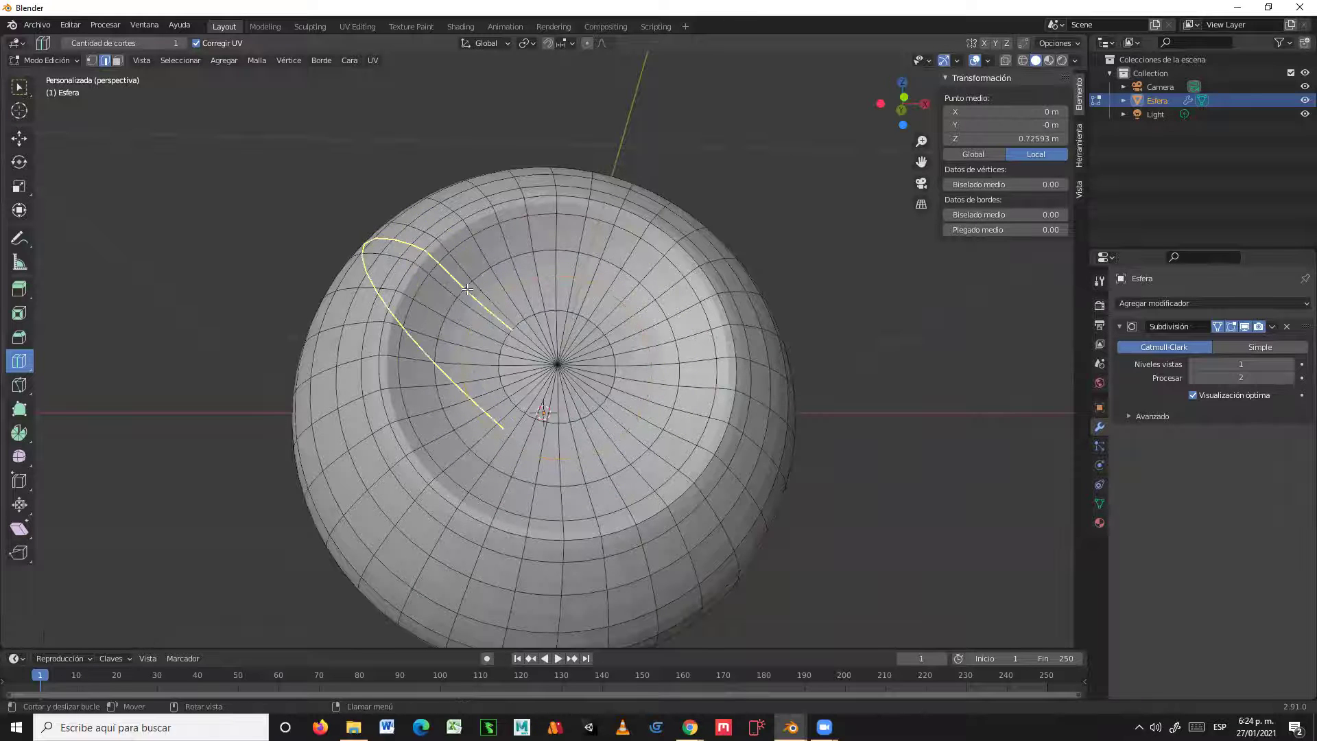
Step: Cut another edge loop where the recess wall meets the floor, at local Z of about 0.737 m, and return to the Select tool
drag(454, 291, 841, 384)
middle_drag(841, 385, 873, 385)
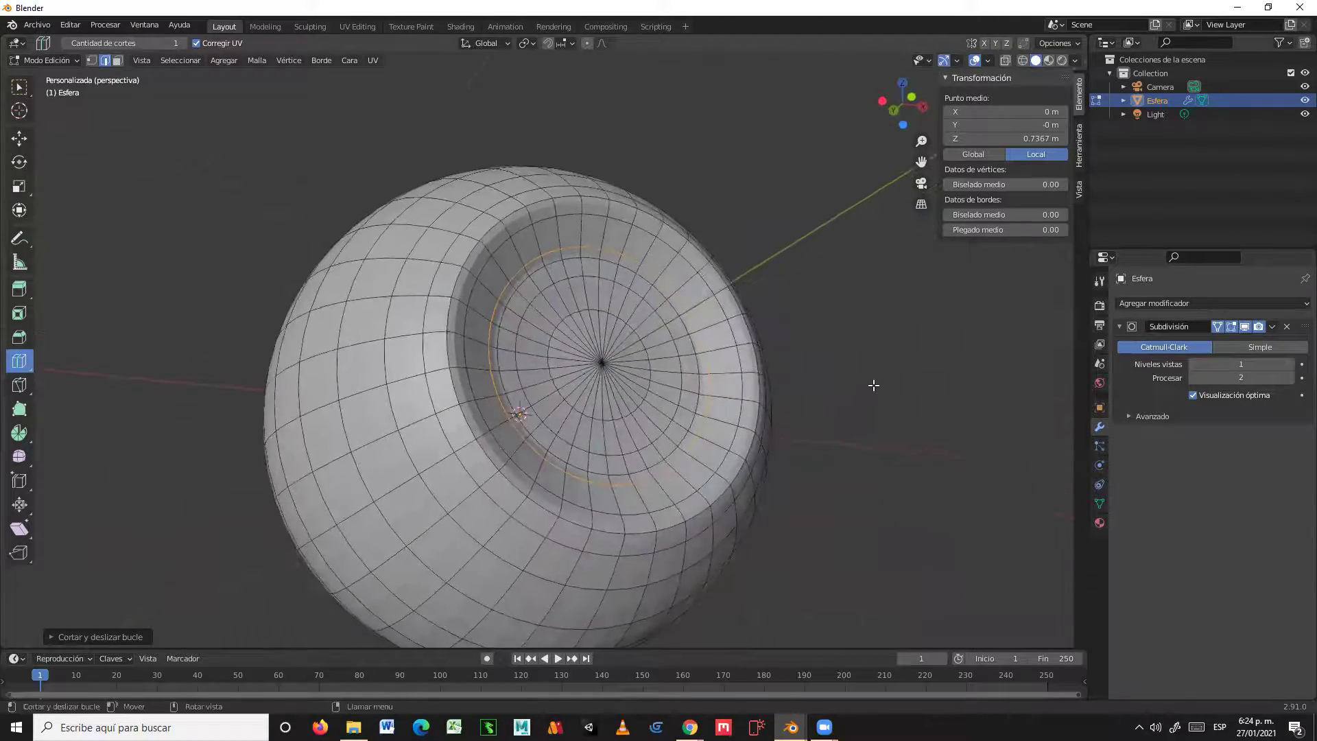
click(20, 89)
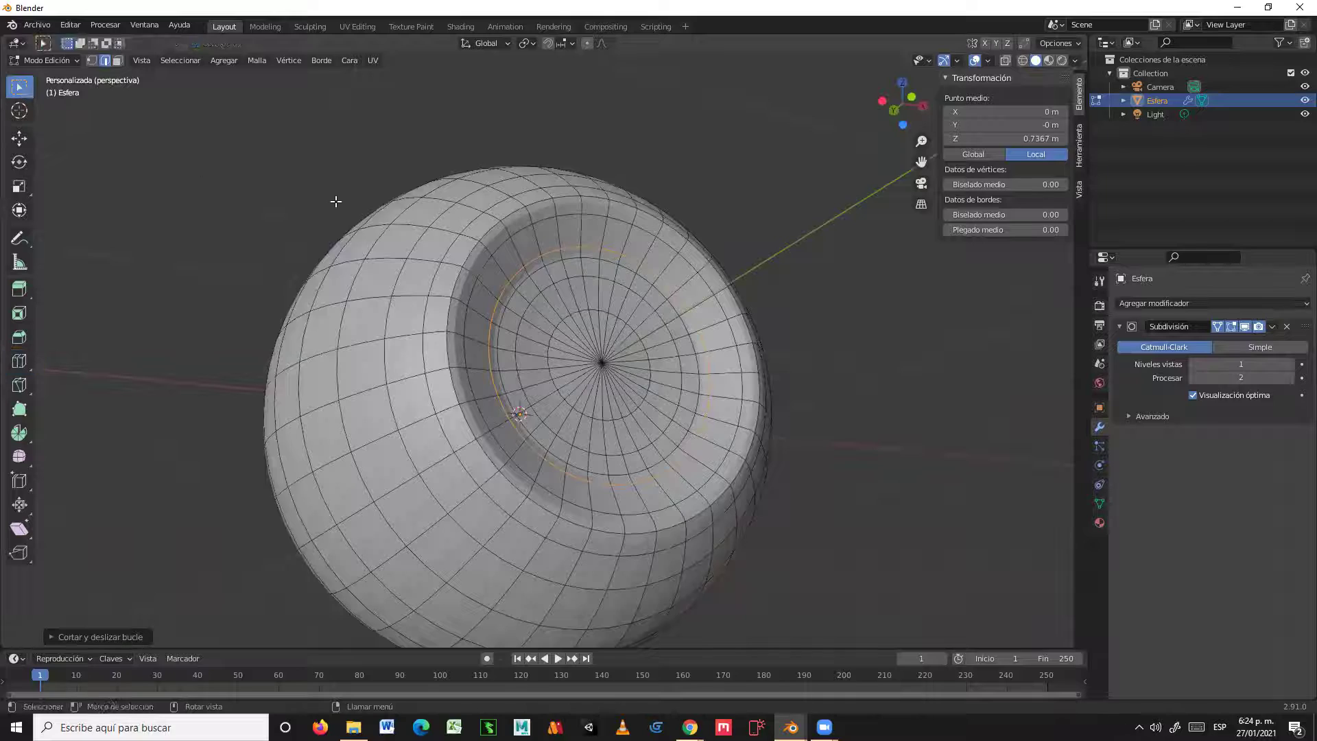
right_click(402, 234)
middle_drag(484, 258, 416, 303)
scroll(417, 303, down, 2)
middle_drag(574, 348, 524, 357)
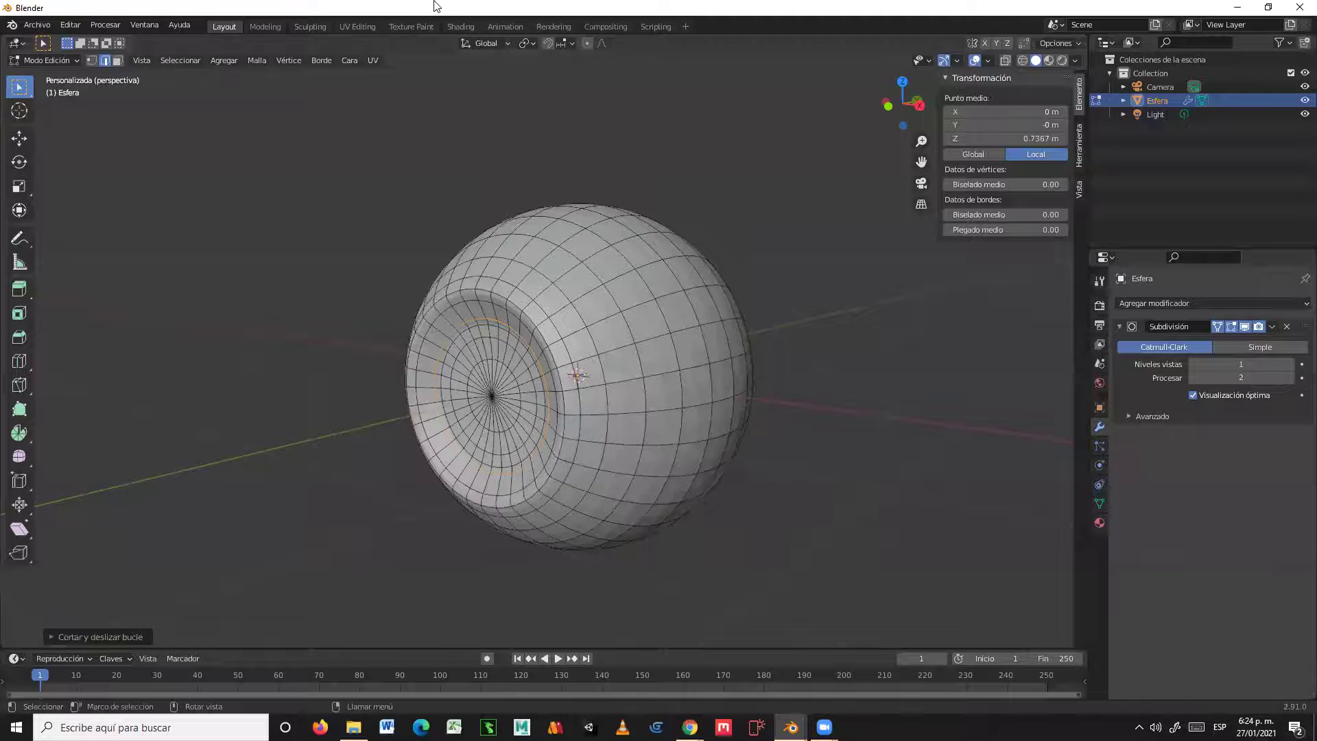
Step: Switch to the UV Editing workspace and turn on UV sync selection to show the sphere's UV layout
click(358, 27)
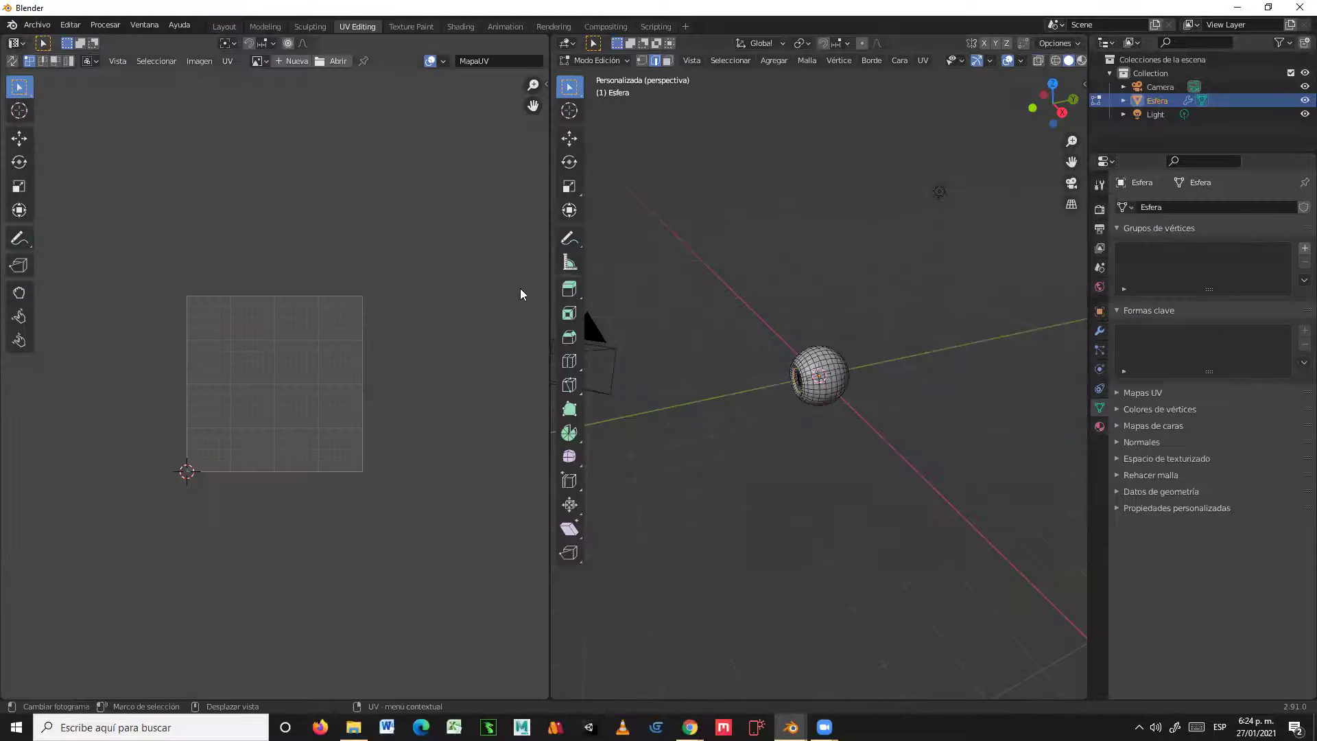
scroll(789, 446, up, 7)
scroll(799, 458, up, 1)
middle_drag(799, 459, 832, 435)
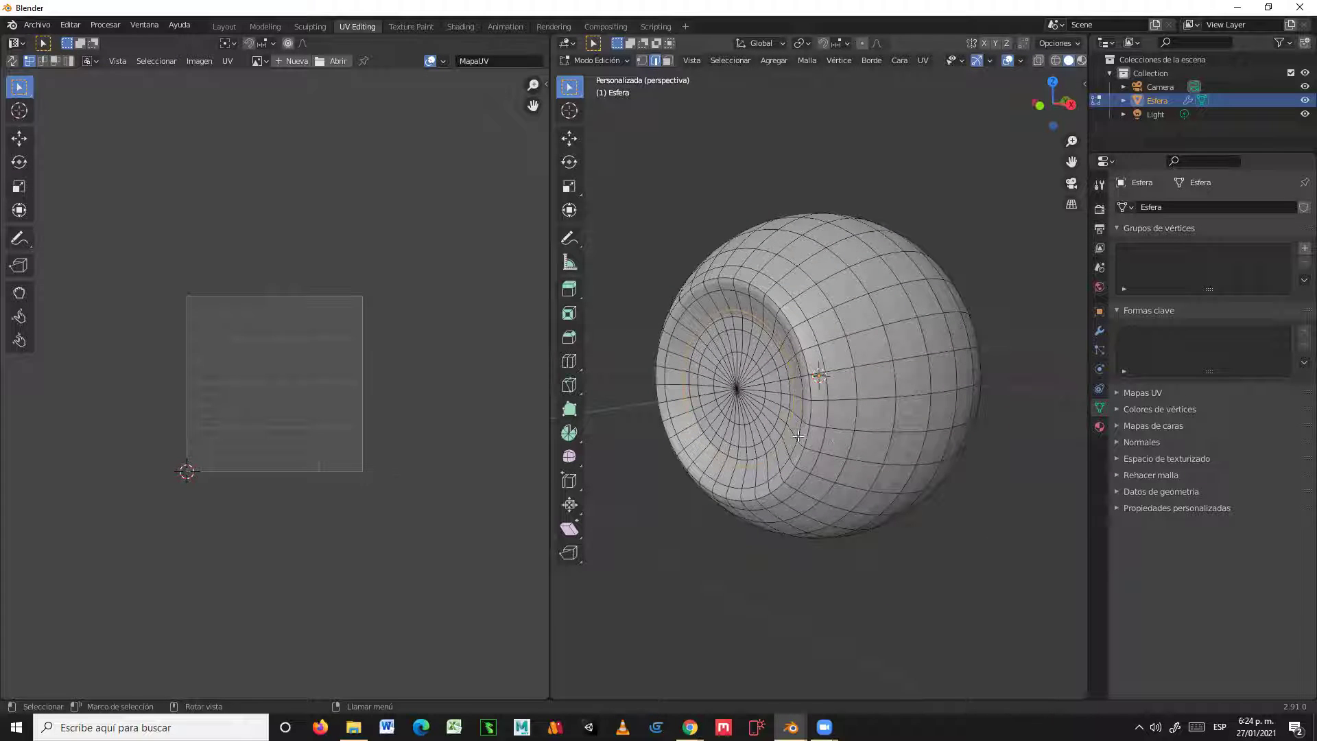
click(12, 61)
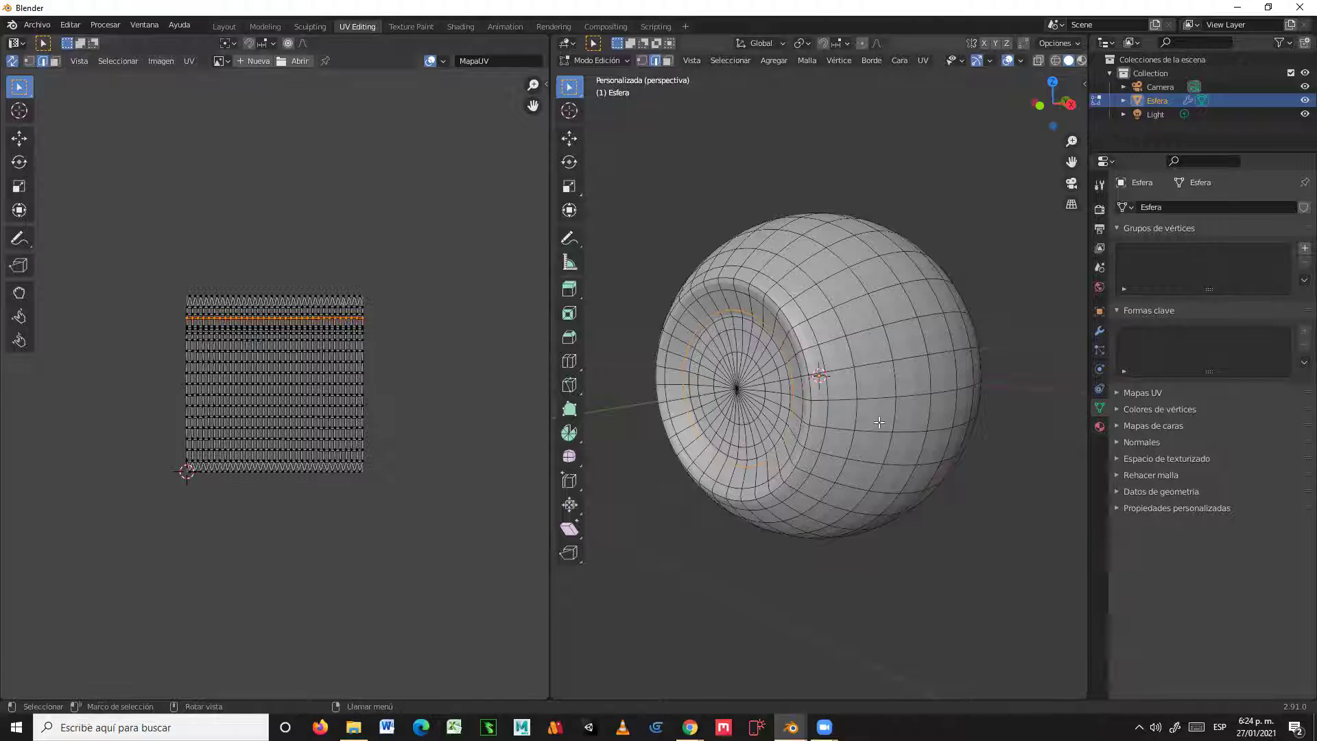
Step: Select the innermost edge loop around the central pupil disc and mark it as a seam
mouse_move(874, 443)
middle_down()
mouse_move(861, 454)
mouse_move(871, 465)
mouse_move(850, 453)
middle_up()
scroll(823, 473, up, 3)
scroll(820, 453, down, 1)
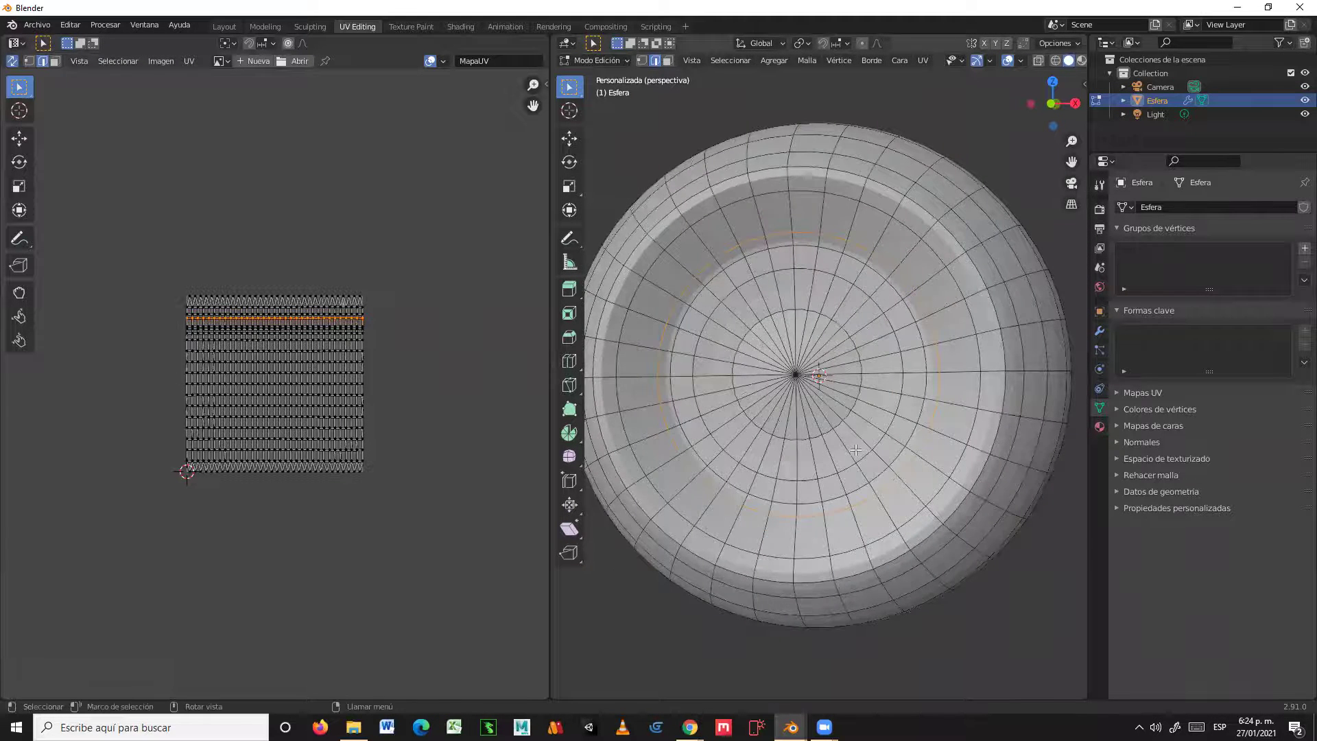
scroll(856, 450, up, 2)
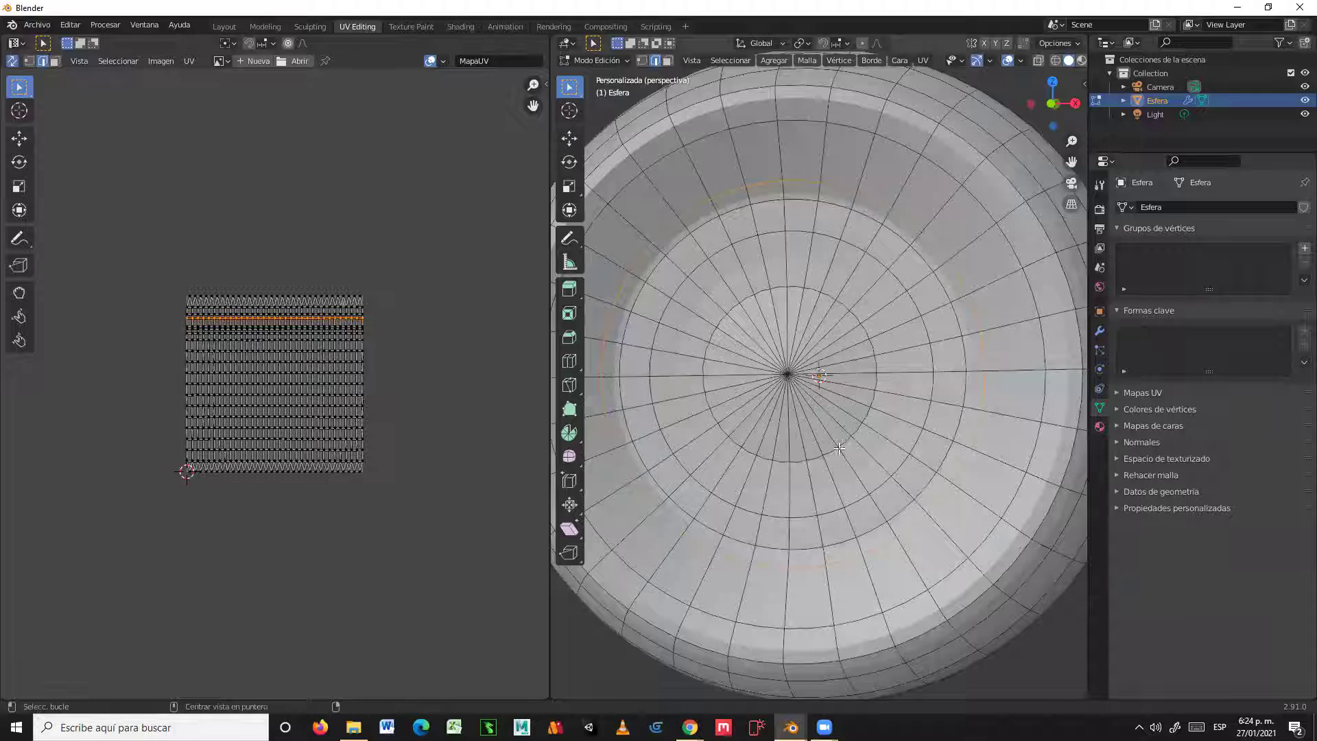
alt+click(848, 432)
alt+click(867, 400)
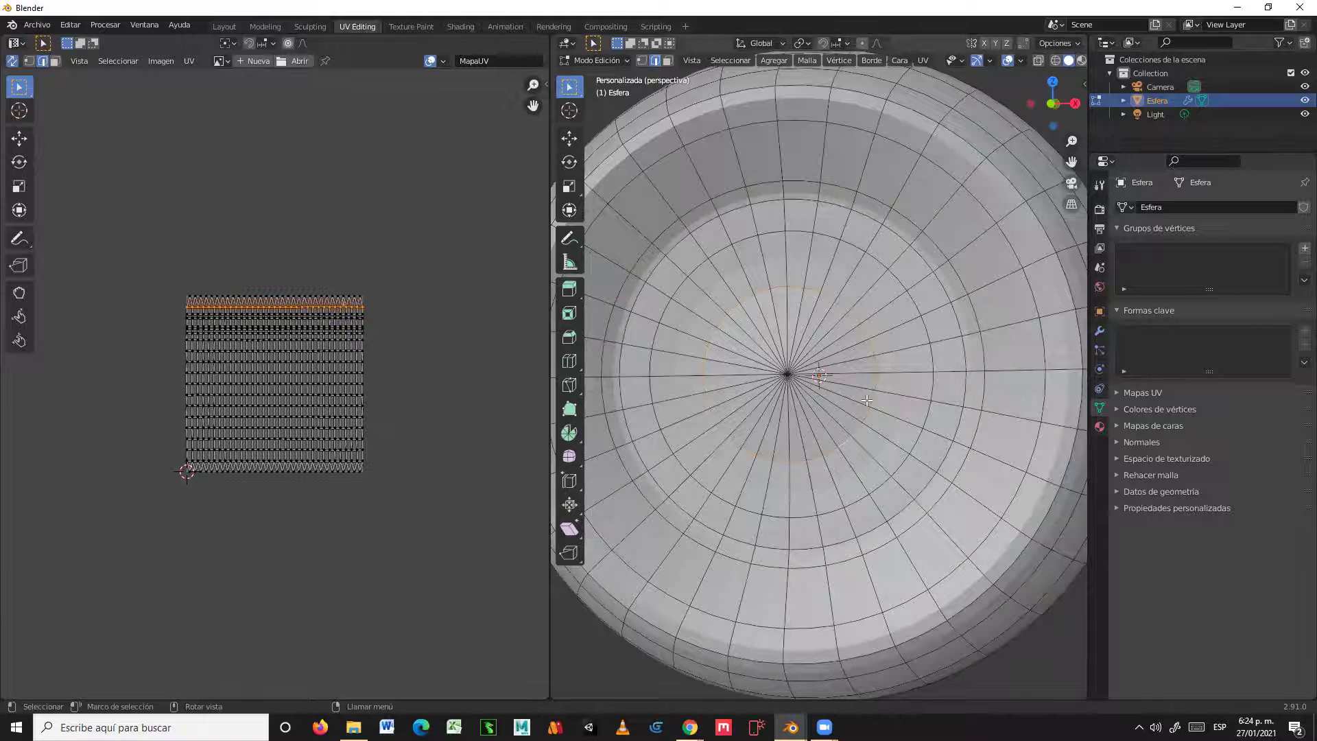
right_click(821, 362)
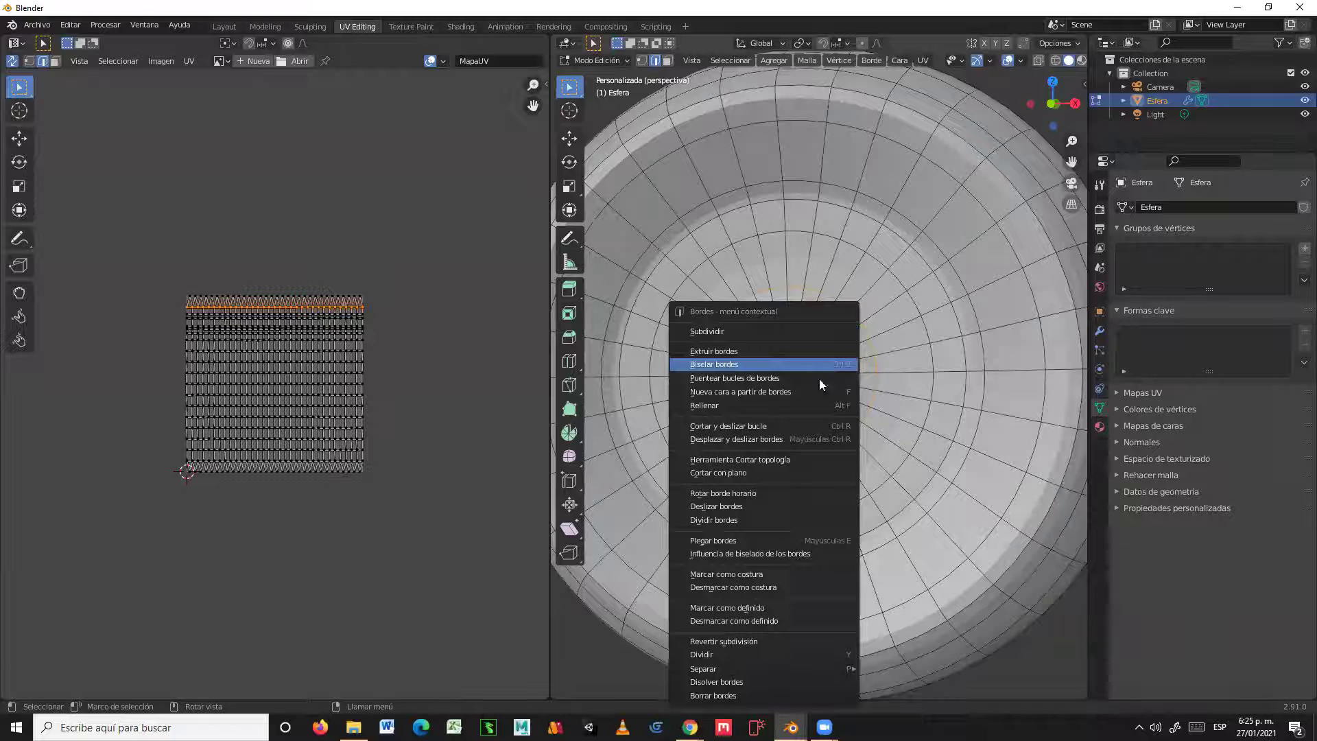
click(753, 576)
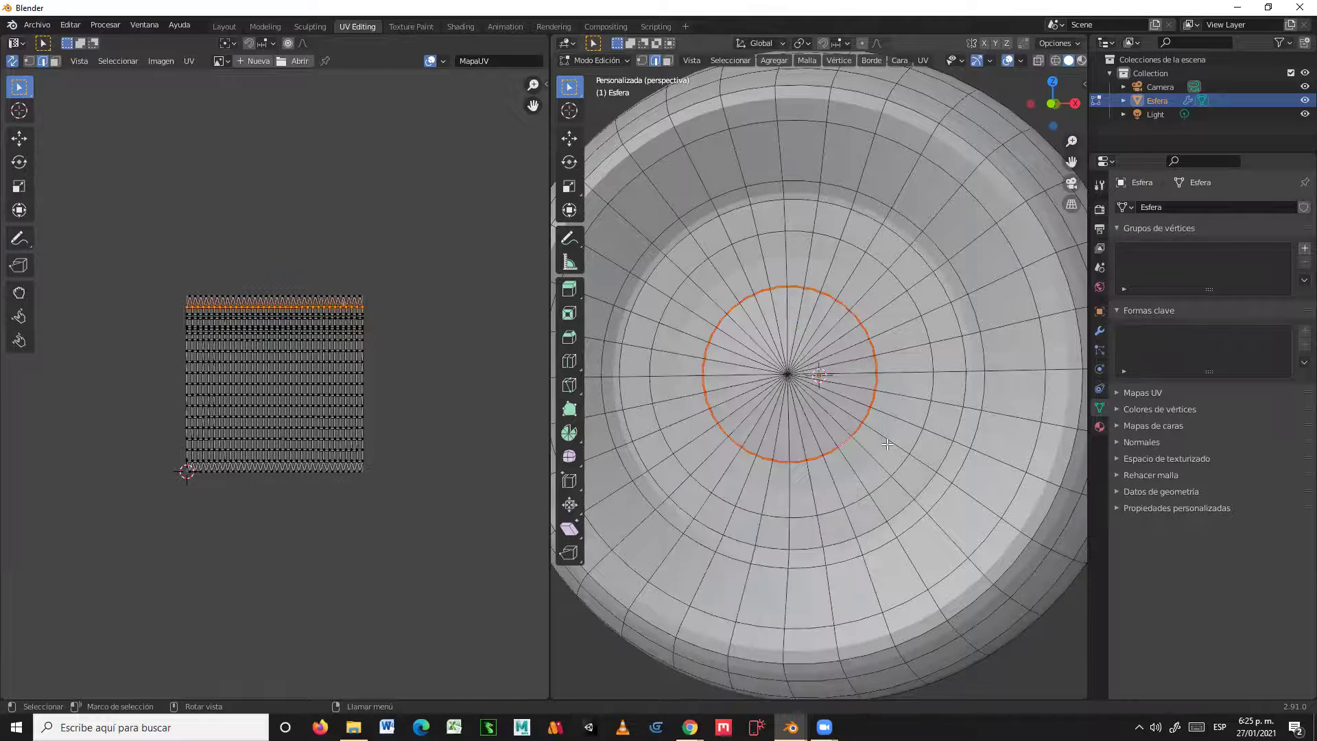
Step: Select the edge loop along the outer border of the recess floor and mark it as a seam
scroll(856, 443, down, 4)
middle_drag(810, 381, 861, 412)
scroll(862, 384, up, 2)
scroll(823, 329, up, 2)
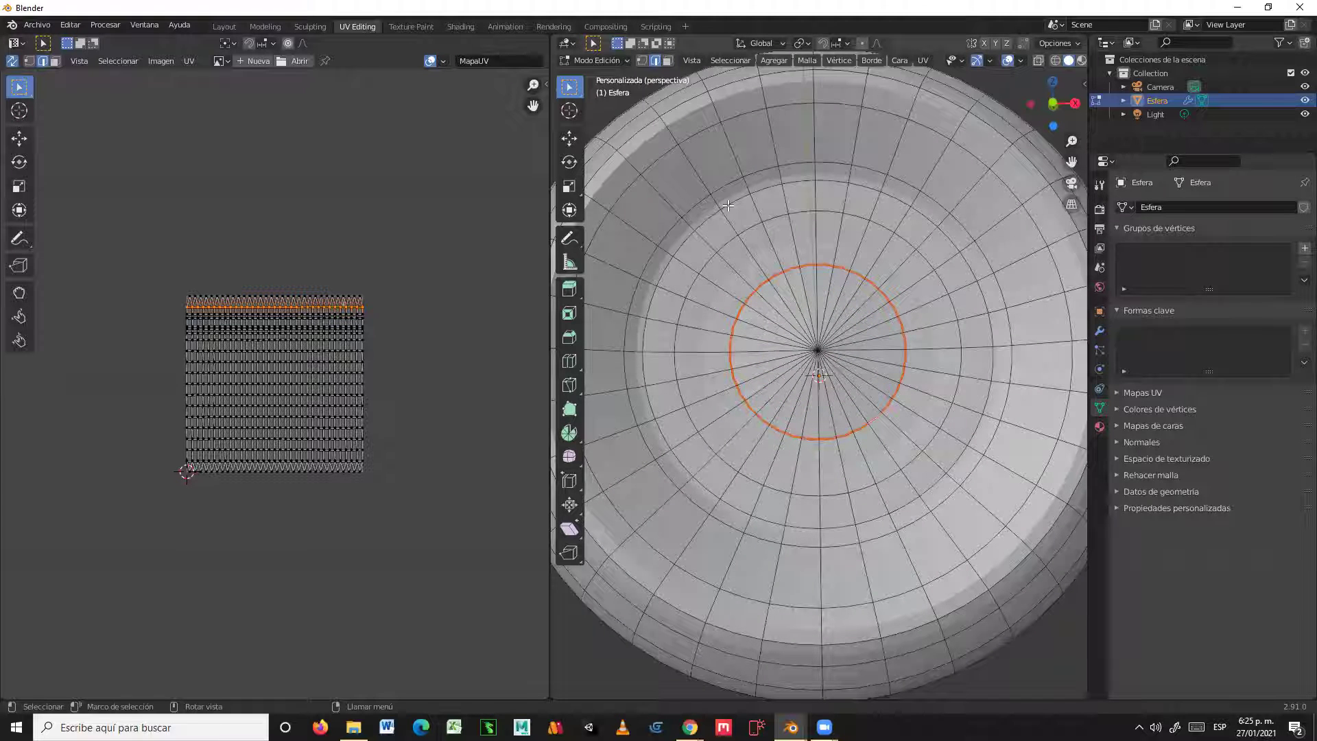
alt+click(728, 205)
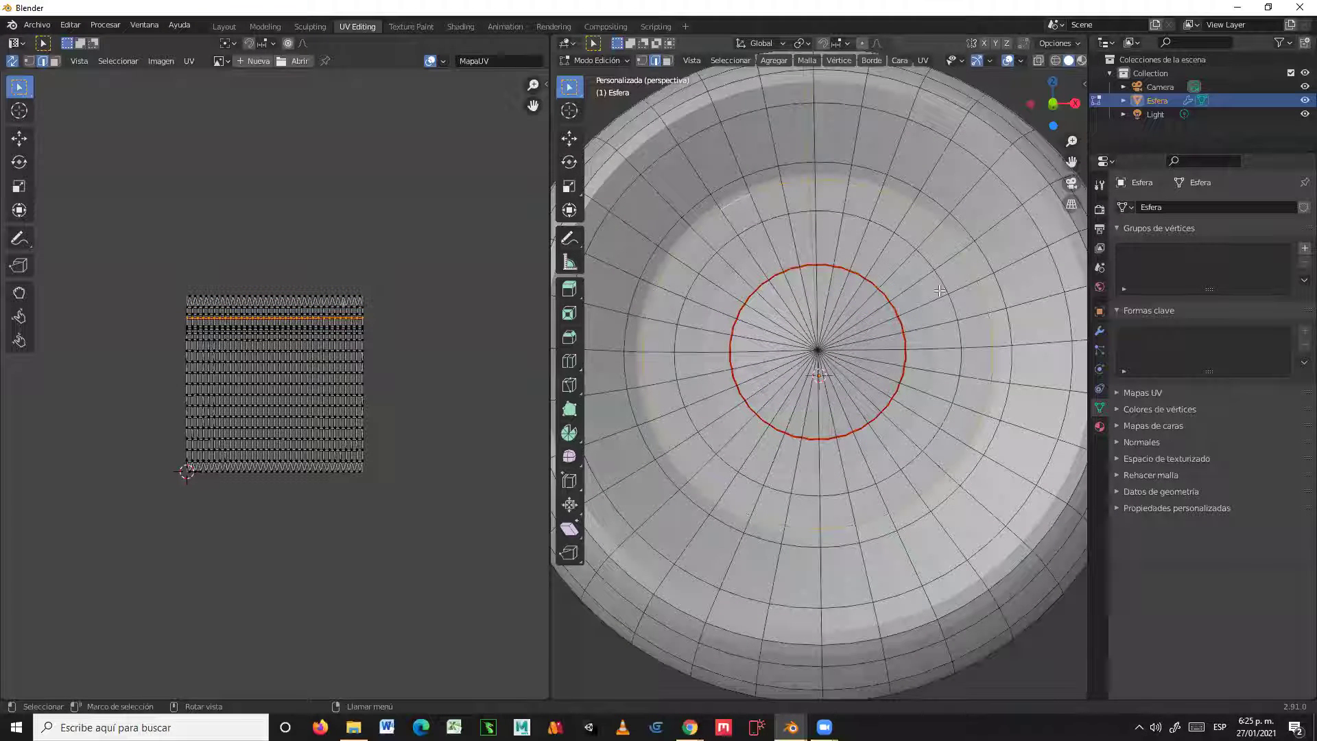
right_click(789, 294)
click(764, 297)
Step: Select a full edge loop around the sphere's body just behind its middle and mark it as a seam
middle_drag(830, 332, 816, 300)
scroll(830, 338, down, 3)
scroll(895, 335, down, 2)
middle_drag(820, 347, 748, 370)
middle_drag(979, 339, 885, 339)
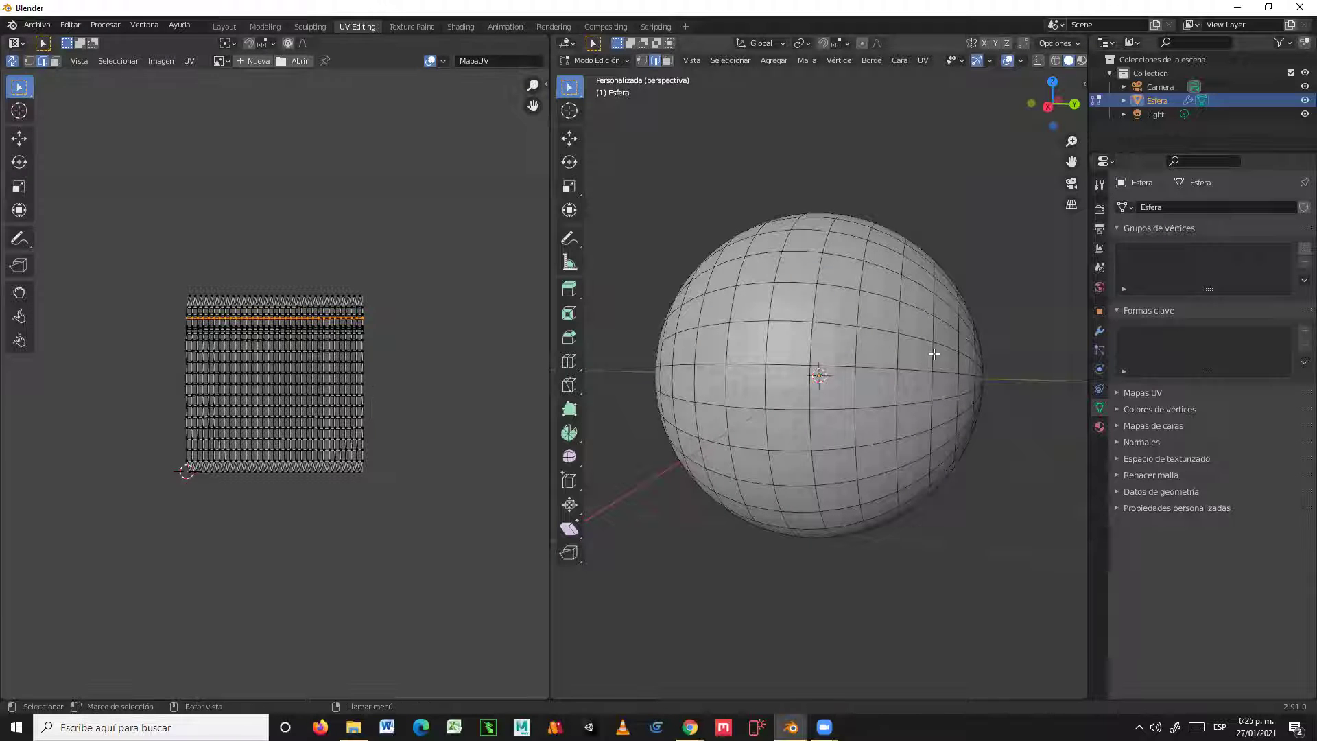
middle_drag(914, 347, 720, 302)
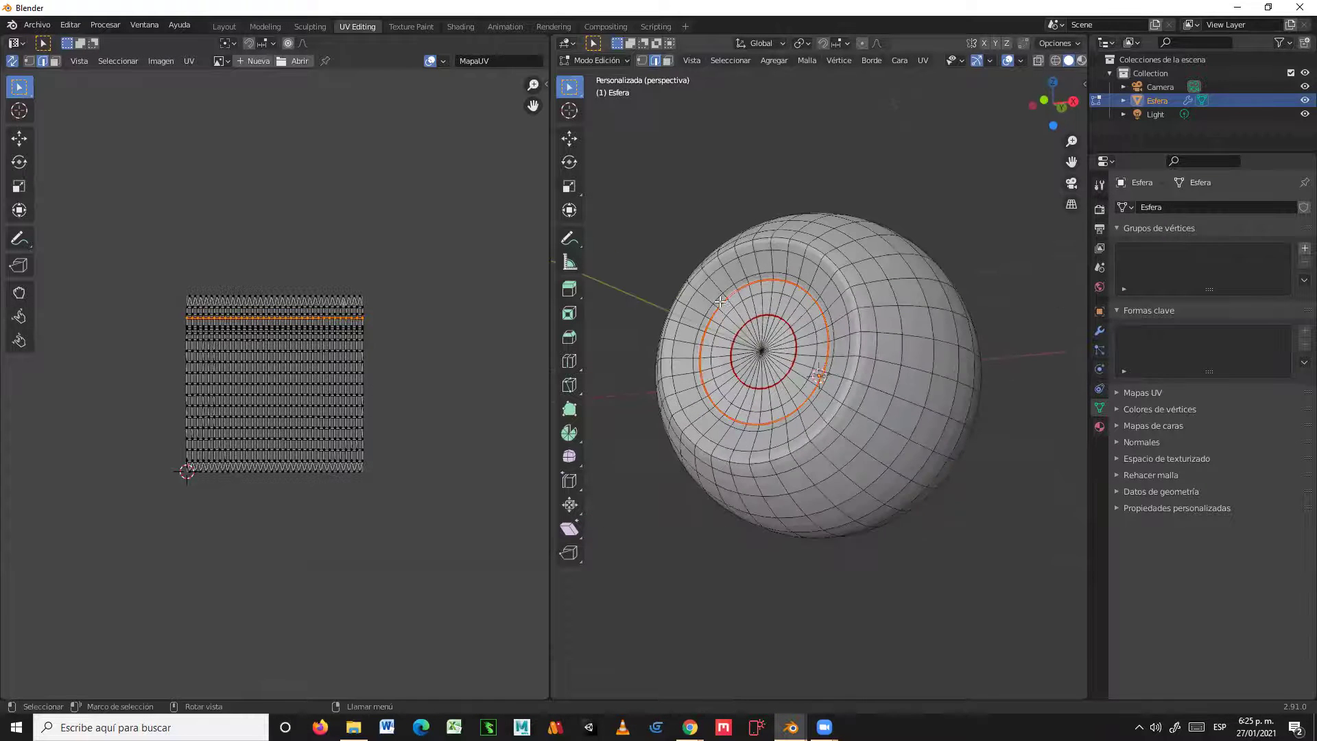
middle_drag(903, 392, 788, 430)
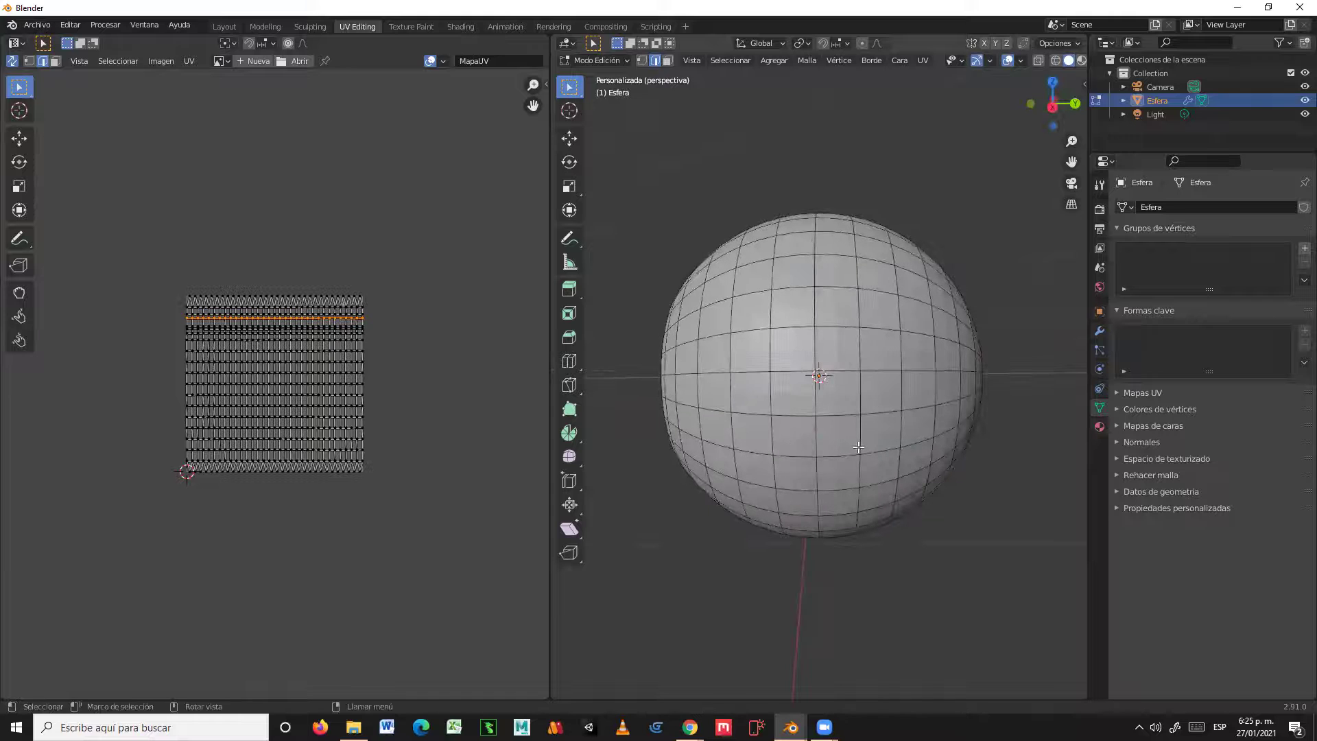
alt+click(902, 388)
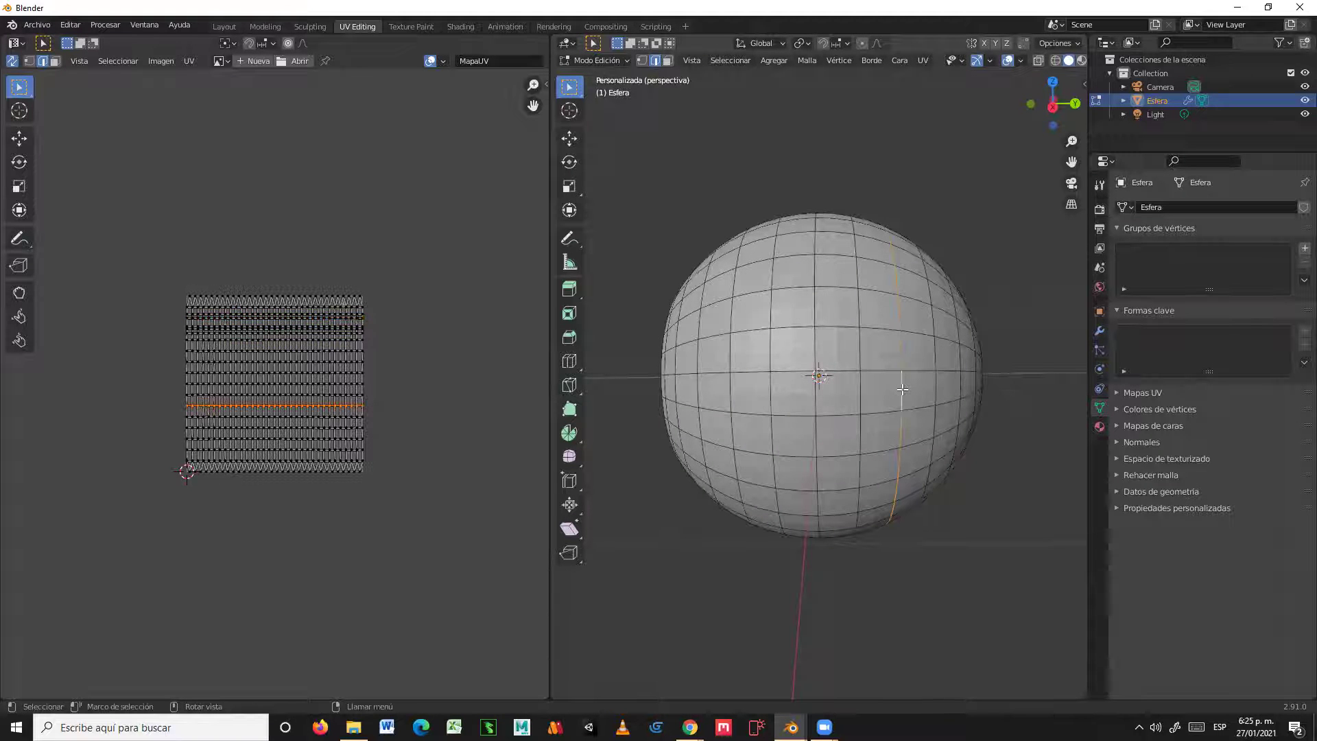
right_click(902, 389)
click(902, 388)
middle_drag(902, 388, 1017, 390)
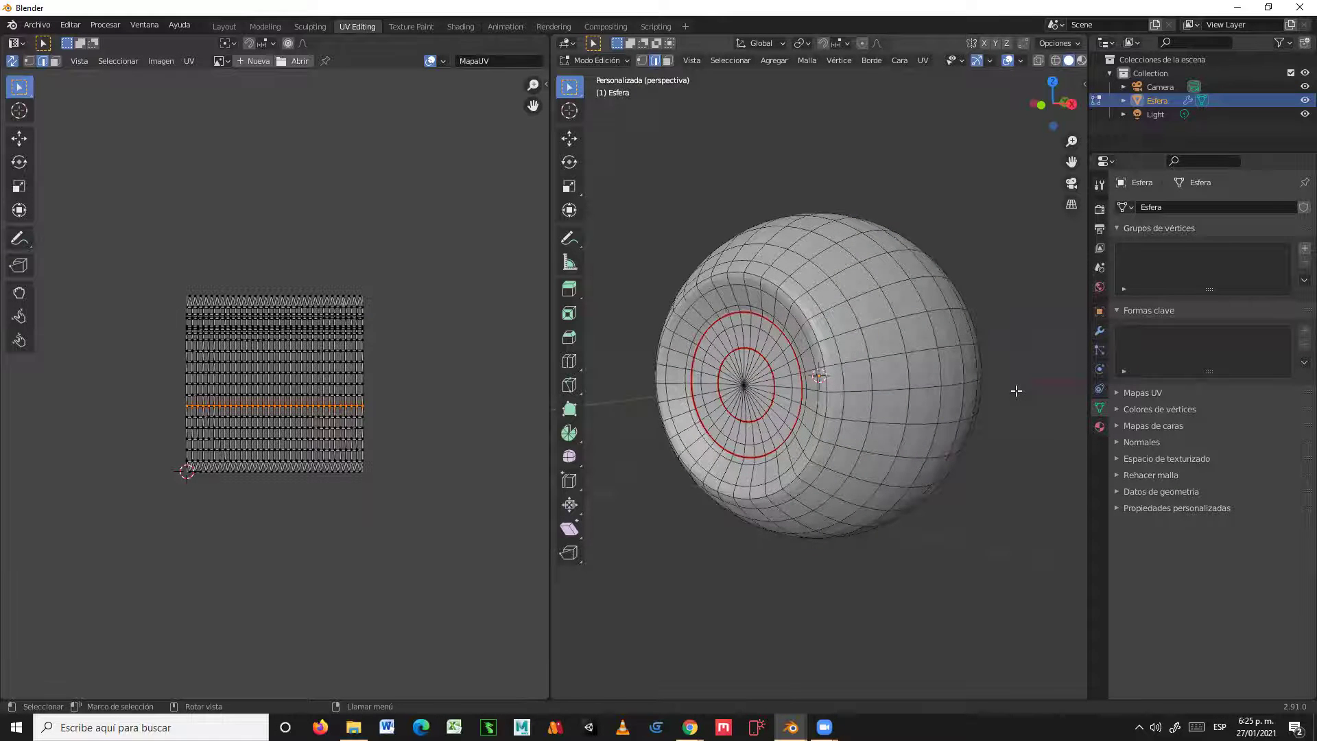
Step: Select the whole eyeball mesh and unwrap it along its seams
key(a)
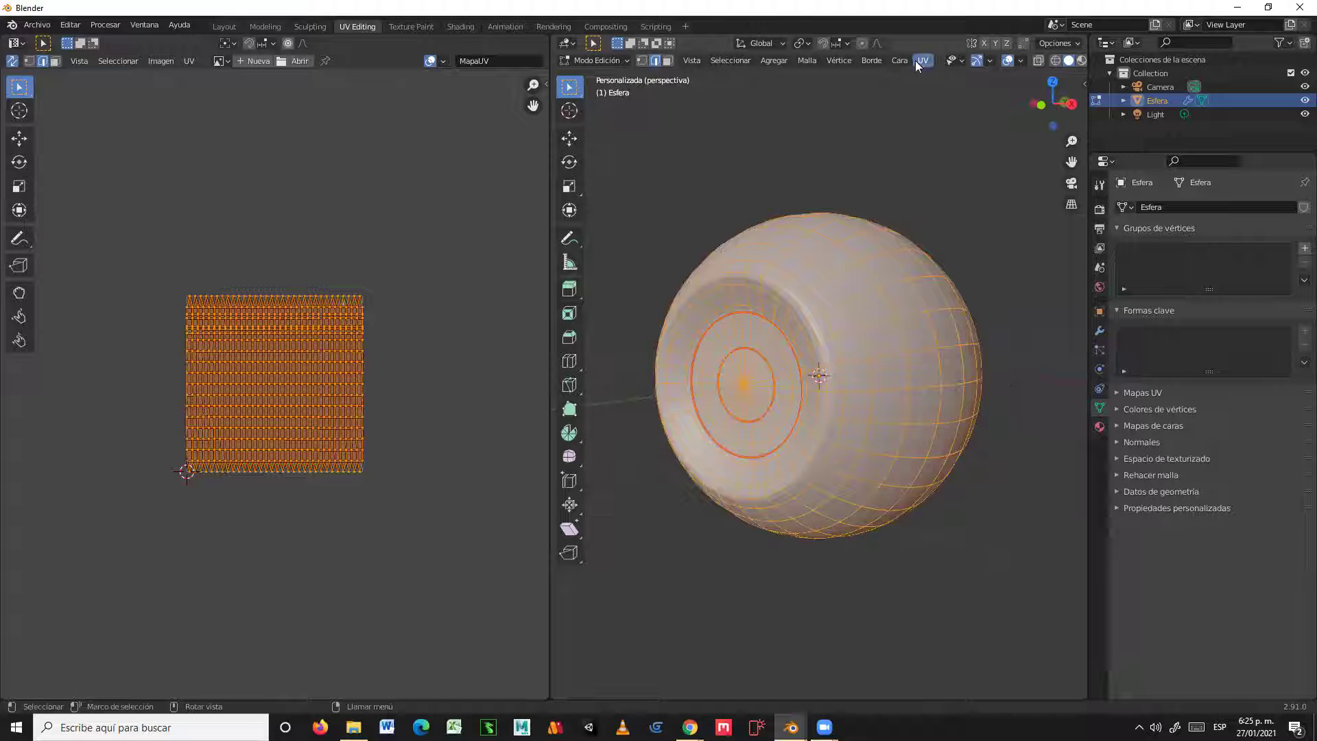
click(923, 61)
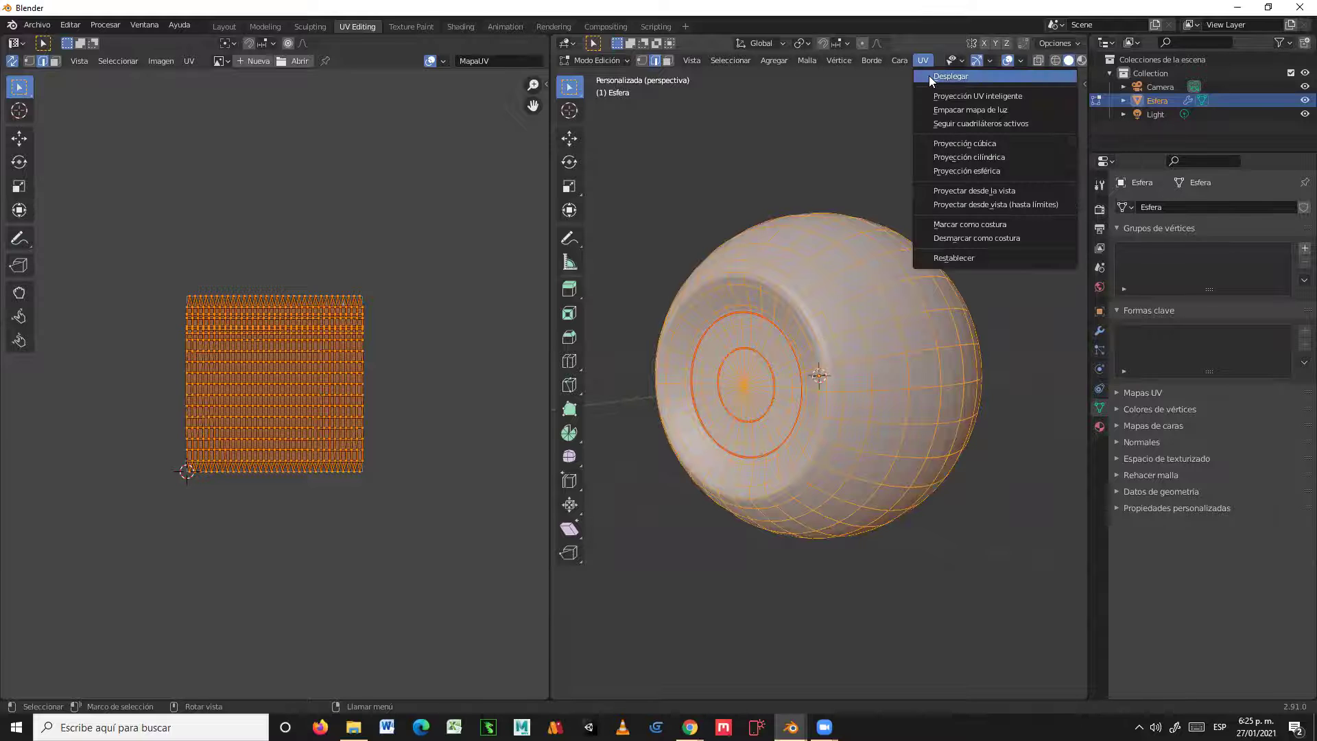
click(929, 75)
scroll(432, 319, up, 3)
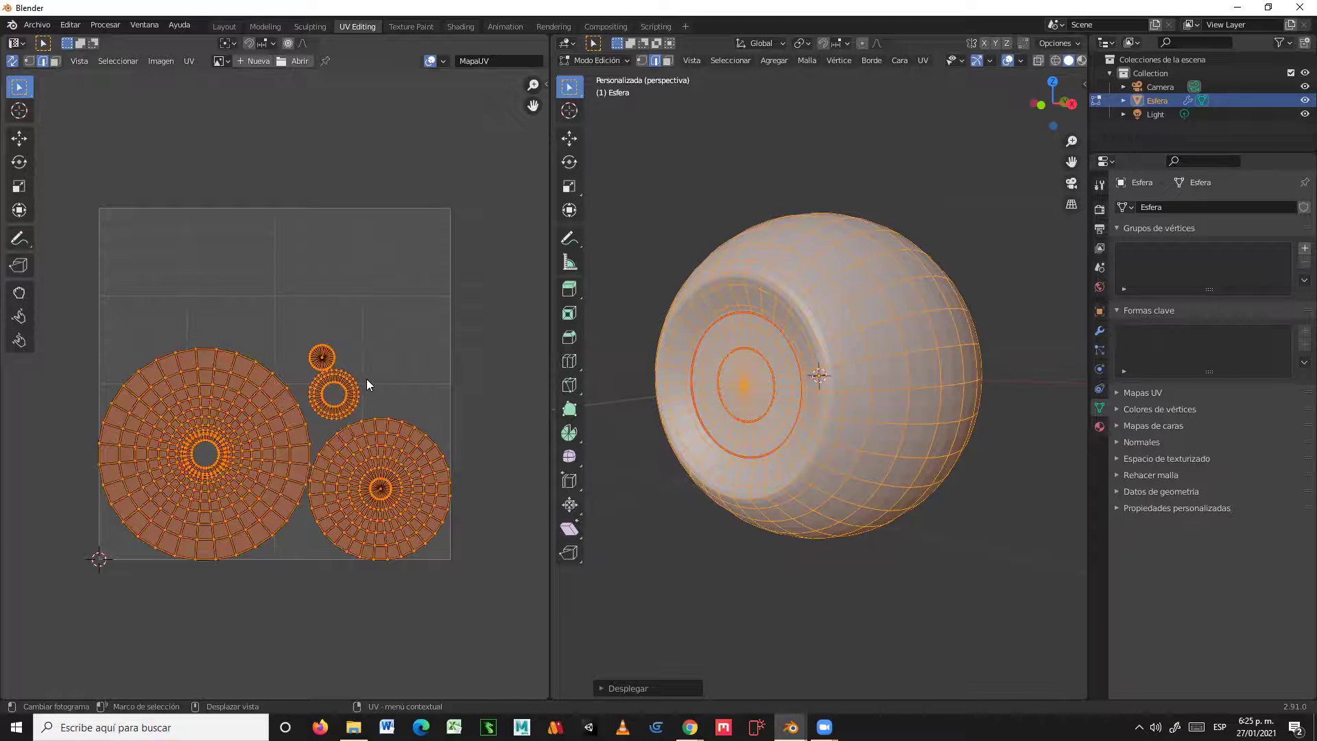
scroll(367, 379, up, 3)
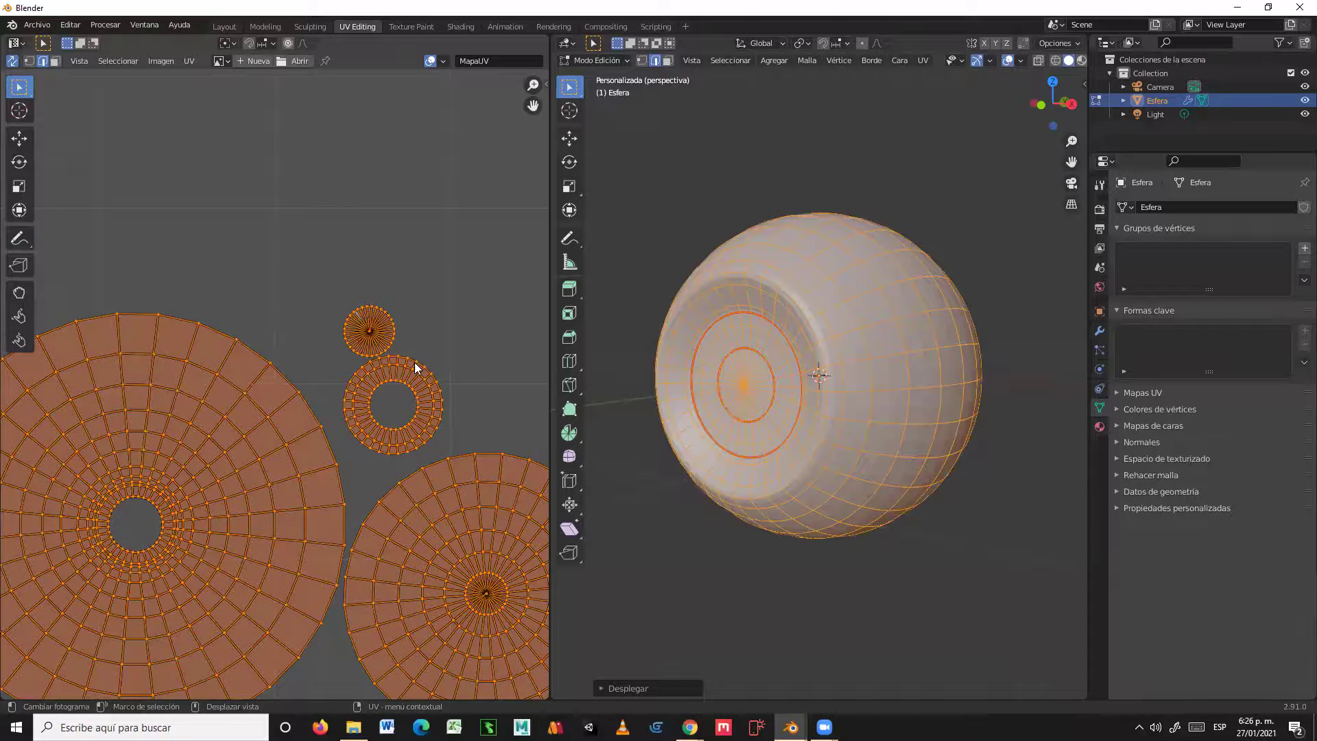
Step: Turn off UV sync selection and switch the UV editor to island selection mode
scroll(375, 380, down, 3)
scroll(365, 373, up, 2)
scroll(377, 439, down, 2)
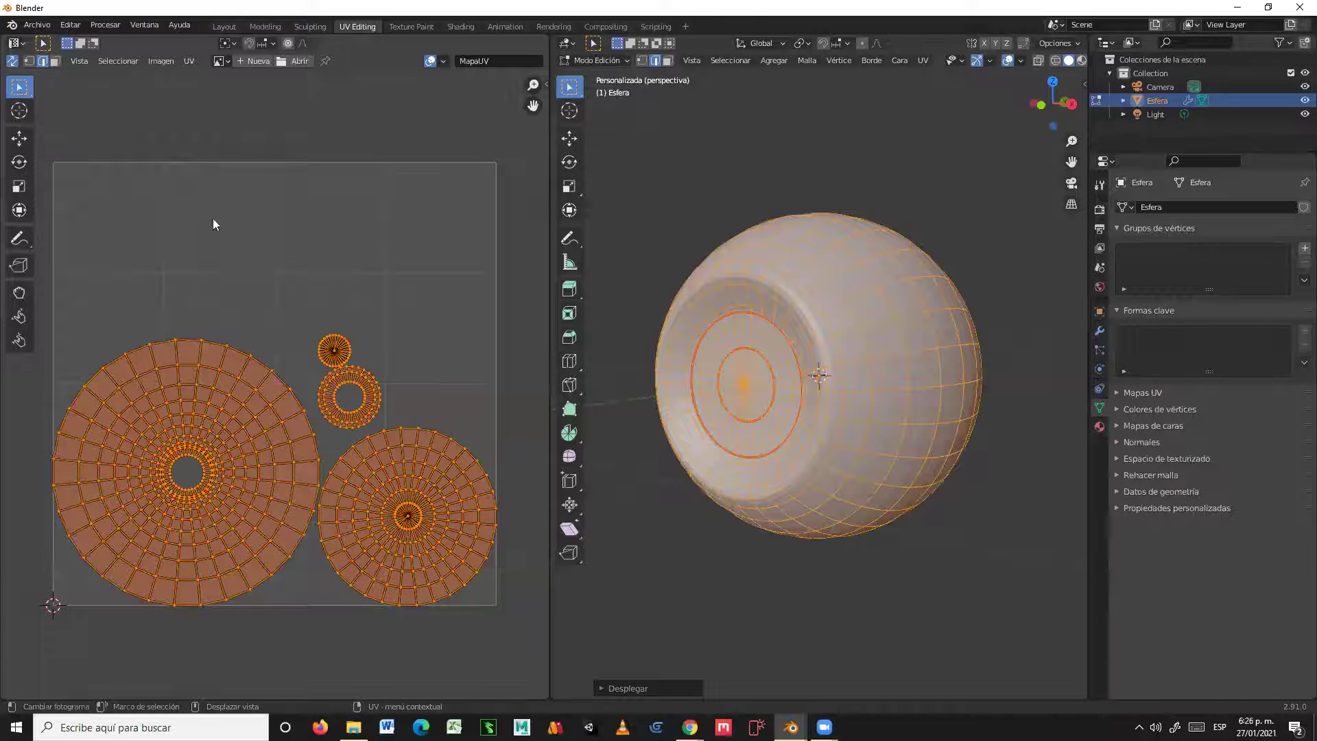
click(11, 63)
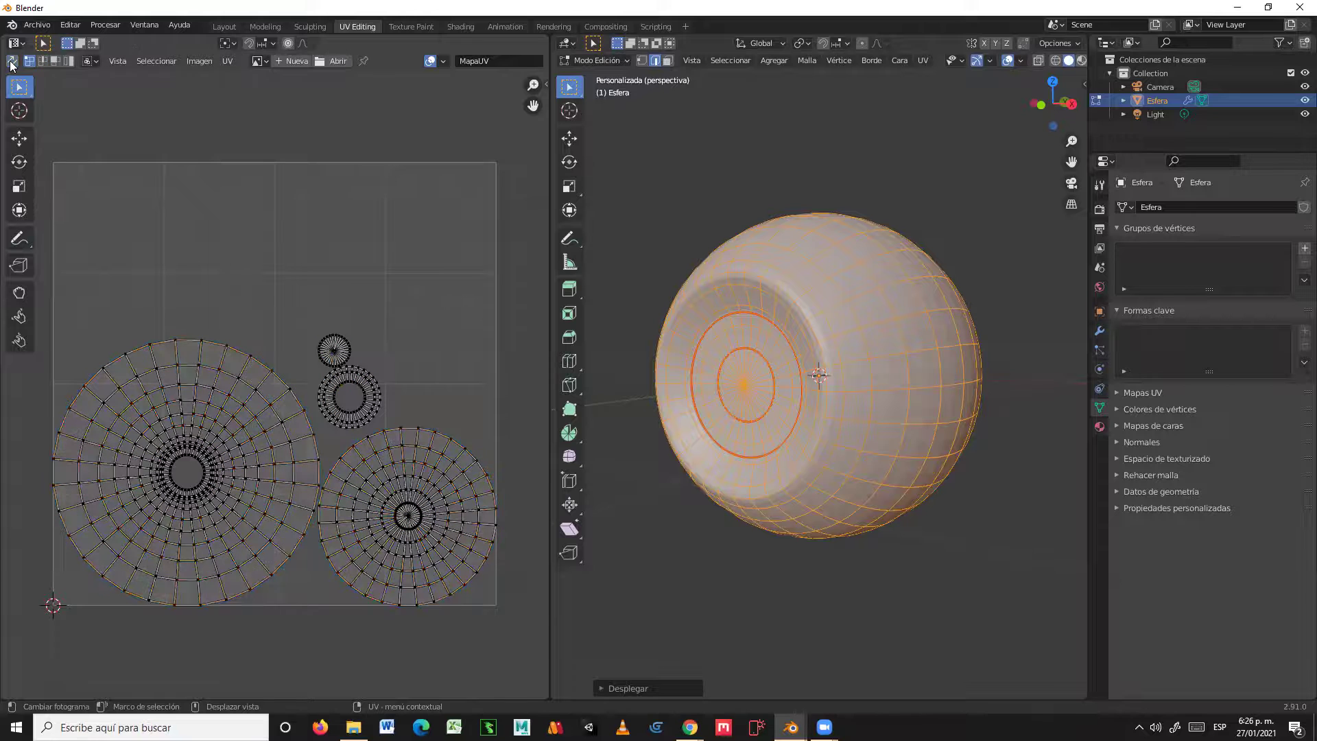
click(69, 60)
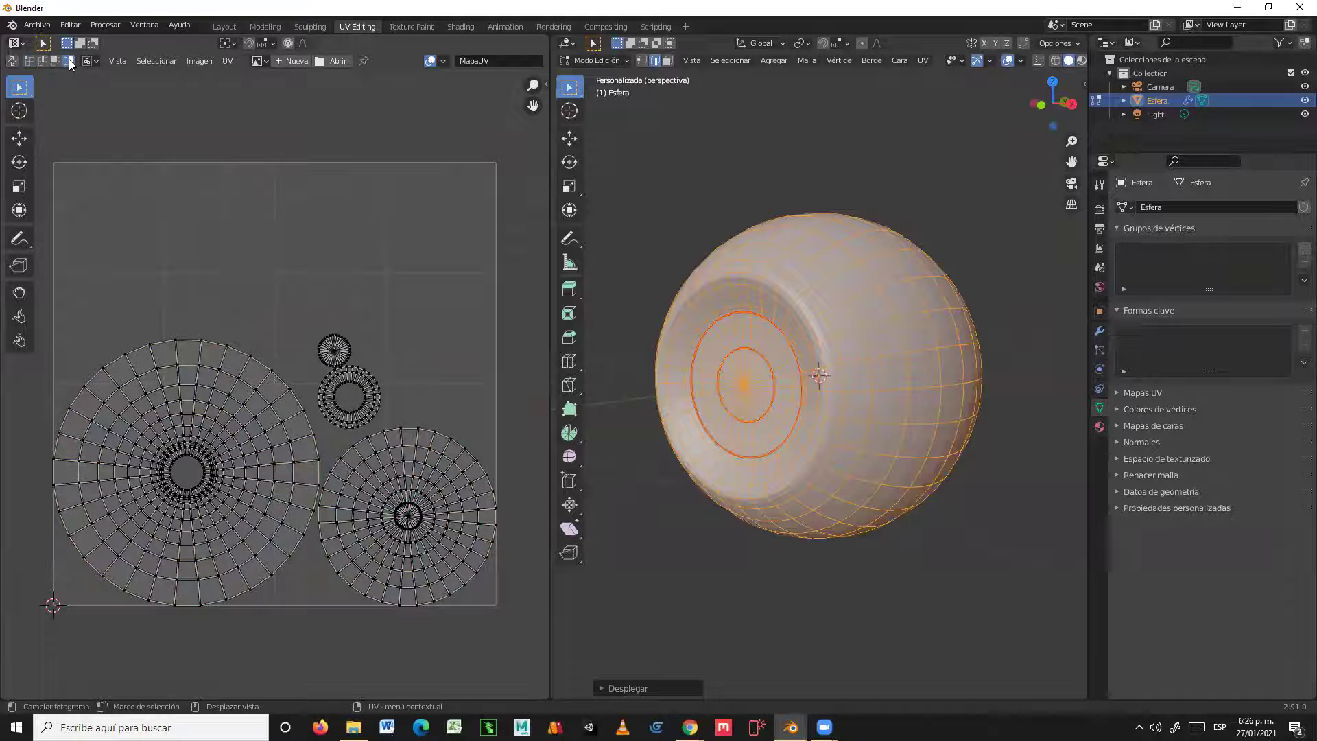
Step: Enlarge the ring-shaped UV island to roughly the size of the biggest island and move it into the upper-right area of the UV square
click(364, 385)
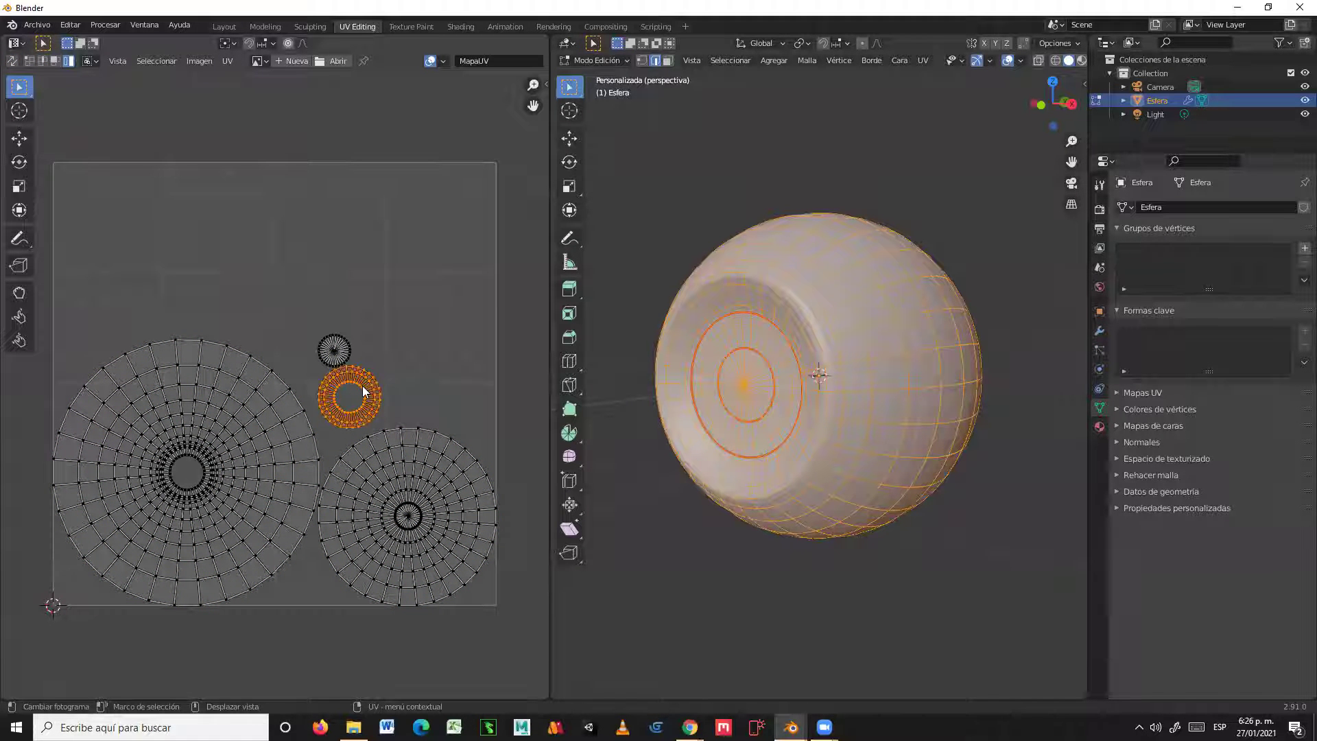
click(28, 179)
drag(390, 356, 31, 247)
click(19, 138)
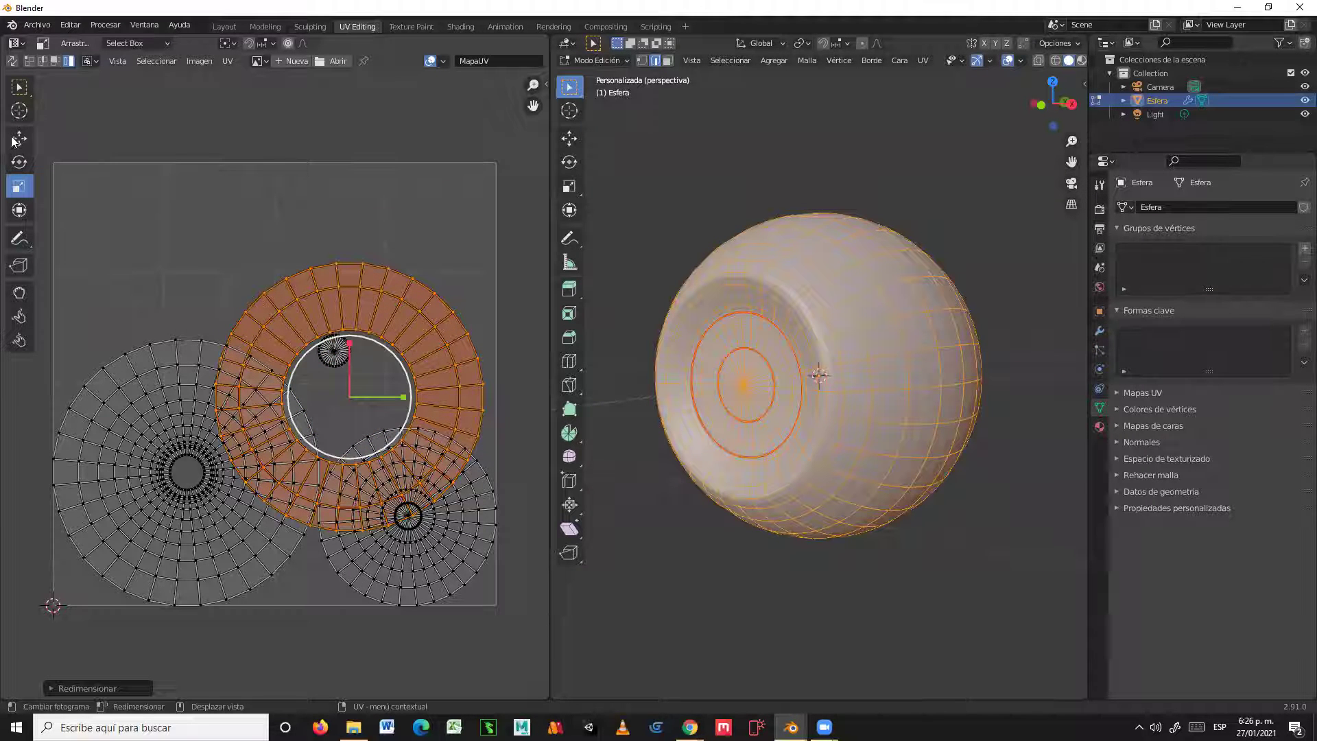
drag(351, 394, 364, 292)
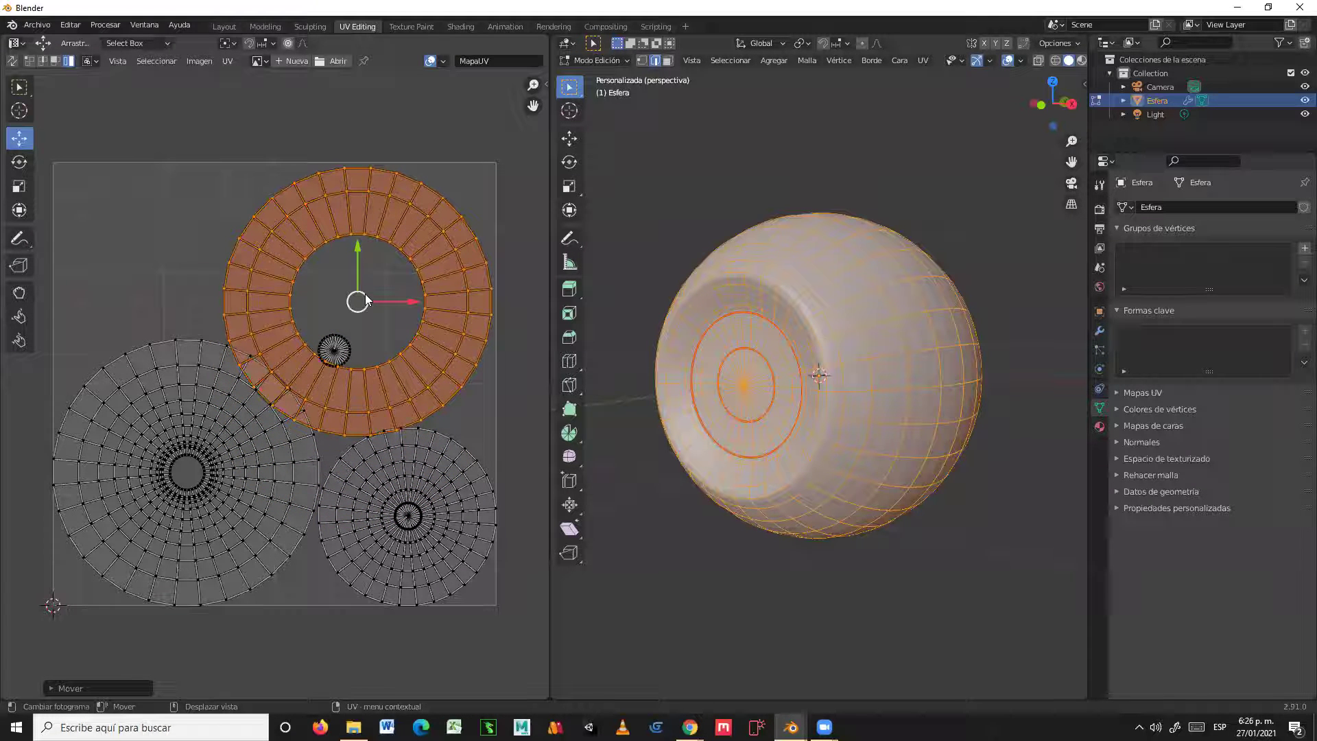
Step: Centre the small pupil UV island inside the enlarged ring and scale it up until it nearly fills the hole
click(335, 345)
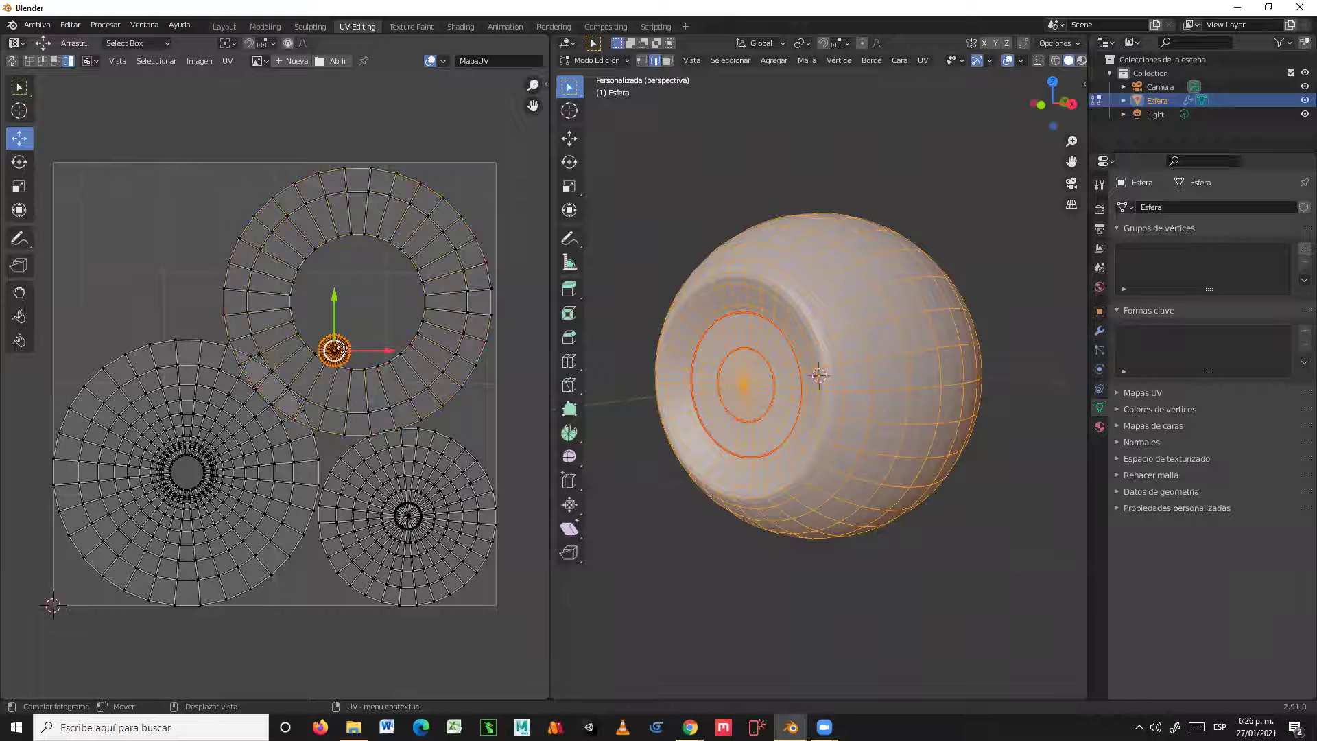
drag(335, 349, 3, 141)
click(19, 188)
Step: Scale the lower-left body UV island down to about 0.73 and move it toward the corner so it clears the ring island
click(131, 417)
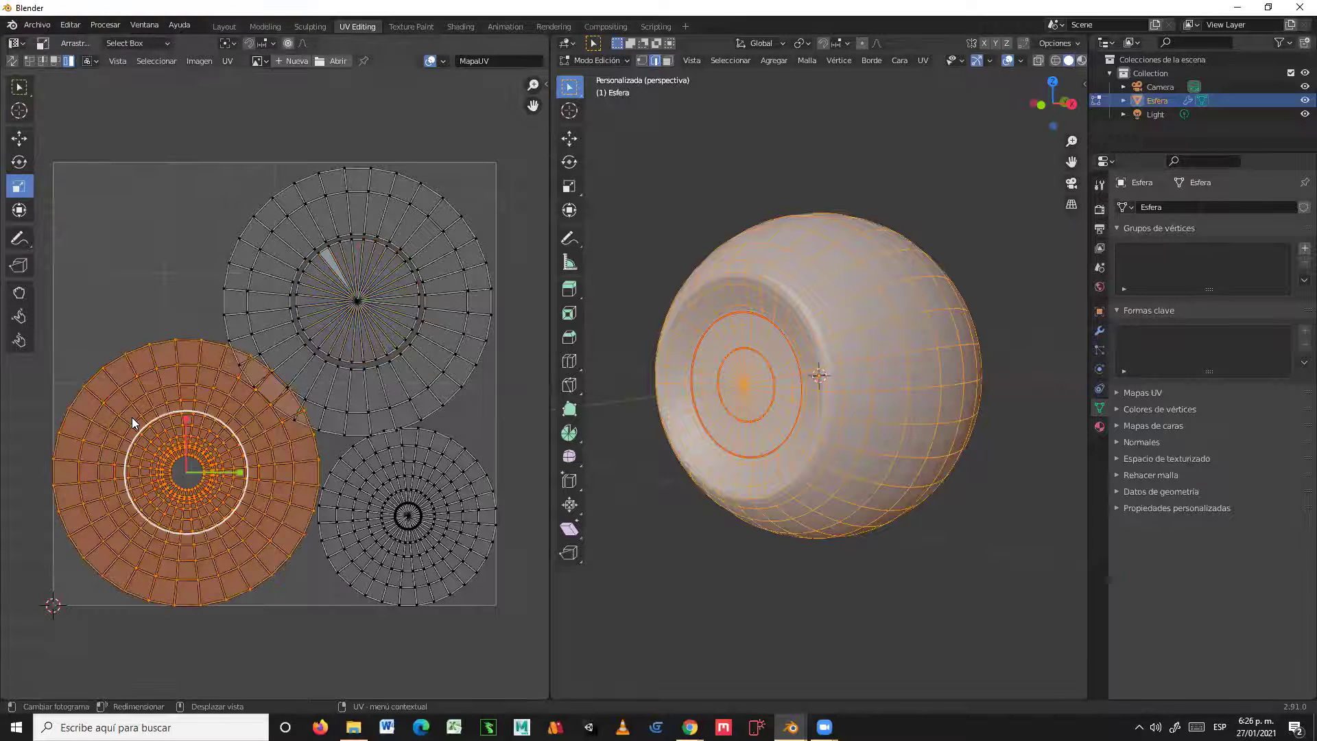
drag(237, 440, 215, 447)
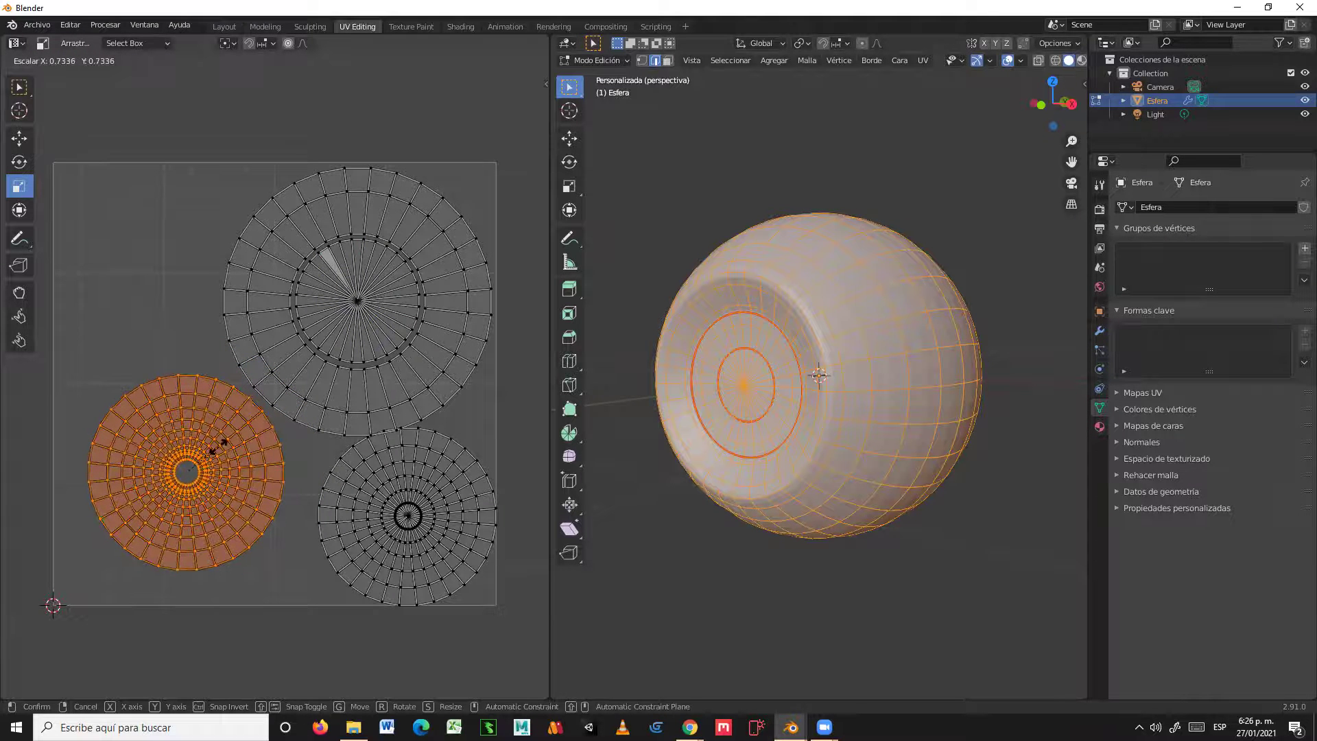
click(214, 455)
click(19, 89)
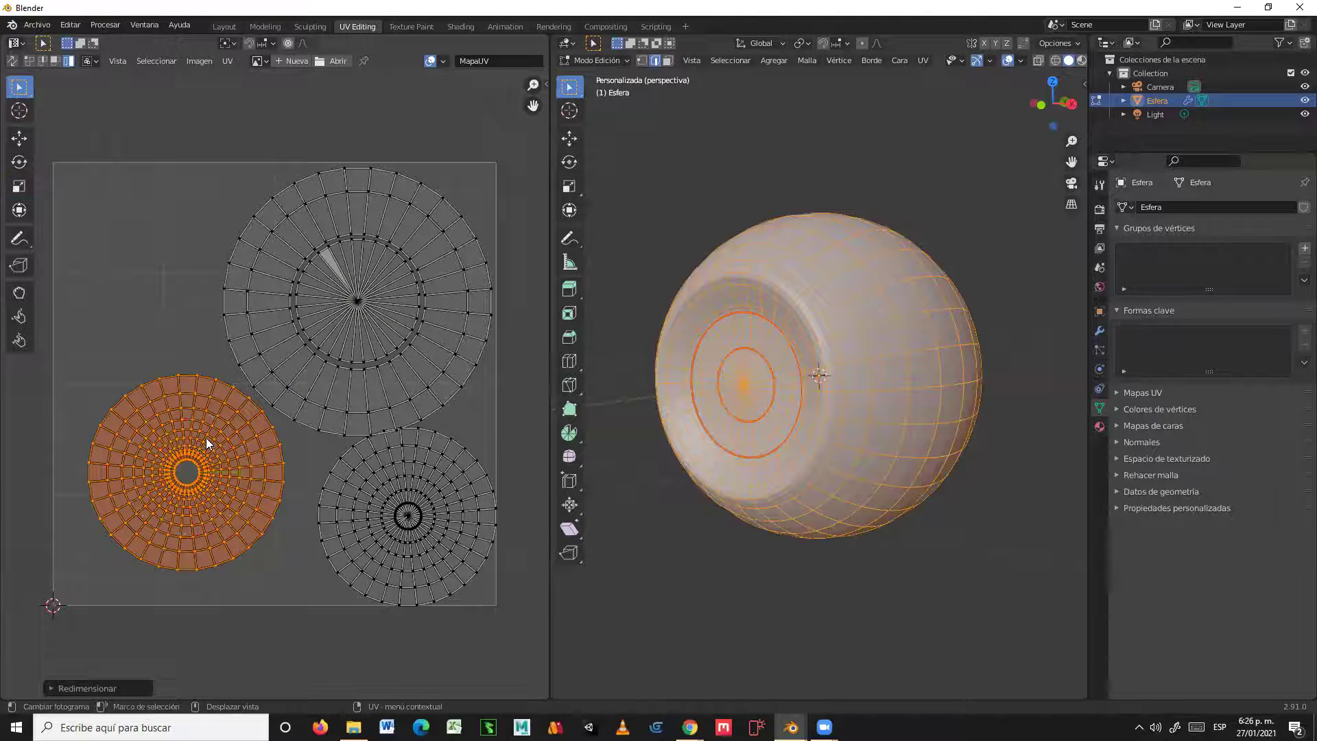
click(18, 138)
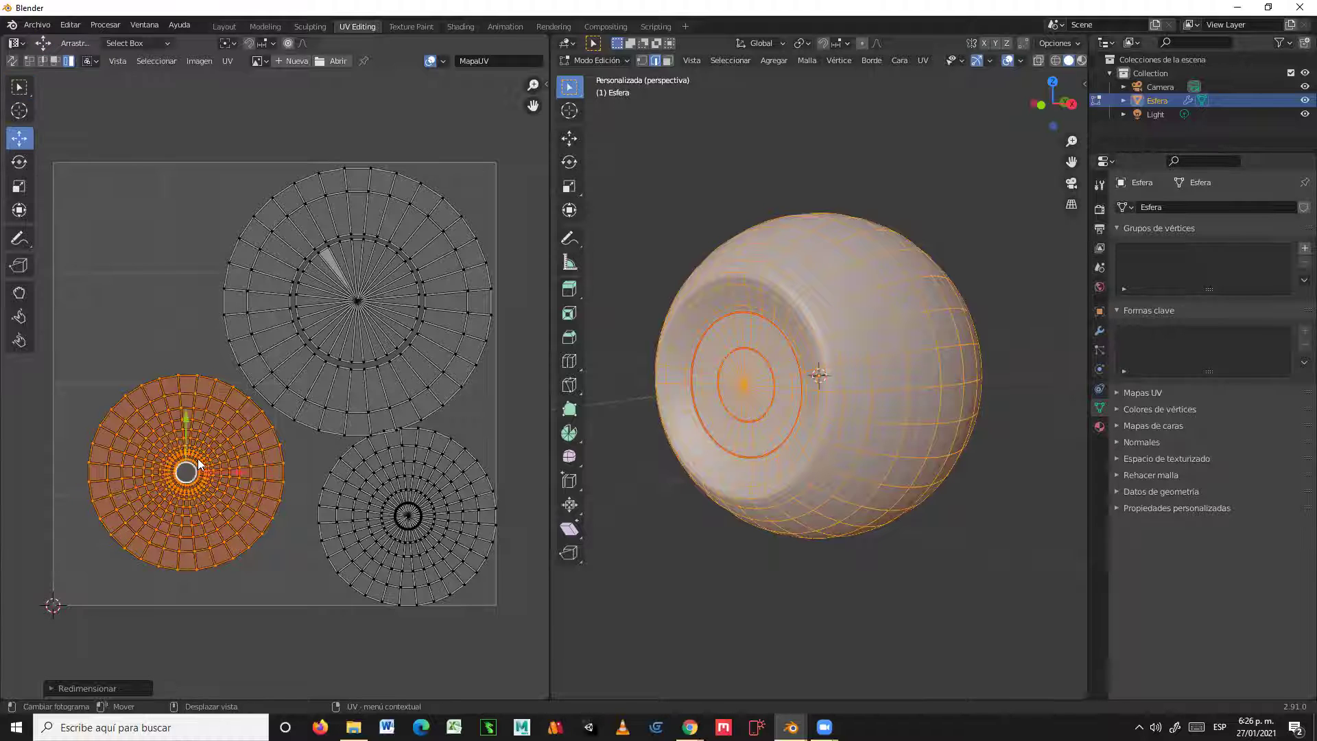
drag(199, 465, 177, 497)
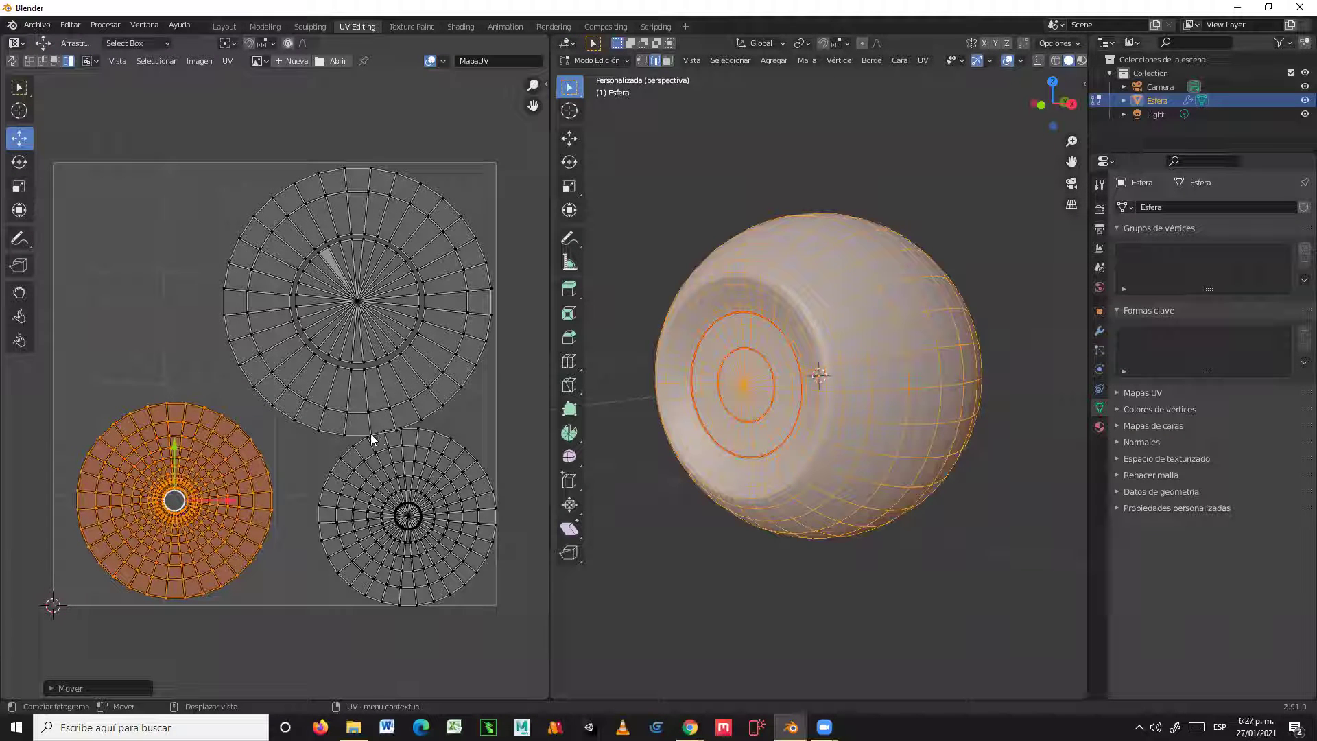
Step: Scale the lower-right UV island down slightly so it no longer touches the ring island or the UV border
click(429, 473)
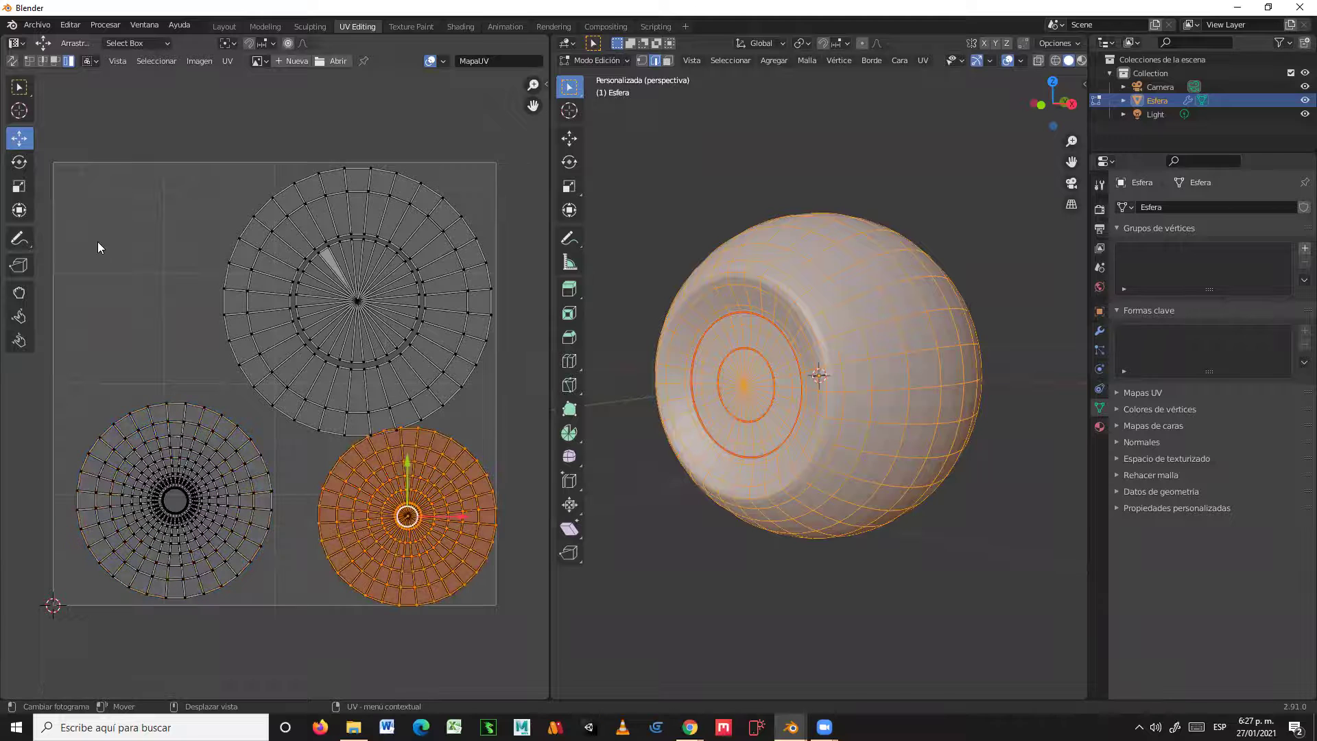
click(19, 188)
drag(455, 479, 449, 482)
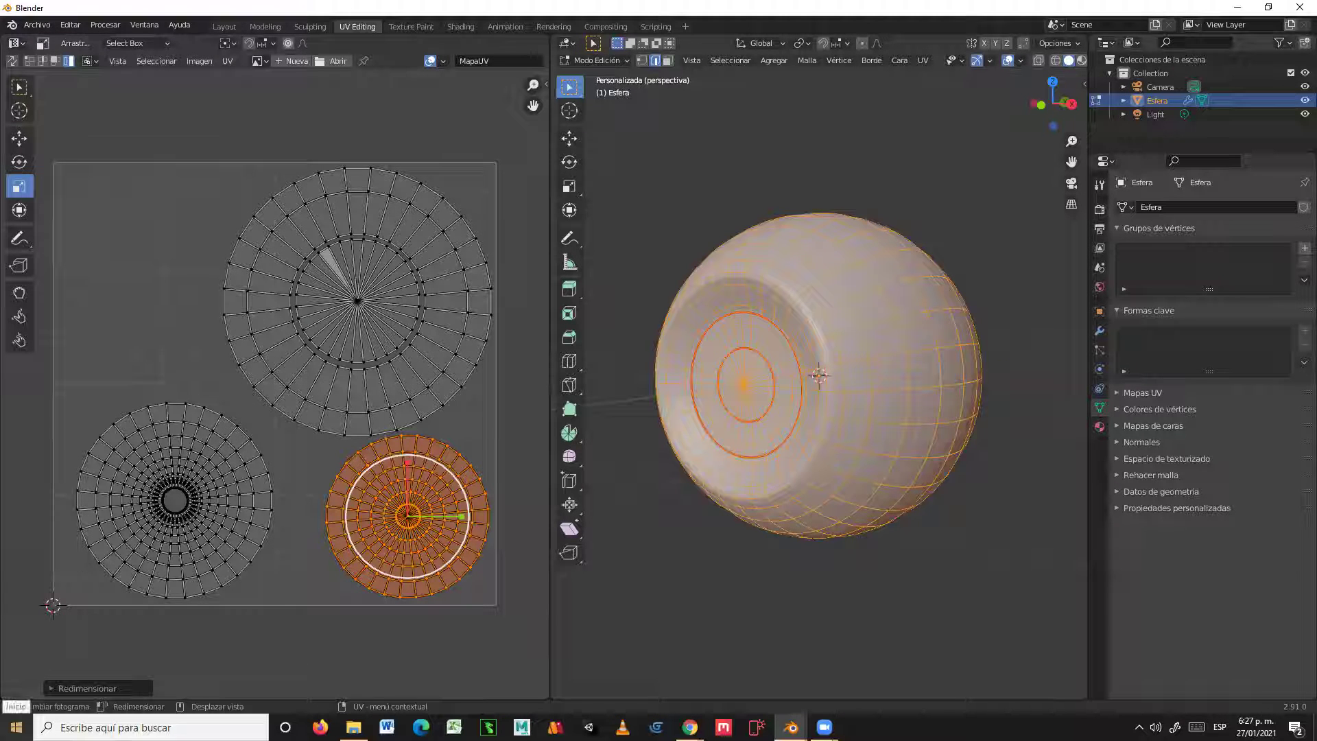
Step: Launch Adobe Photoshop 2020
click(16, 726)
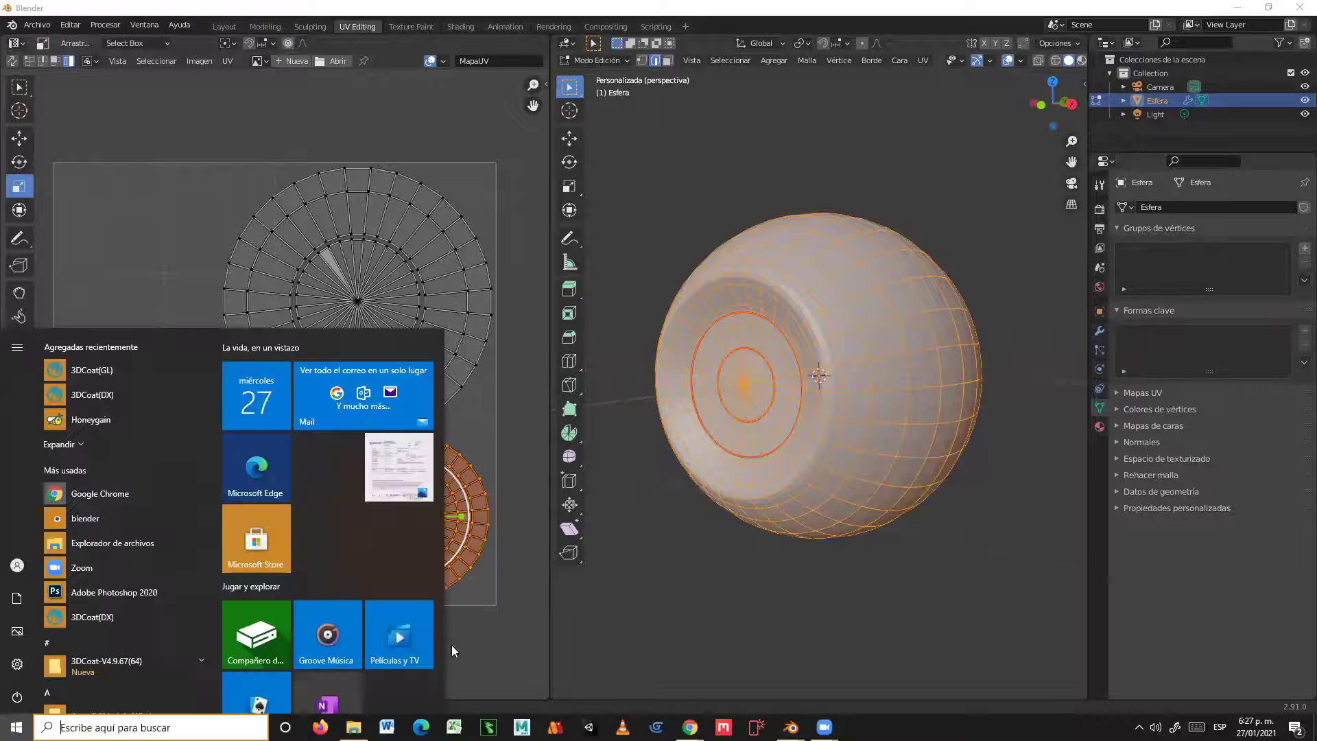
click(90, 594)
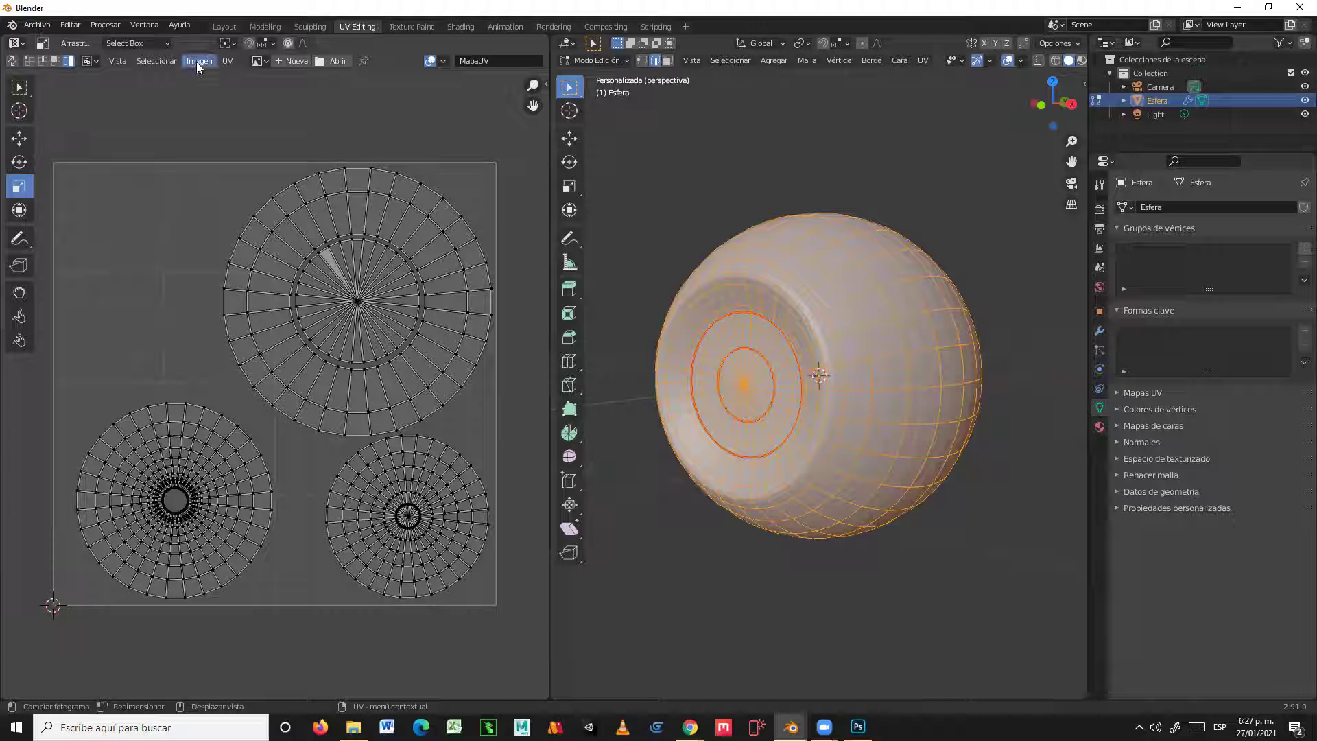
Step: Start exporting the UV layout as a PNG and set its size to 2048 by 2048
click(226, 63)
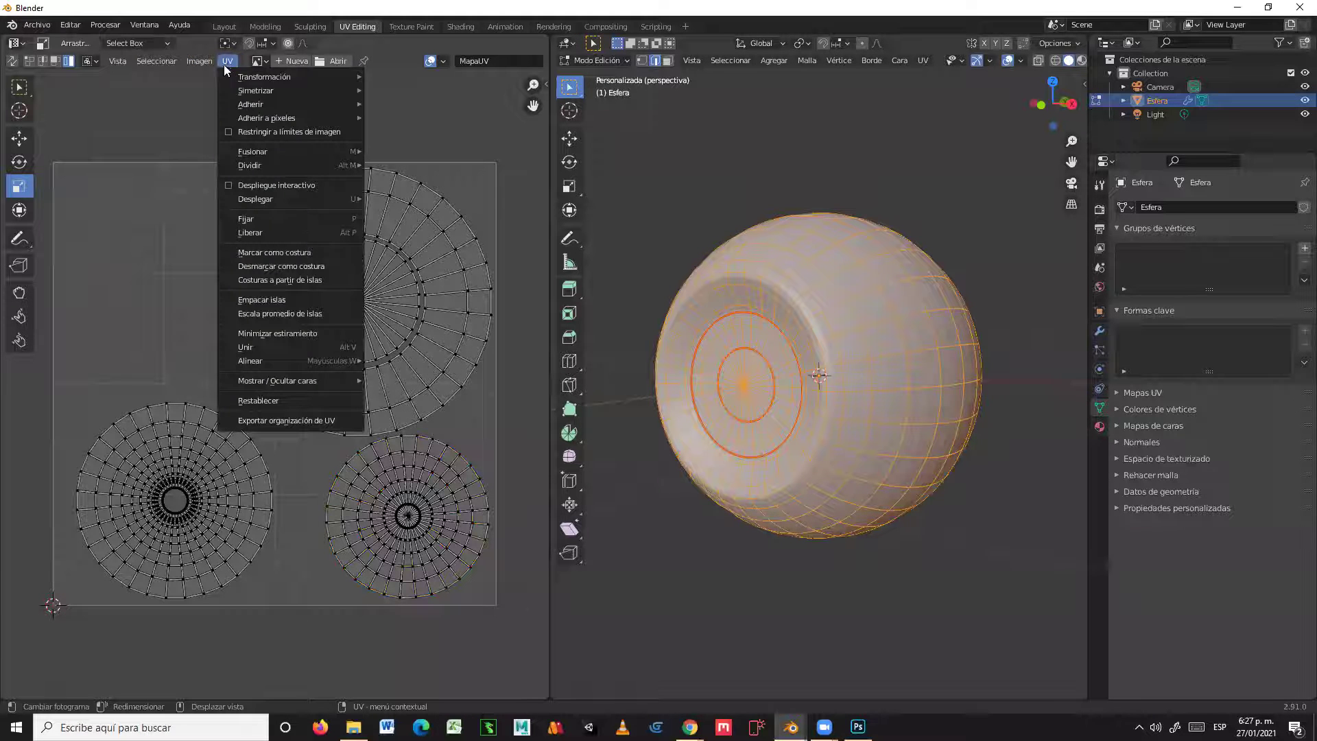
click(284, 421)
click(981, 186)
text(204)
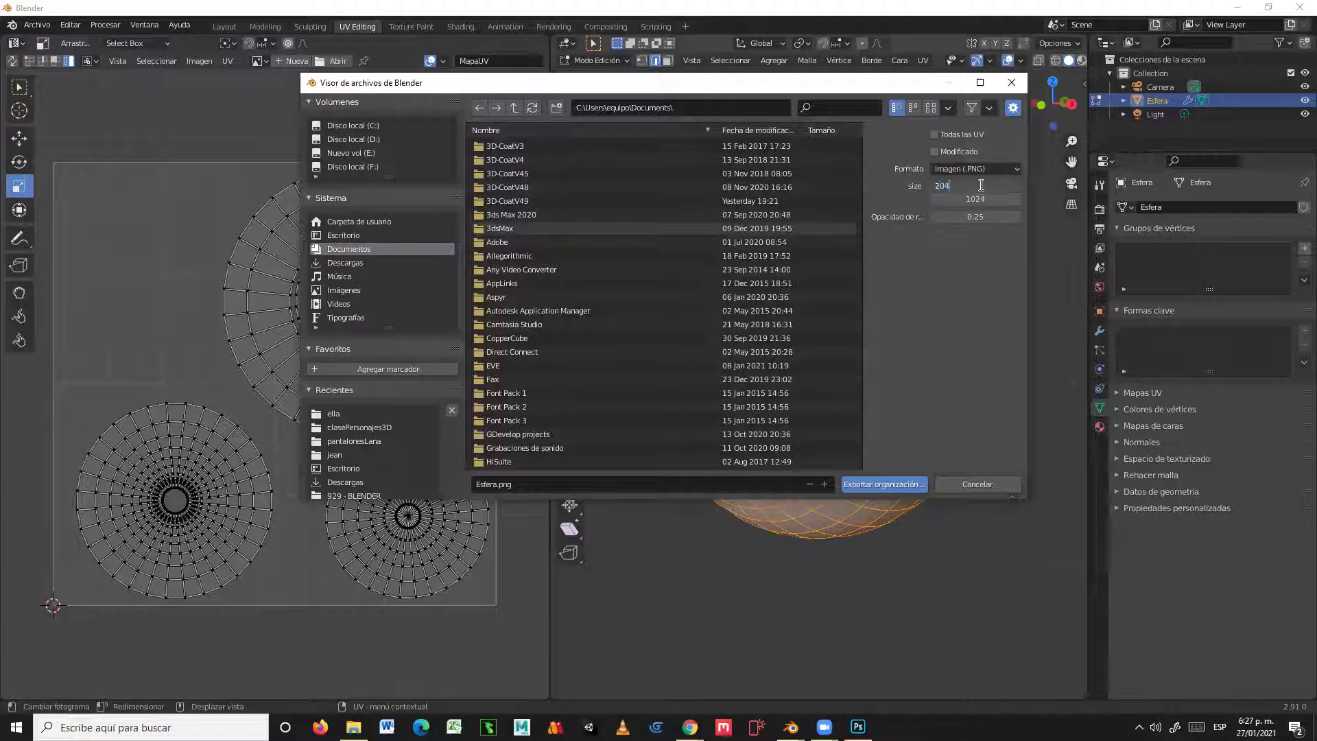
text(8)
key(Return)
click(975, 198)
text(20)
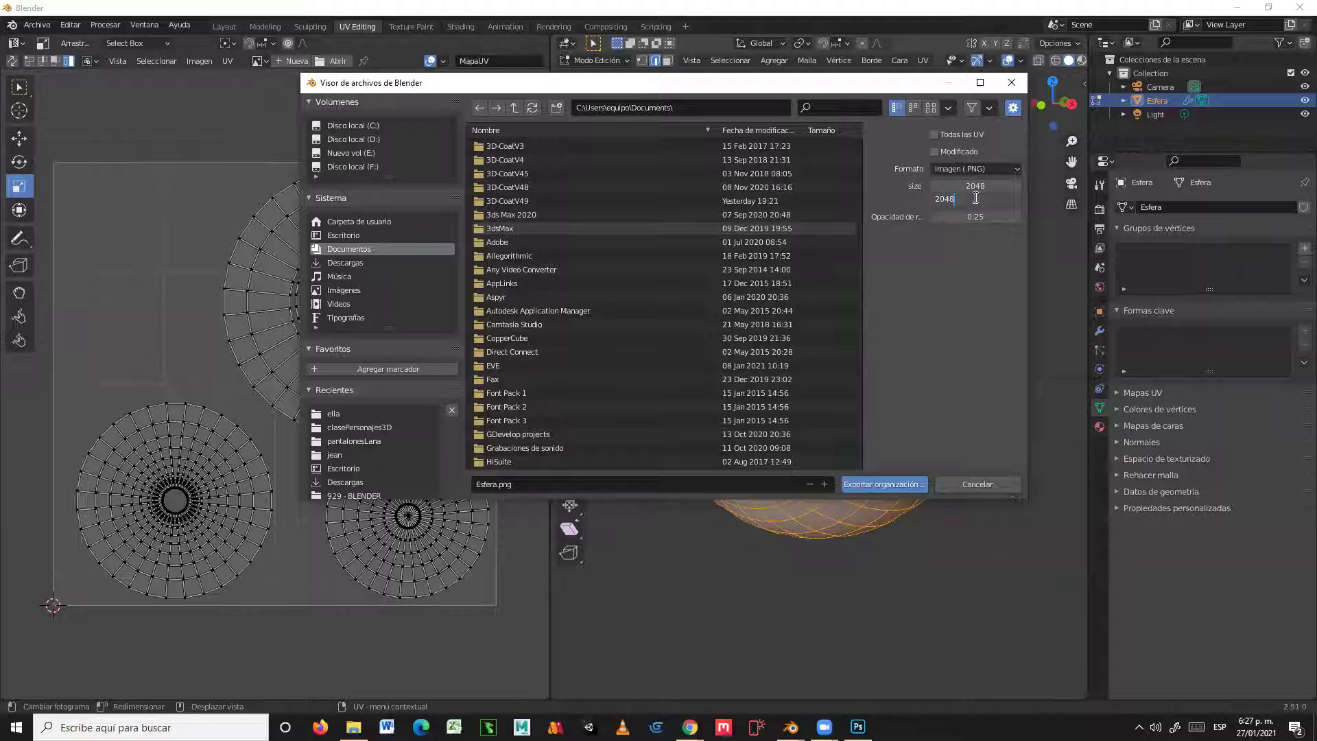
key(Return)
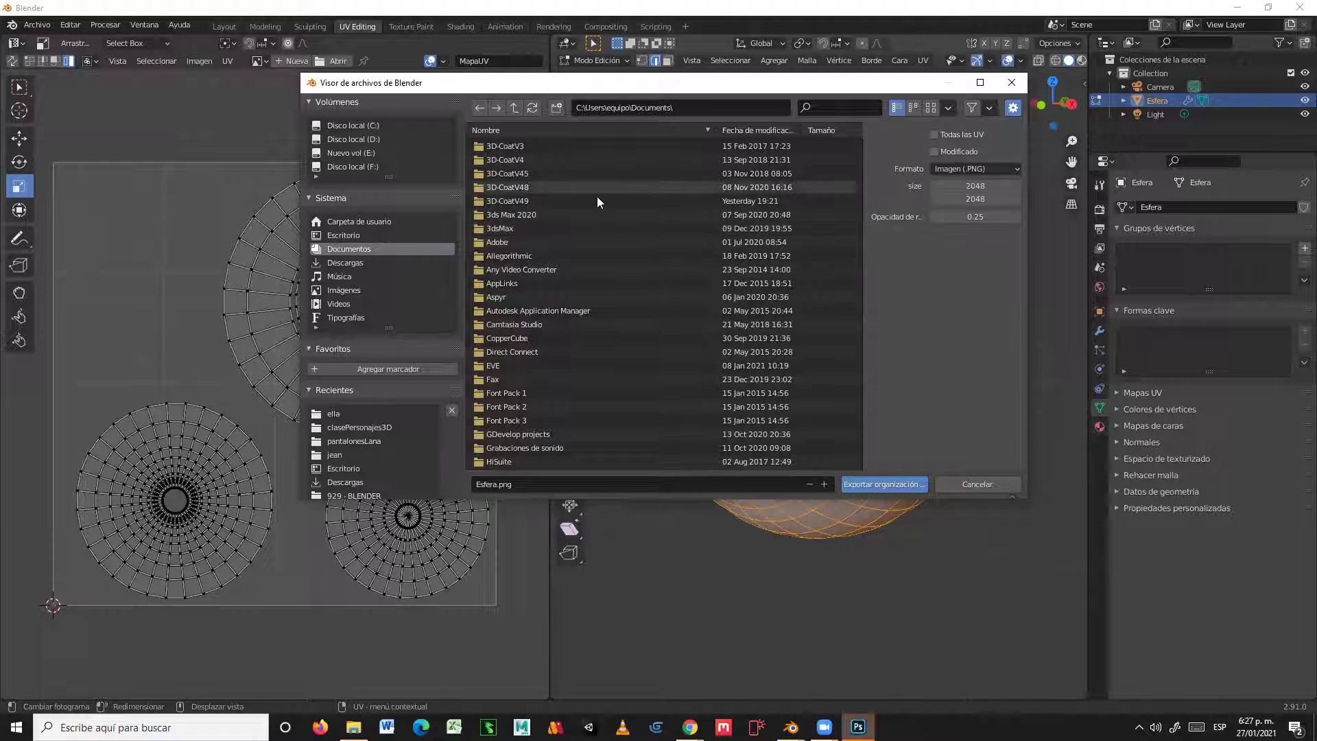
Step: Create a folder OjosTipo inside D:\clasePersonajes3D and export the UV layout into it as Esfera.png
click(360, 140)
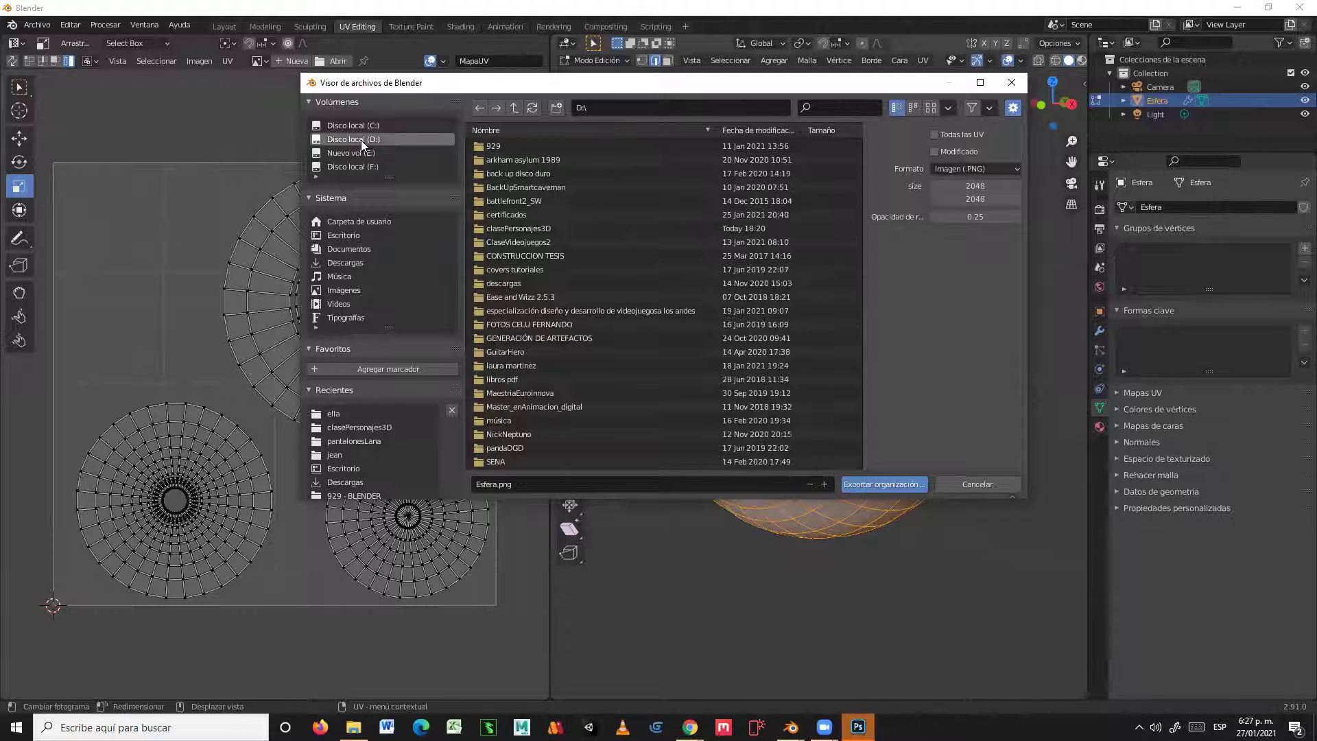
double_click(517, 229)
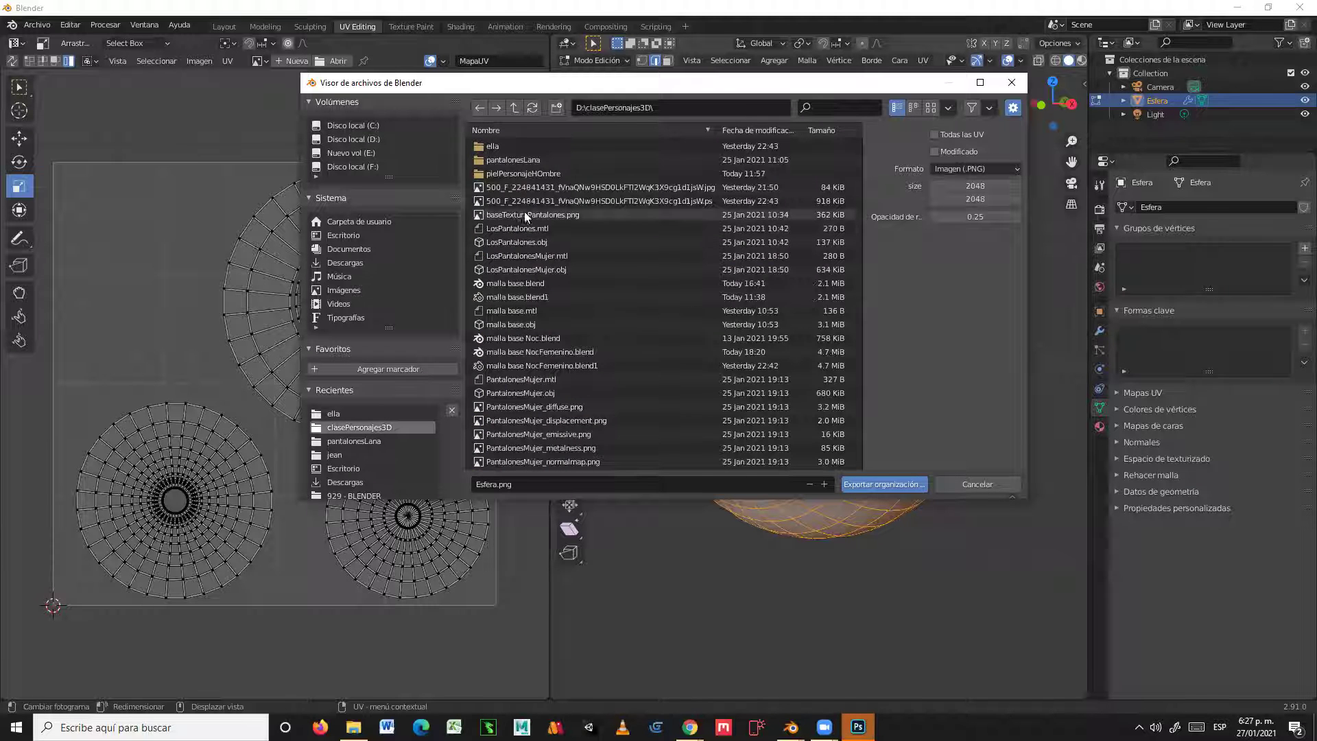
click(558, 107)
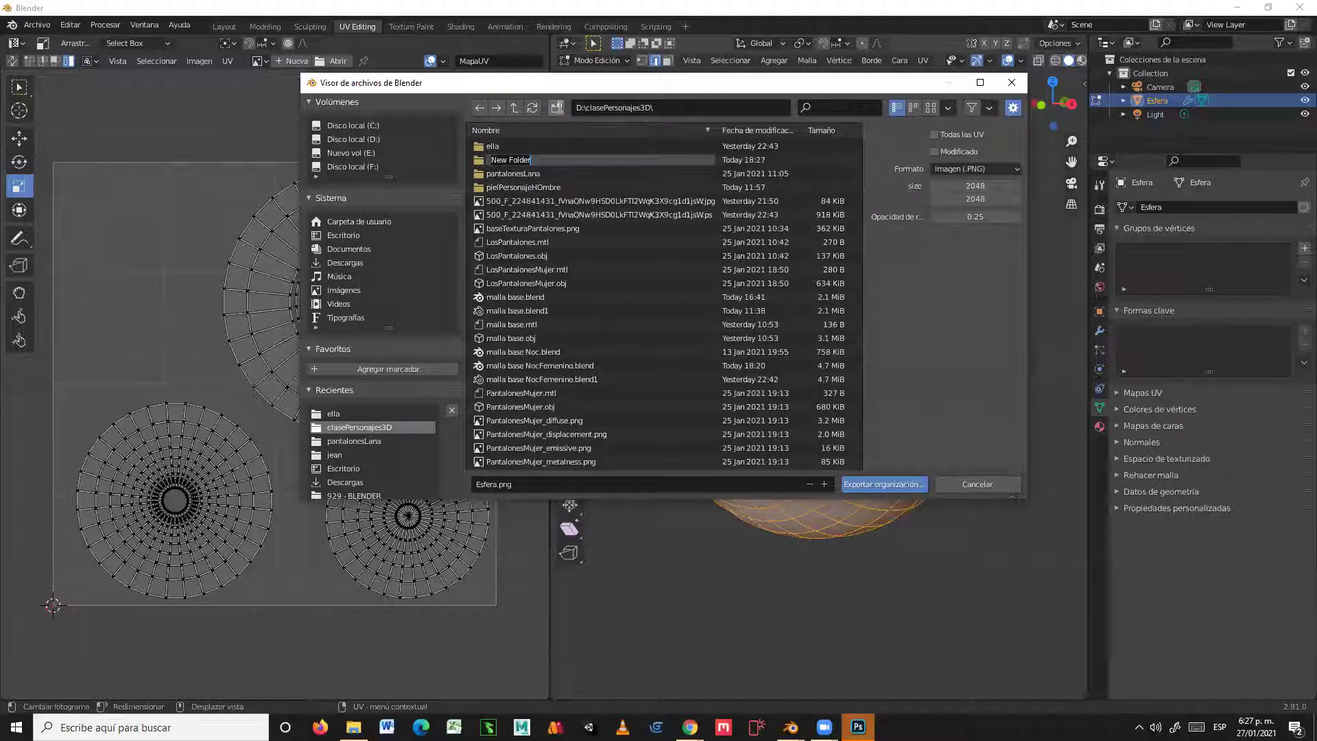
text(OjosTipo)
key(Return)
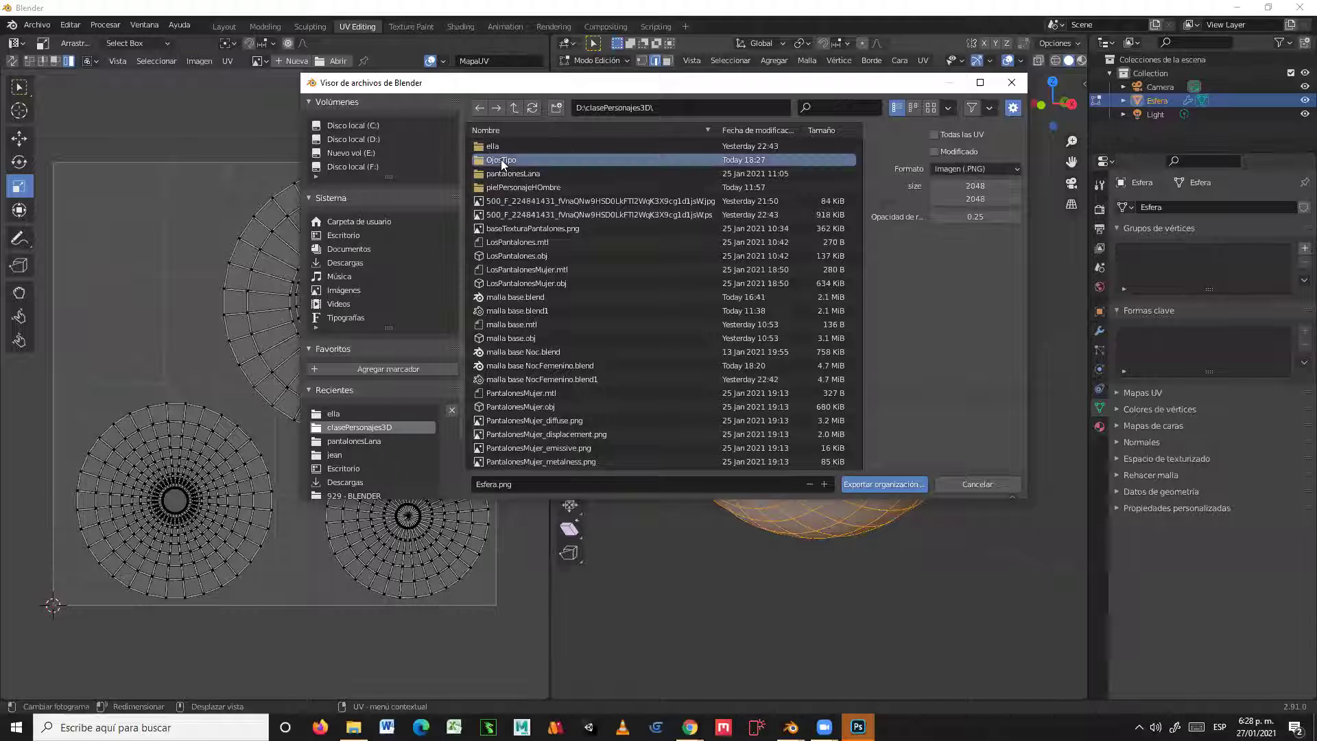
double_click(501, 159)
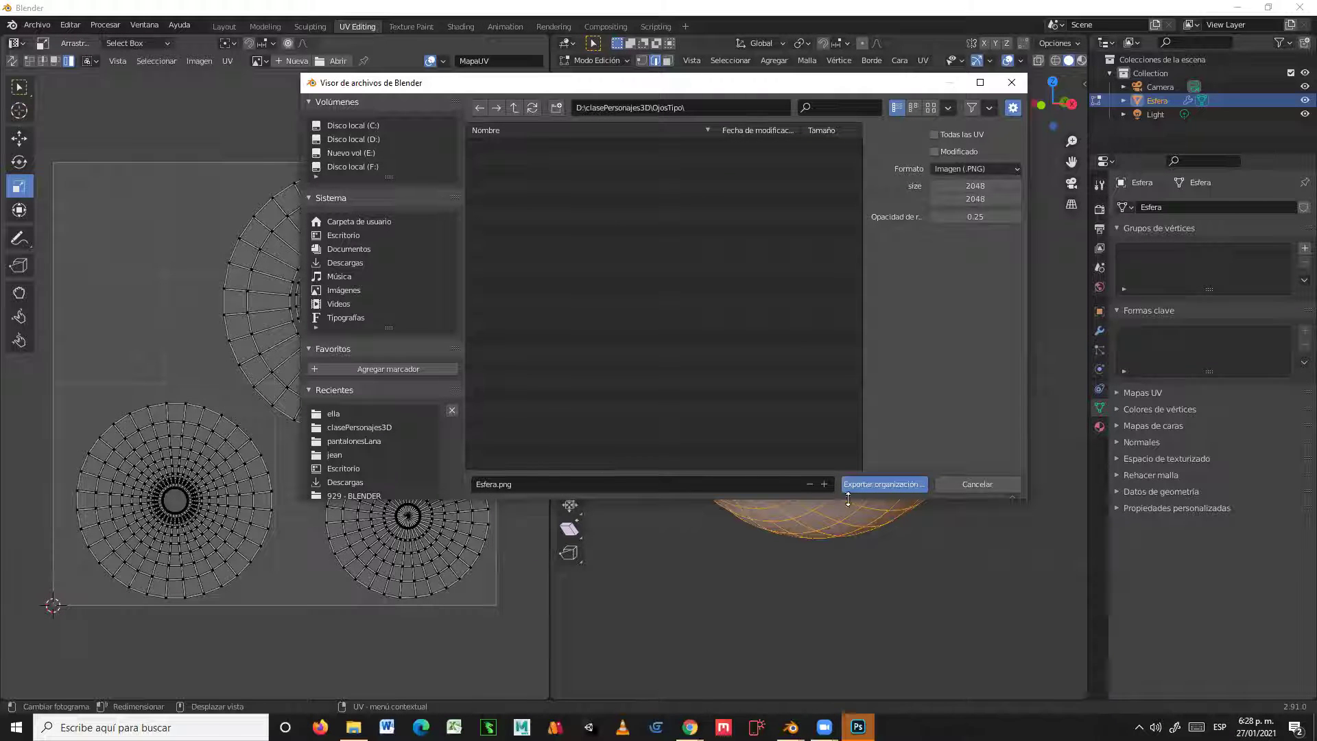
click(893, 483)
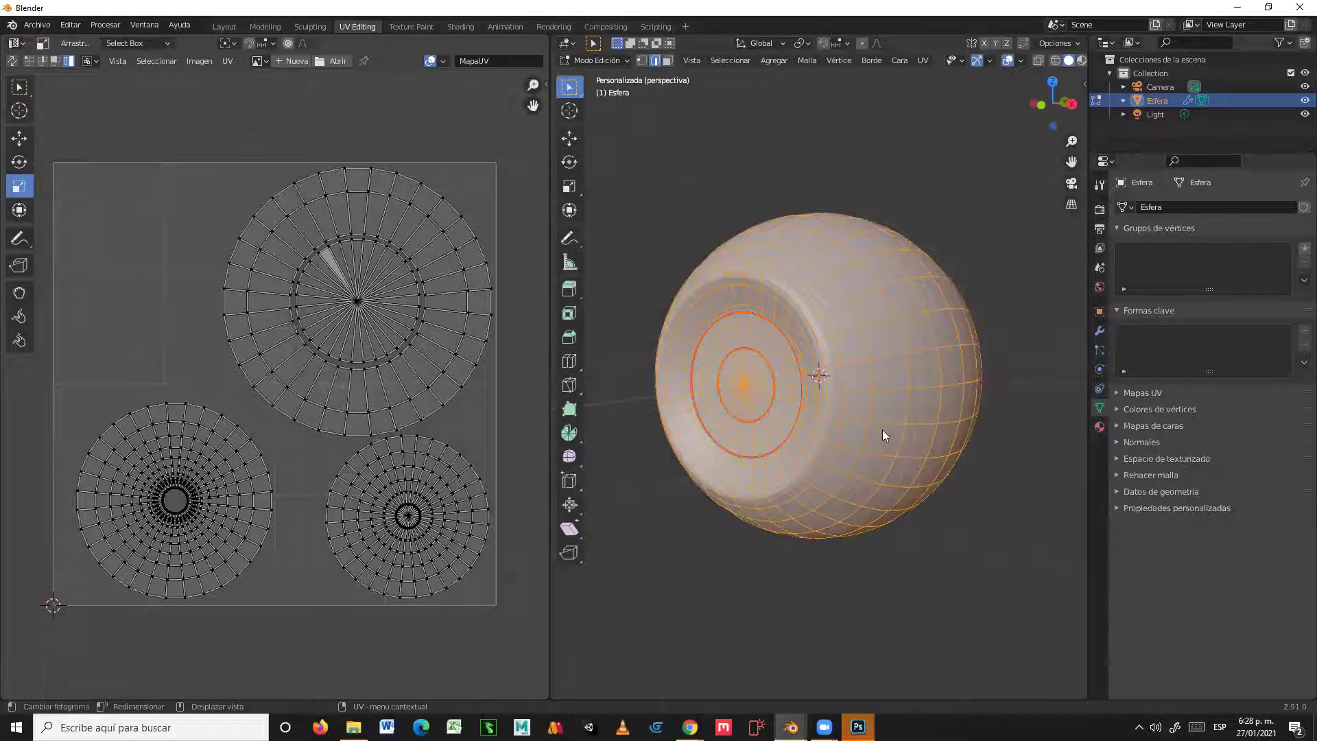
Step: Find the exported Esfera image in the OjosTipo folder in File Explorer and open it in Photoshop
mouse_move(353, 727)
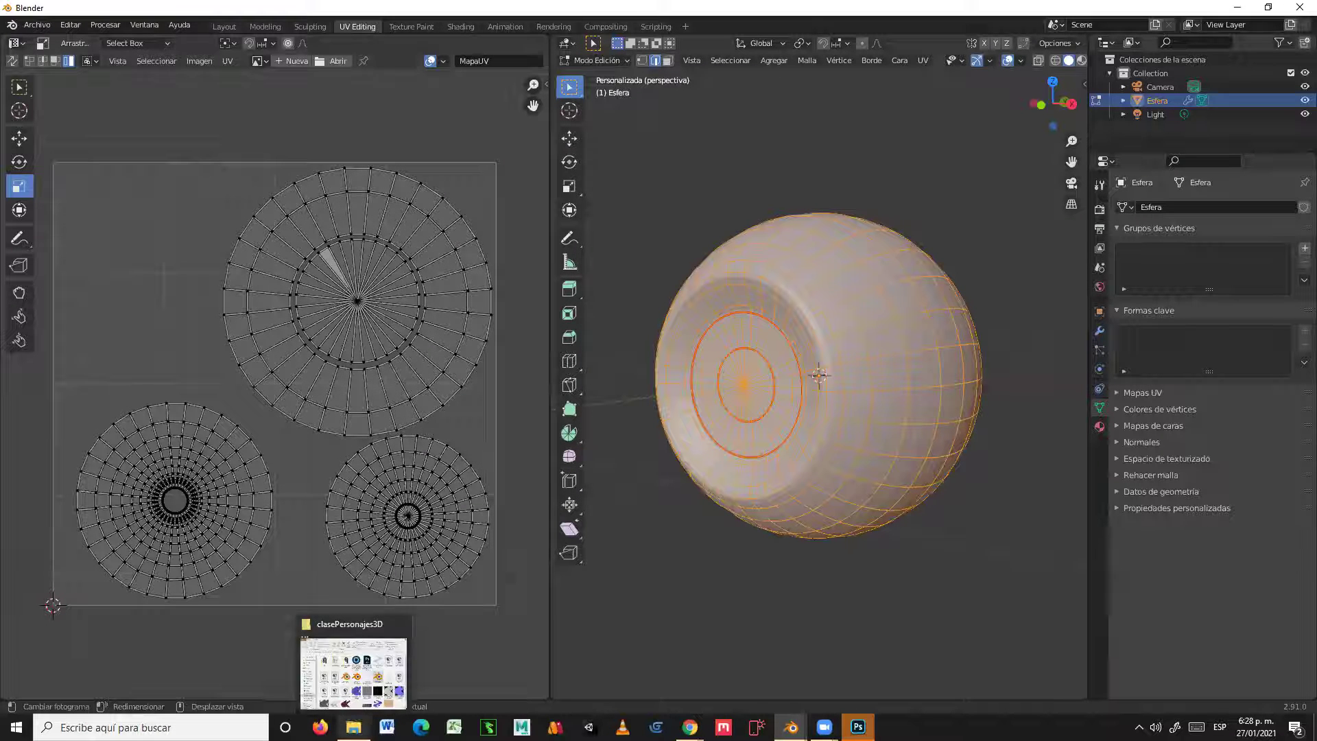
click(365, 692)
double_click(587, 324)
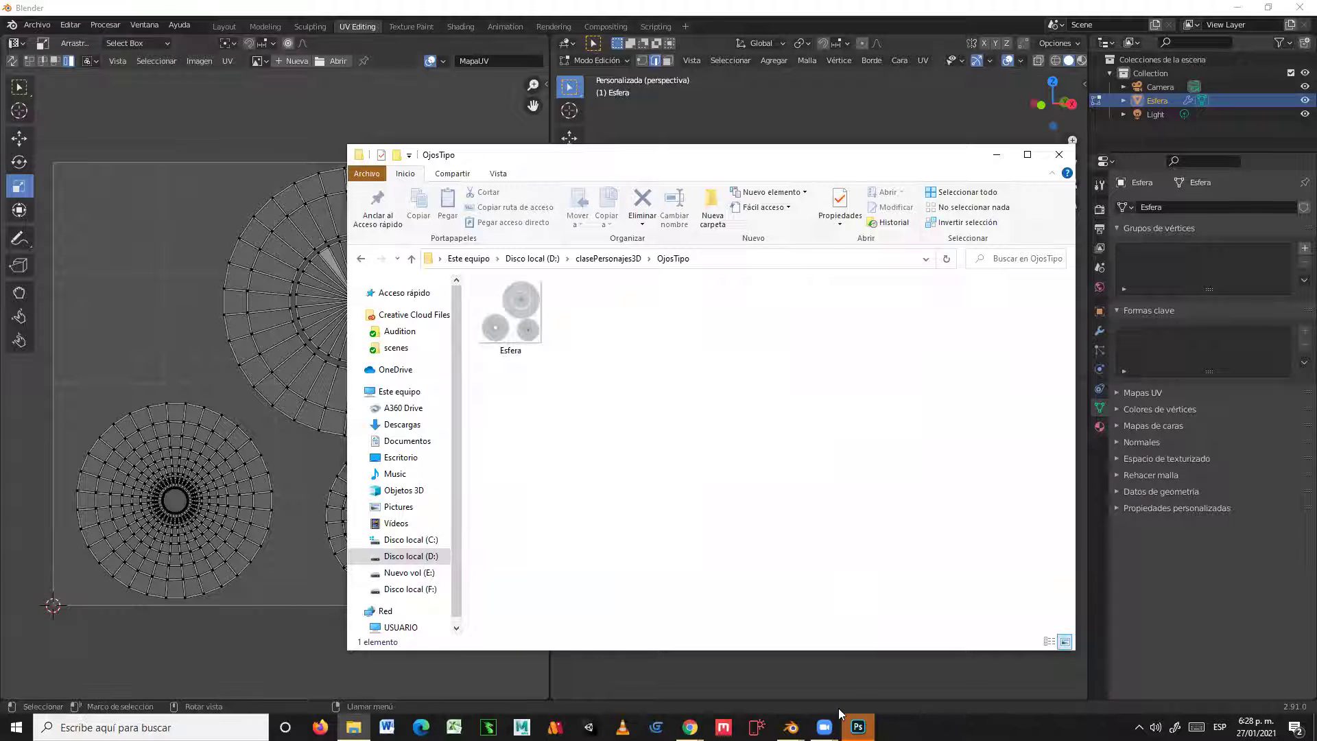
mouse_move(857, 727)
click(858, 676)
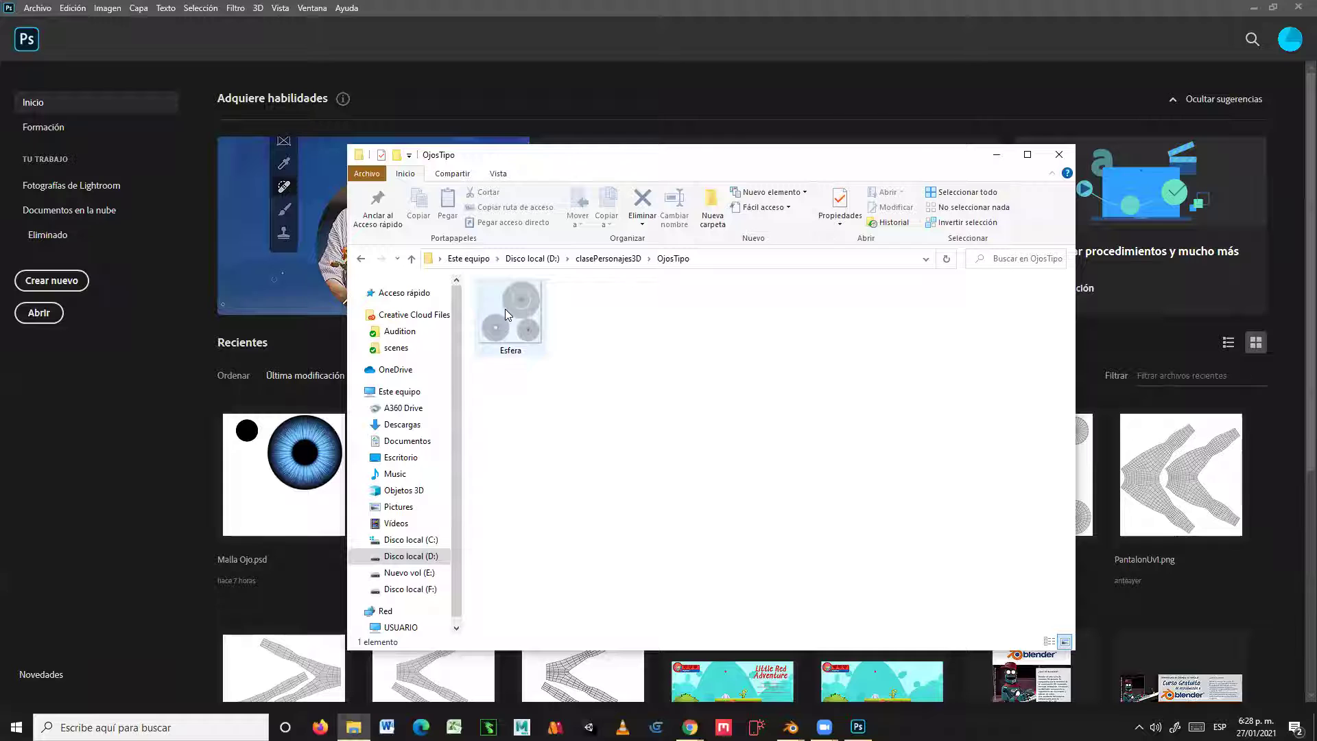
drag(504, 309, 150, 455)
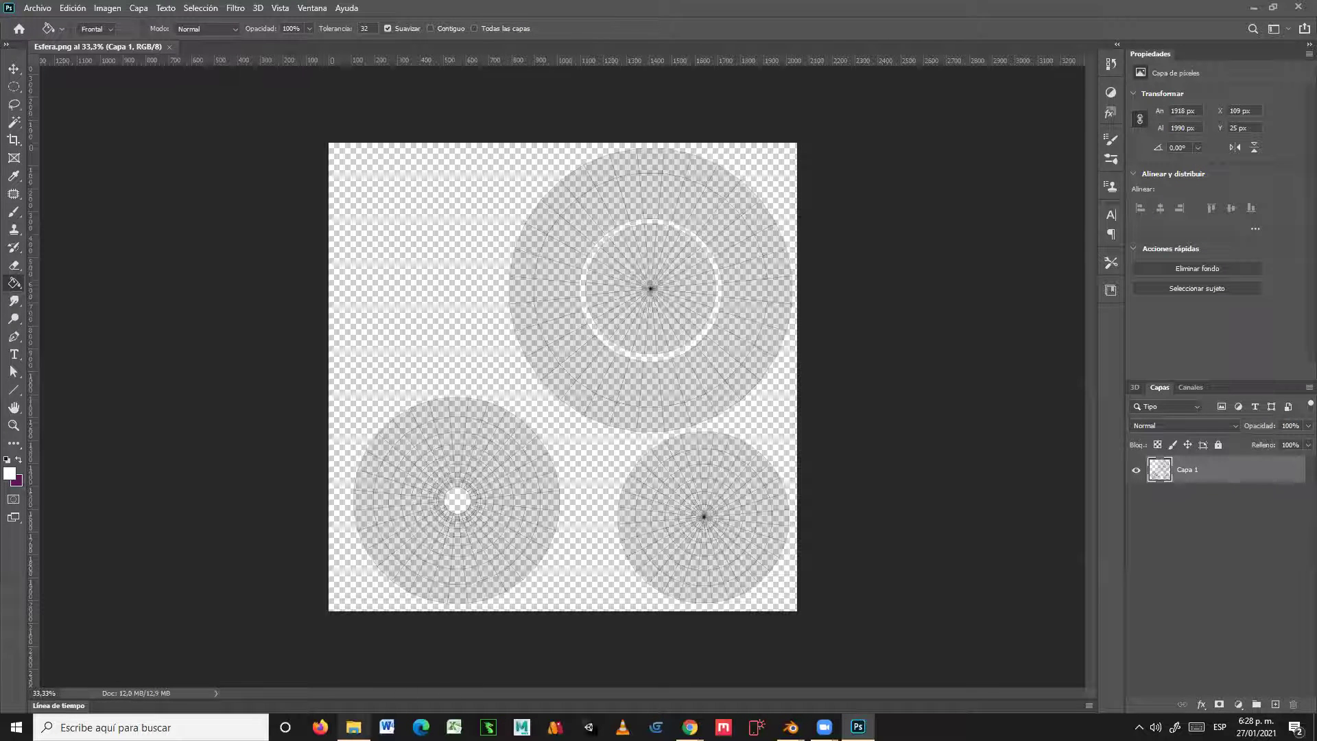
Step: Open the blue iris JPG from the clasePersonajes3D folder as a separate document in Photoshop
click(353, 727)
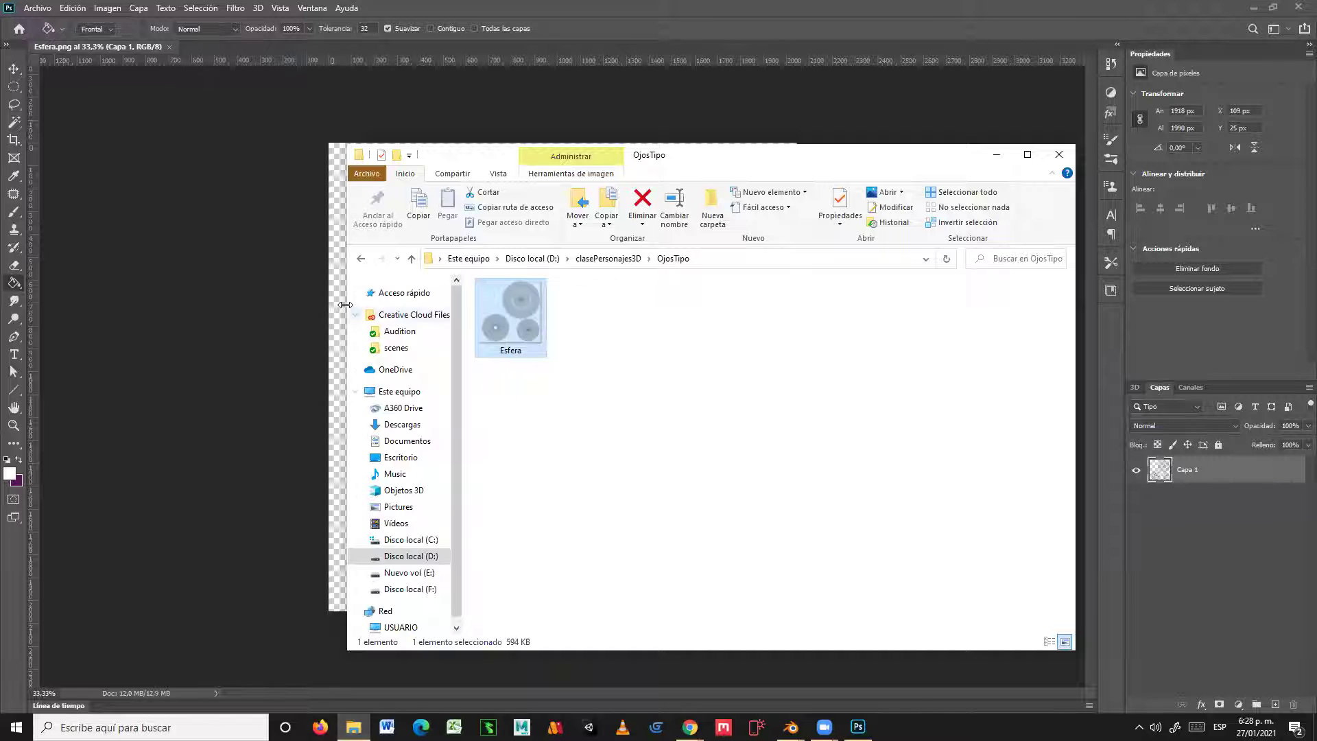
click(361, 262)
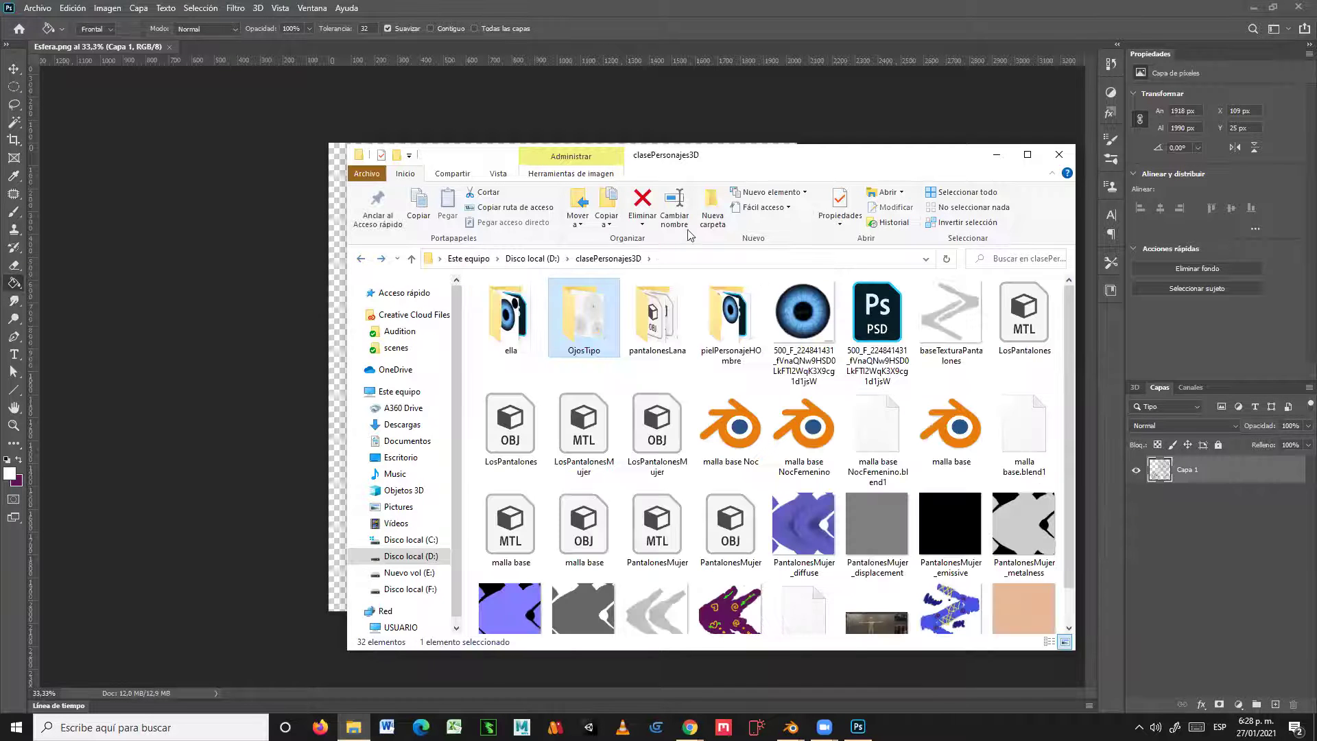
drag(800, 327, 452, 45)
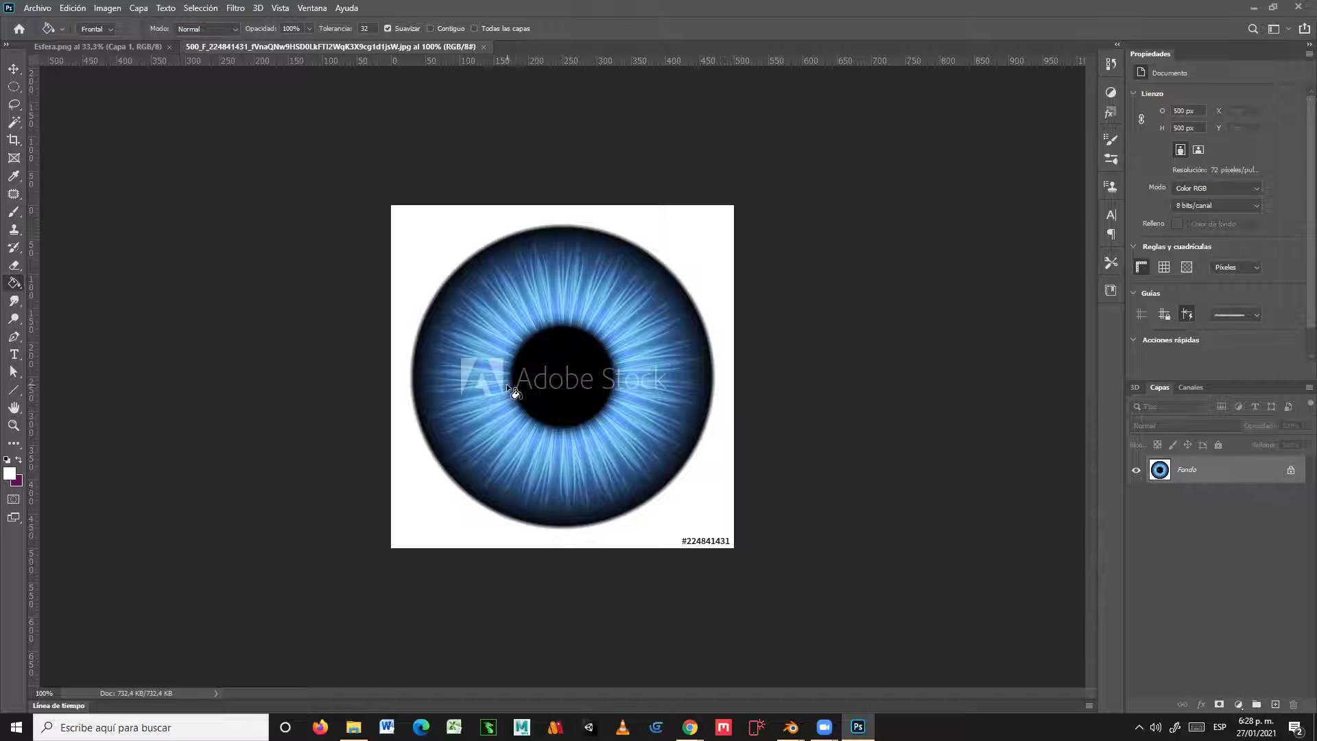
Step: Convert the iris image's locked background into a regular layer named Capa 0 and duplicate it
double_click(1192, 475)
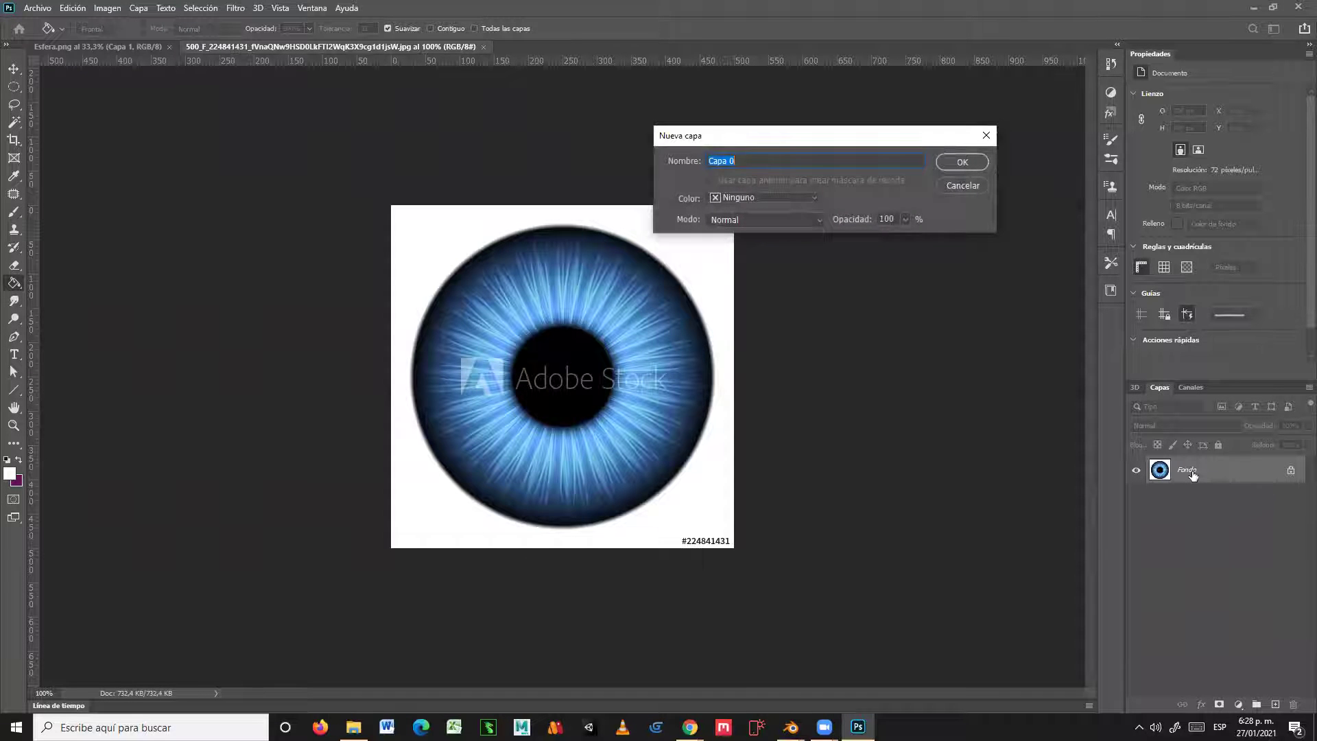
key(Return)
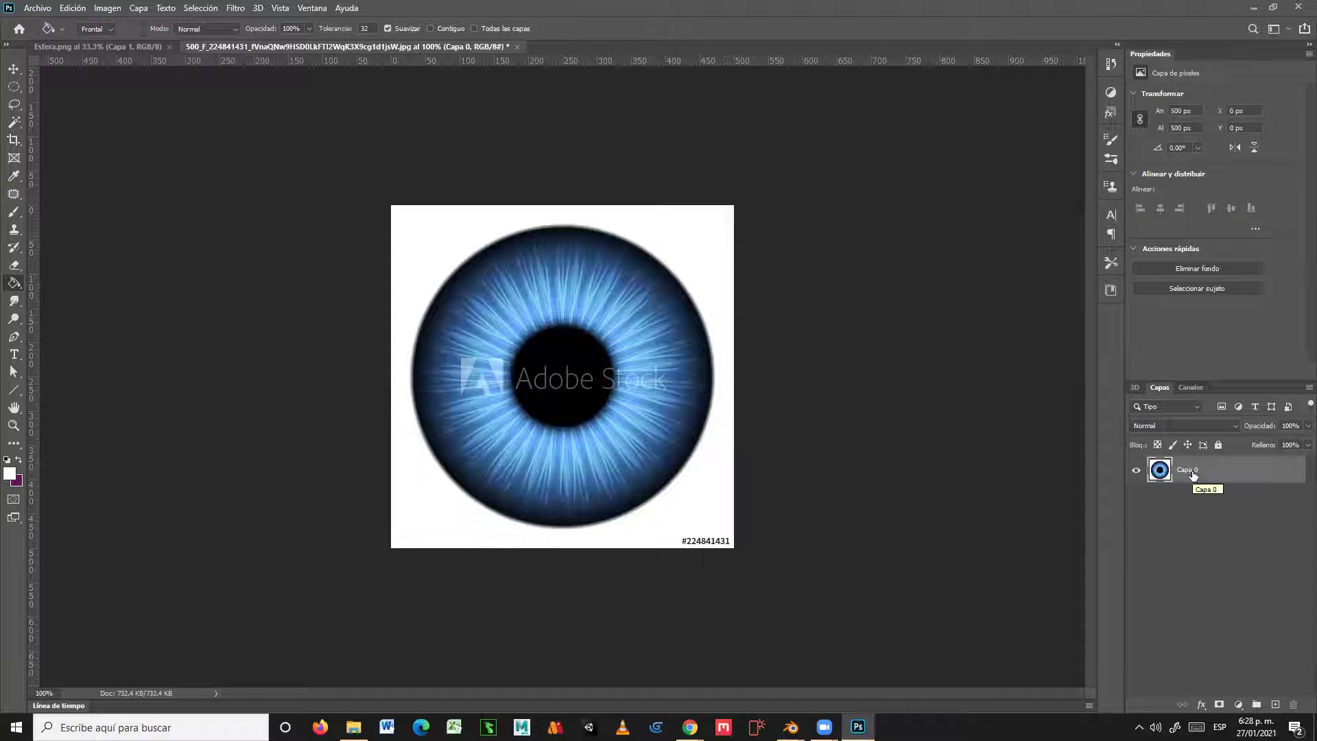
key(ctrl+j)
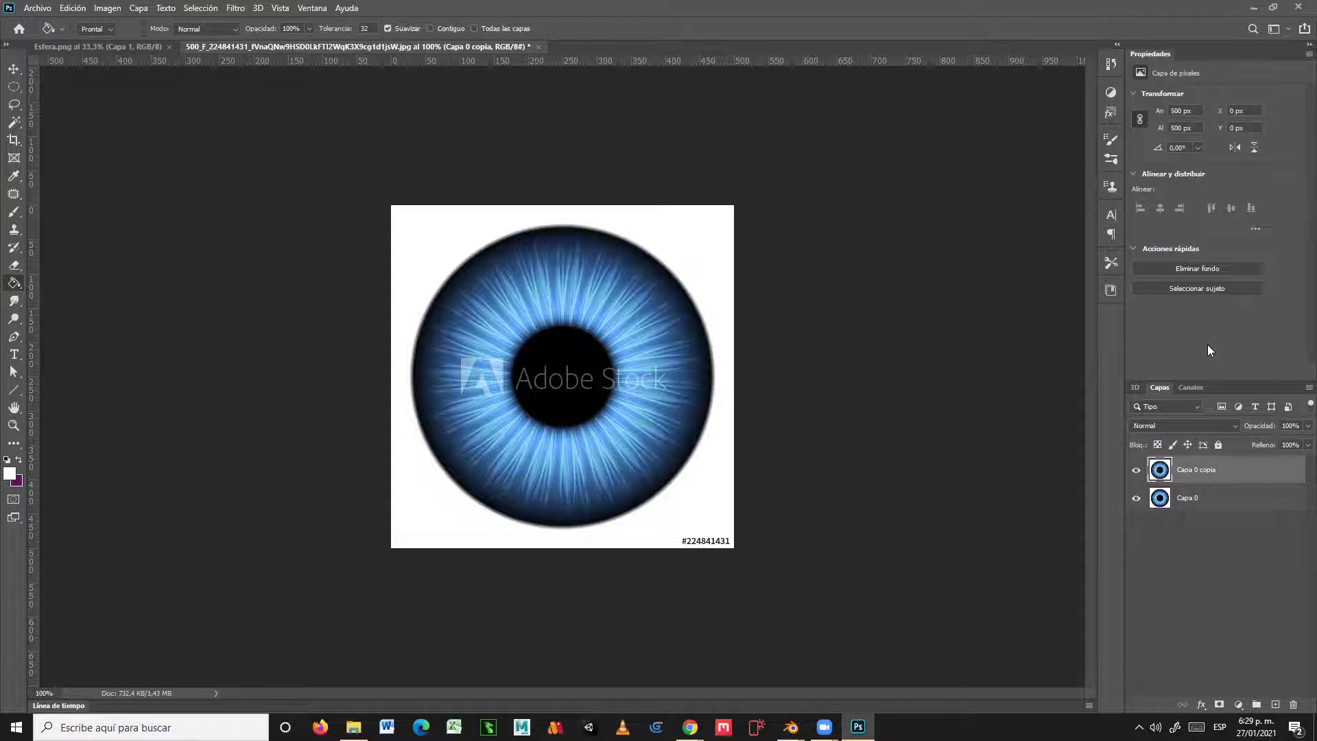
Step: Rotate the duplicated iris layer by 90 degrees
click(1183, 150)
text(90)
key(Return)
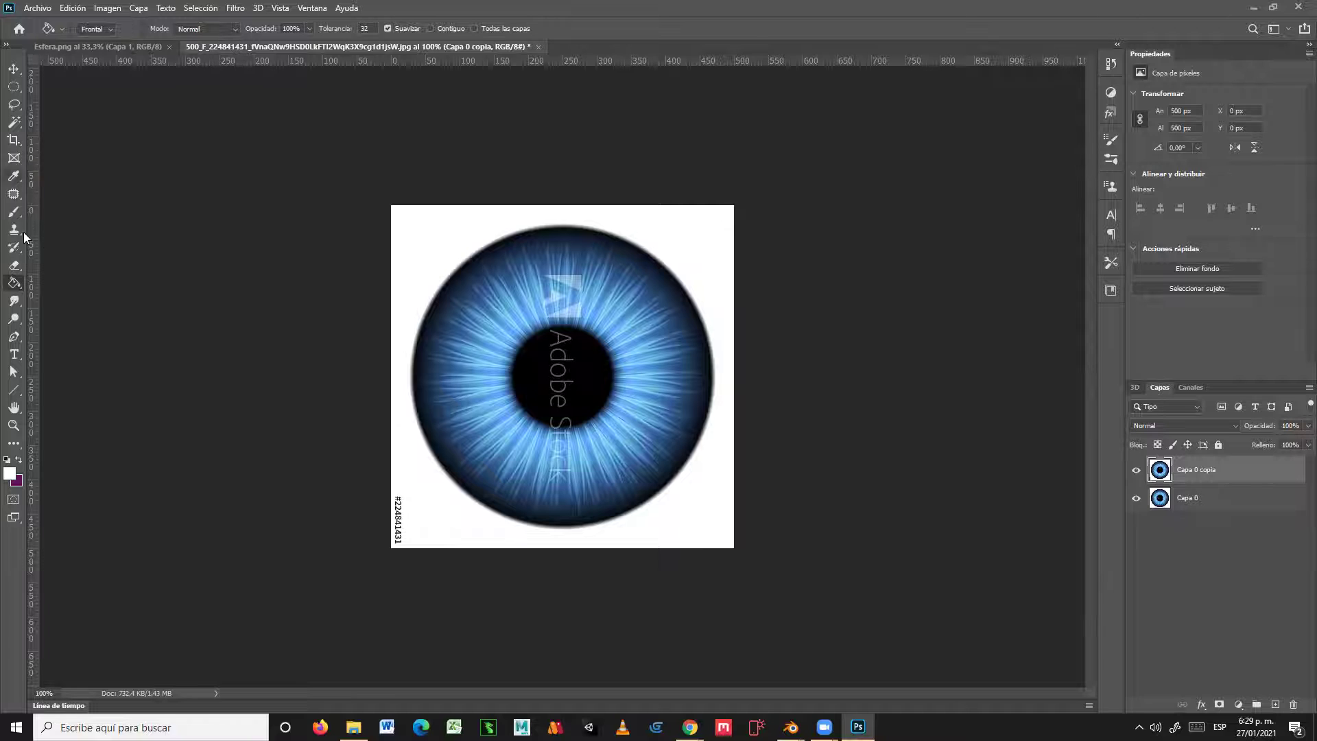
Step: Erase the watermark logo and lettering outside the pupil on the rotated iris copy, revealing the clean layer beneath
click(15, 264)
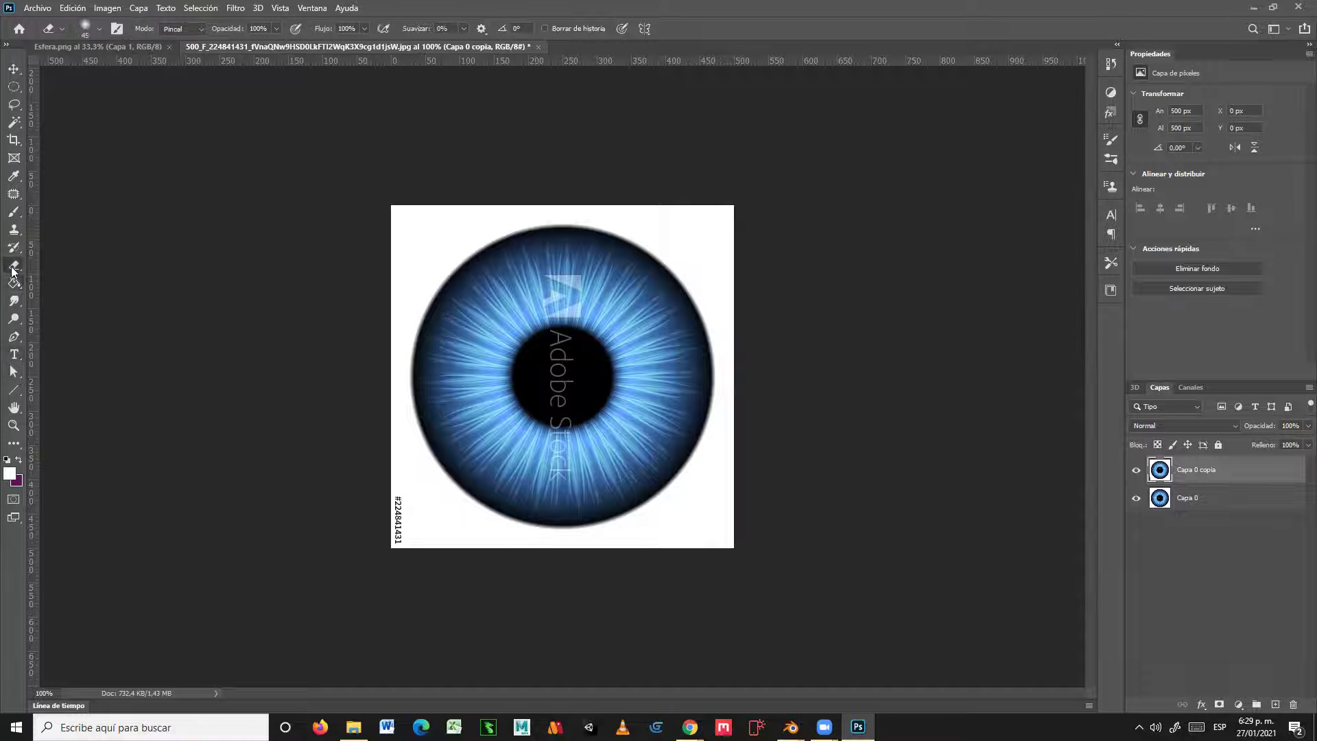
mouse_move(539, 271)
mouse_down()
mouse_move(573, 278)
mouse_move(546, 282)
mouse_move(579, 295)
mouse_move(536, 299)
mouse_move(569, 314)
mouse_up()
mouse_move(559, 439)
mouse_down()
mouse_move(548, 464)
mouse_move(570, 470)
mouse_move(545, 476)
mouse_move(701, 476)
mouse_move(615, 470)
mouse_move(555, 422)
mouse_up()
drag(562, 314, 562, 331)
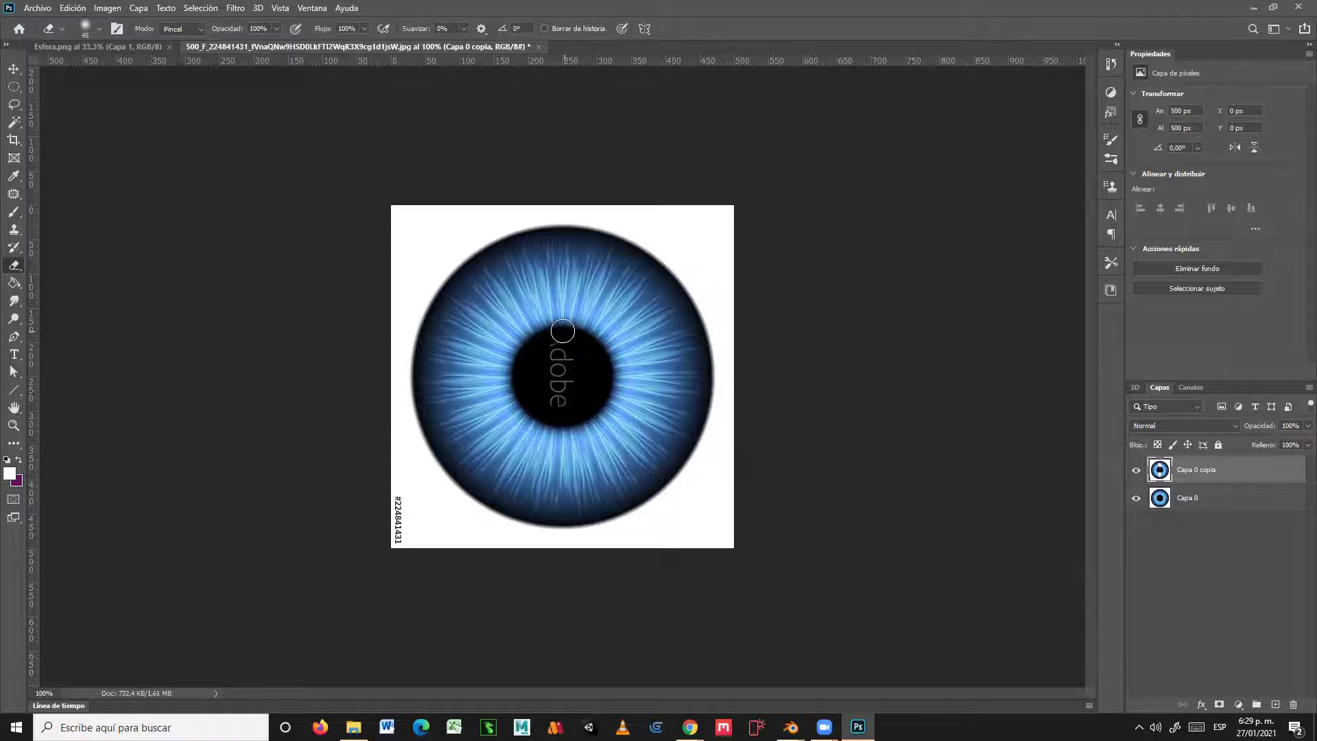
Step: Set the foreground colour to black (000000)
click(11, 473)
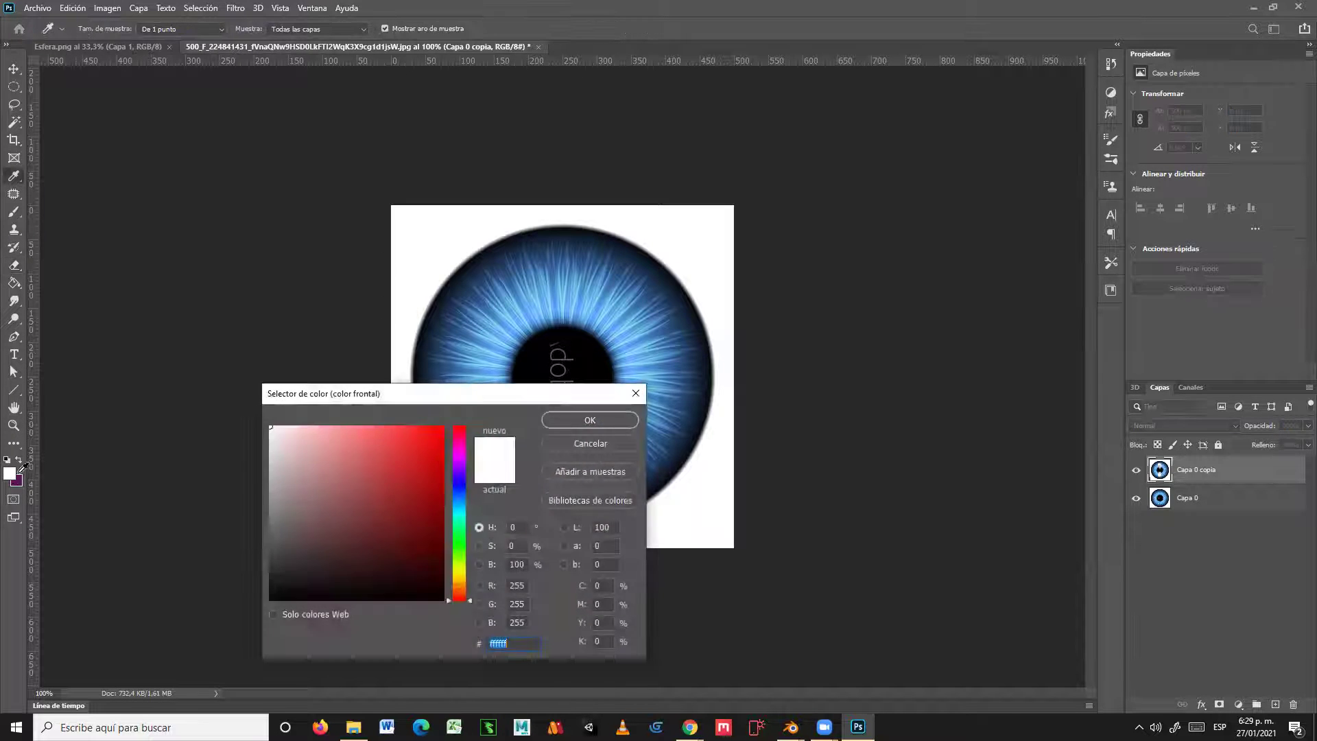
drag(323, 542, 270, 599)
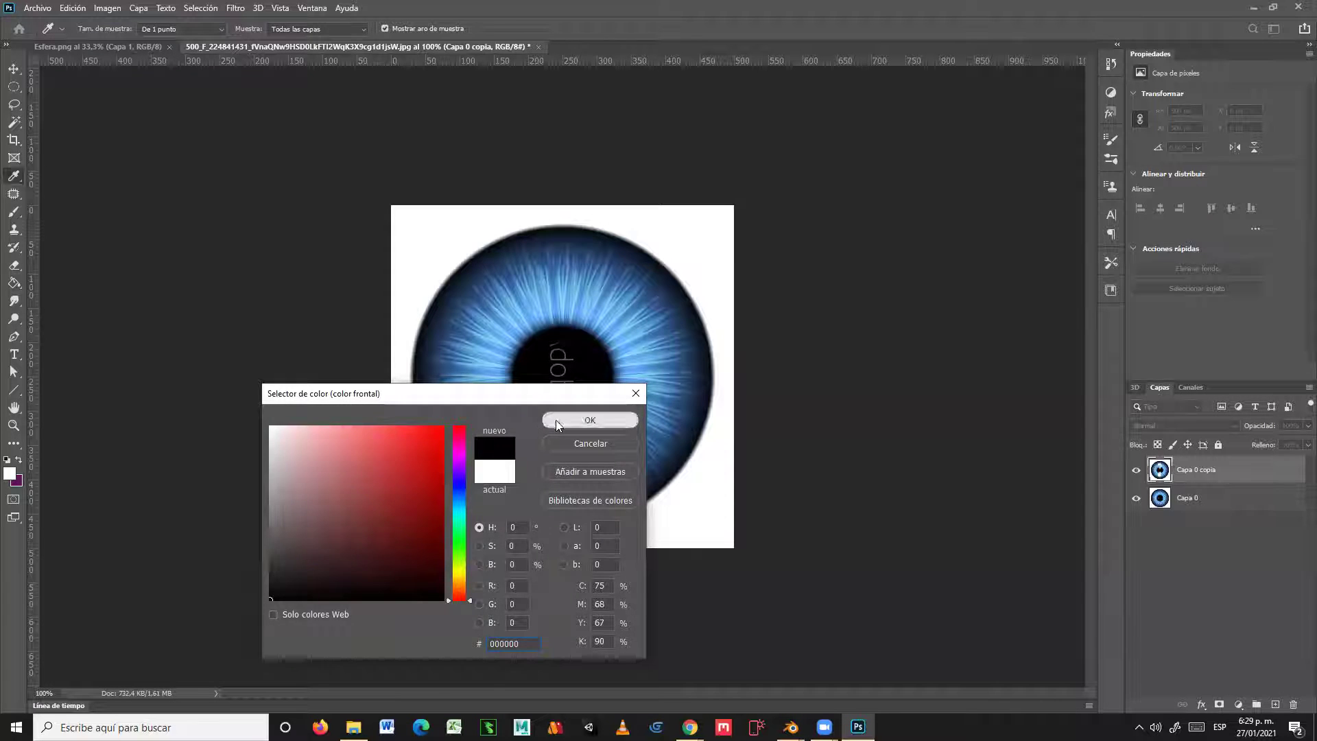
click(590, 420)
mouse_move(554, 346)
mouse_down()
mouse_move(580, 378)
mouse_move(528, 367)
mouse_up()
key(ctrl+z)
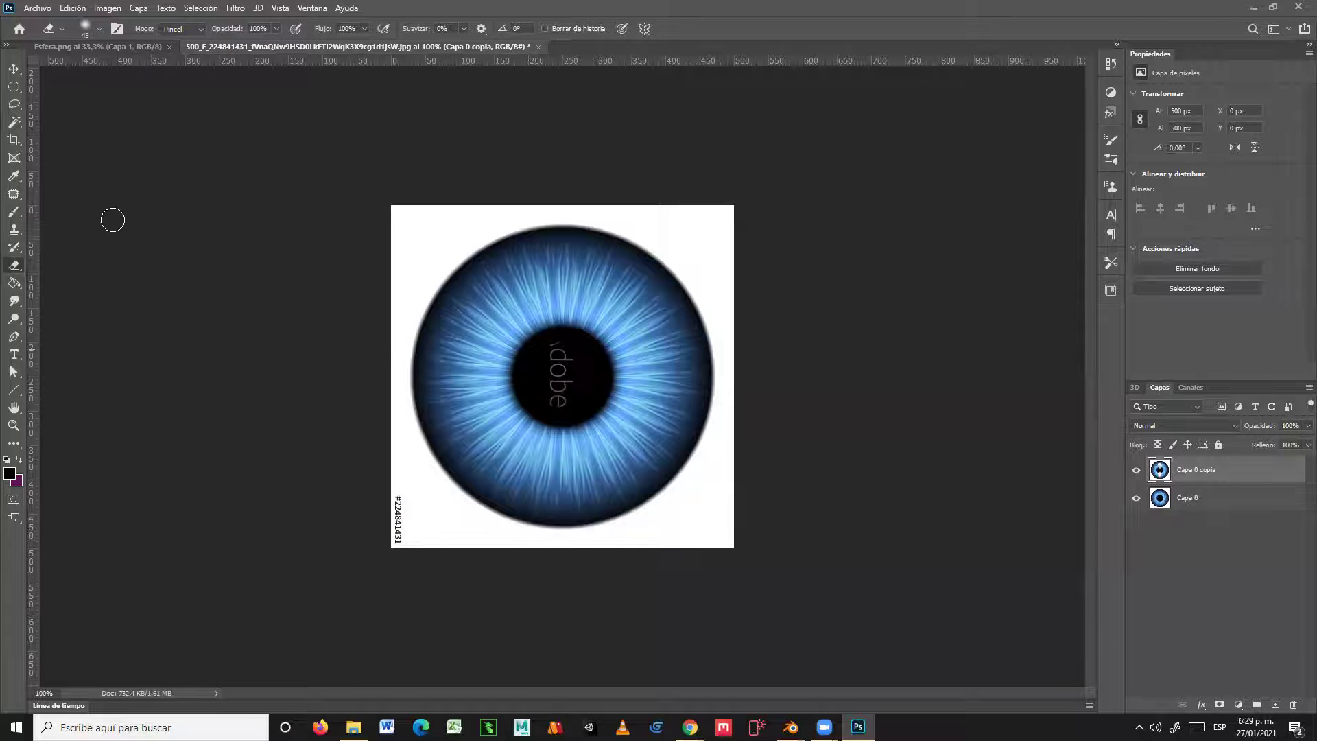
Step: Brush black over the remaining watermark letters inside the pupil and erase the vertical stock number in the image's white corner
click(14, 211)
mouse_move(556, 354)
mouse_down()
mouse_move(572, 360)
mouse_move(555, 369)
mouse_move(558, 394)
mouse_up()
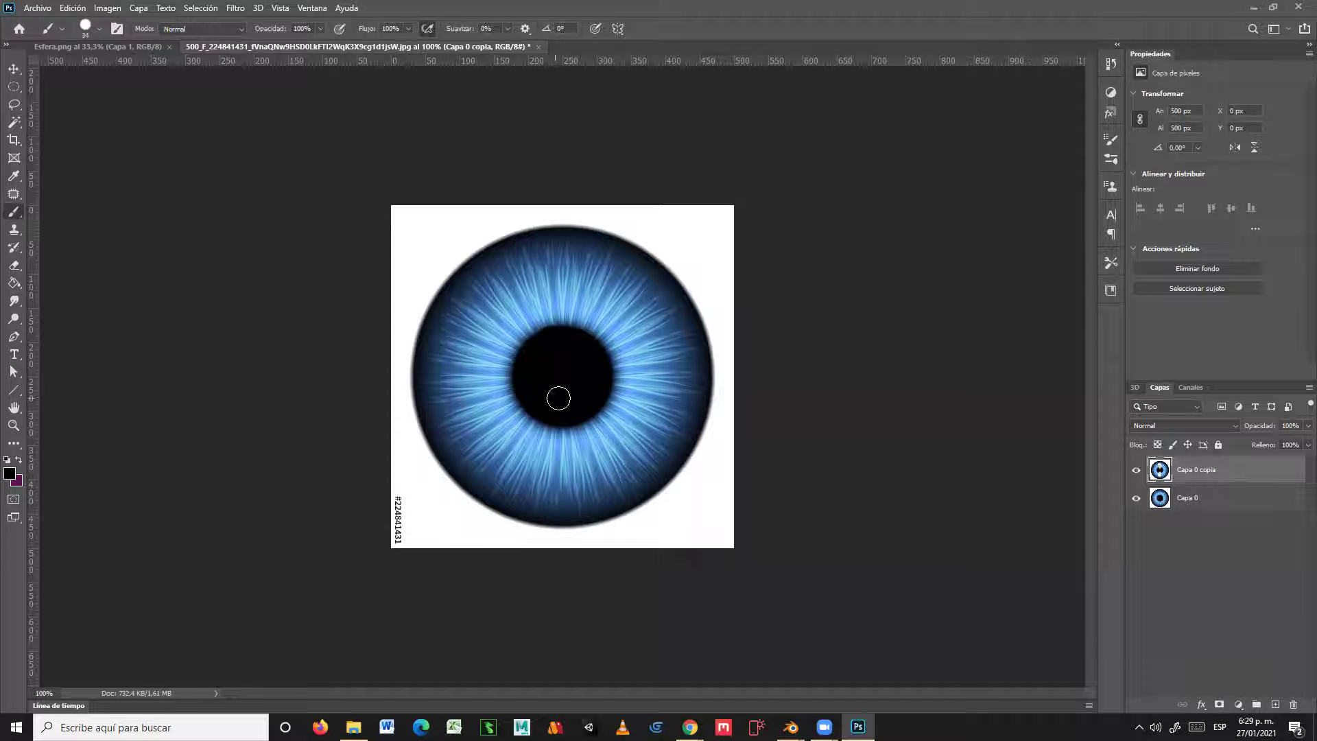
key(ctrl+z)
key(ctrl+z)
drag(564, 351, 550, 396)
click(14, 266)
drag(397, 485, 397, 534)
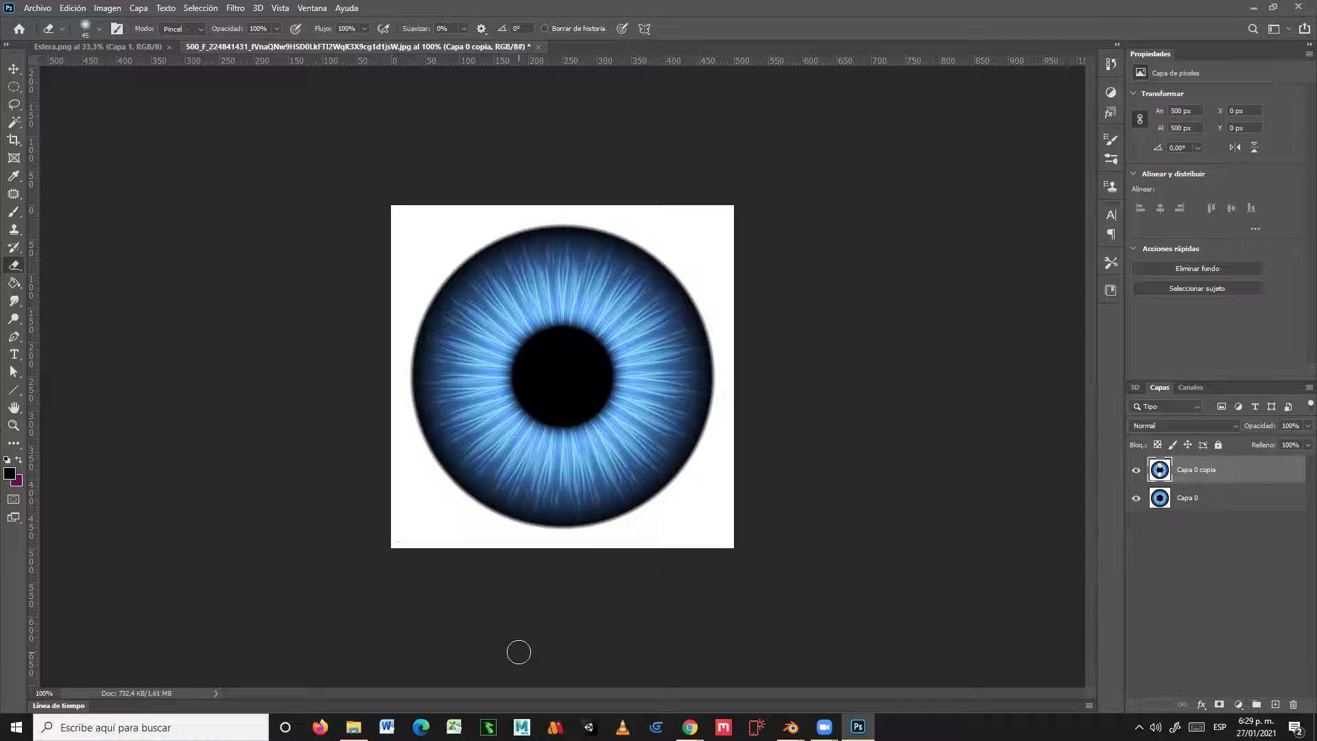
Step: Export the cleaned iris image as a PNG named iristipo into the OjosTipo folder
click(37, 7)
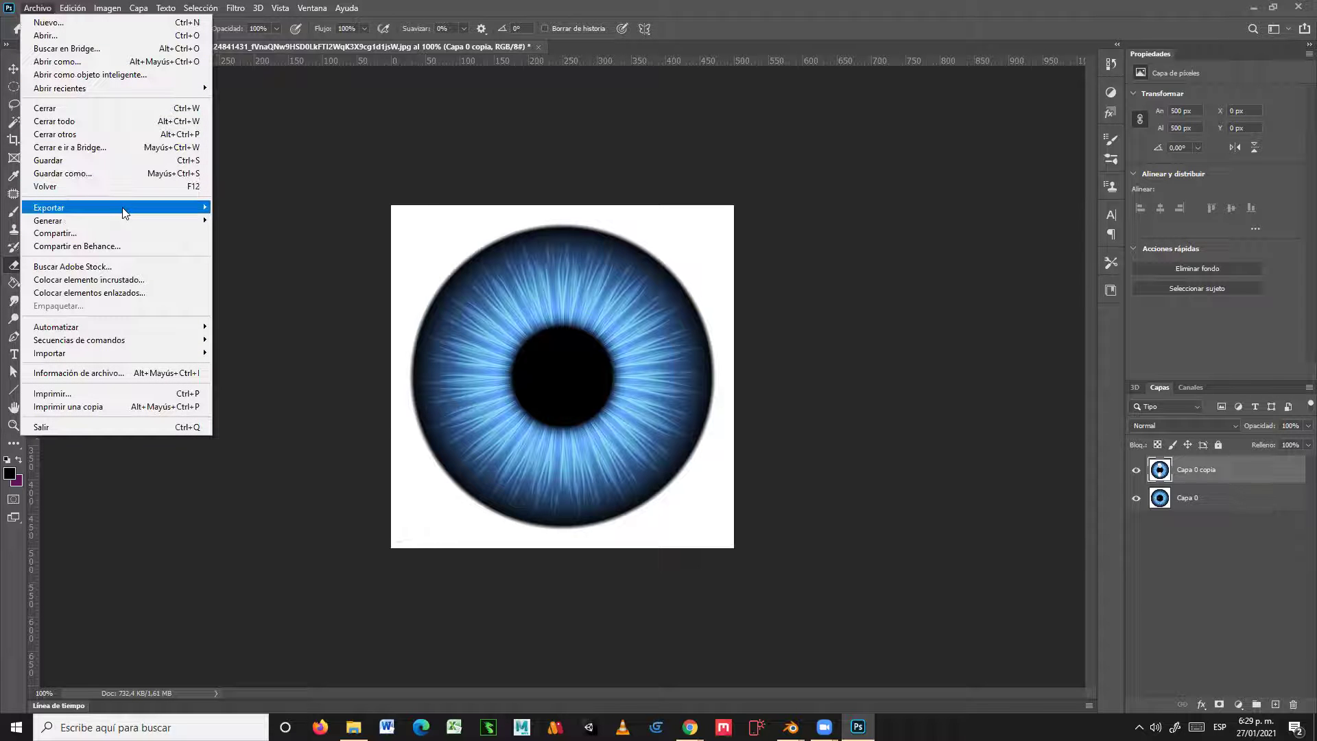
mouse_move(124, 212)
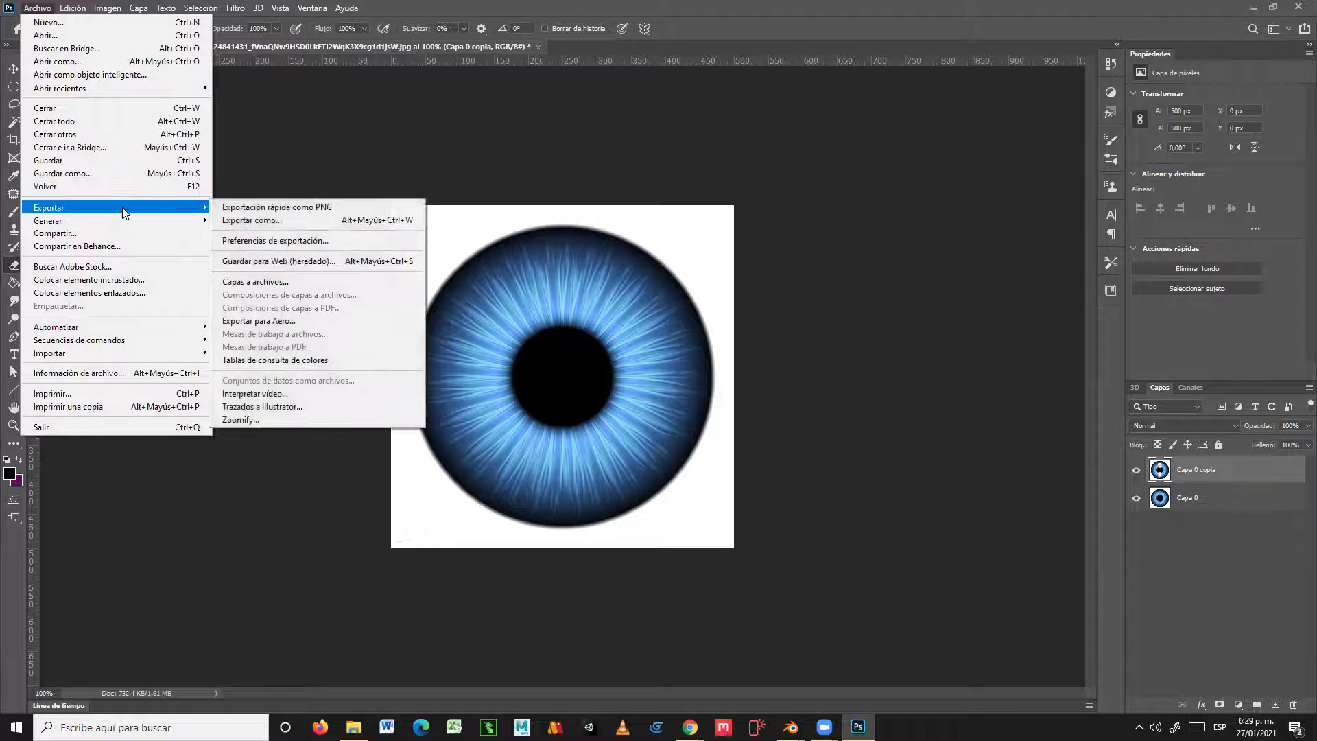
click(271, 212)
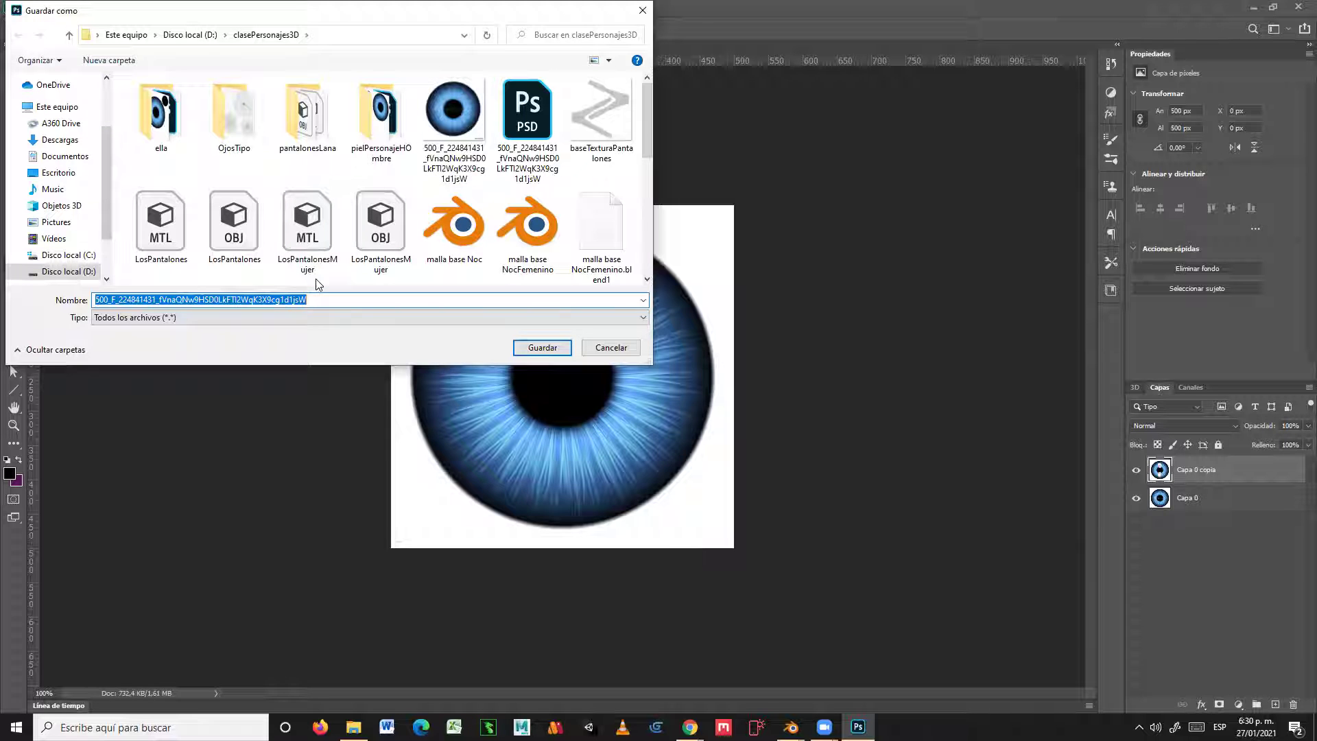
text(ojo)
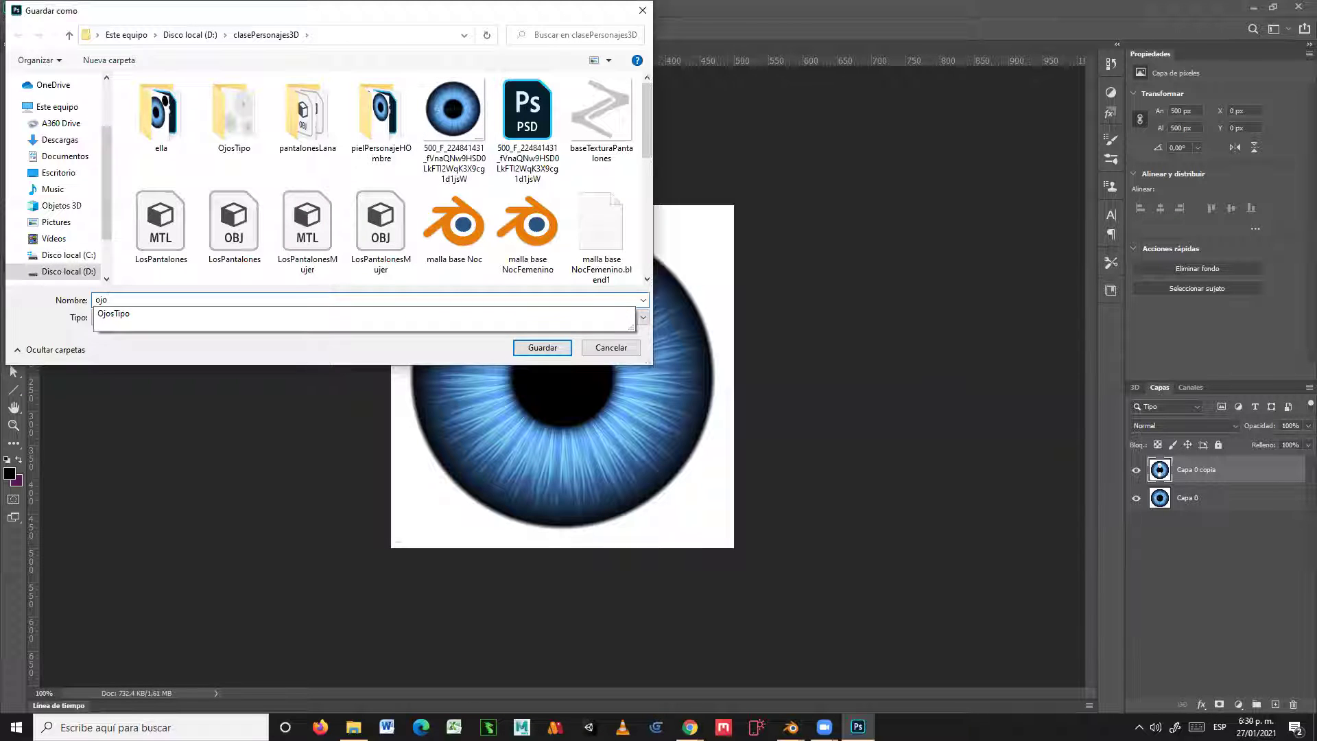
text(tipo)
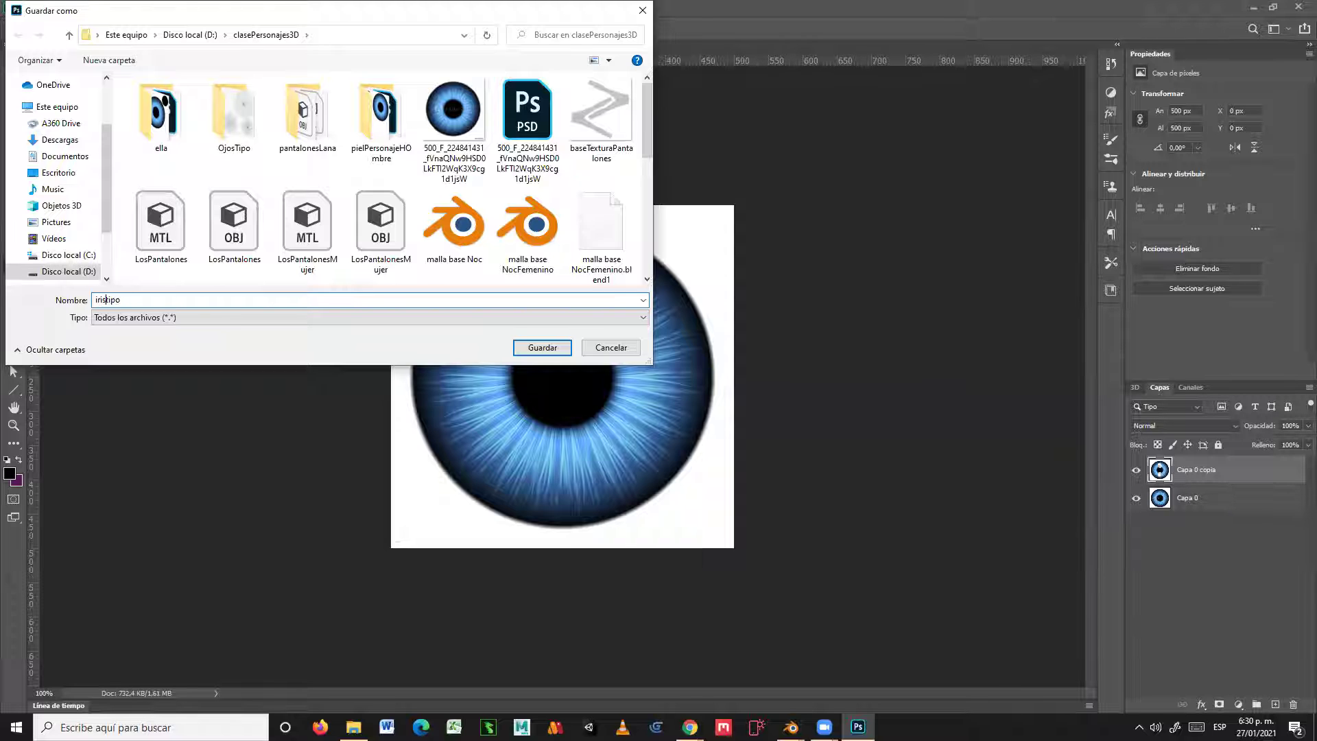
double_click(233, 118)
click(541, 349)
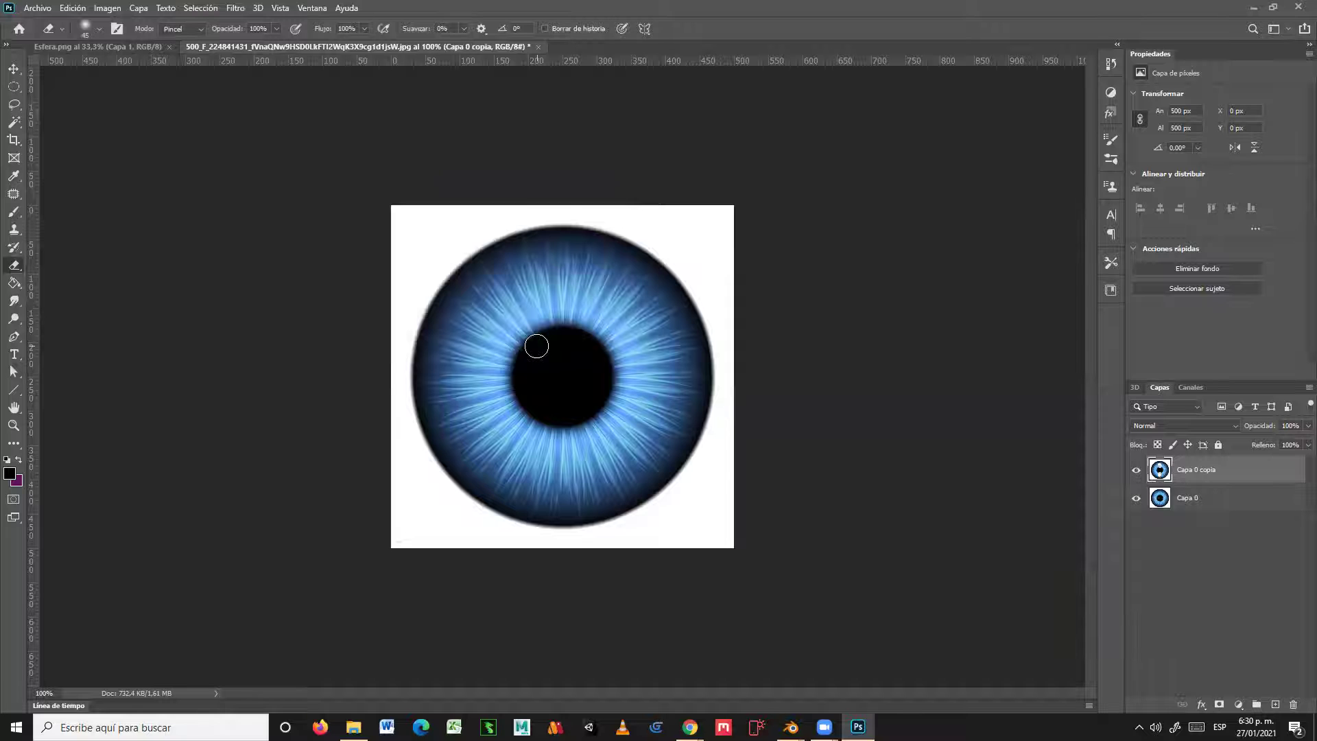
Step: Return to the Esfera document and place the iristipo image from the OjosTipo folder into it
click(111, 46)
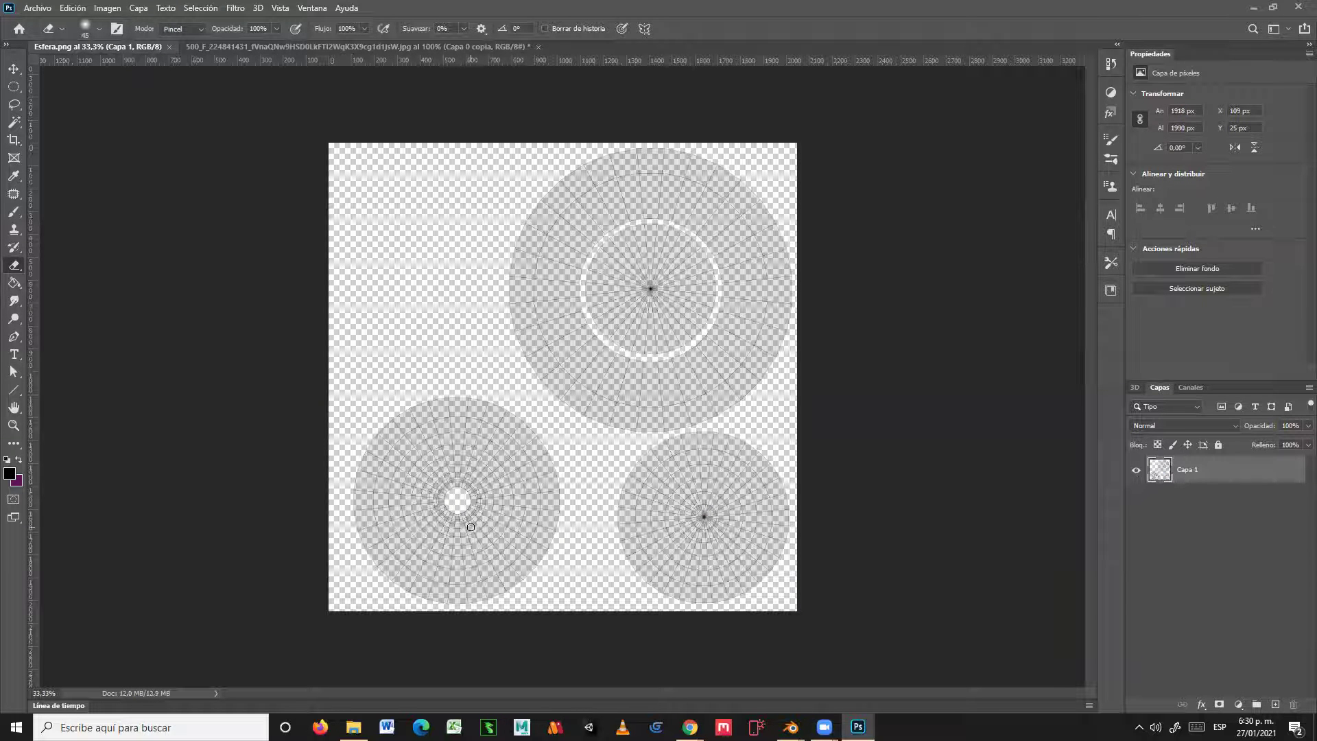
mouse_move(353, 727)
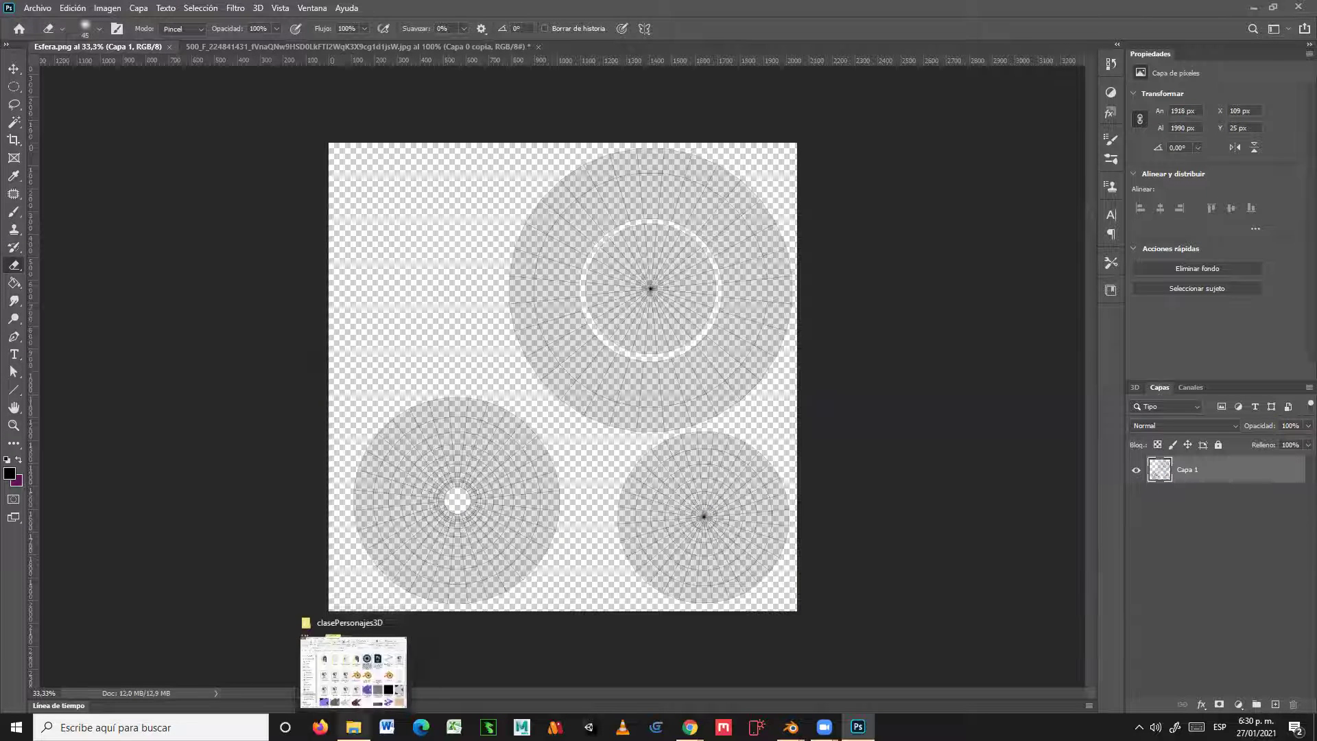
click(362, 691)
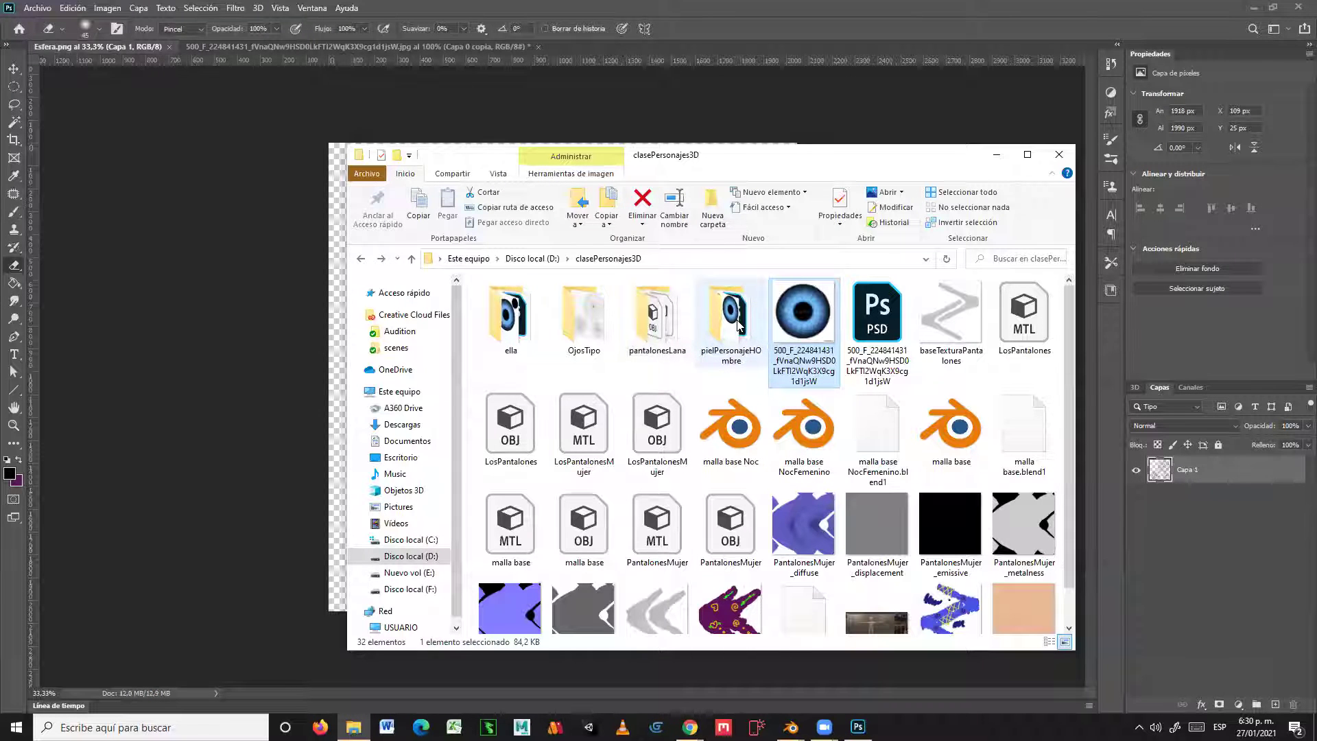
double_click(587, 314)
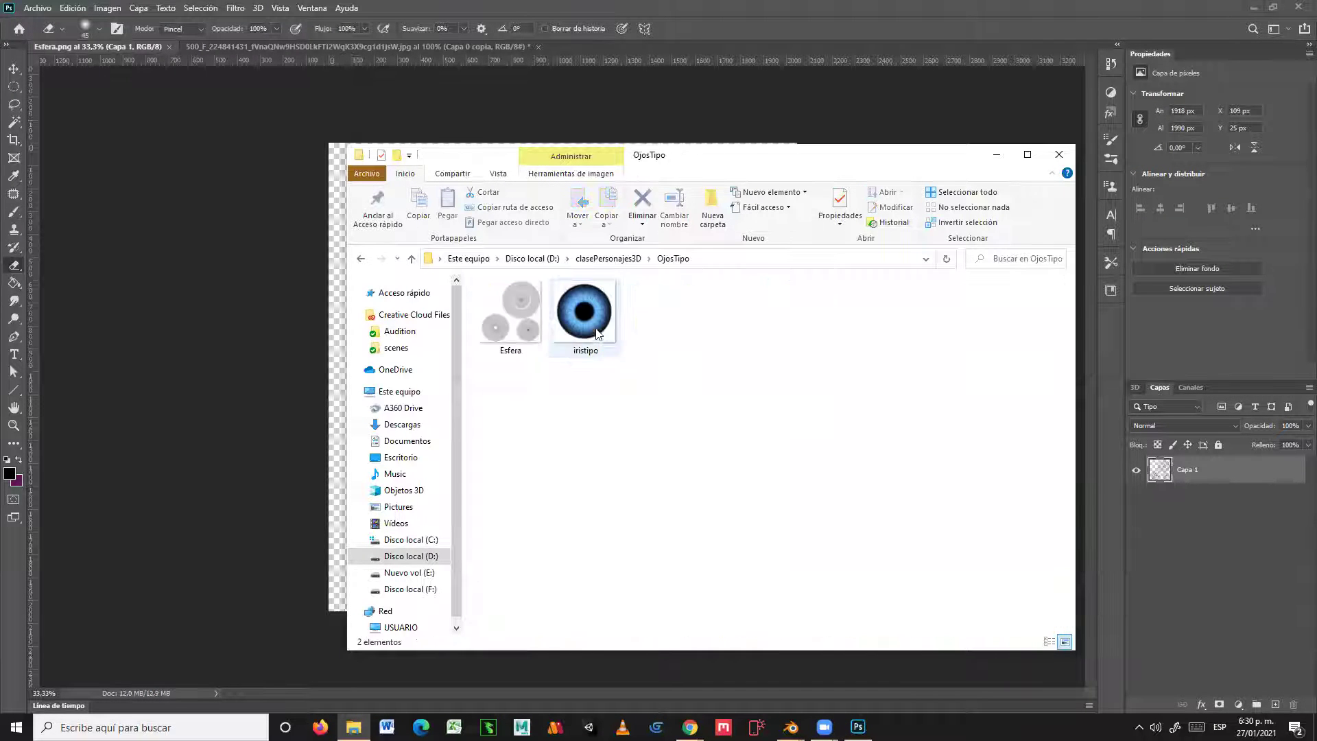
drag(589, 313, 339, 433)
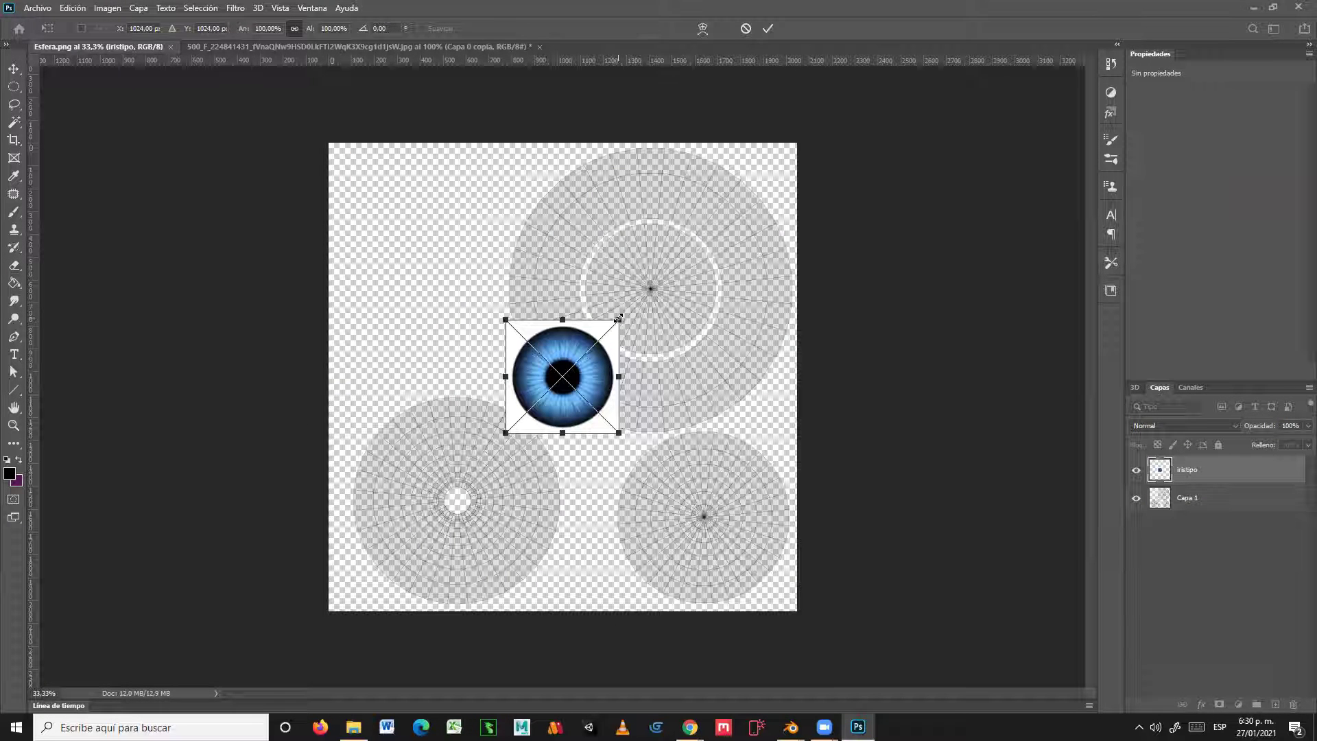
Step: Enlarge the placed iris to about 308% and move its layer below the UV layout layer Capa 1
drag(617, 318, 805, 151)
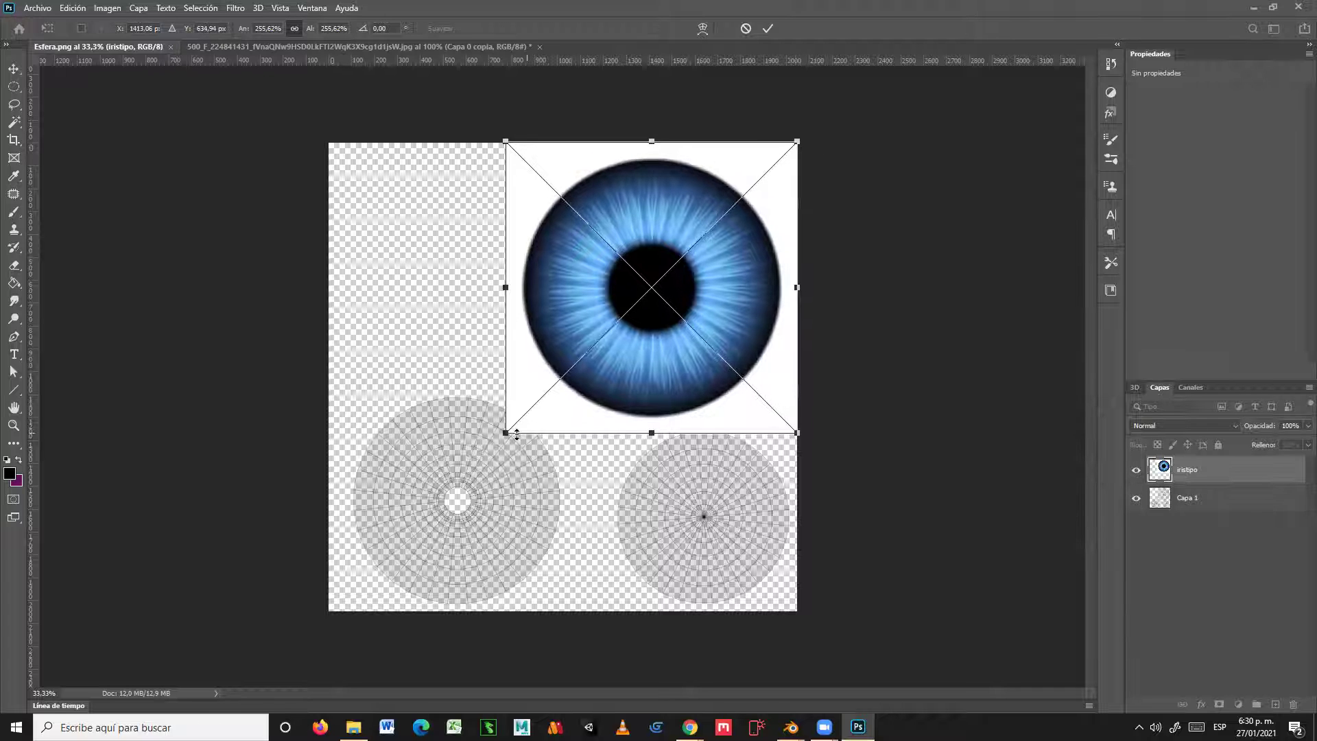
drag(506, 433, 445, 494)
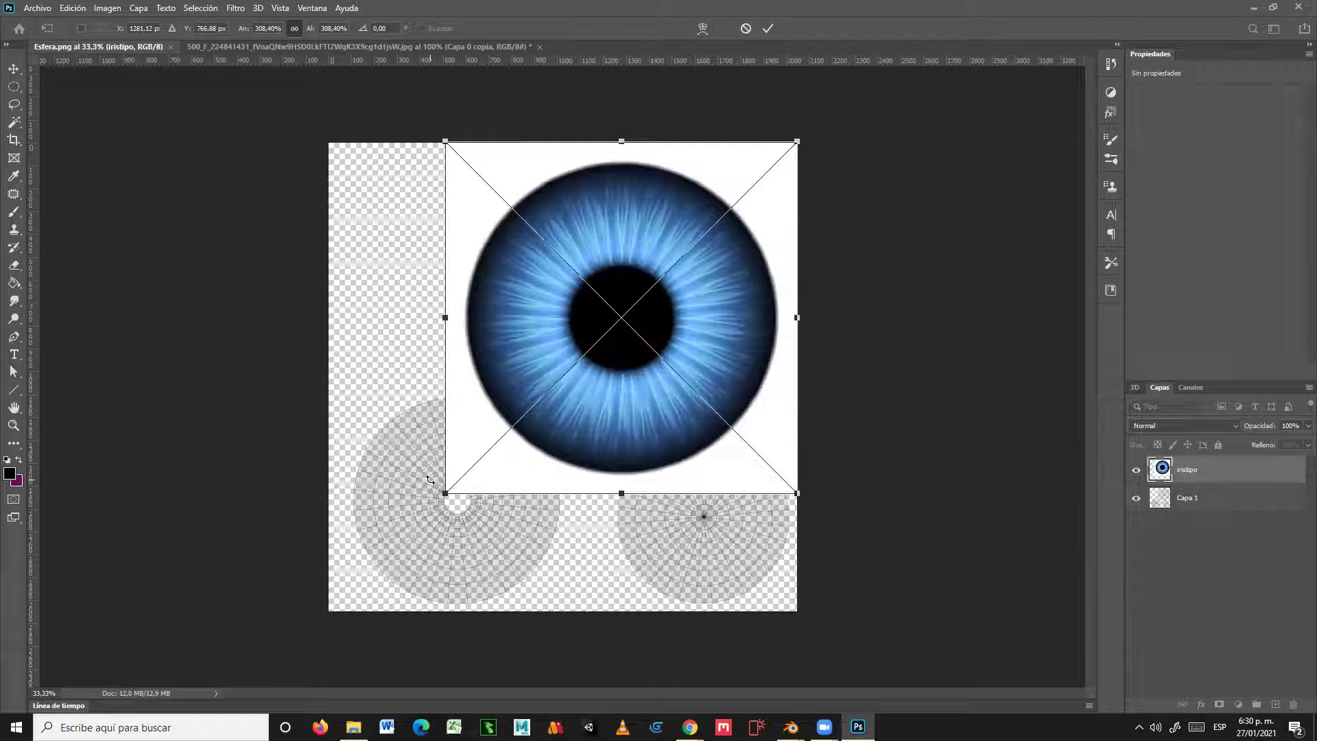
key(Return)
key(e)
drag(1193, 473, 1192, 512)
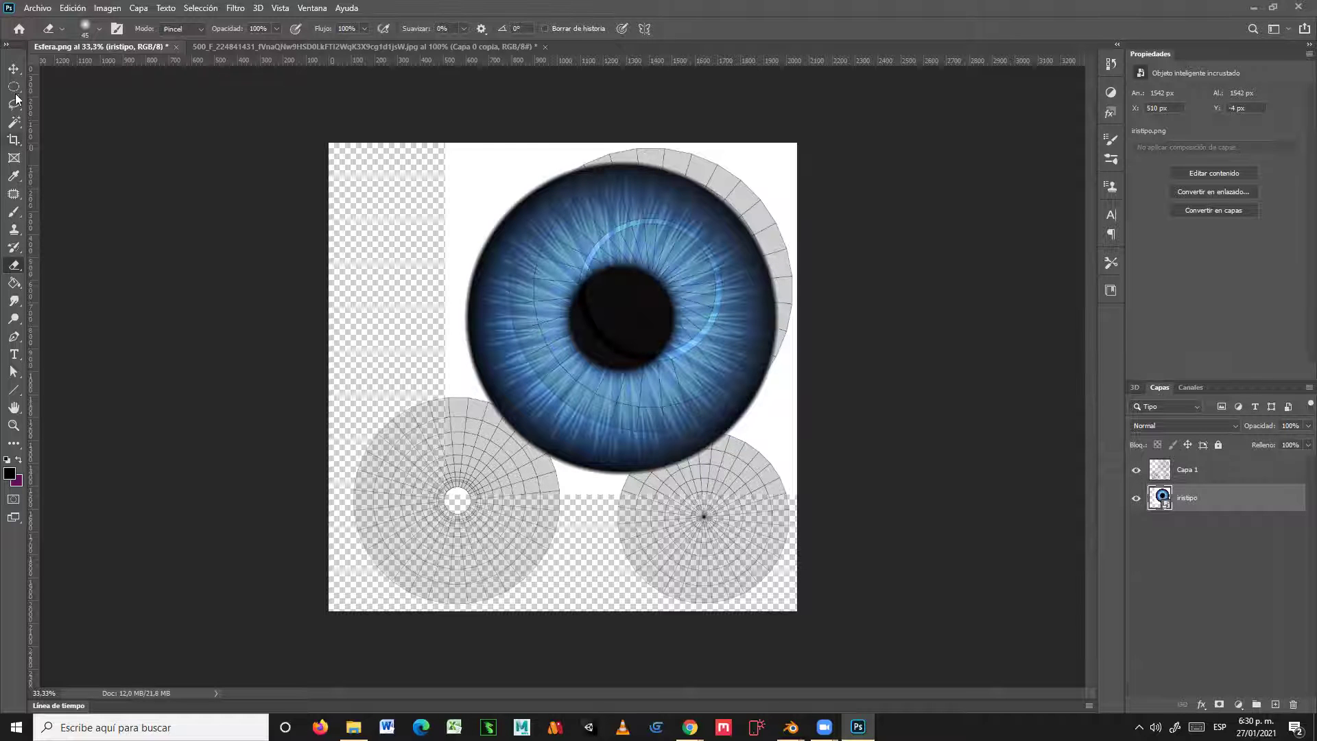
Step: Move the iris over the largest UV circle and scale it to about 281% so its outline matches the circle
click(14, 69)
drag(466, 346, 504, 327)
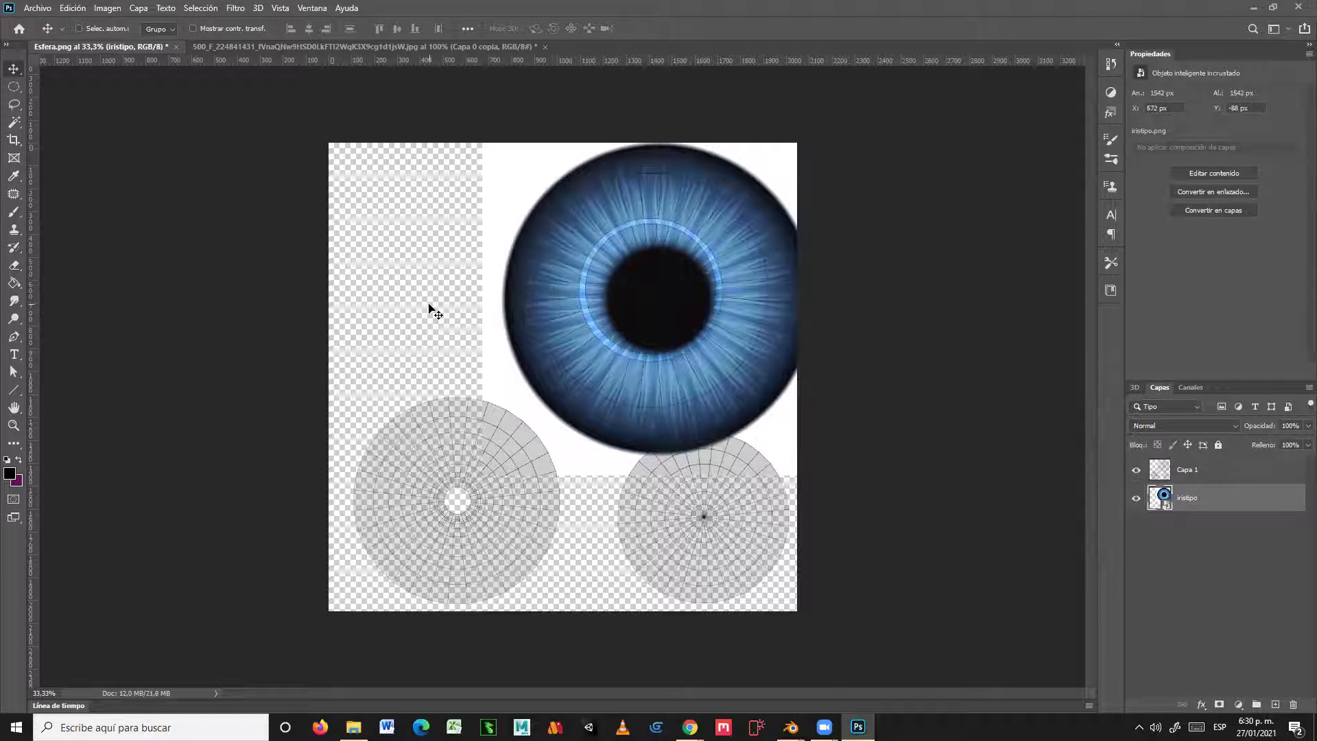
key(ctrl+t)
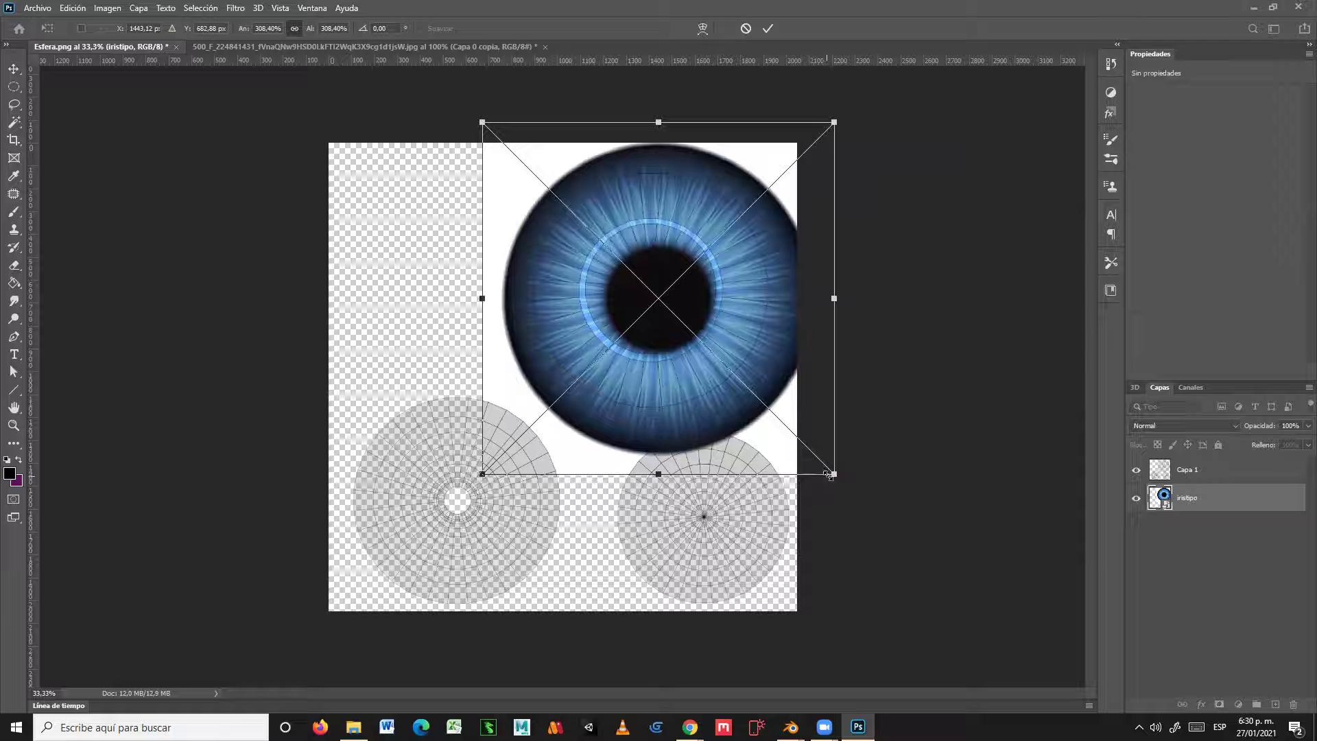
drag(836, 476, 810, 458)
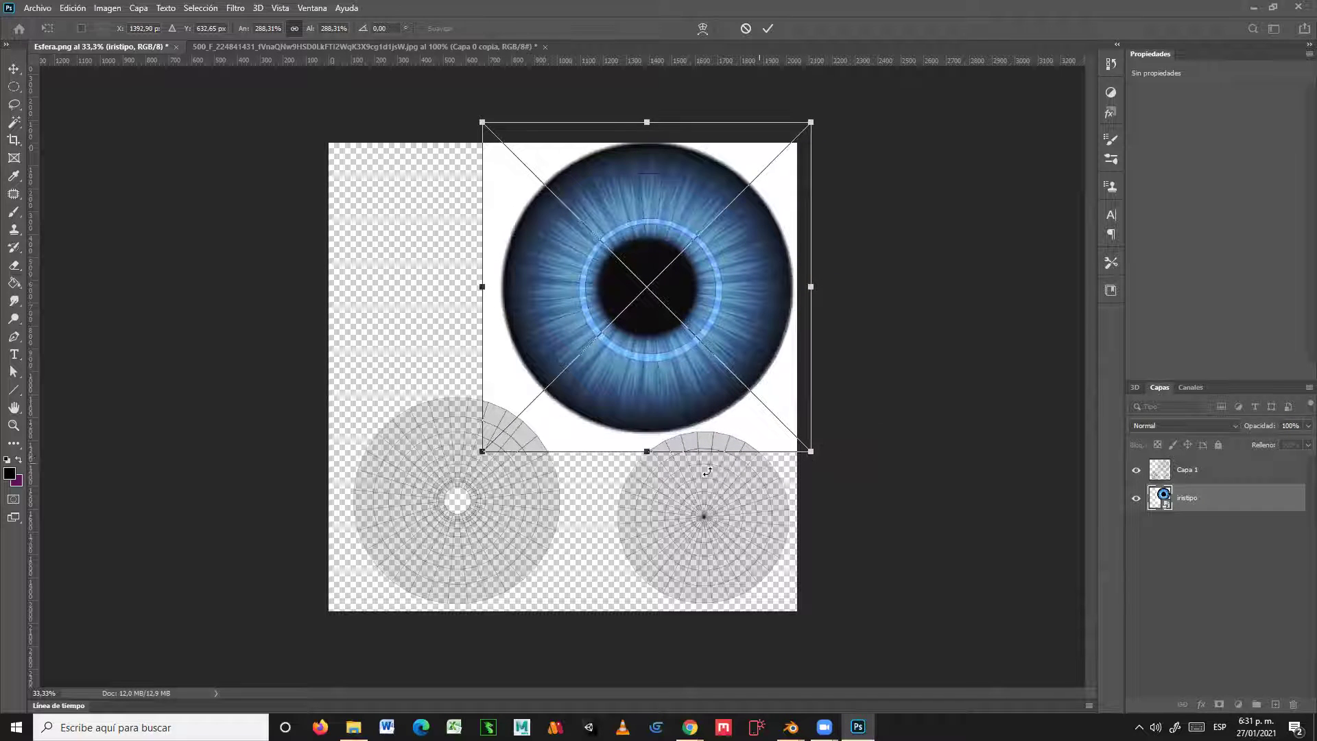
drag(482, 122, 489, 129)
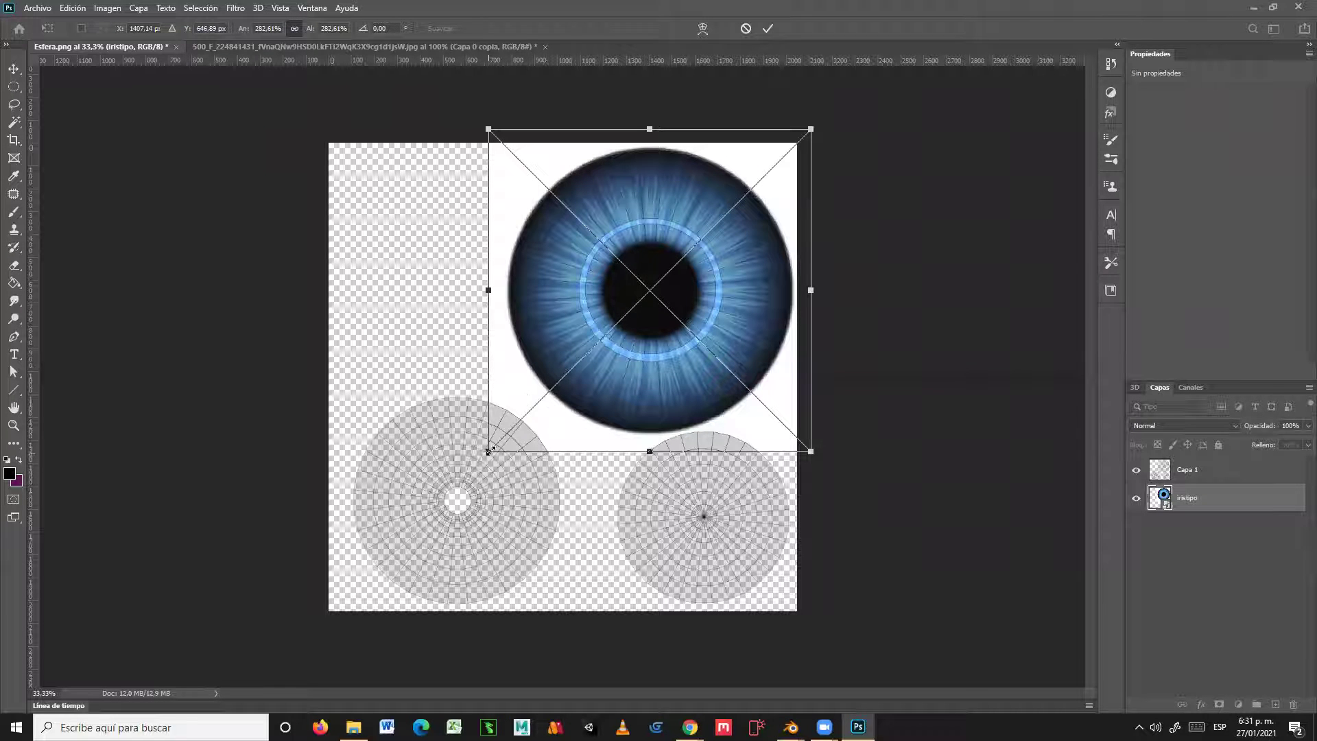
drag(489, 452, 489, 451)
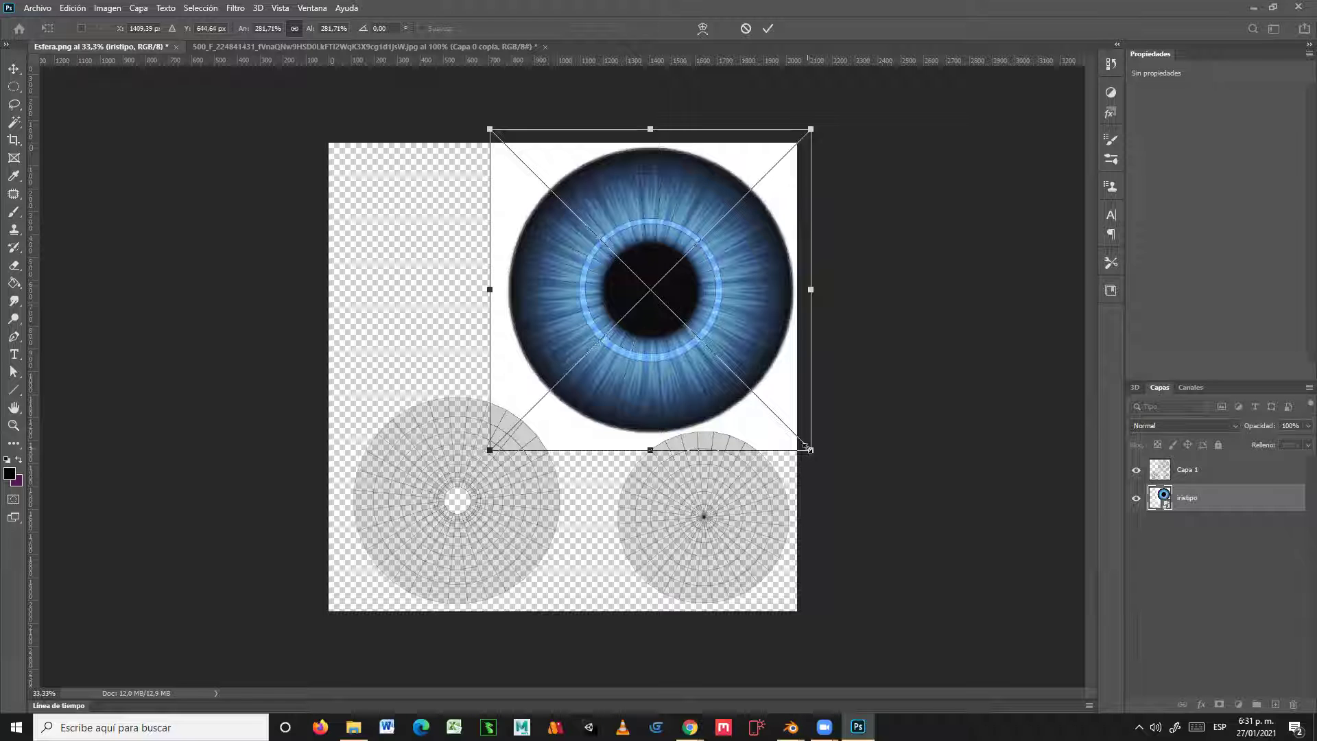
drag(808, 449, 810, 450)
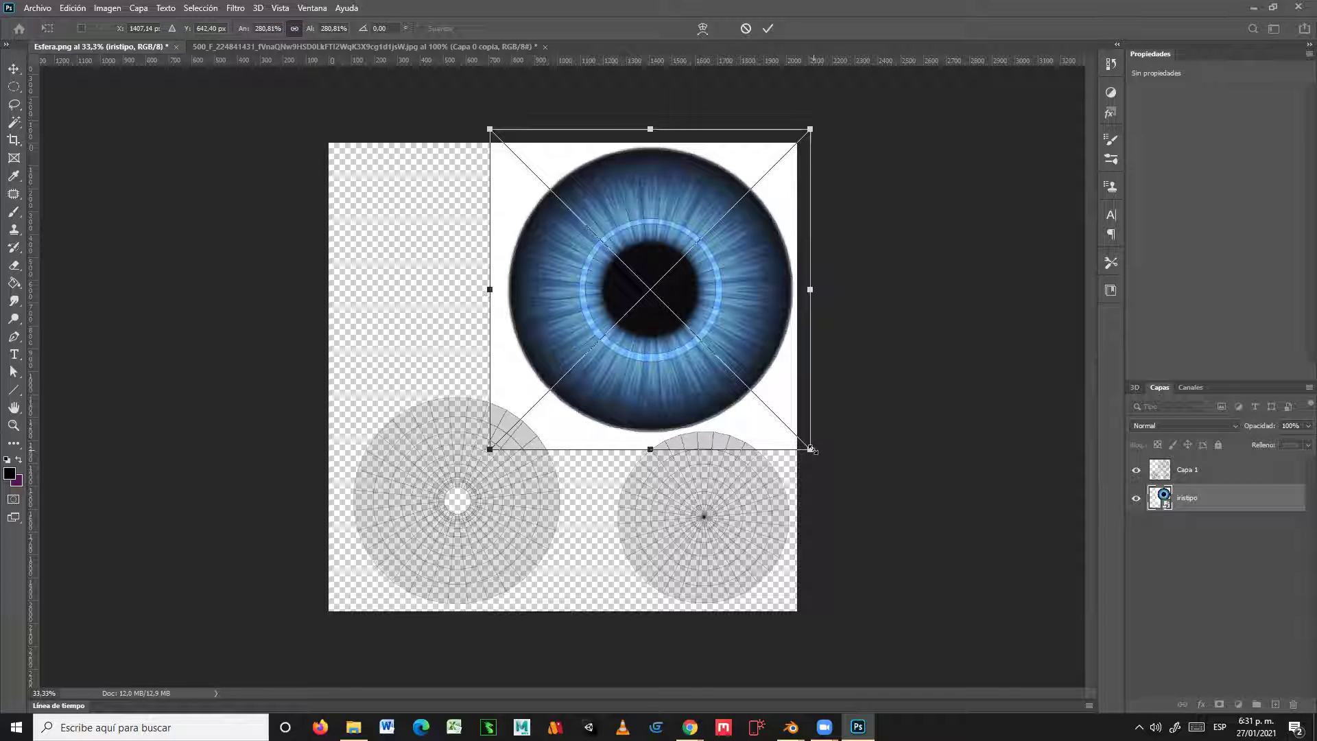
key(Return)
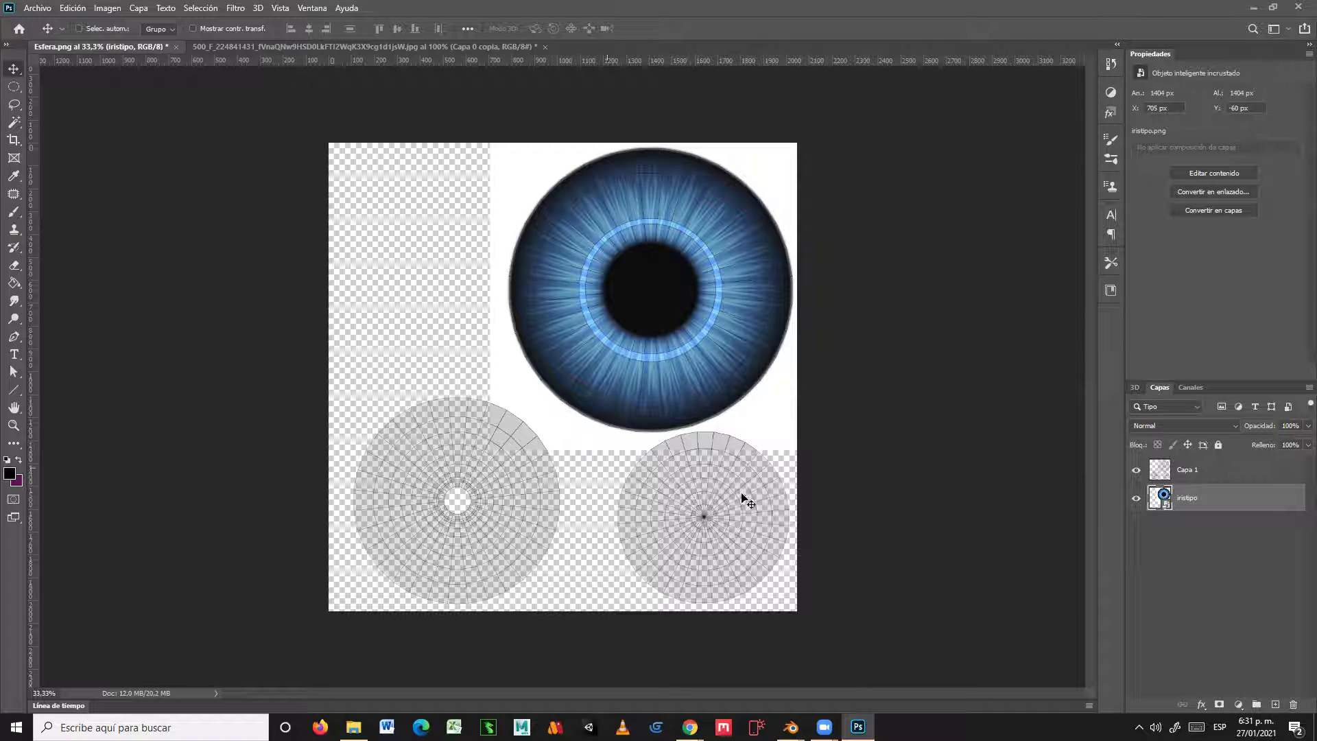
Step: Add a new layer beneath iristipo and fill it with white as the texture's background
click(1276, 705)
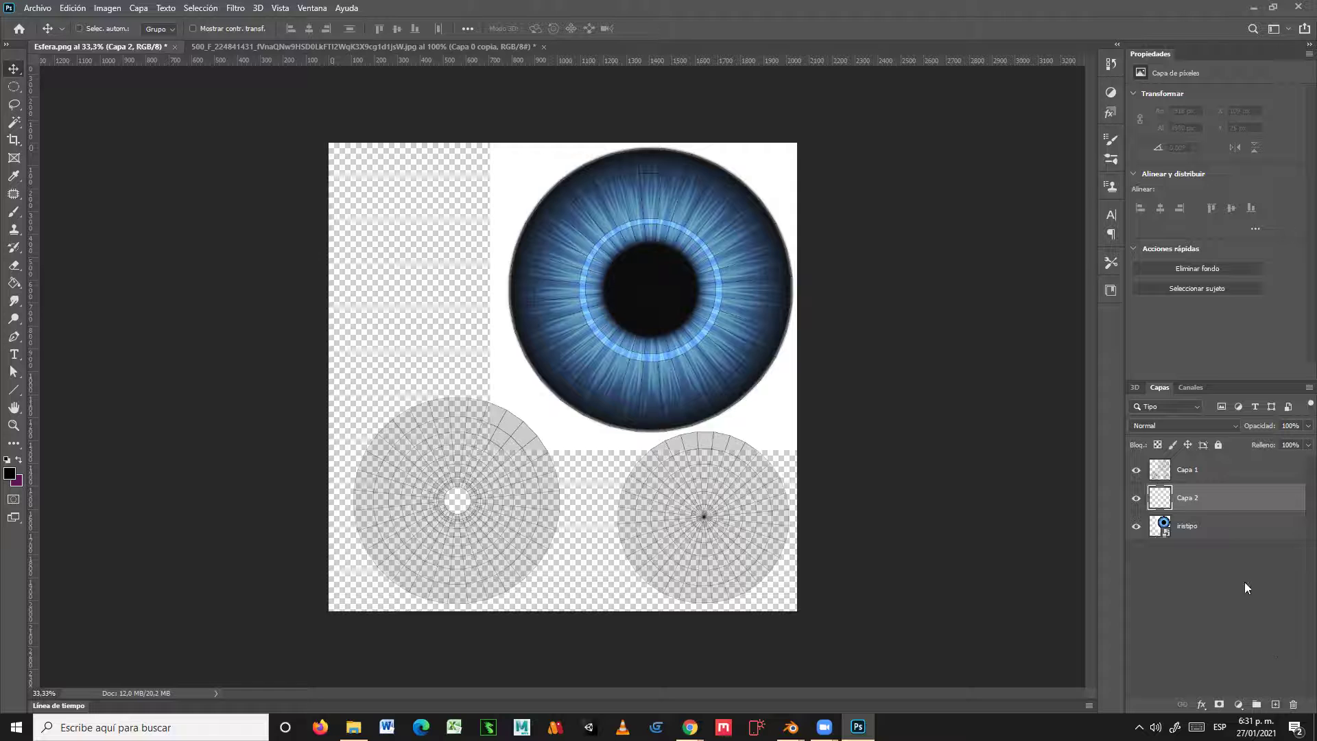
drag(1221, 499, 1225, 540)
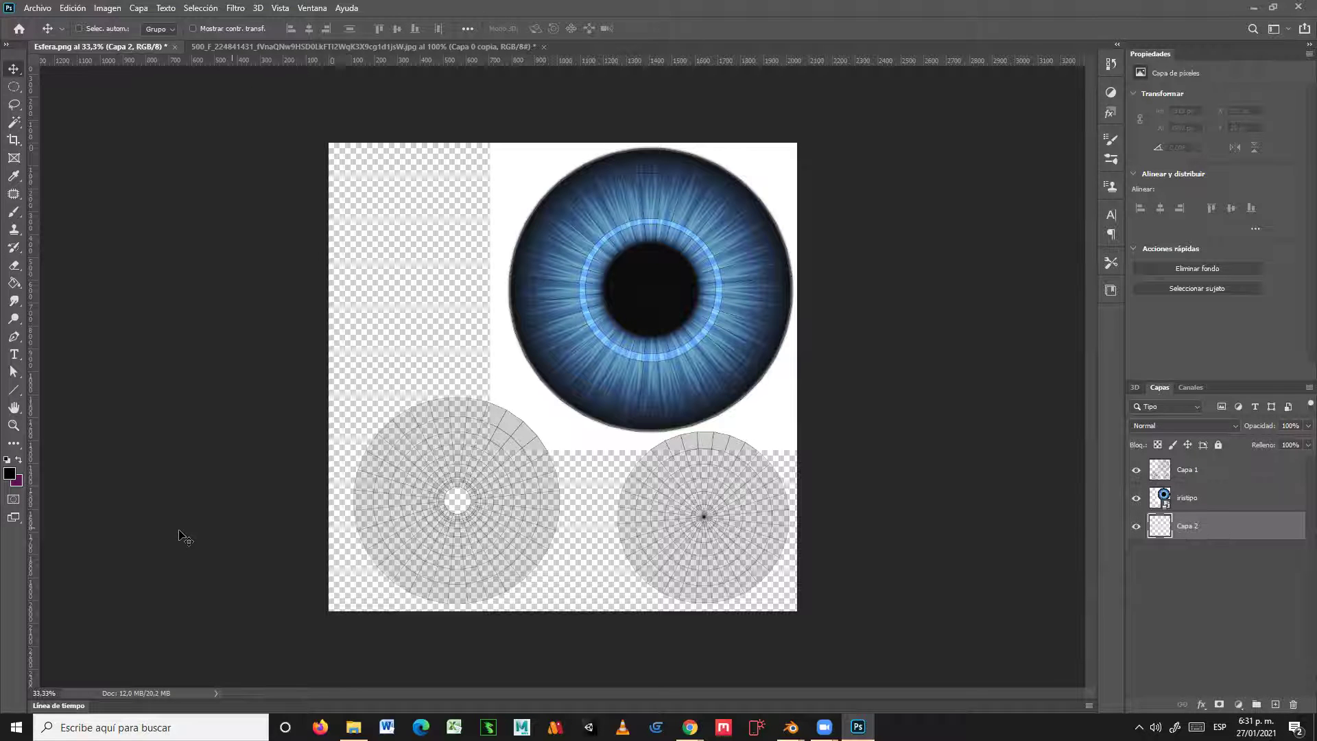
click(12, 475)
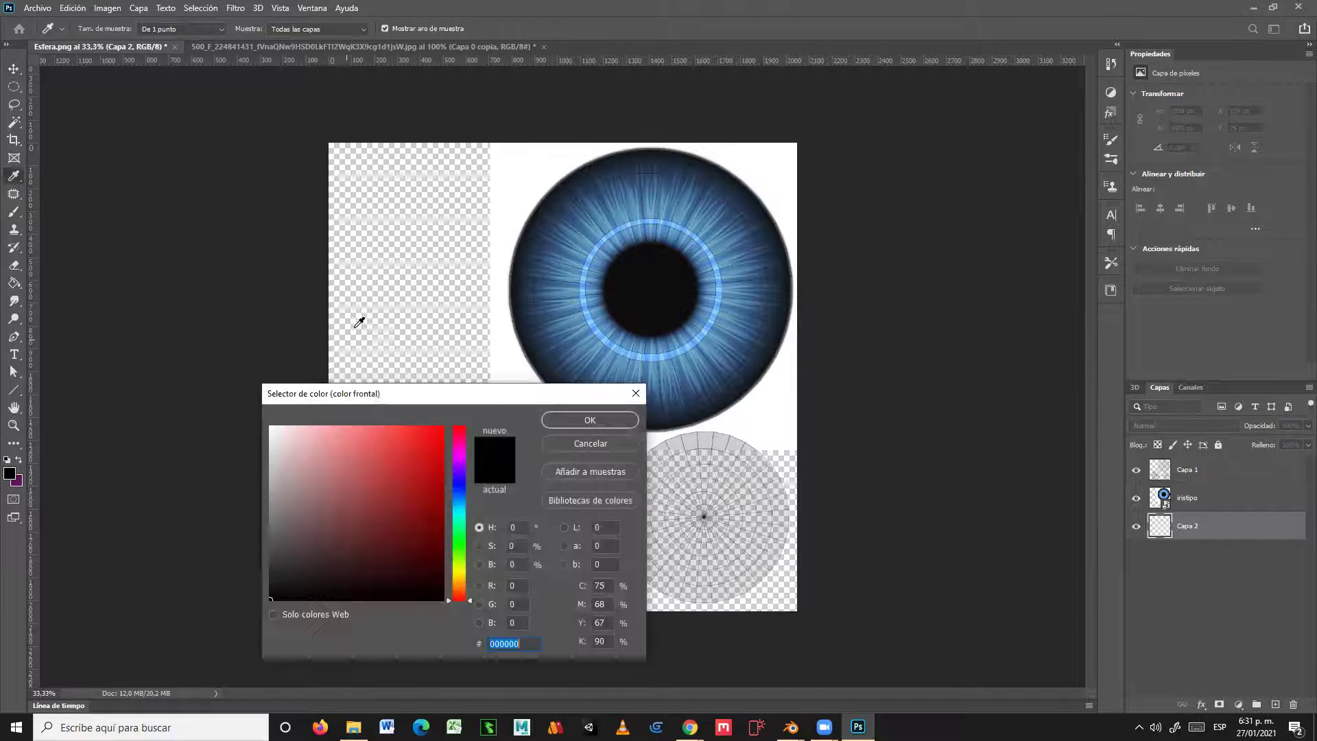
click(504, 196)
click(558, 421)
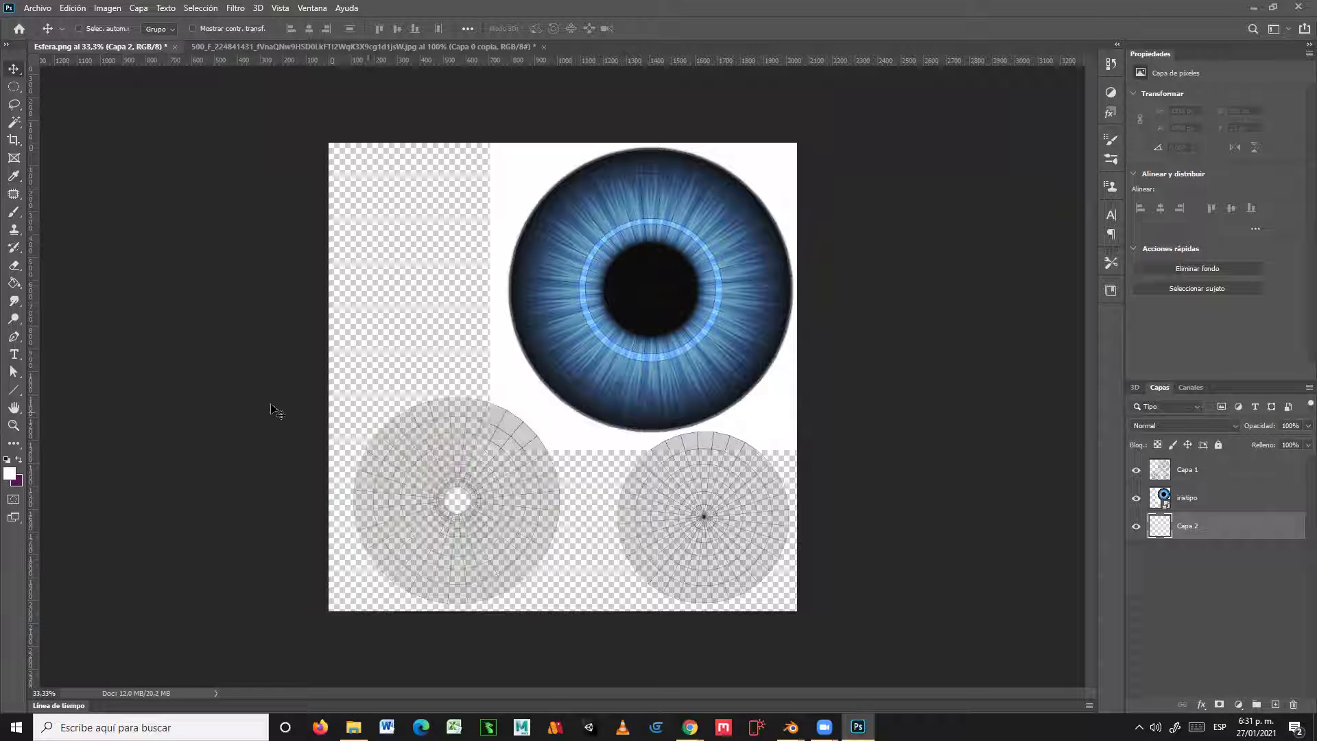
click(13, 285)
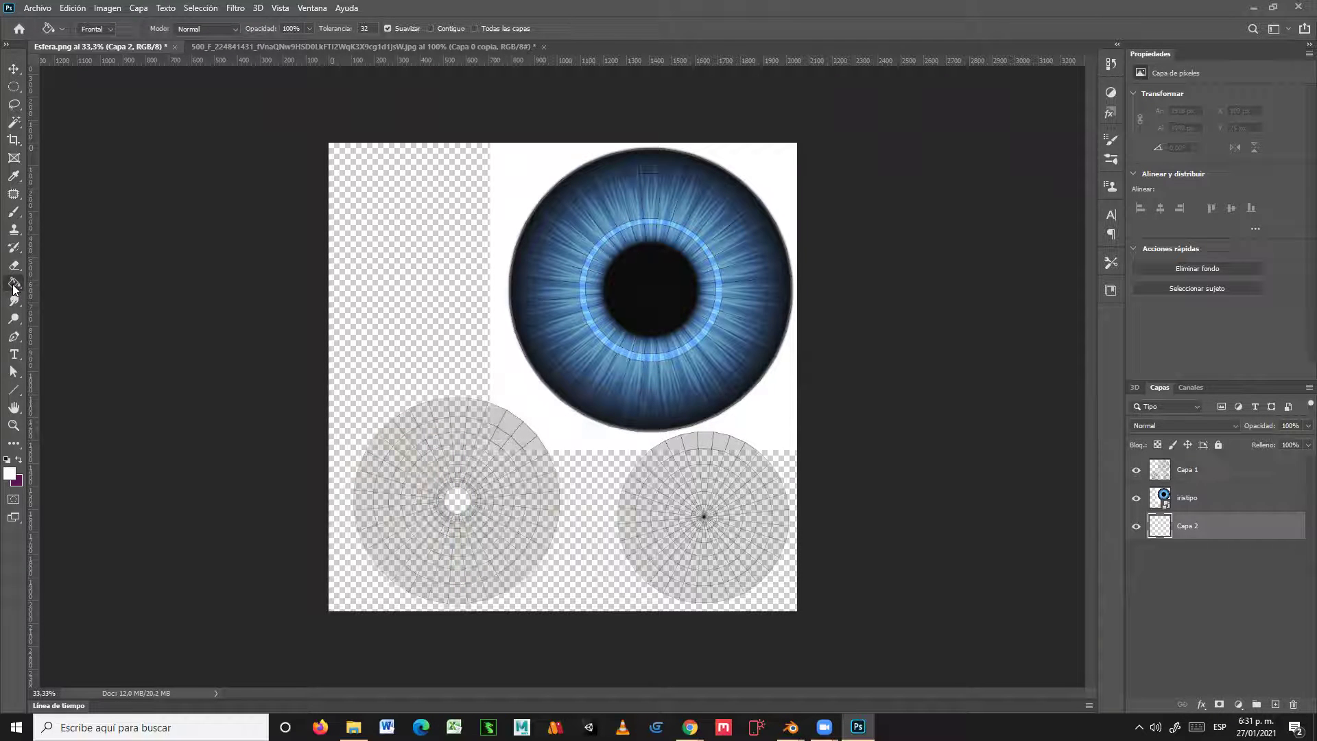
click(405, 340)
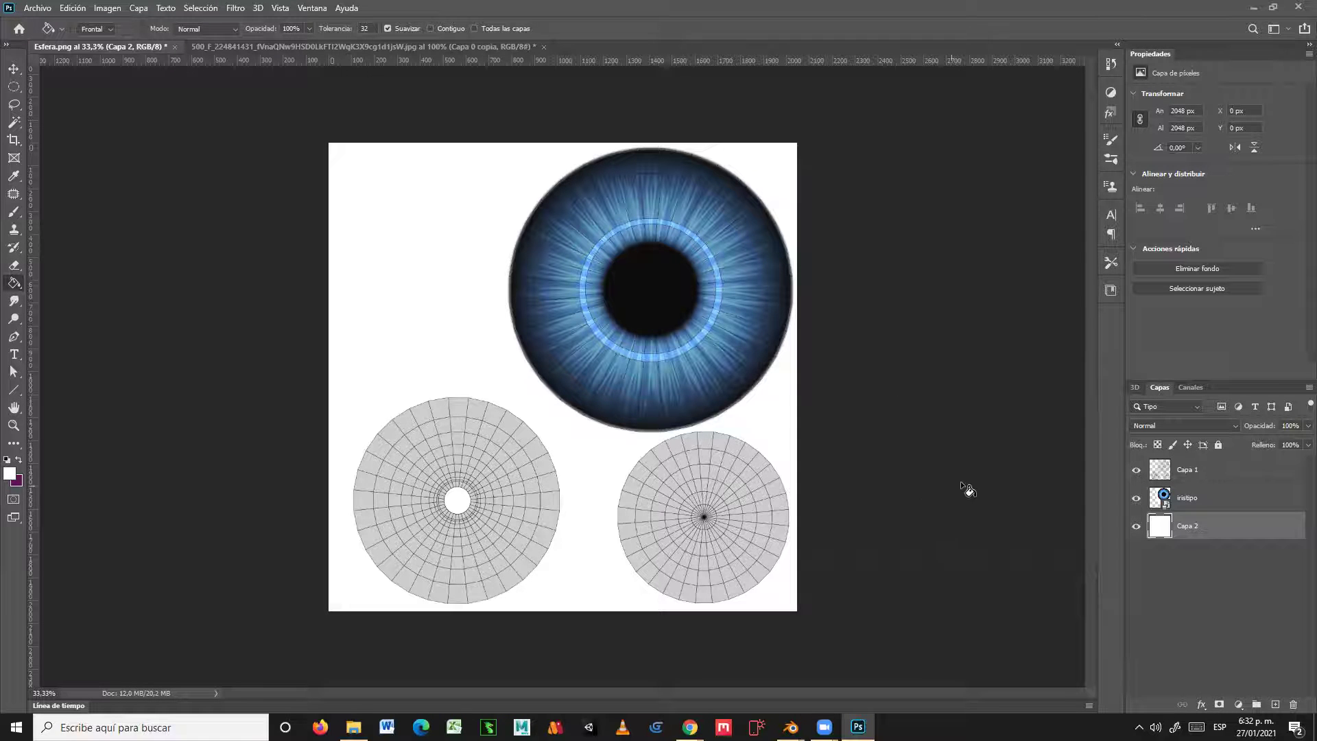
Step: Delete the UV layout layer Capa 1 and export the texture as a PNG named MatOjoTipo in the OjosTipo folder
click(1201, 472)
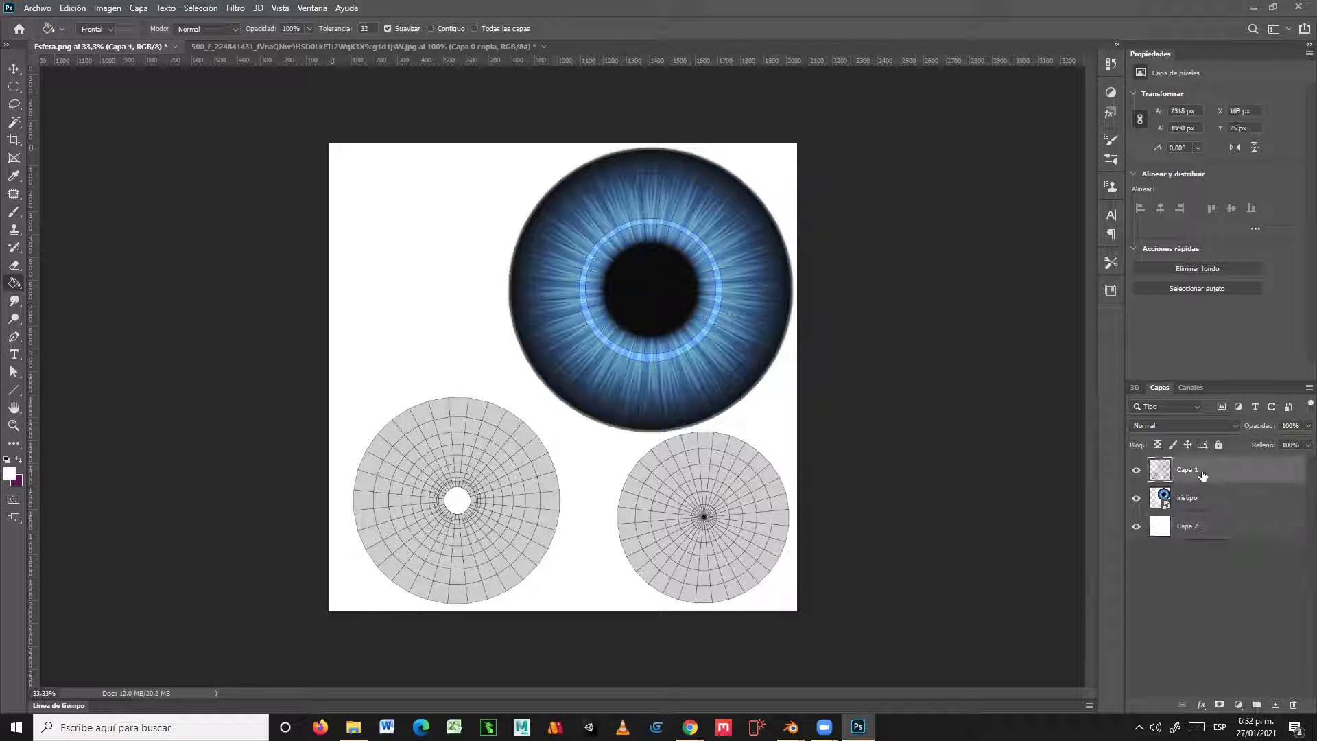
click(1293, 704)
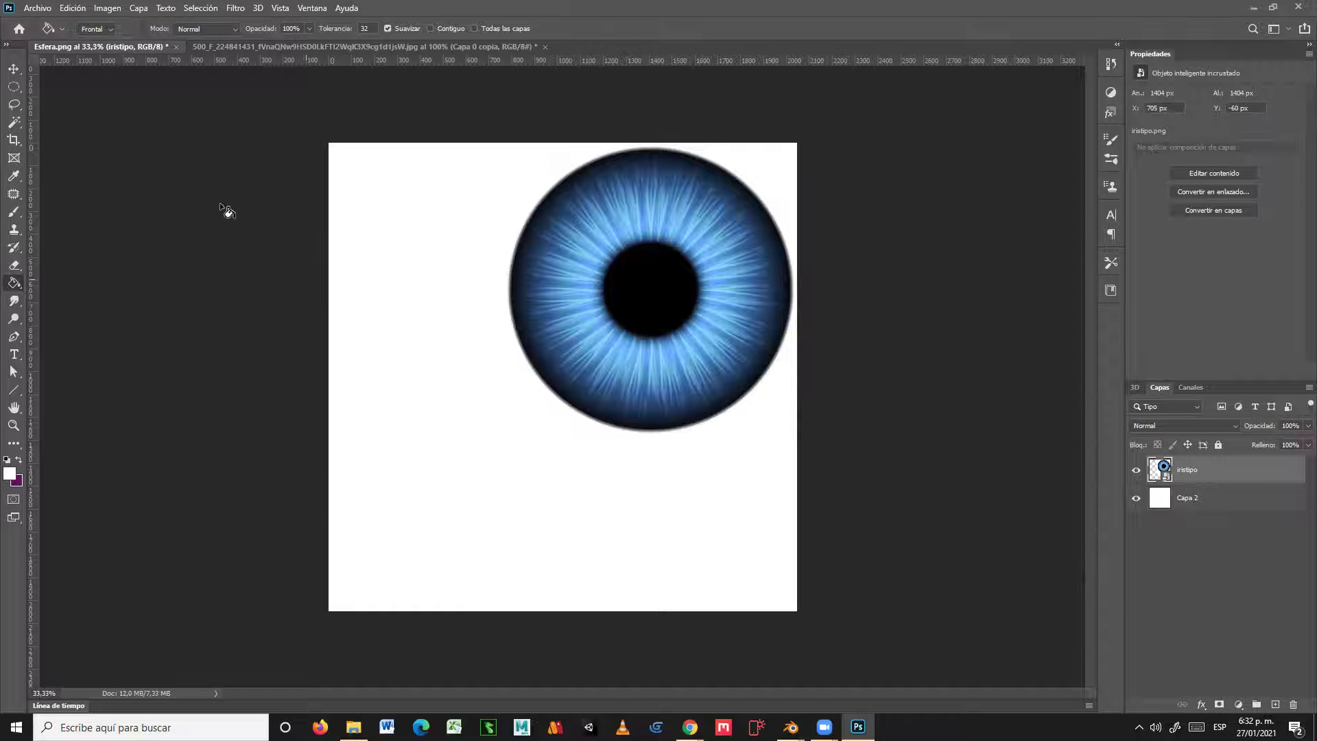
click(37, 9)
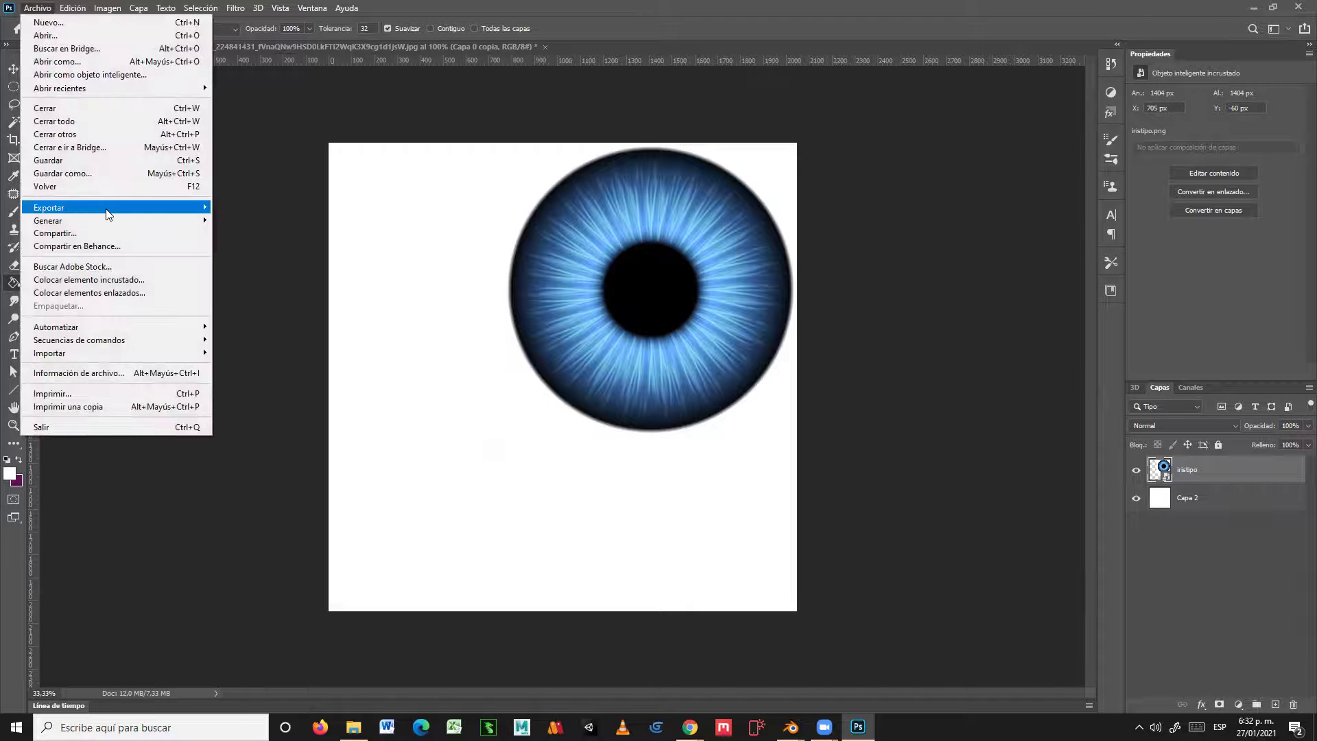
mouse_move(108, 213)
click(256, 209)
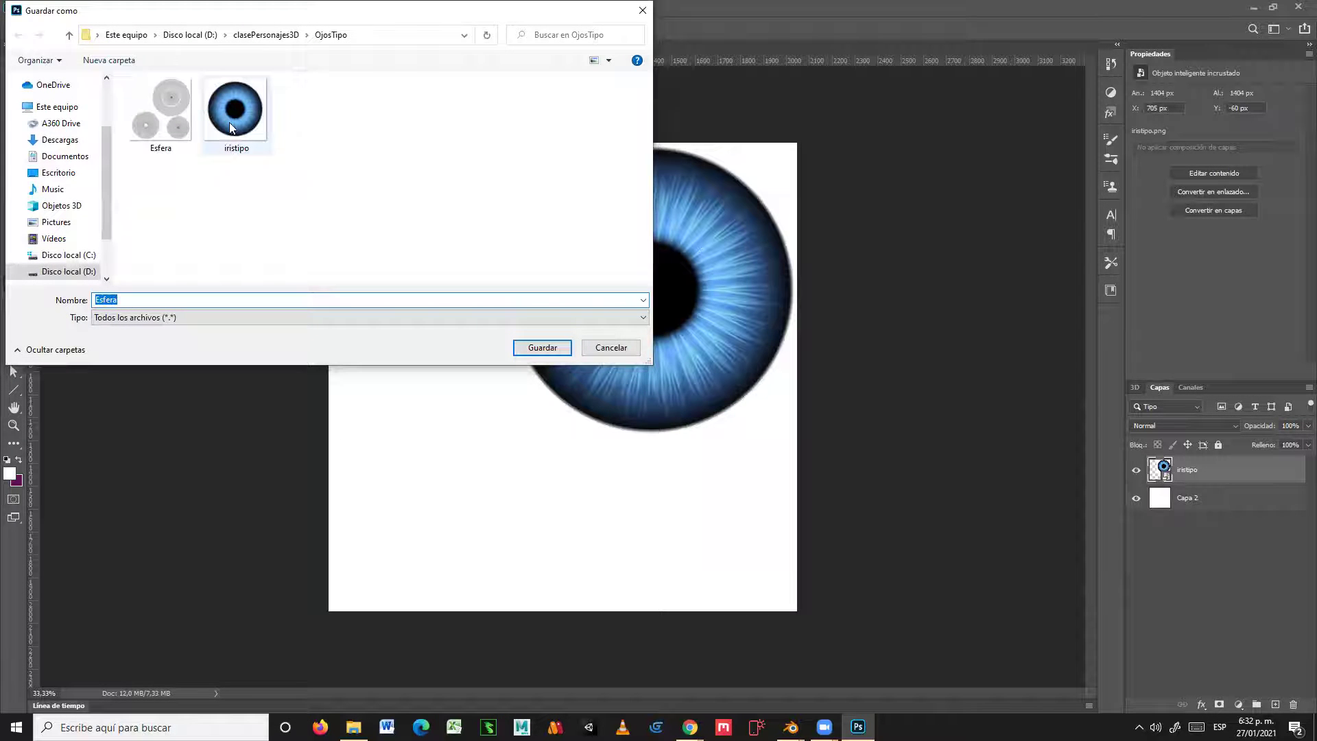
click(135, 299)
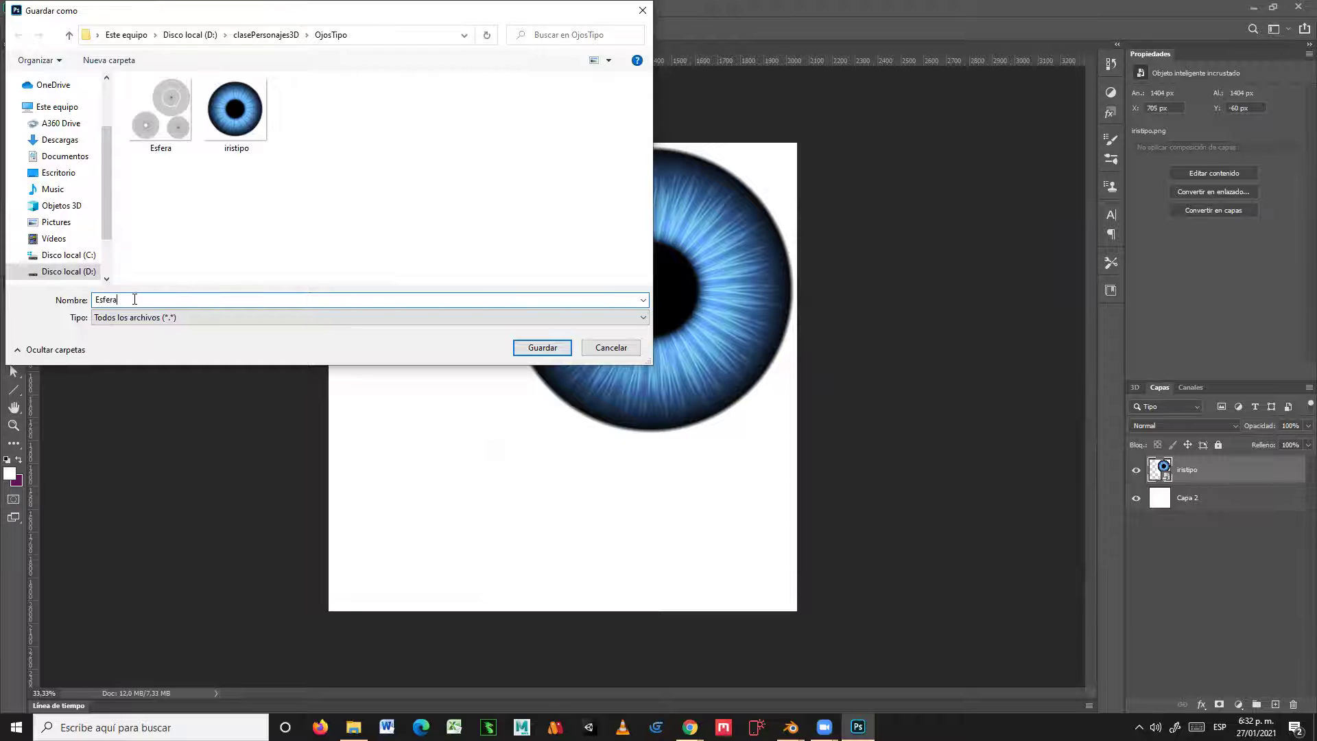
double_click(99, 301)
text(MatOjoTipo)
key(Return)
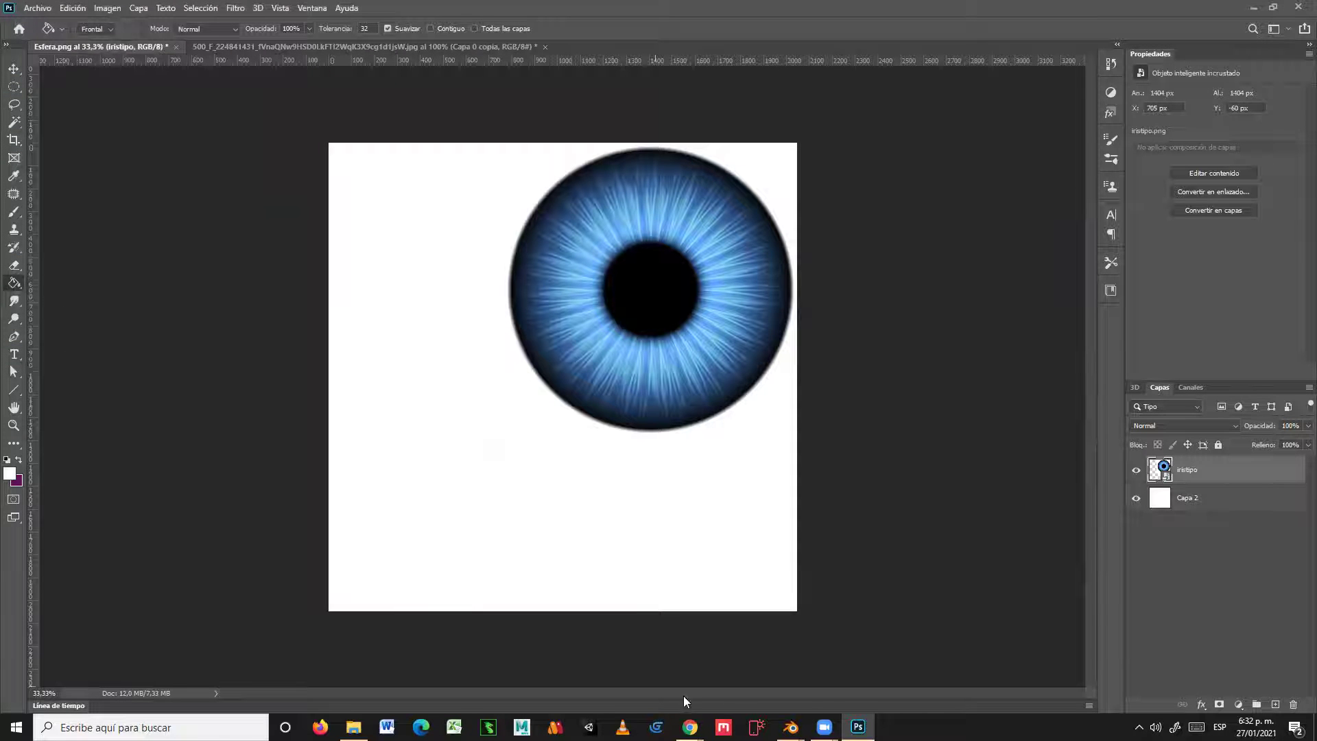
Step: Switch to the eyeball file in Blender and, in the Layout workspace, give Esfera a new material named "material ojo"
mouse_move(790, 726)
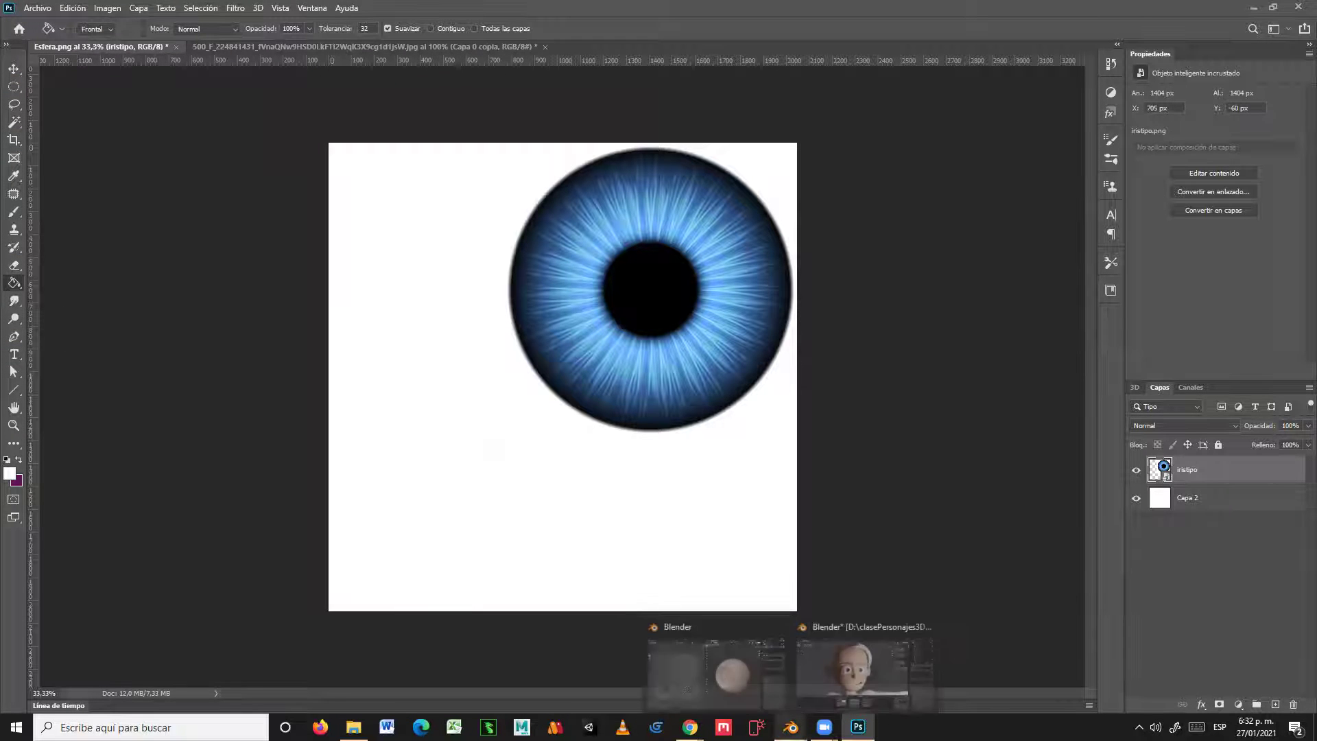
click(757, 685)
middle_drag(766, 550, 749, 530)
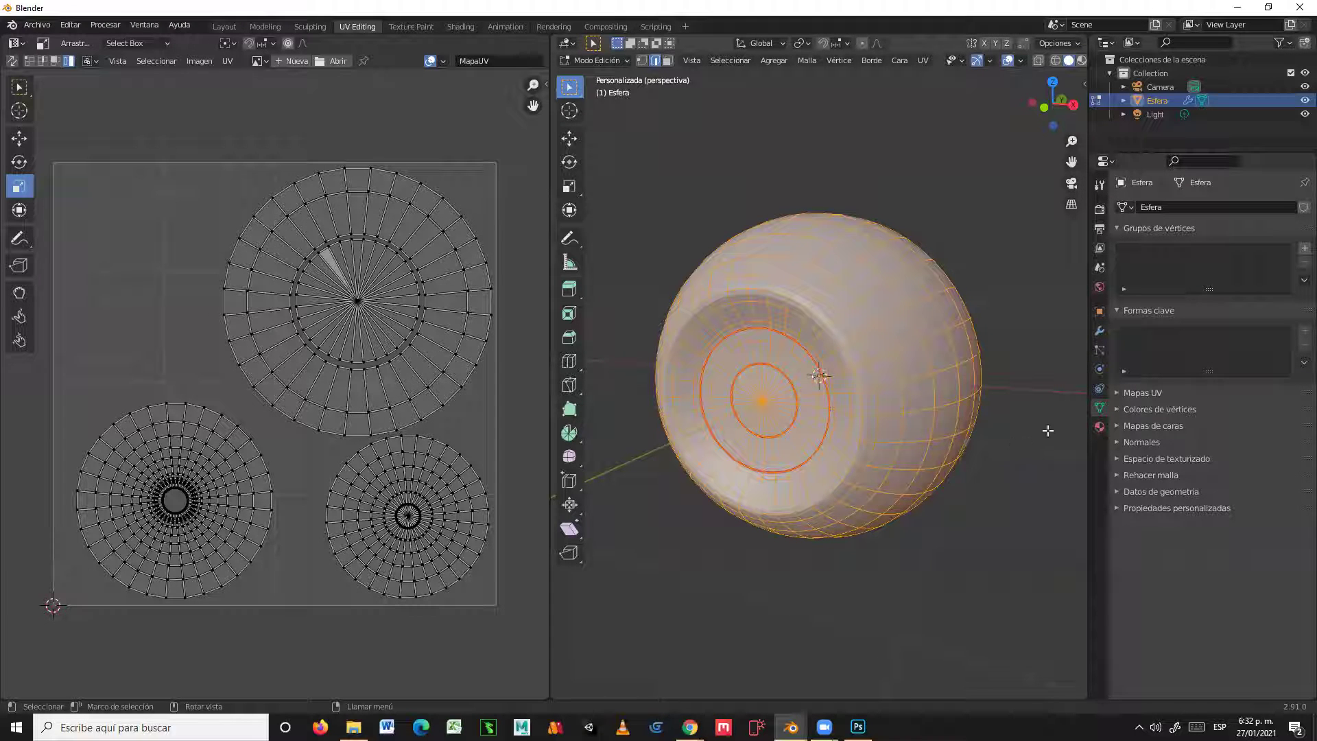
click(1099, 426)
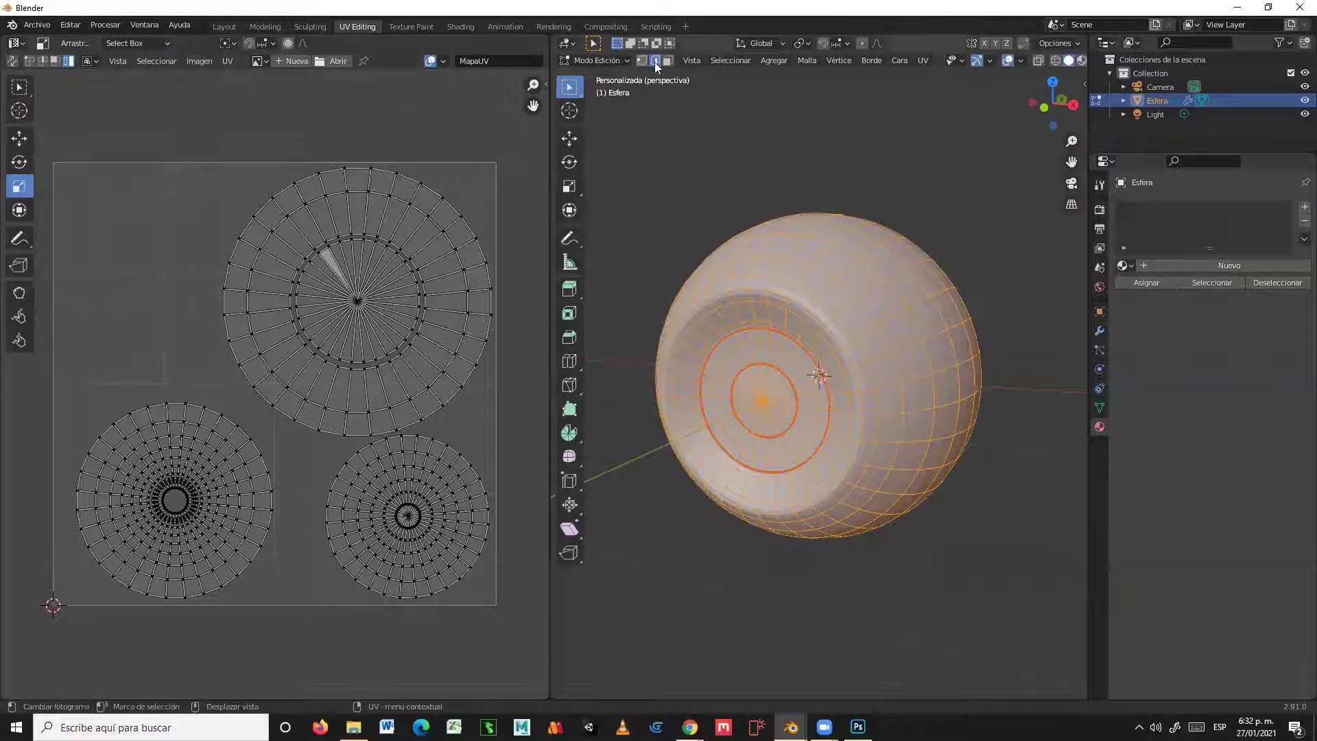
click(227, 26)
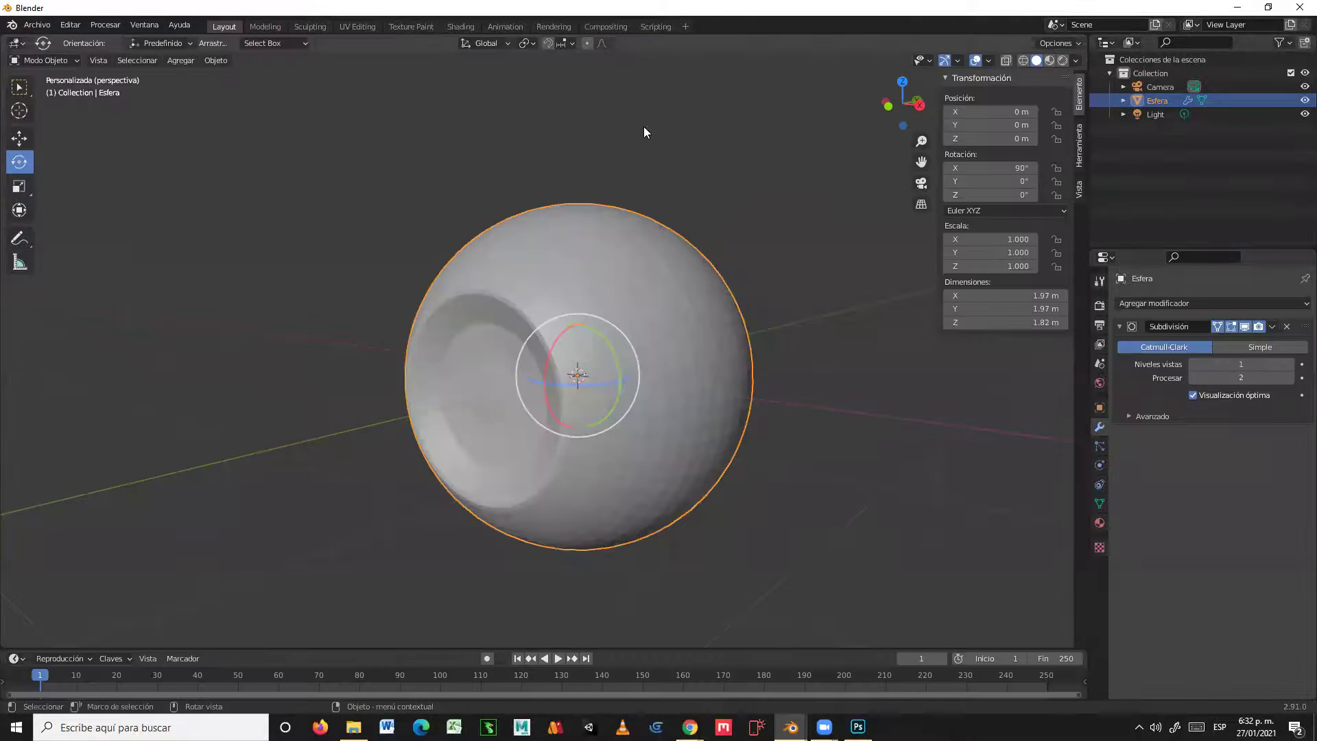
click(1099, 523)
click(1229, 361)
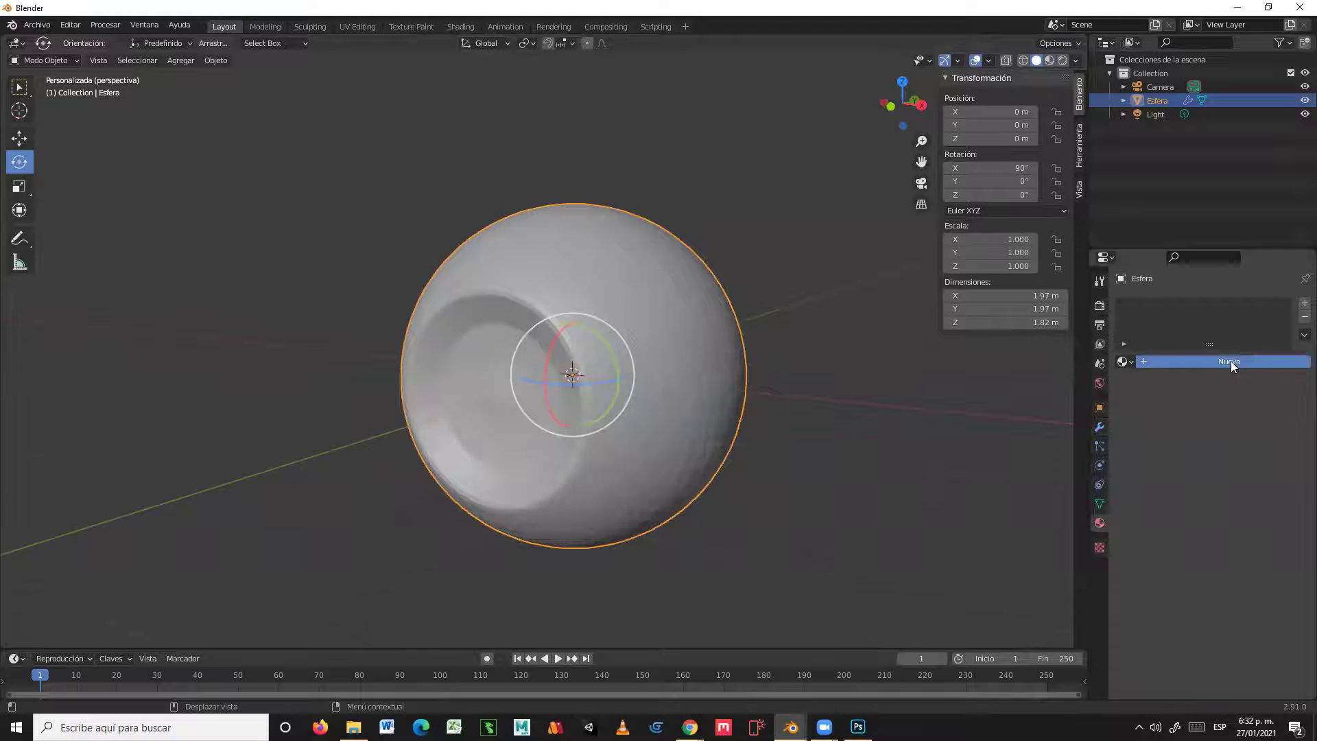
click(1185, 359)
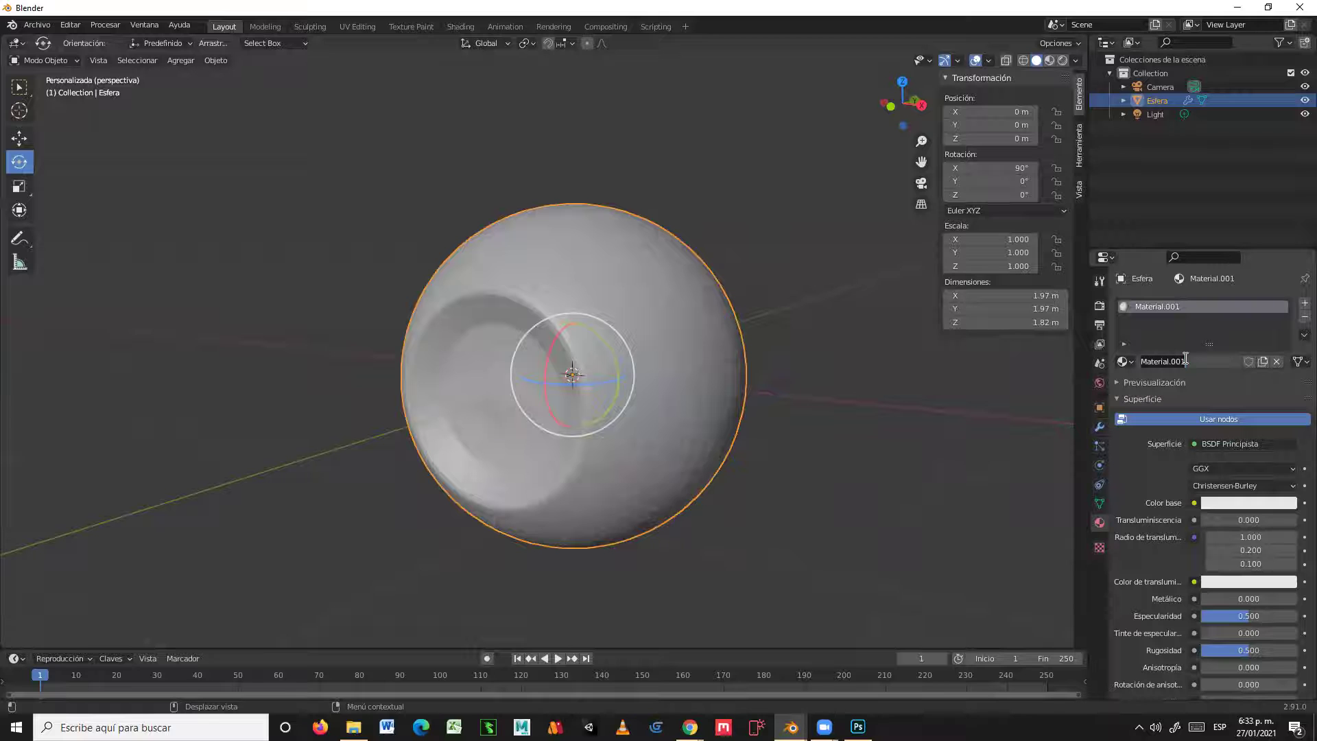
text(material ojo)
key(Return)
Step: Enlarge the timeline area and turn it into a shader editor showing the material's nodes
drag(735, 647, 742, 456)
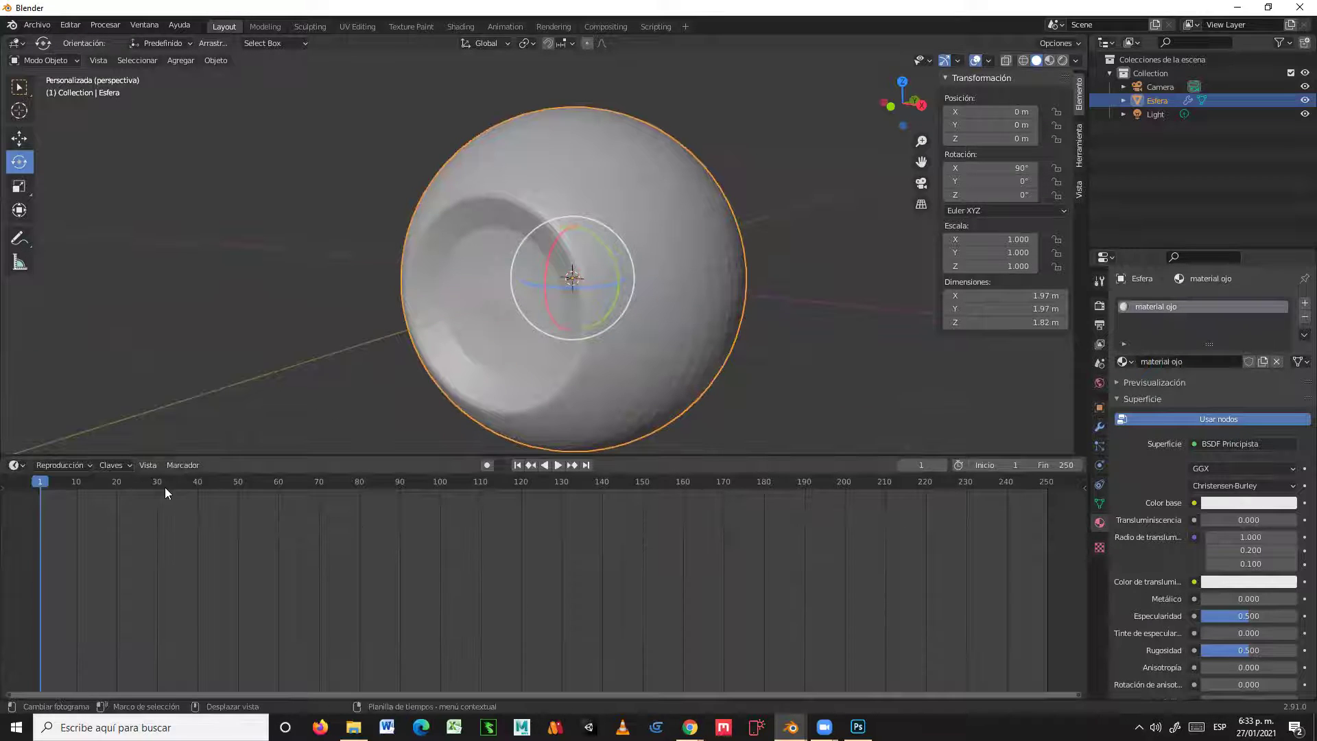
click(16, 466)
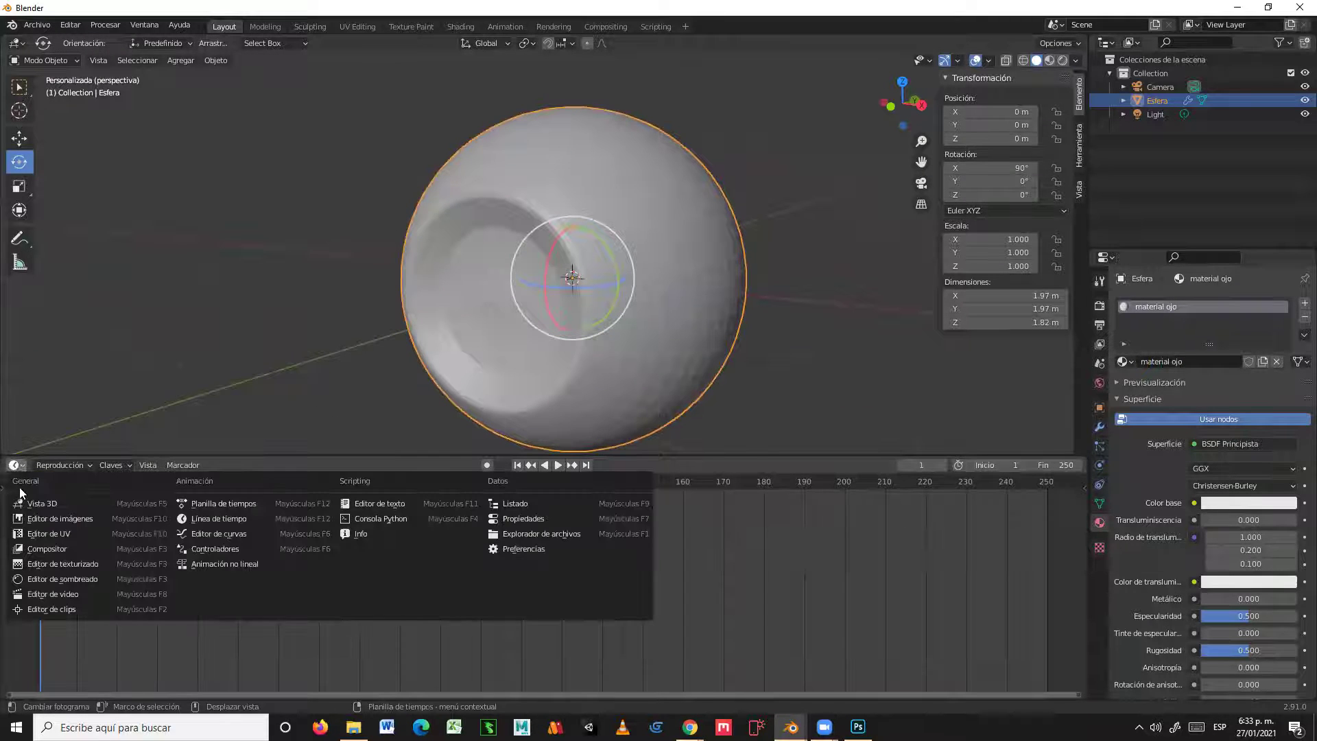
click(43, 584)
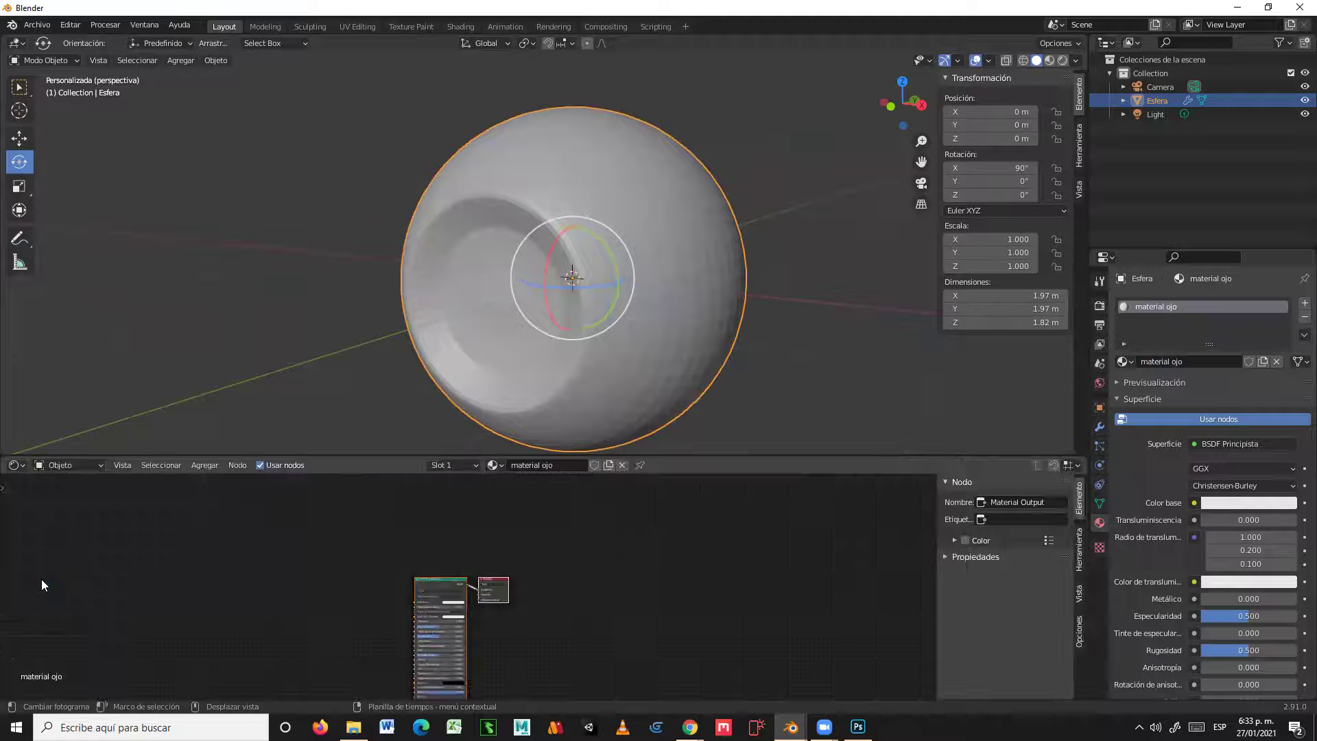
middle_drag(541, 597, 603, 567)
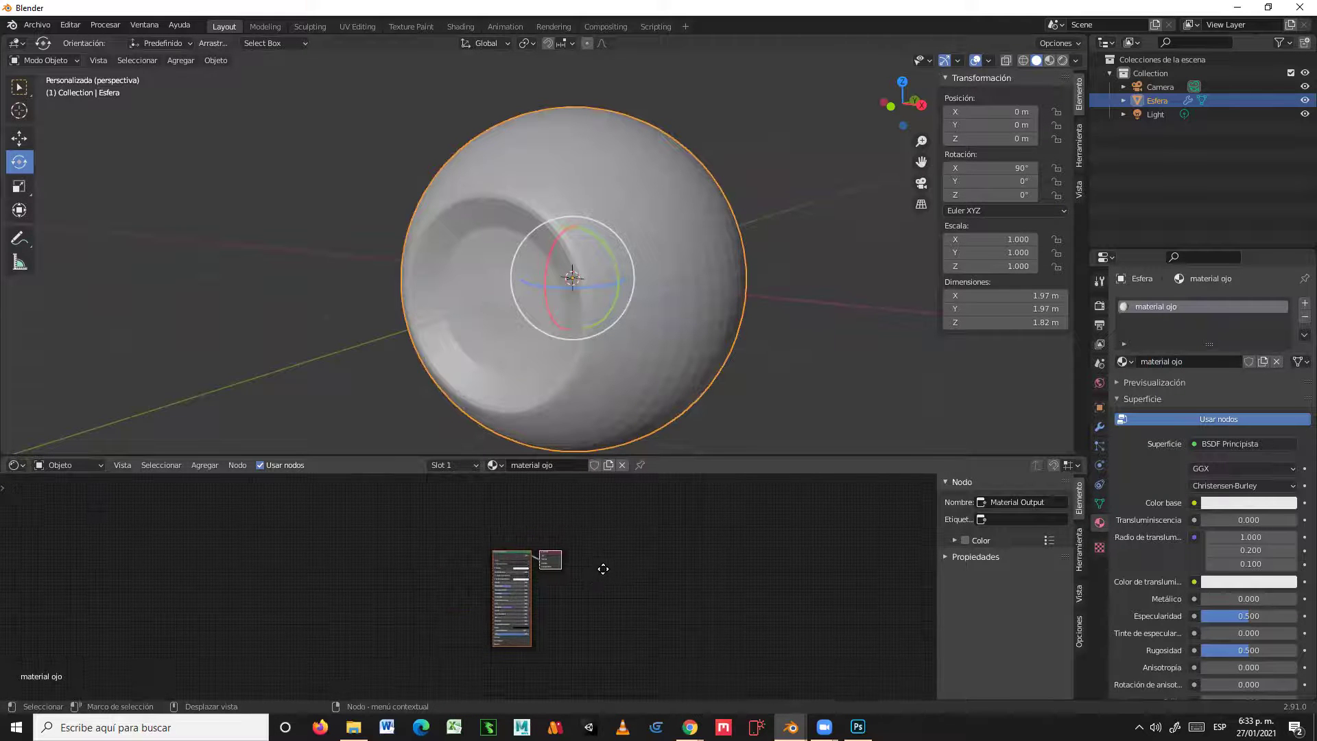
scroll(603, 568, up, 3)
Step: Bring MatOjoTipo from the OjosTipo folder into the material as an image texture node beside the Principled BSDF
click(353, 727)
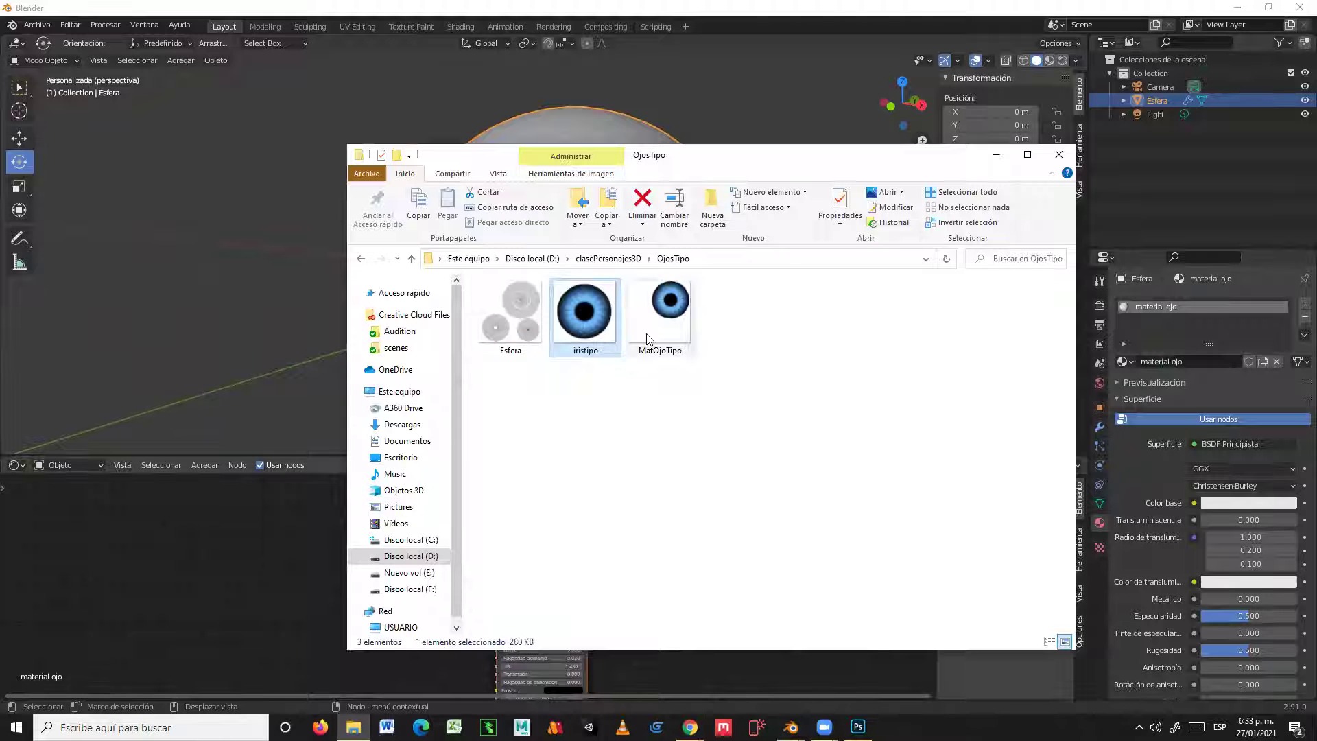
drag(659, 312, 295, 611)
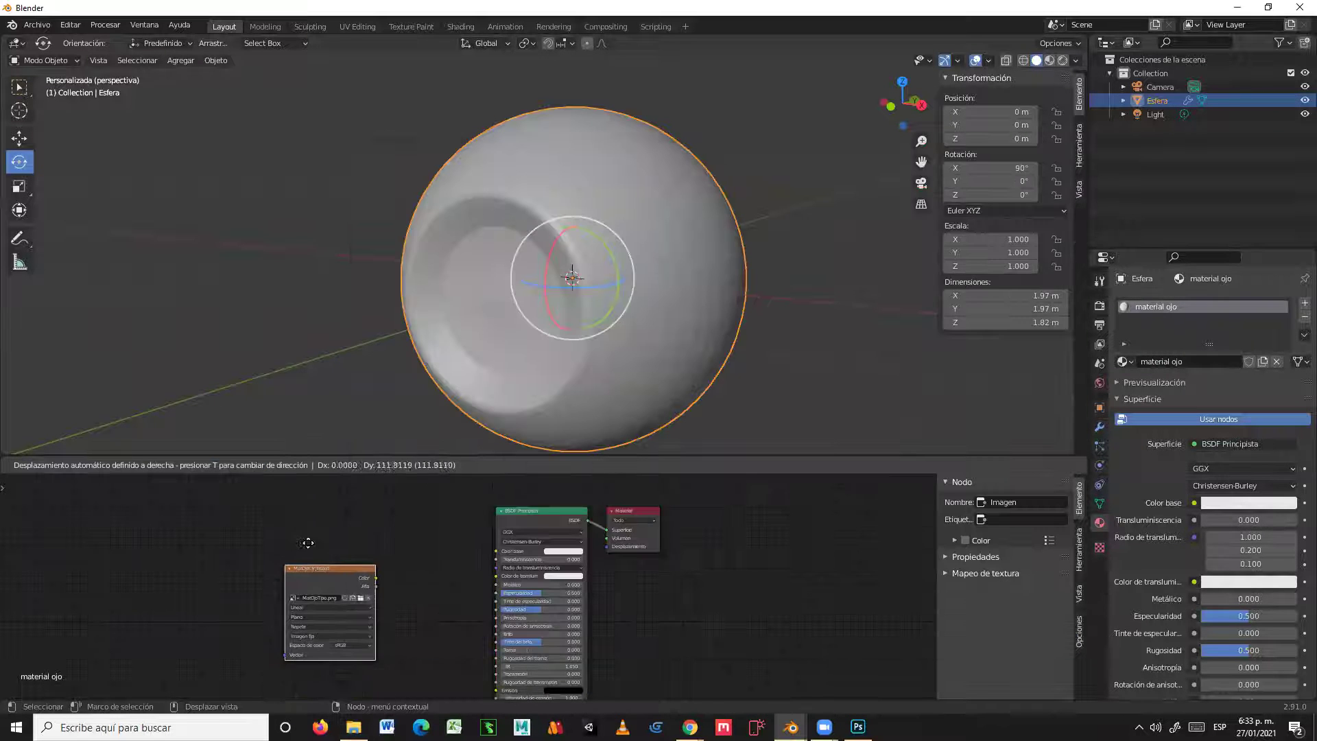
click(361, 493)
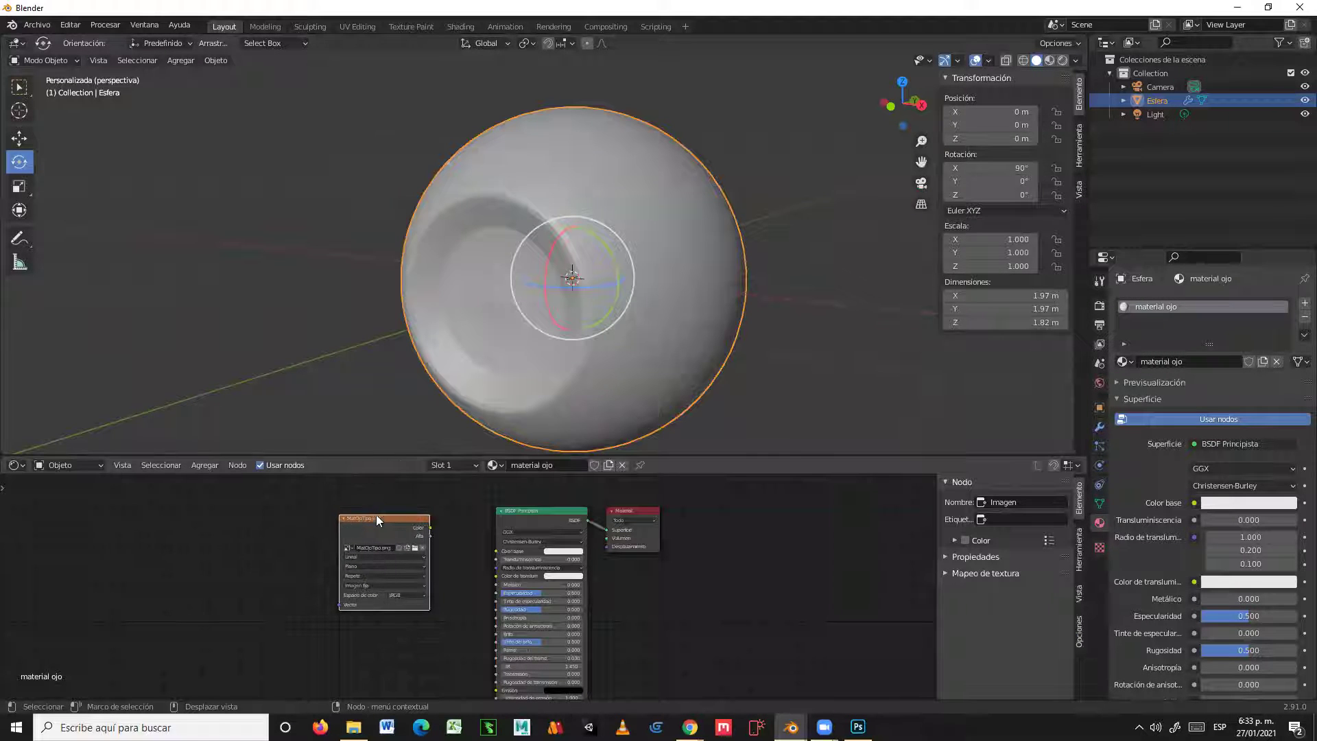
Step: Connect the image's Color output to the Principled BSDF's base color and inspect the eye in rendered shading, ending in front view
click(1063, 60)
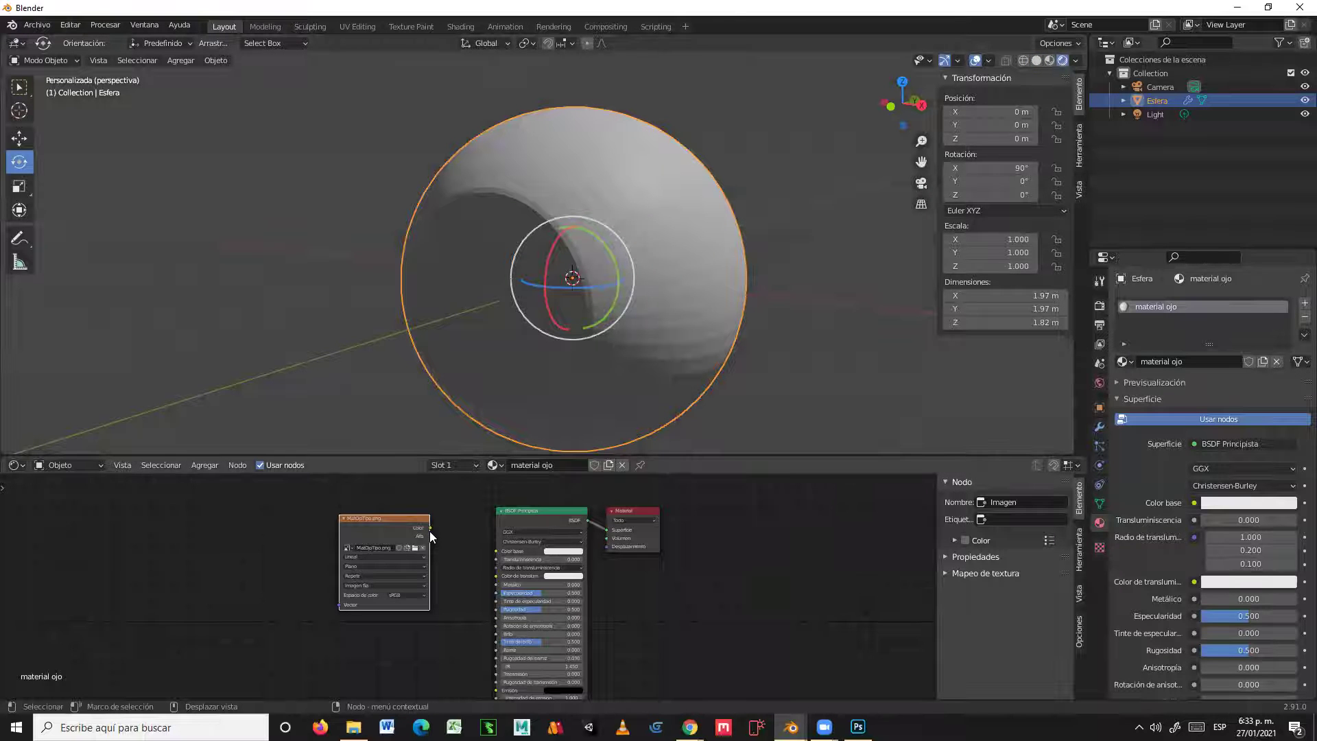
drag(430, 530, 495, 550)
middle_drag(714, 328, 768, 325)
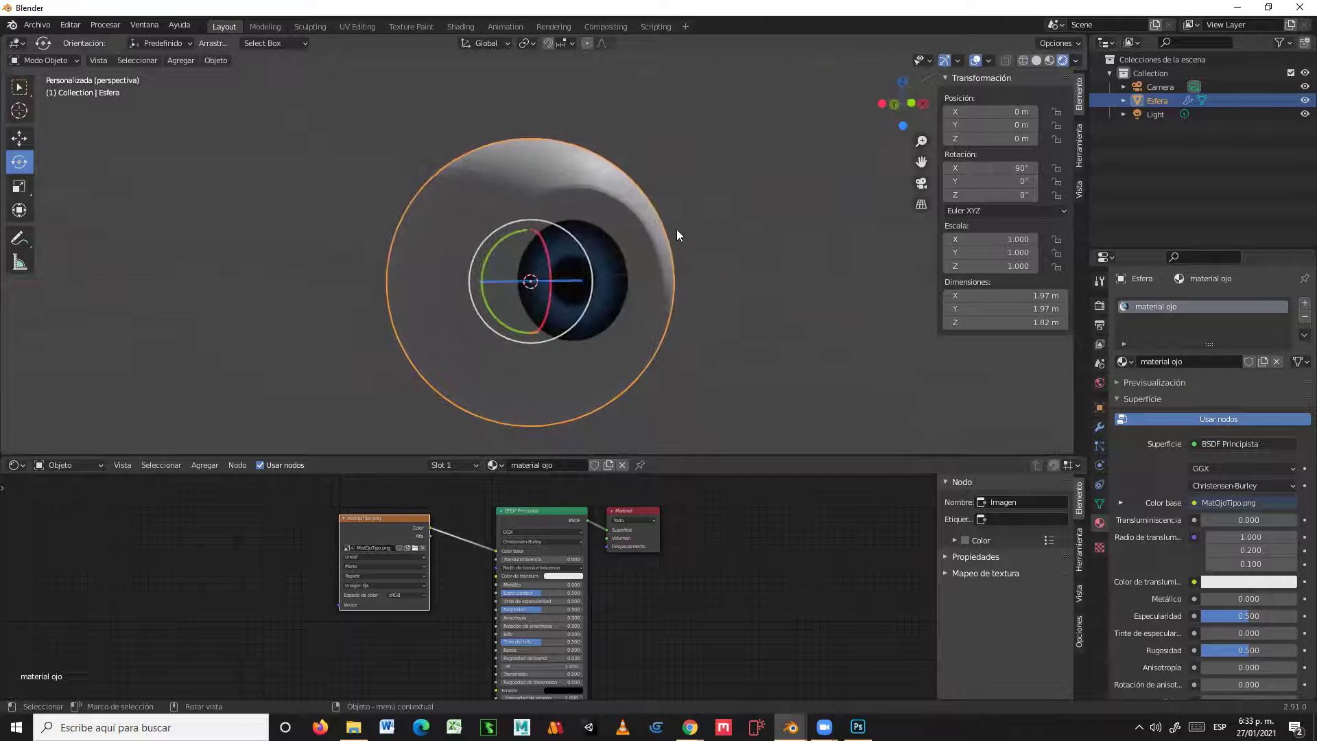
middle_drag(675, 331, 633, 345)
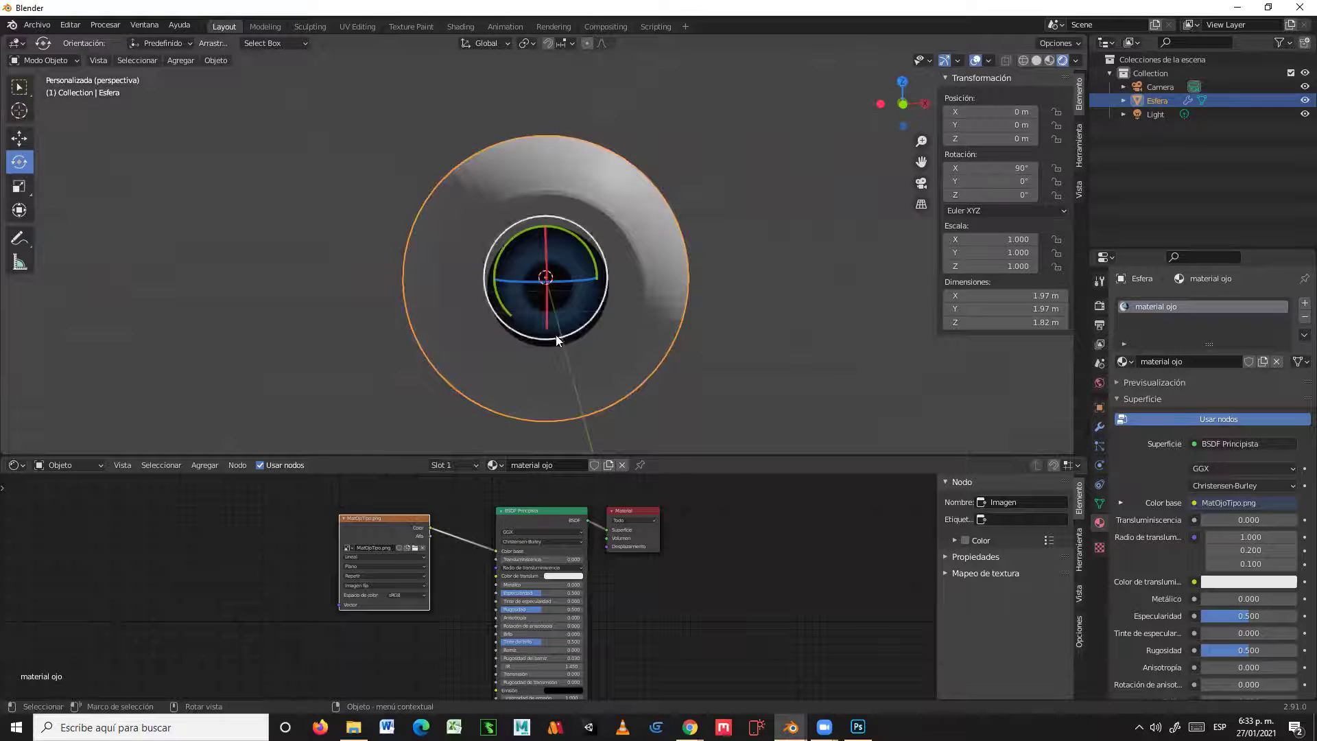
mouse_move(594, 249)
middle_down()
mouse_move(751, 273)
mouse_move(634, 210)
middle_up()
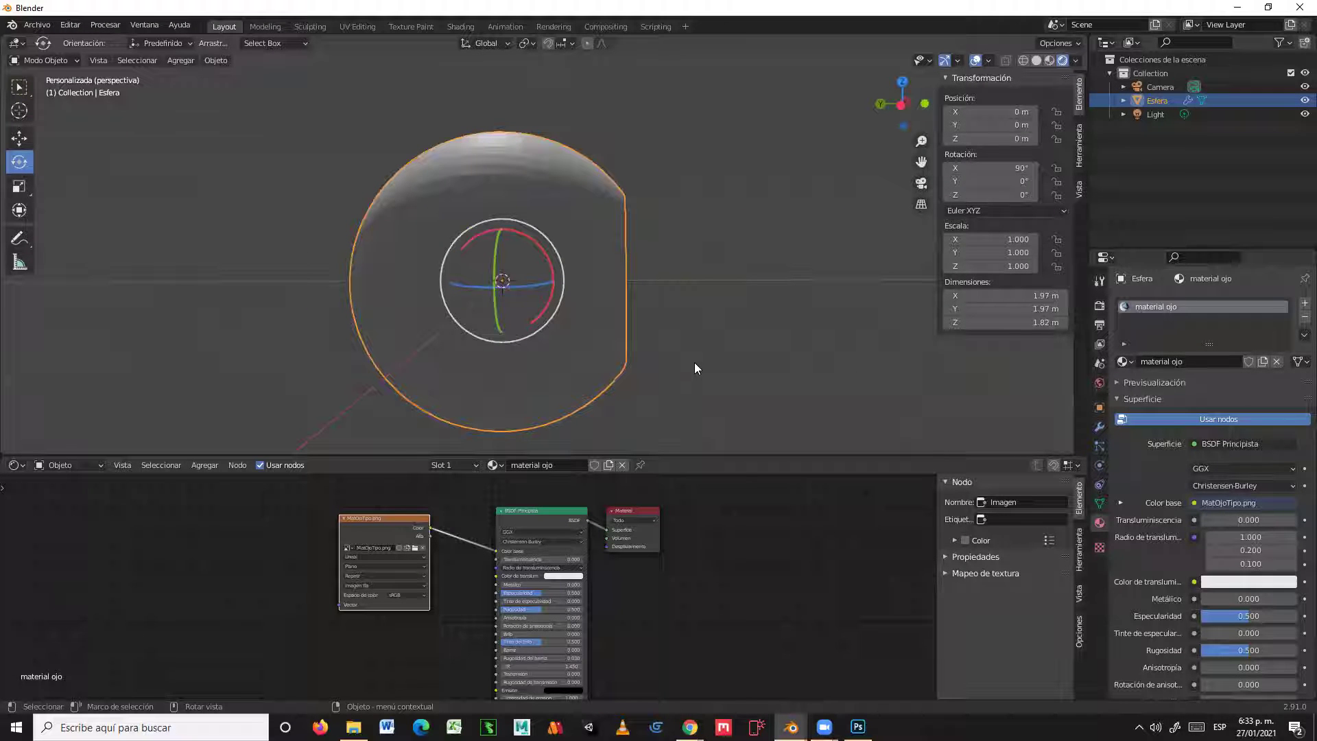
key(KP_1)
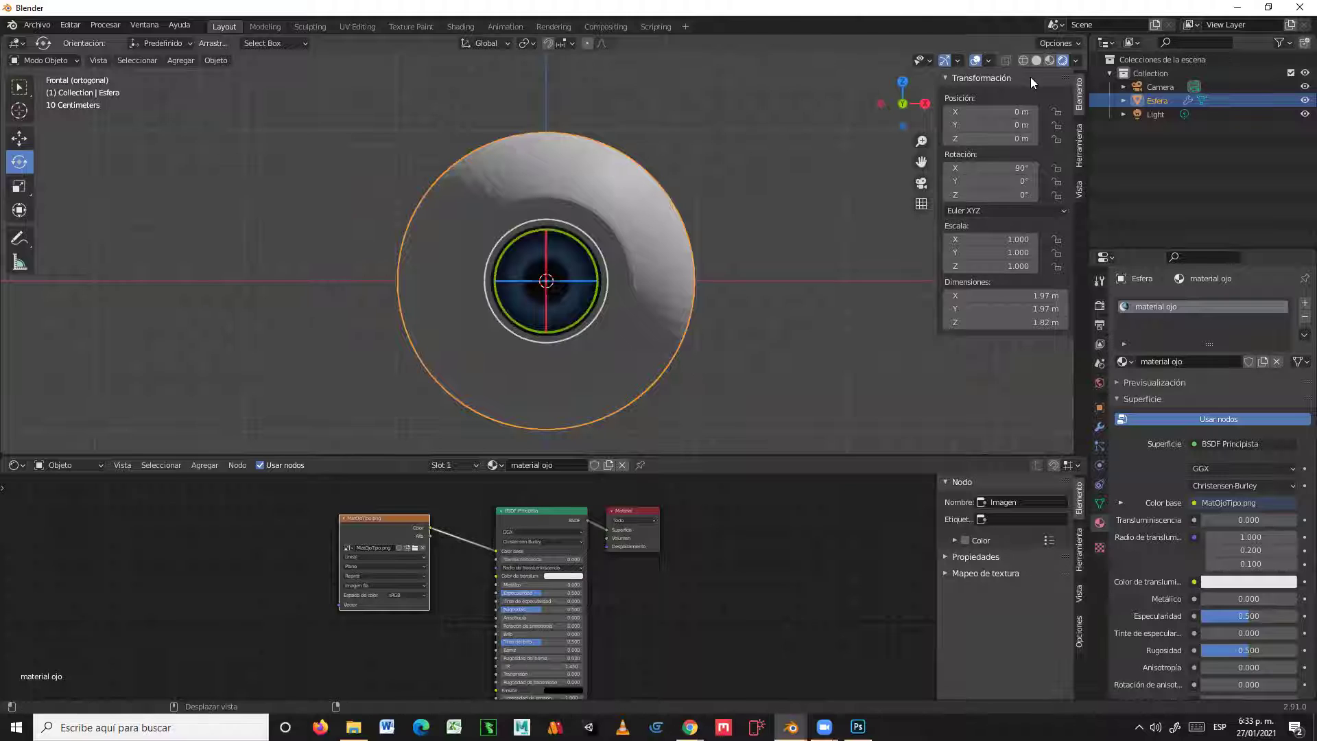
Step: Return the viewport to solid shading and add a UV sphere mesh at the eyeball's center
click(1036, 61)
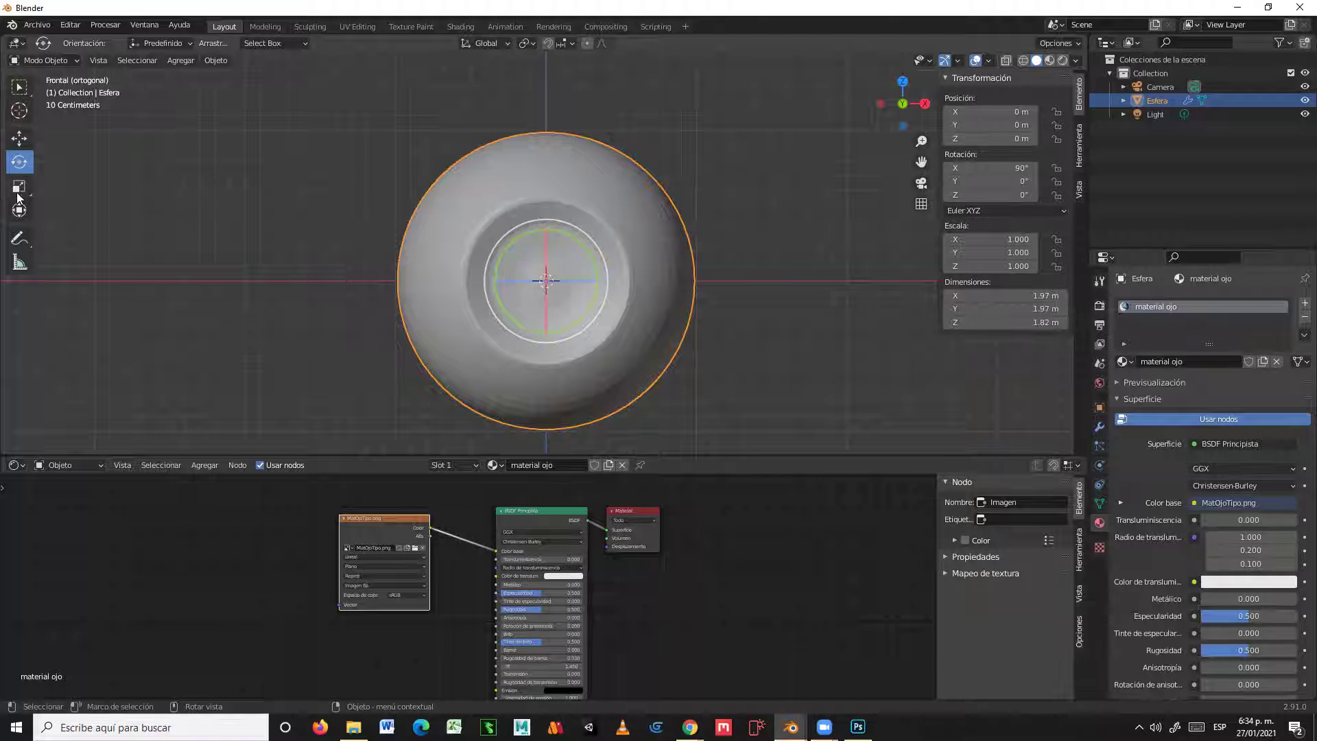
click(183, 60)
mouse_move(206, 77)
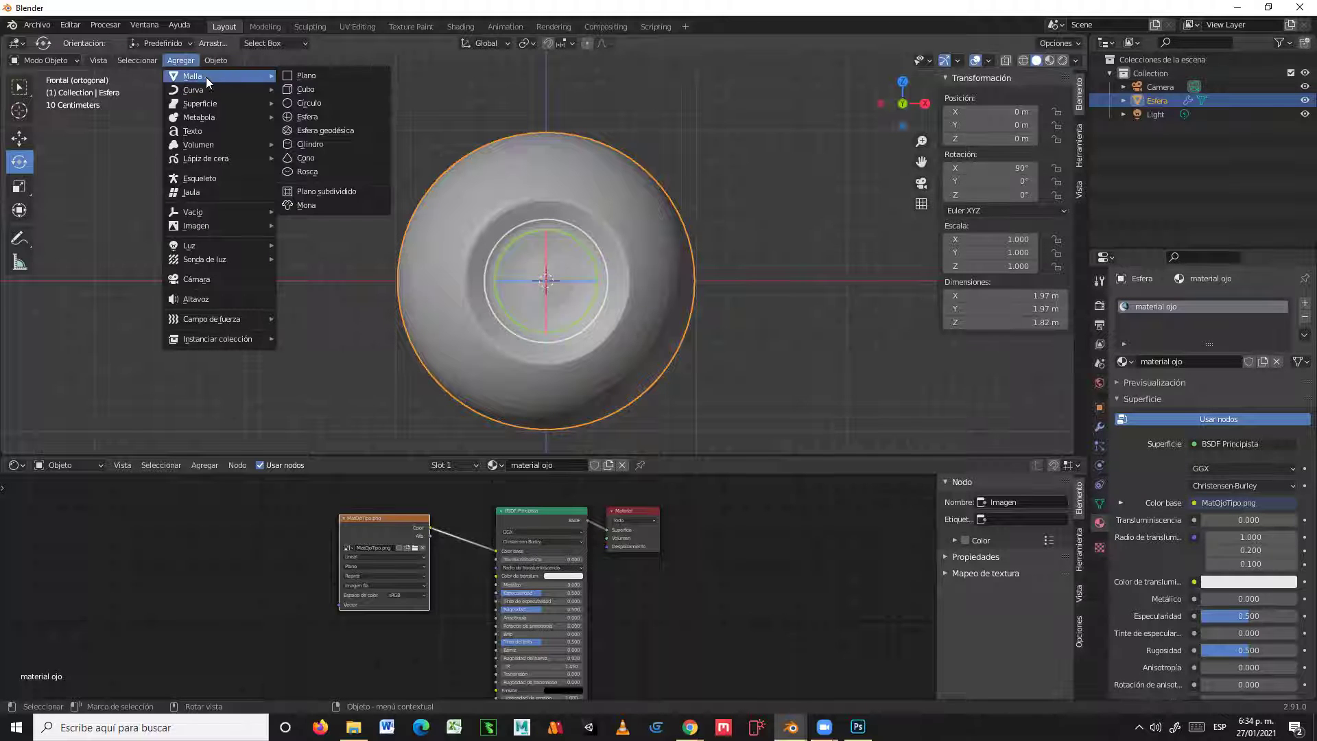
click(321, 116)
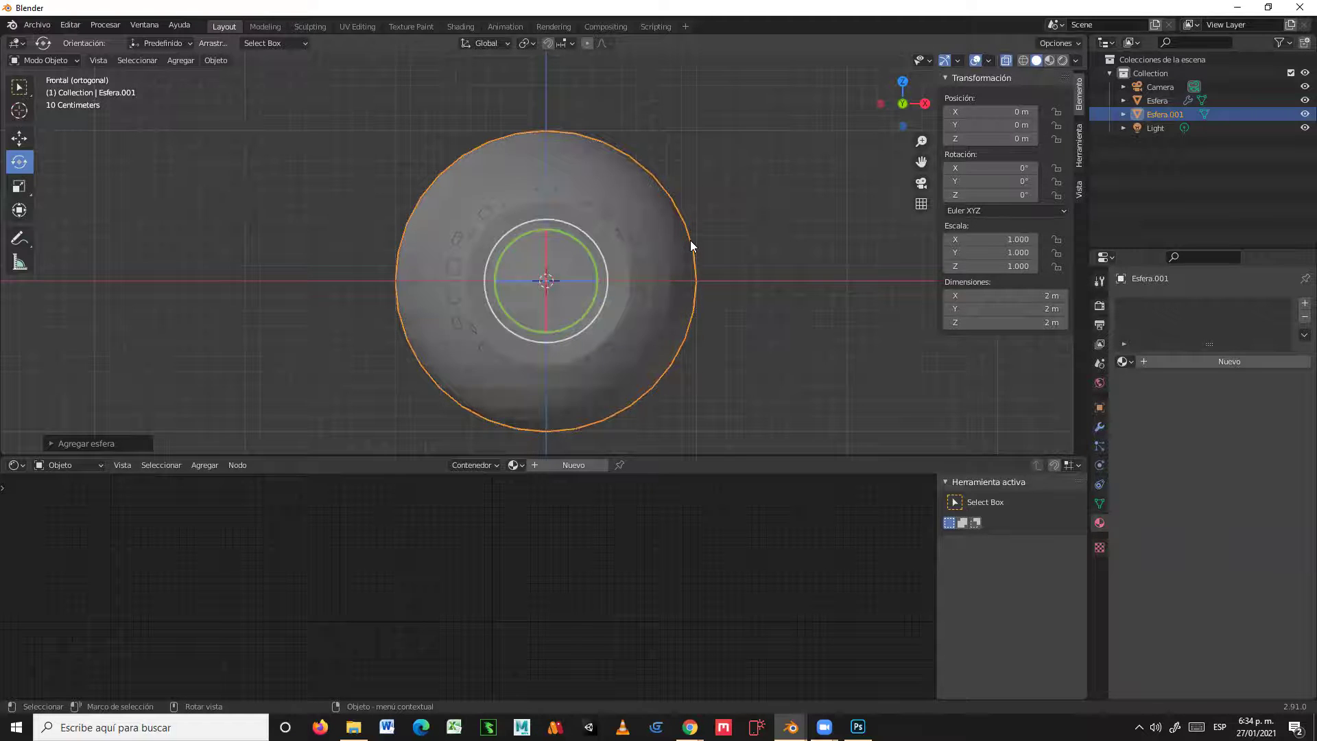
Step: Scale the new sphere uniformly to about 1.008 so it encloses the eyeball closely, and check the gap along its edge
scroll(692, 246, up, 1)
scroll(689, 240, up, 1)
scroll(688, 239, up, 1)
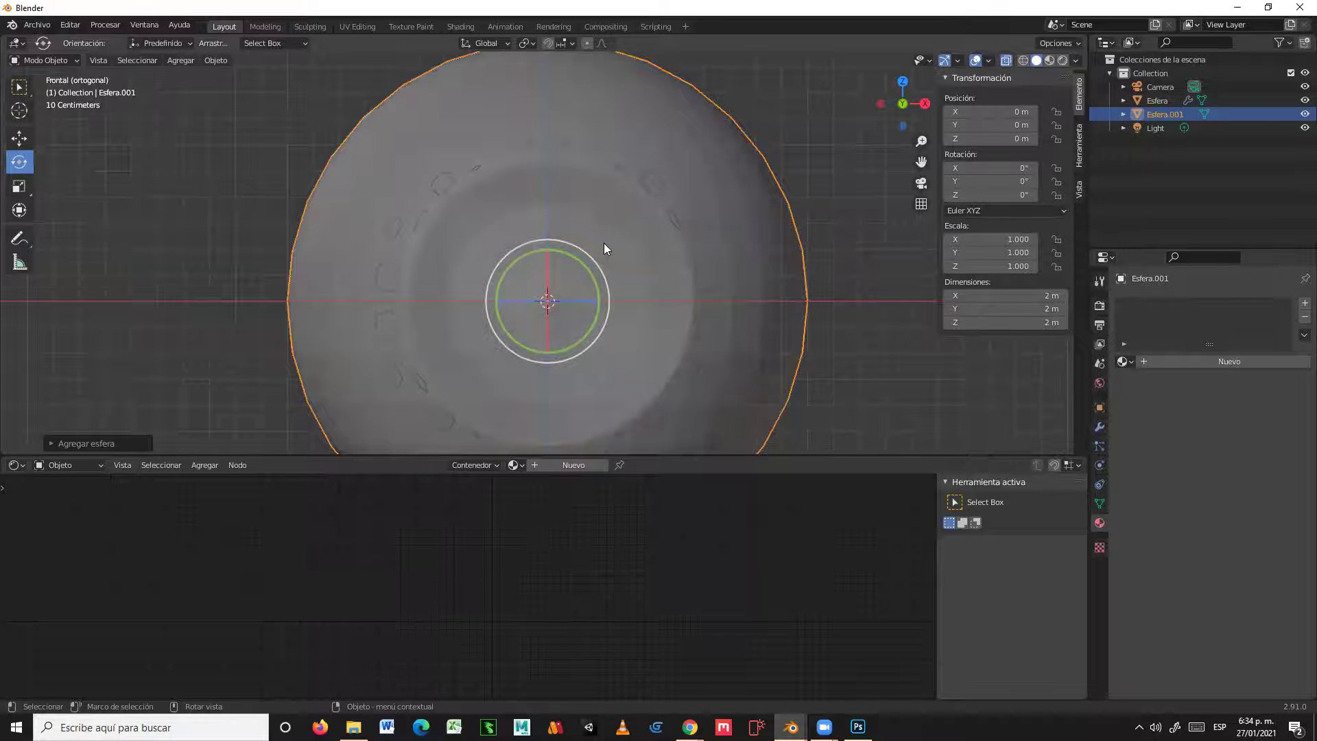
click(20, 186)
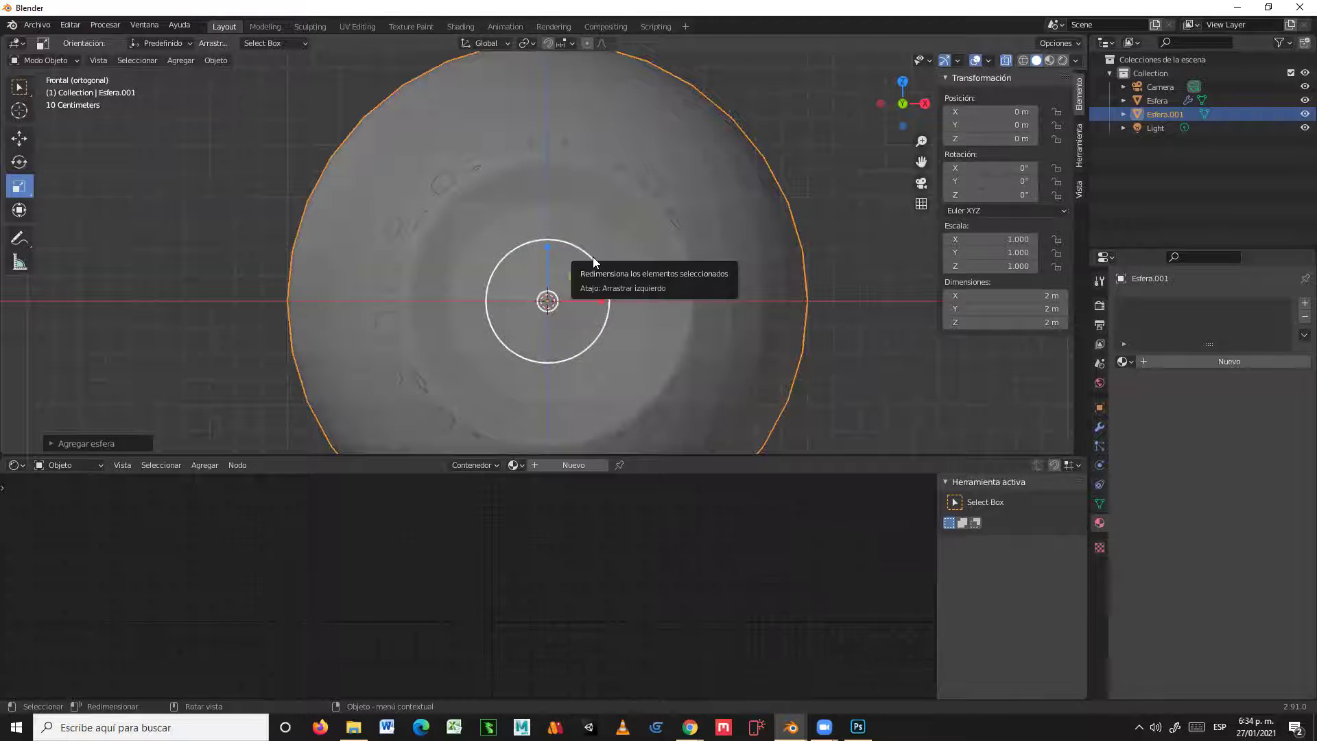
drag(594, 257, 600, 254)
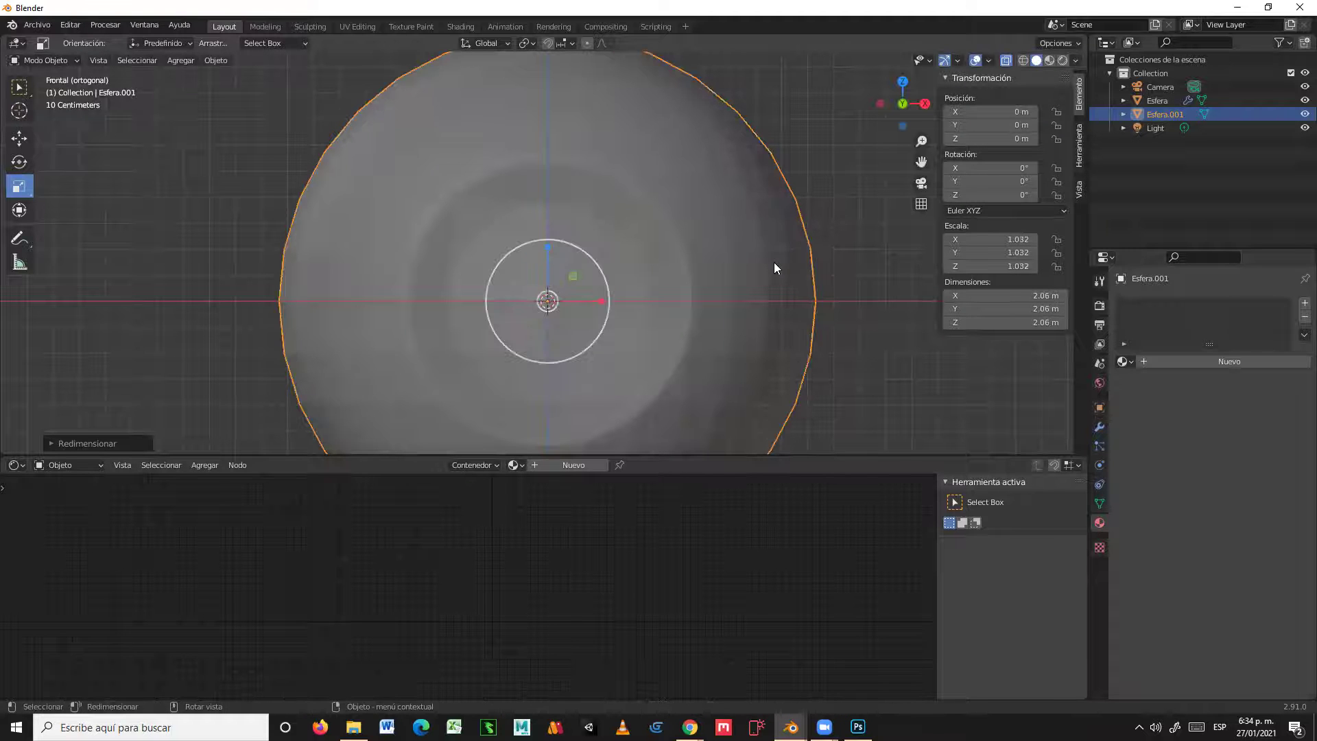
key(ctrl+z)
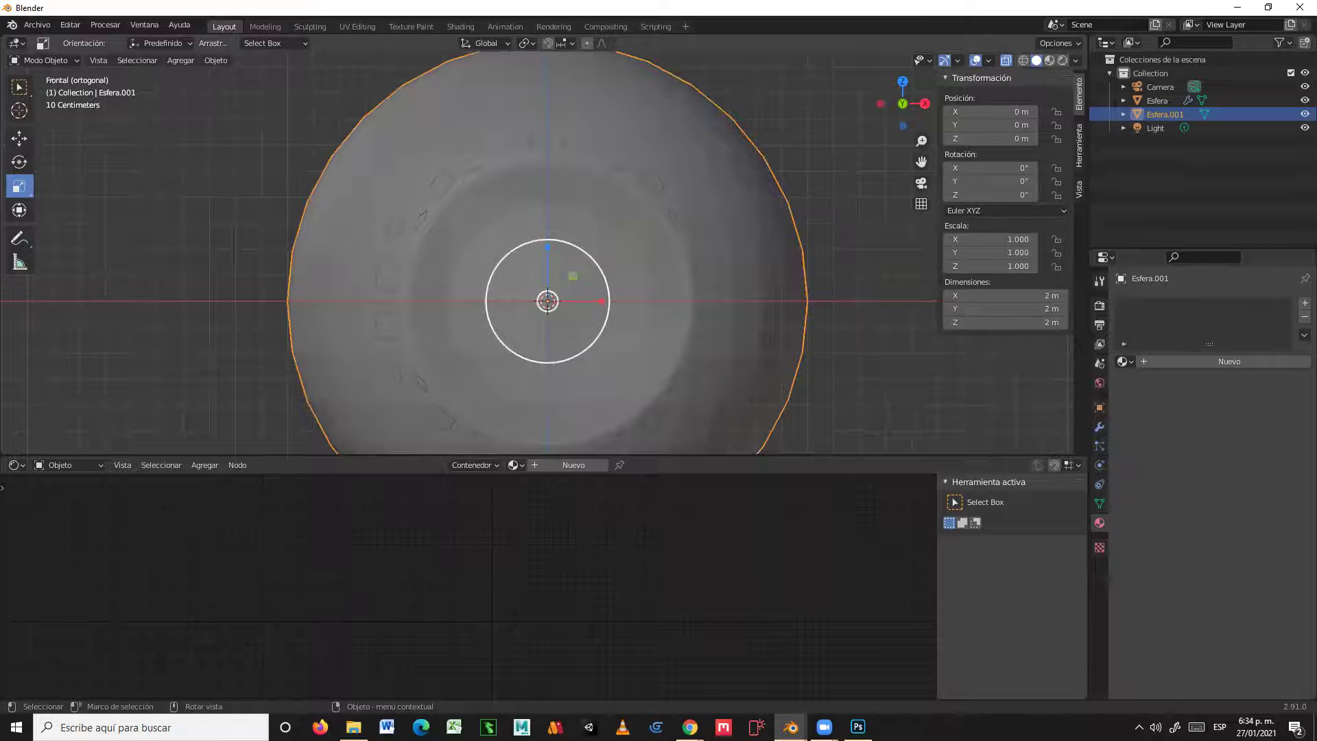
drag(595, 258, 602, 259)
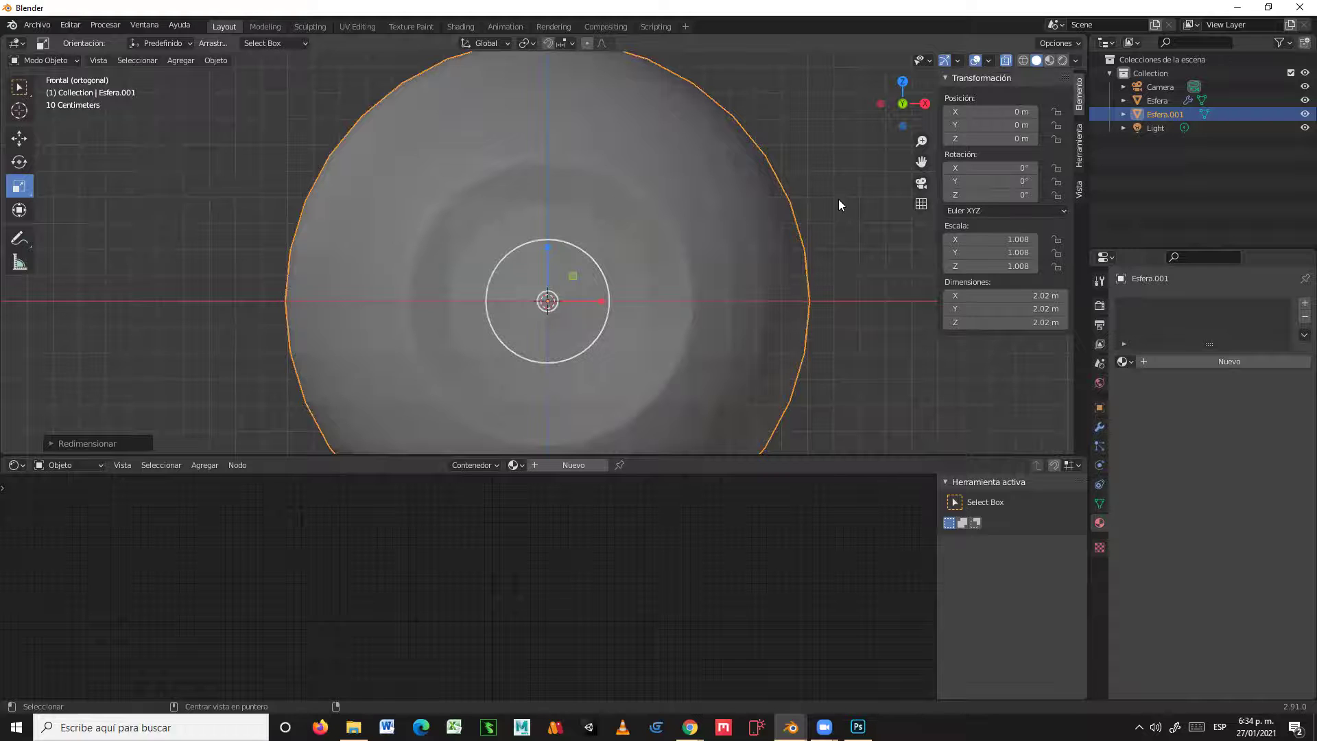
scroll(657, 313, up, 6)
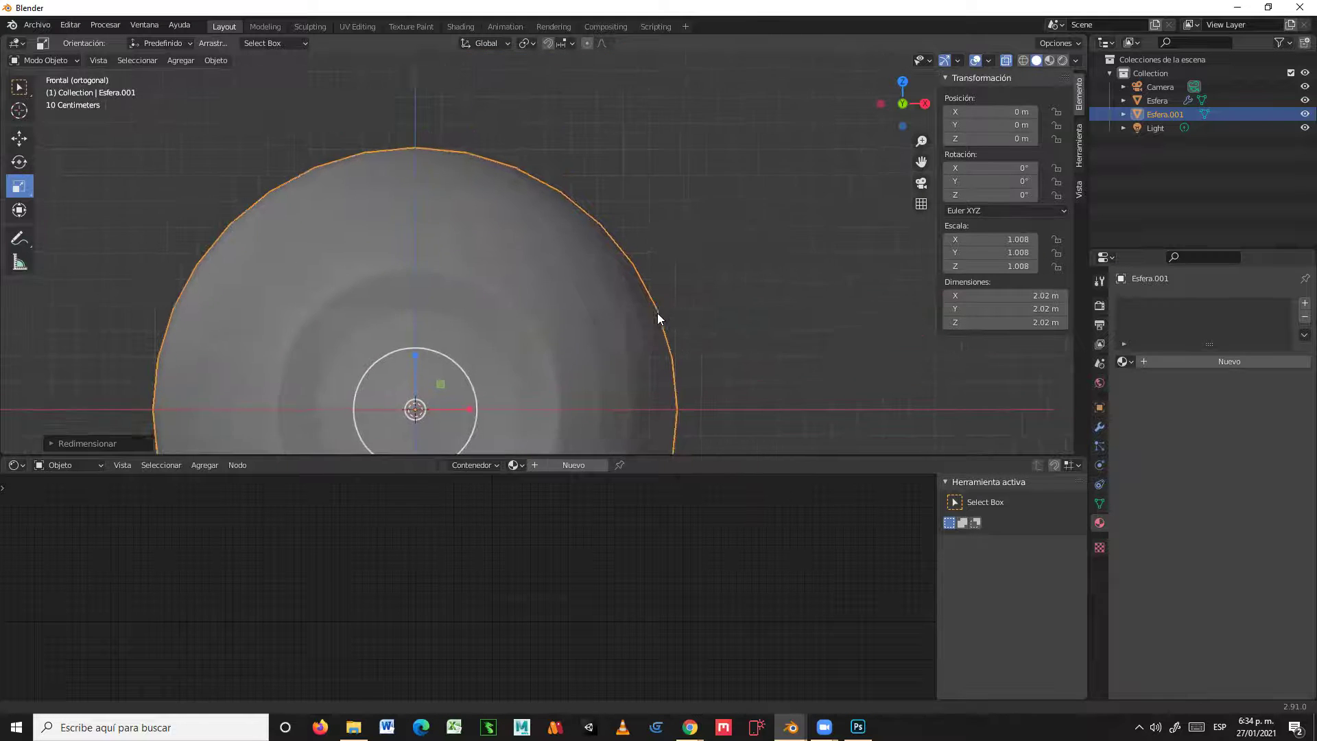
scroll(644, 291, up, 3)
scroll(713, 223, up, 2)
shift+middle_drag(725, 218, 491, 299)
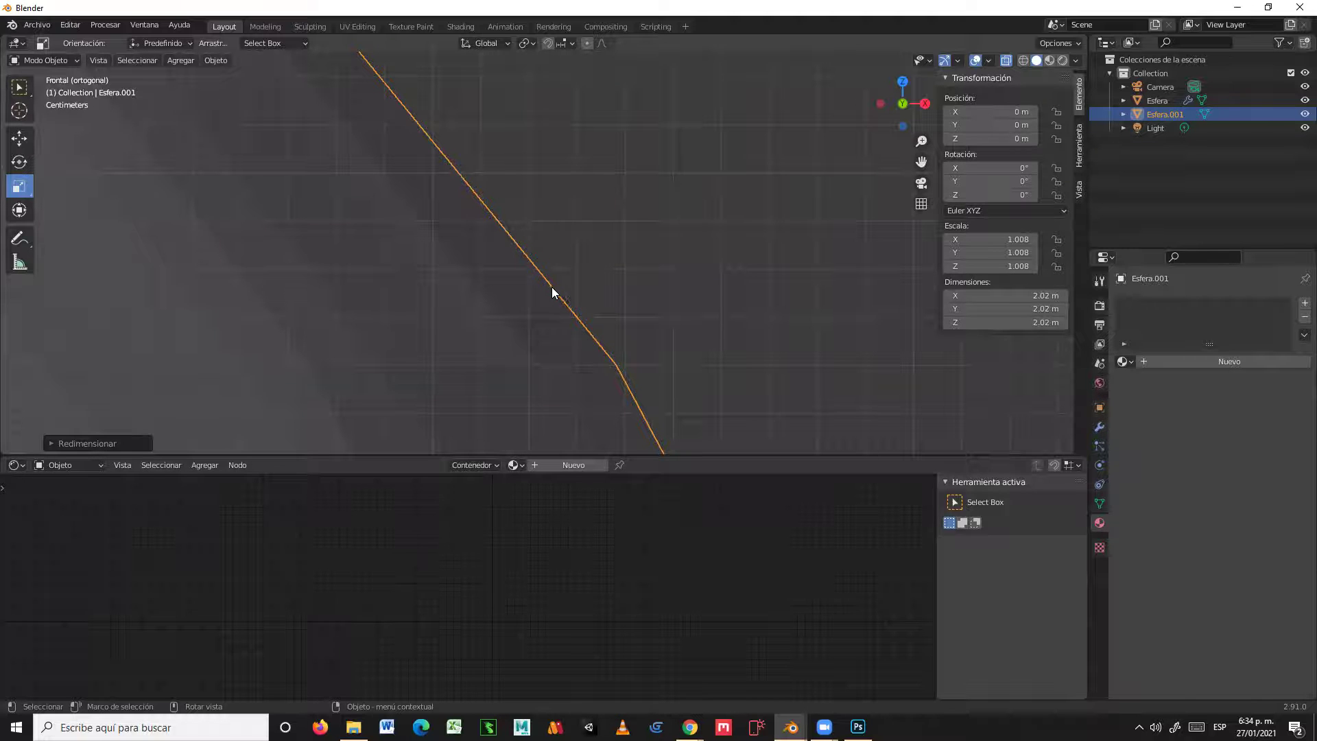
scroll(534, 288, down, 5)
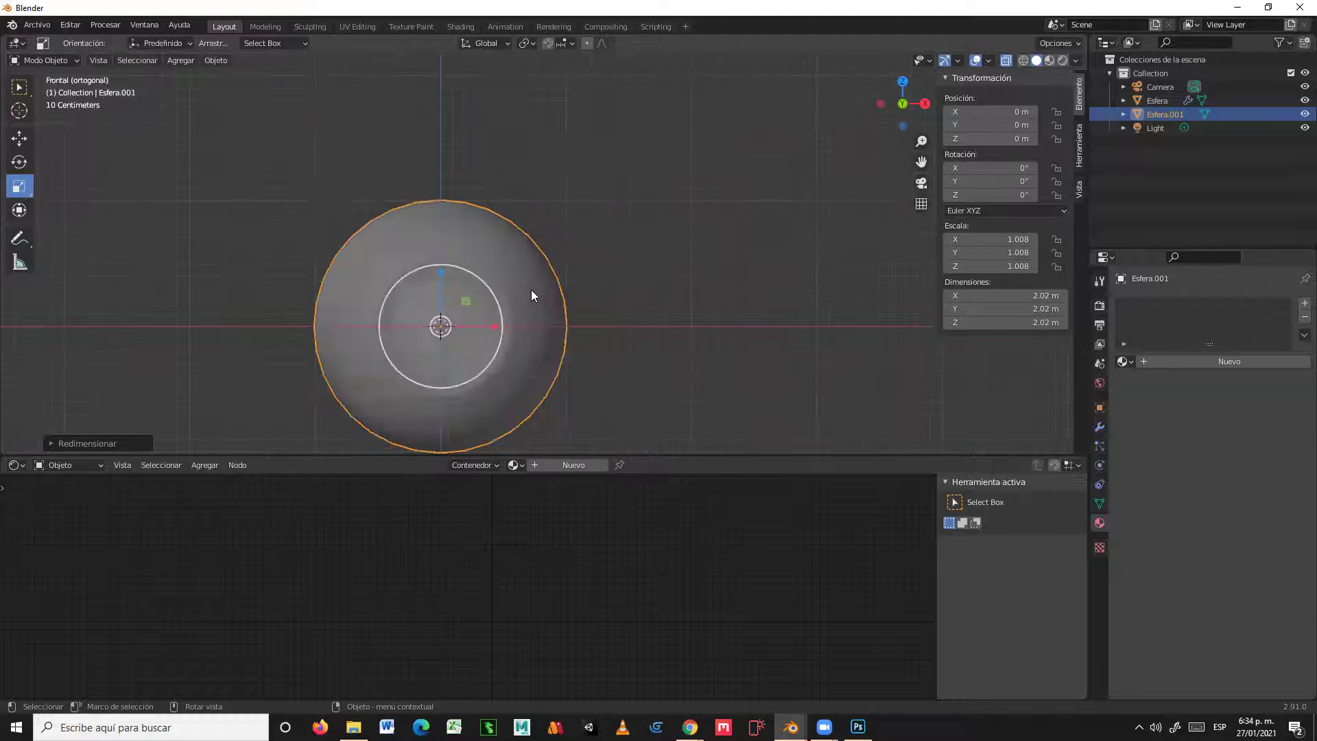
Step: Apply smooth shading to the outer sphere that encloses the eyeball
middle_drag(605, 371, 697, 305)
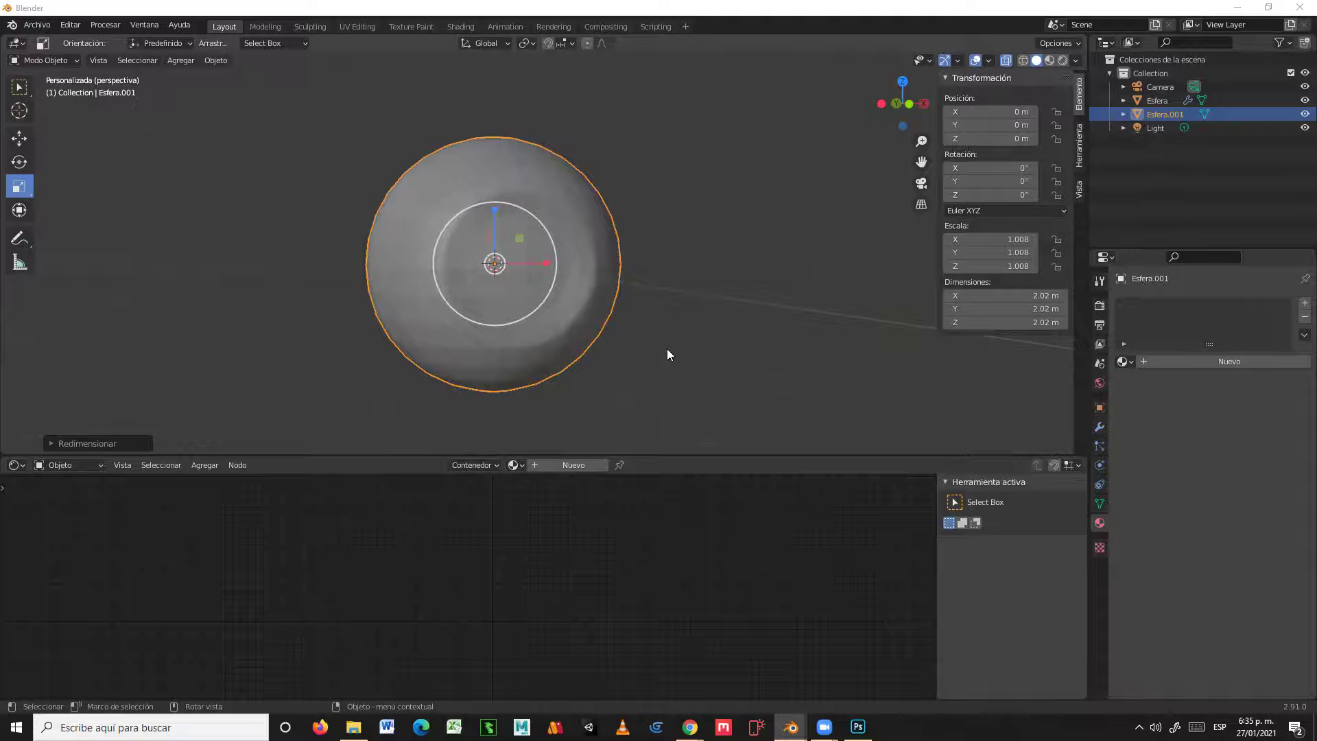
middle_drag(652, 354, 621, 354)
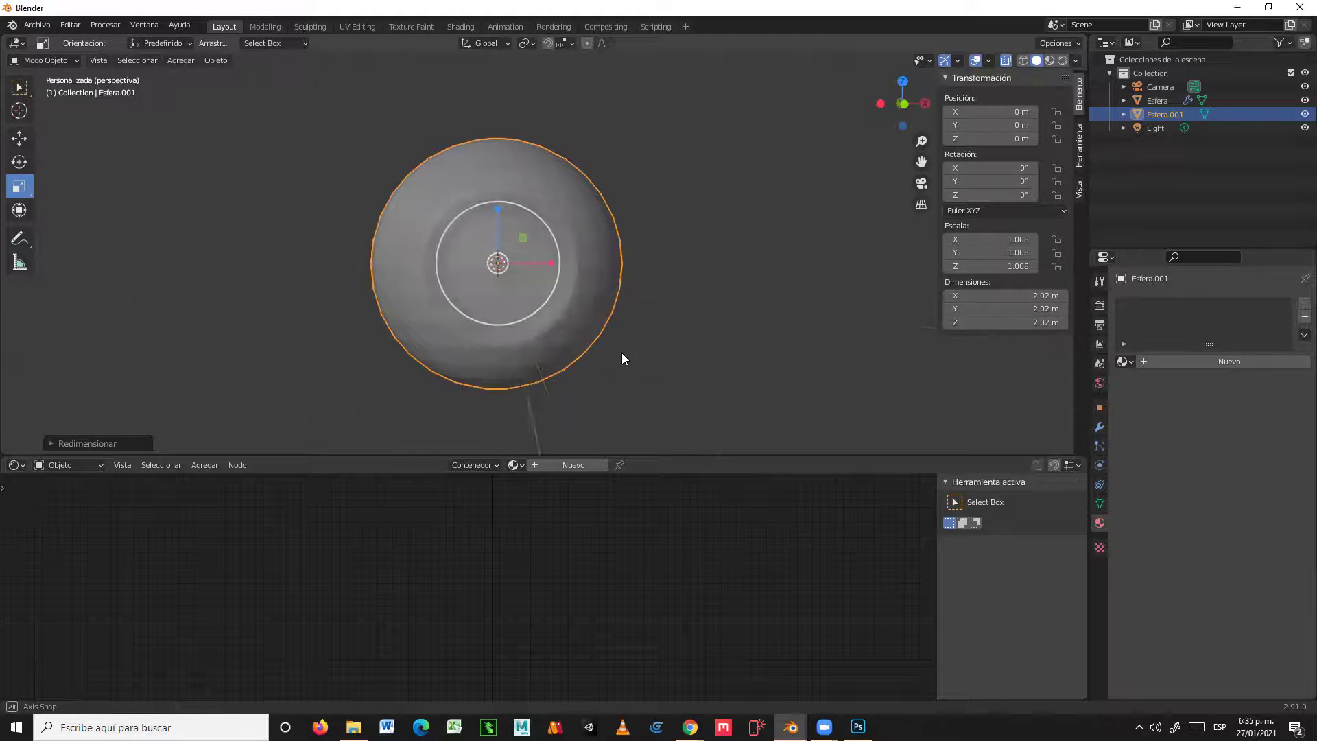
right_click(593, 206)
click(591, 202)
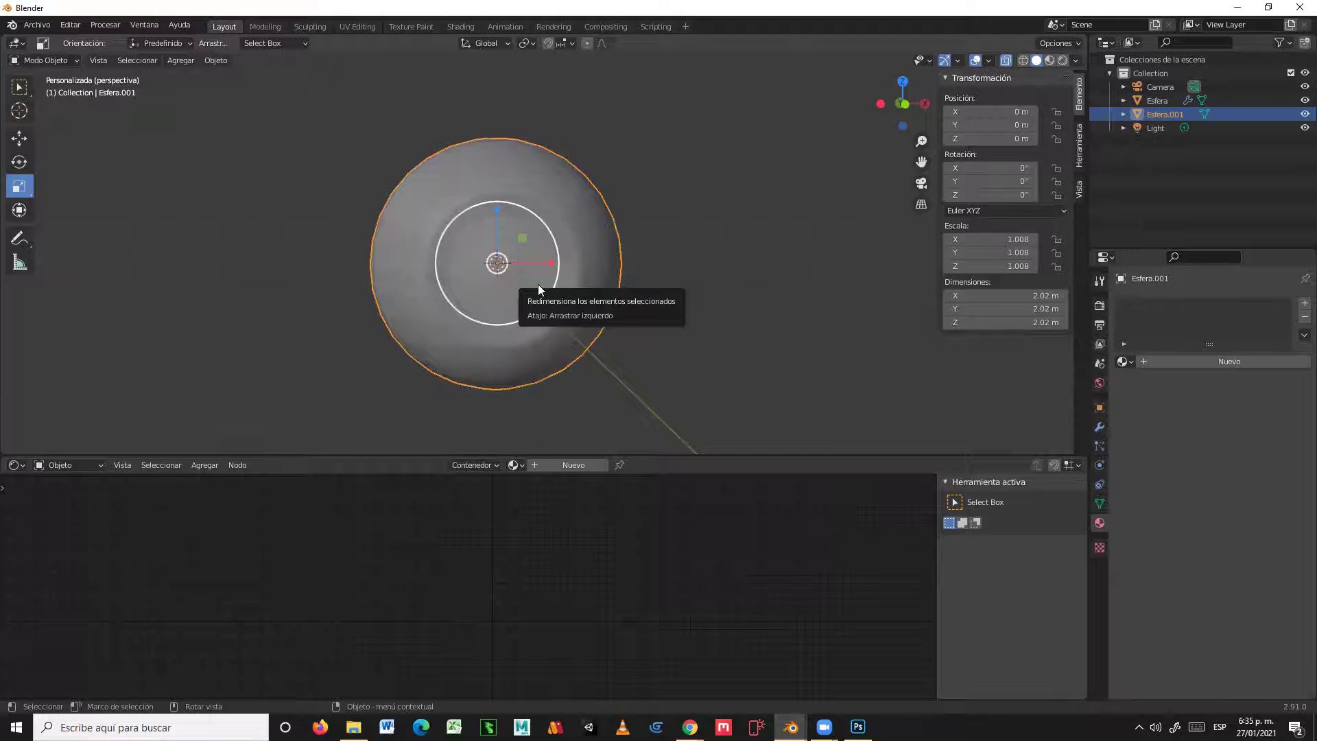
Step: Hide the outer sphere to apply smooth shading to the inner eyeball, and restore the outer sphere's visibility
click(1301, 113)
click(593, 194)
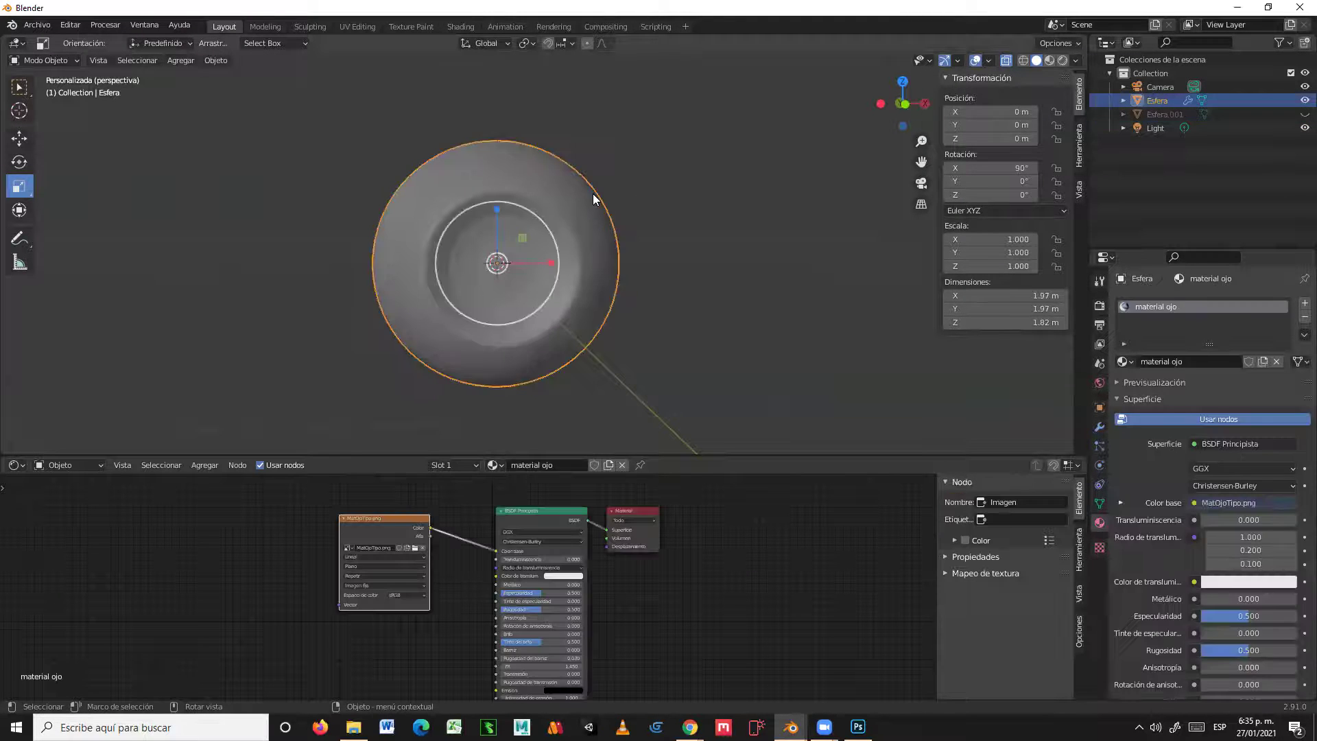
right_click(592, 193)
click(596, 194)
mouse_move(674, 256)
middle_down()
mouse_move(622, 251)
mouse_move(668, 249)
middle_up()
click(1304, 114)
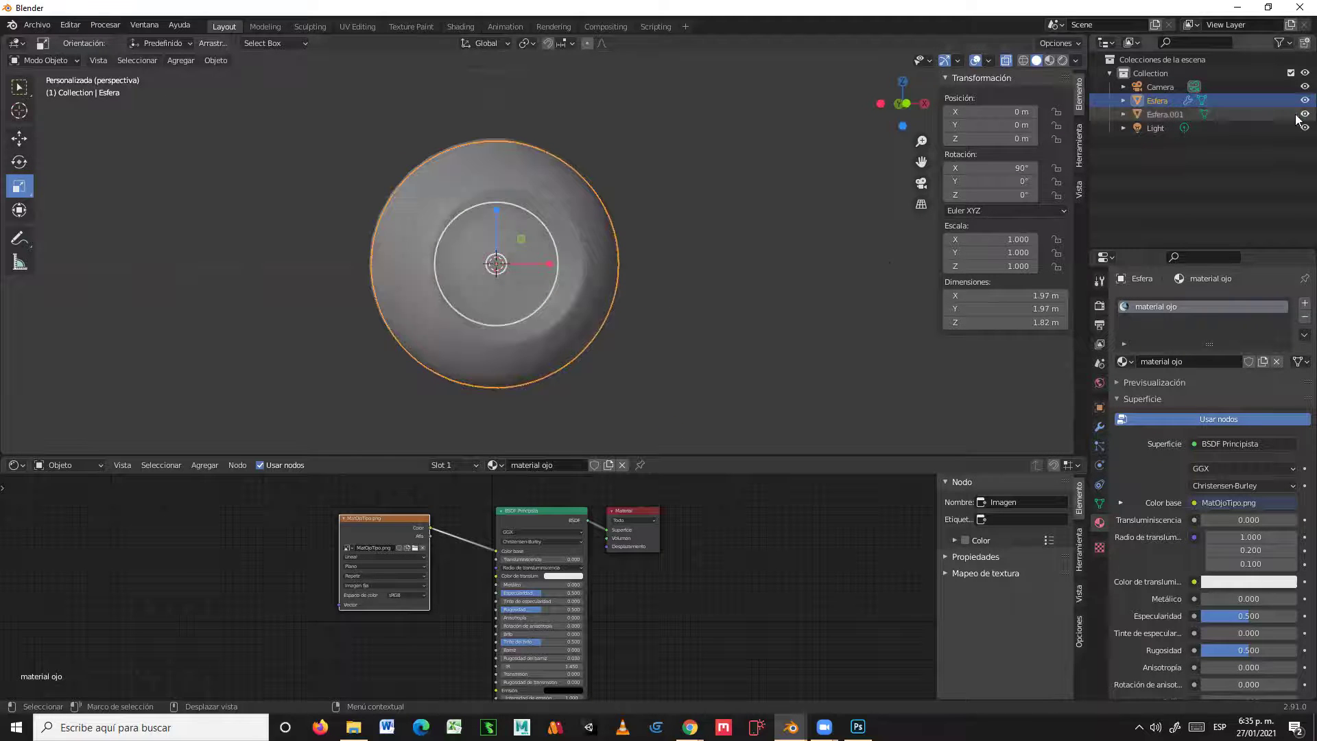
Step: Give the outer sphere a new material named "cristal ojo"
click(725, 210)
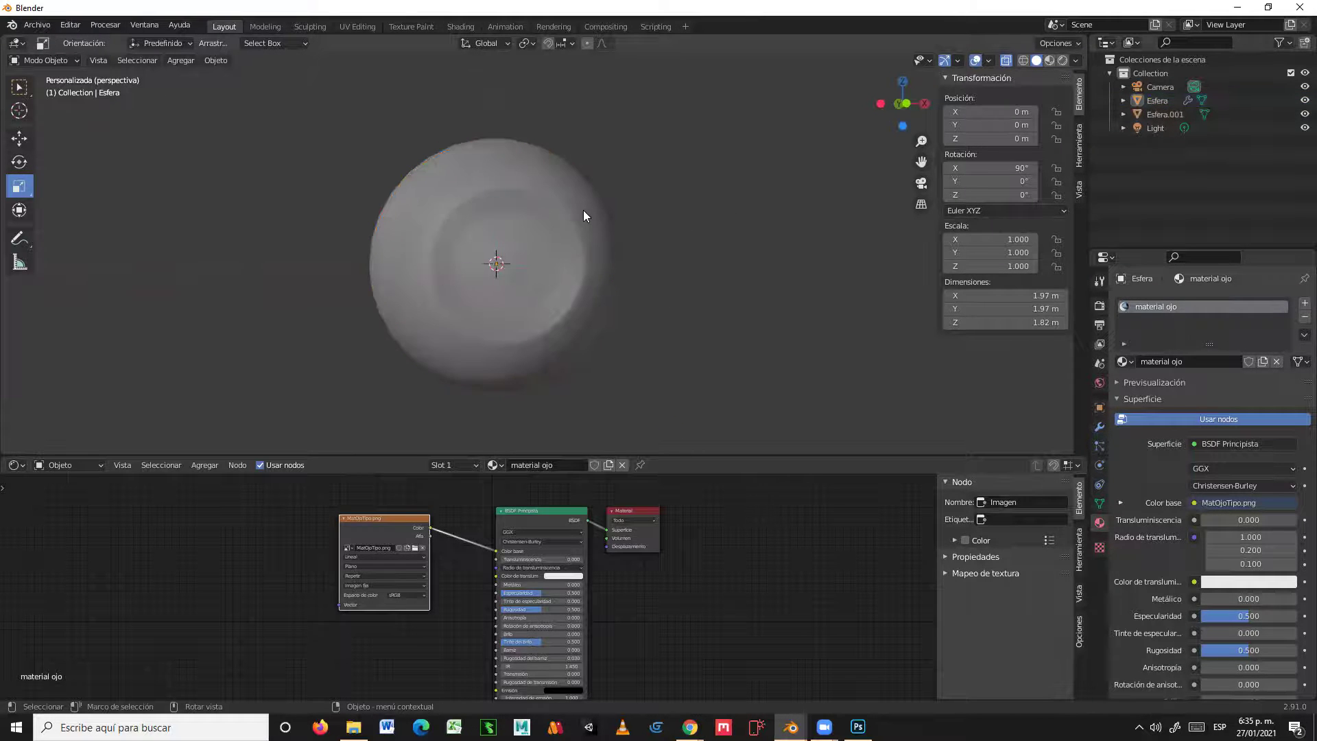
click(585, 213)
mouse_move(689, 262)
middle_down()
mouse_move(847, 264)
mouse_move(727, 261)
middle_up()
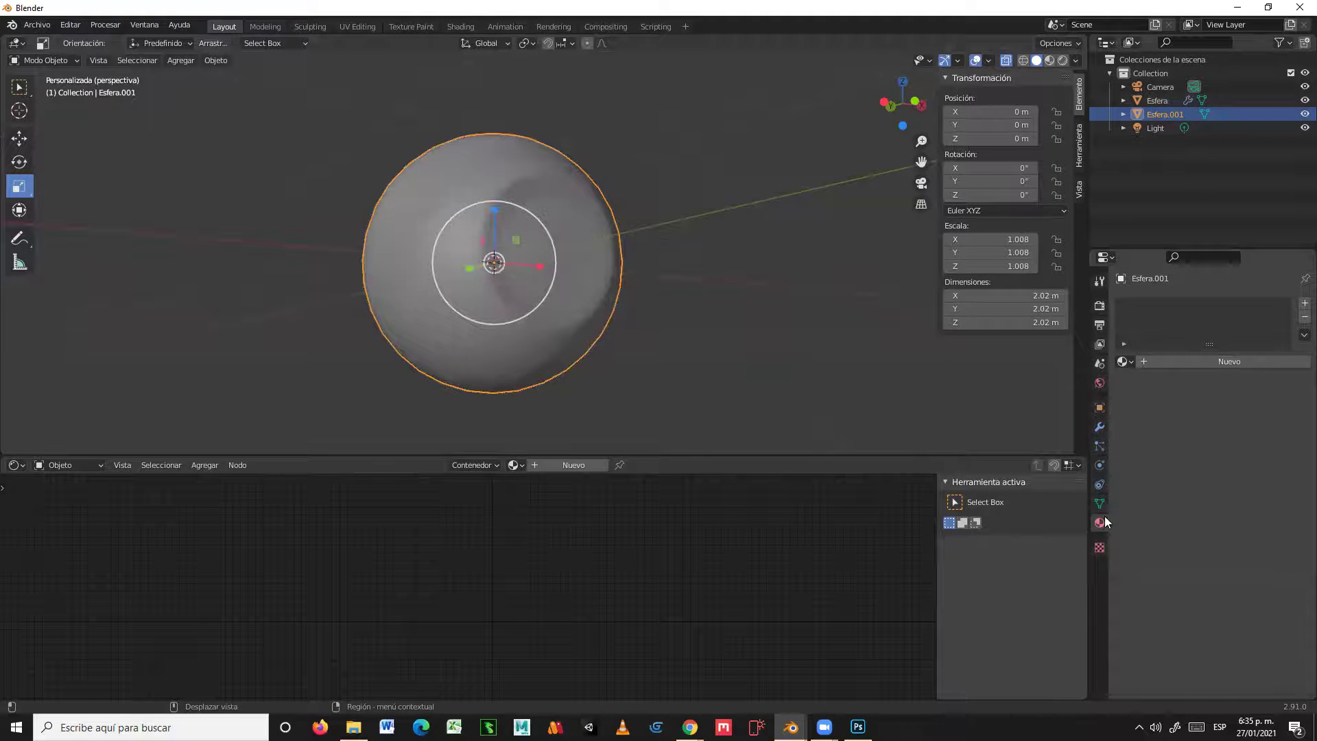
click(1202, 361)
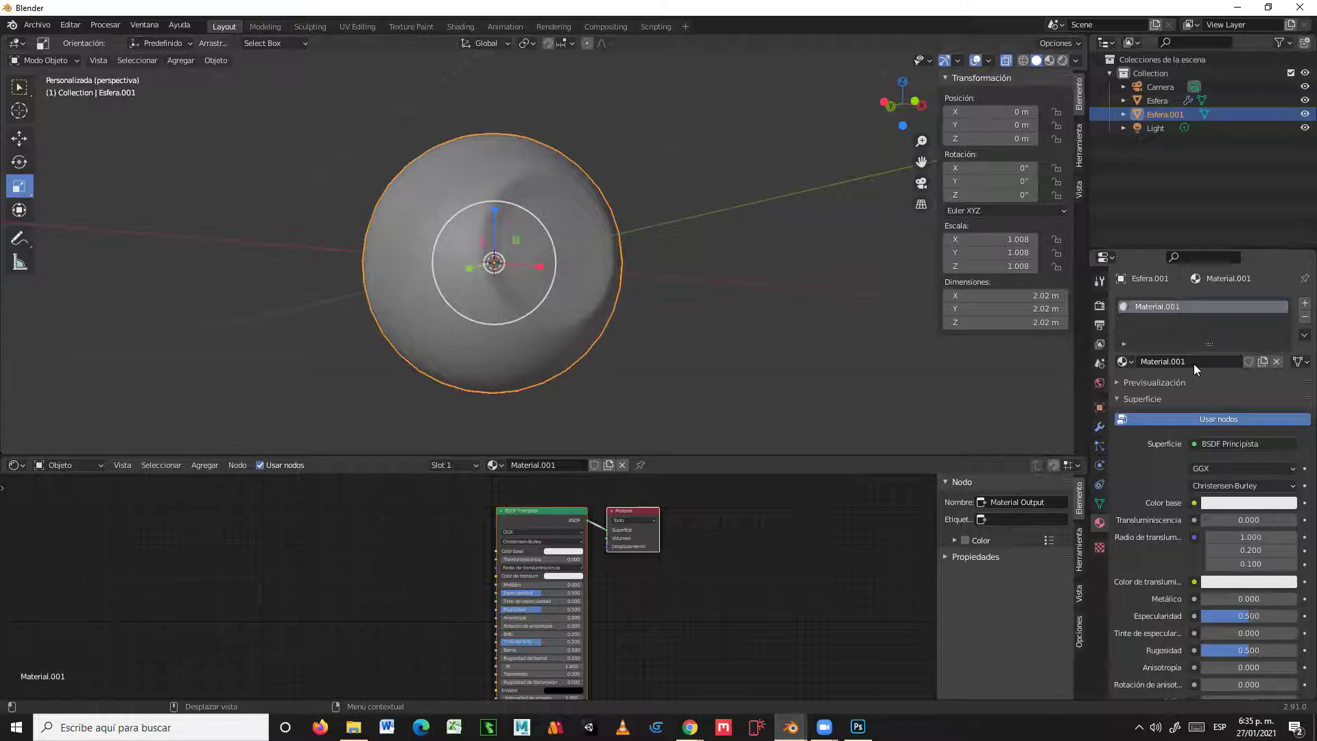
click(1193, 364)
text(cristal ojo)
key(Return)
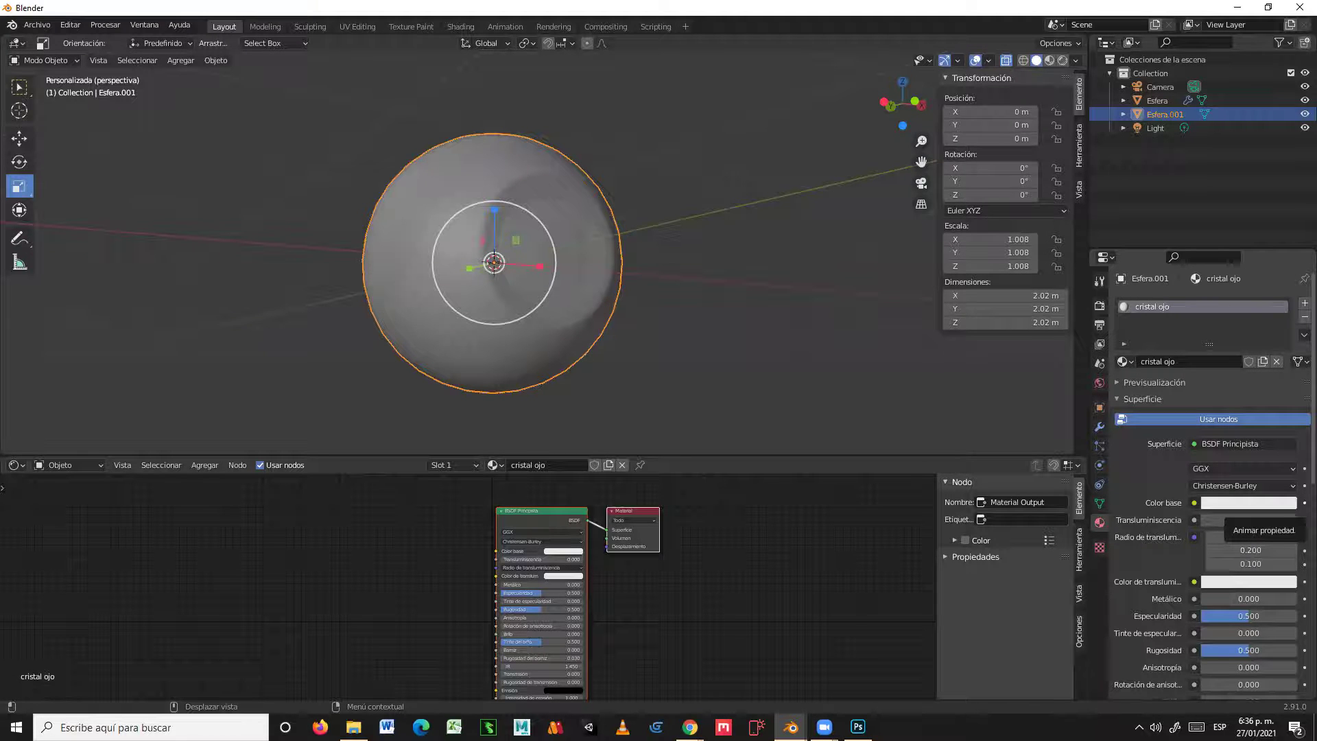
Step: Replace the cristal ojo material's Principled BSDF with a glass shader node (BSDF Vidrio) placed well before the material output
mouse_move(720, 313)
middle_down()
mouse_move(753, 322)
mouse_move(724, 328)
middle_up()
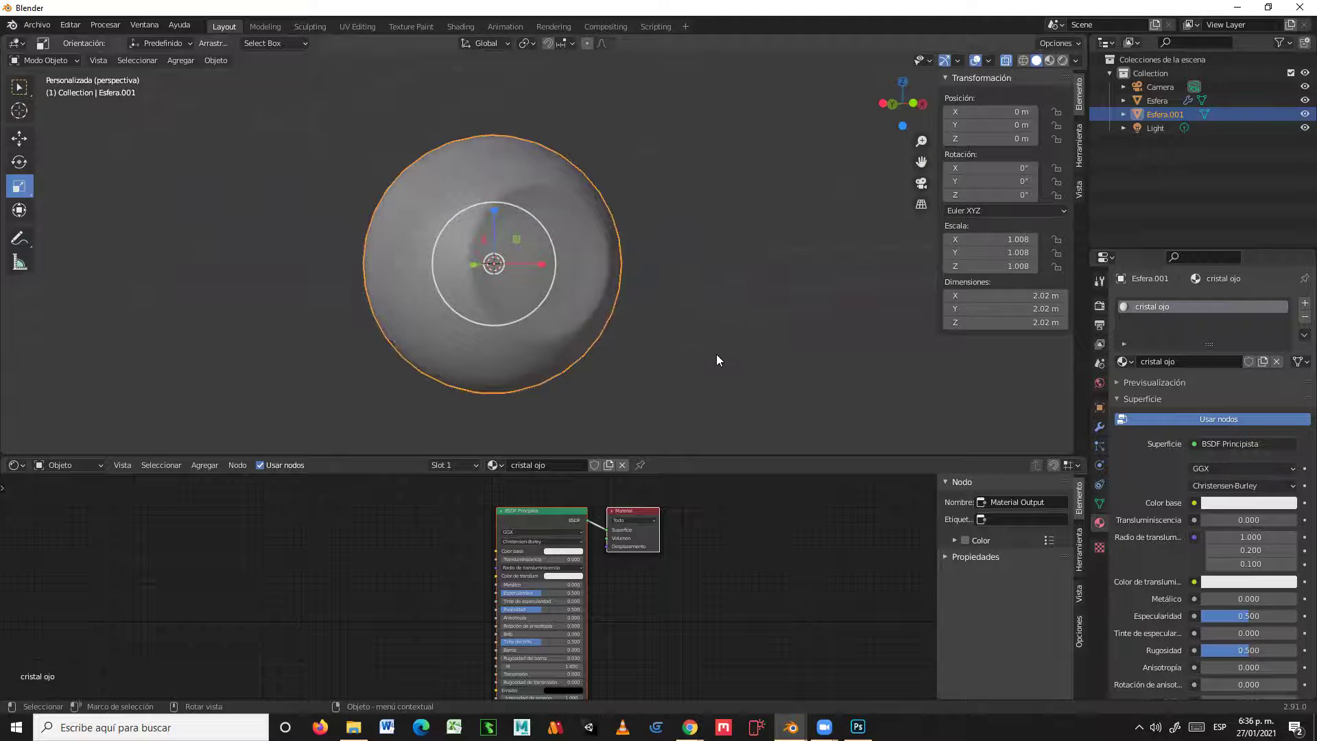
middle_drag(783, 398, 773, 417)
mouse_move(542, 509)
mouse_down()
mouse_move(457, 510)
mouse_move(553, 504)
mouse_move(531, 504)
mouse_move(539, 518)
mouse_up()
key(Delete)
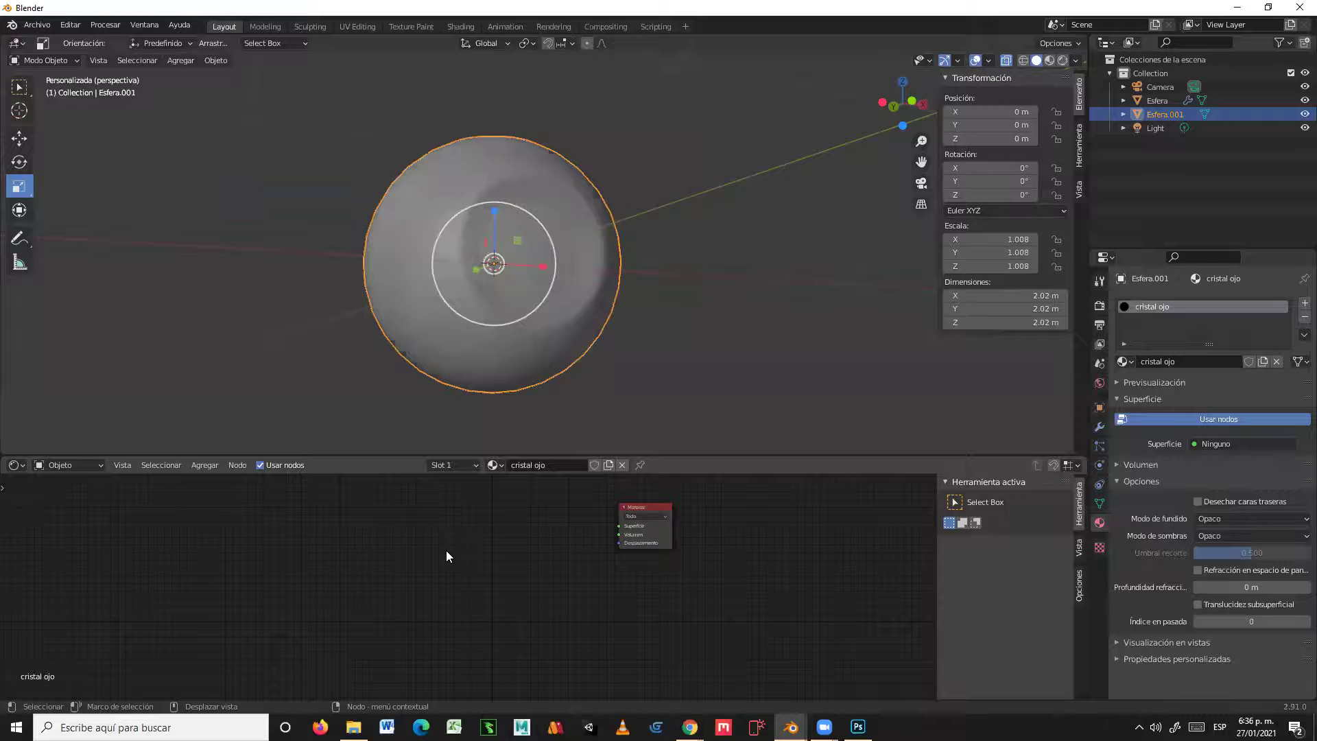
key(shift+a)
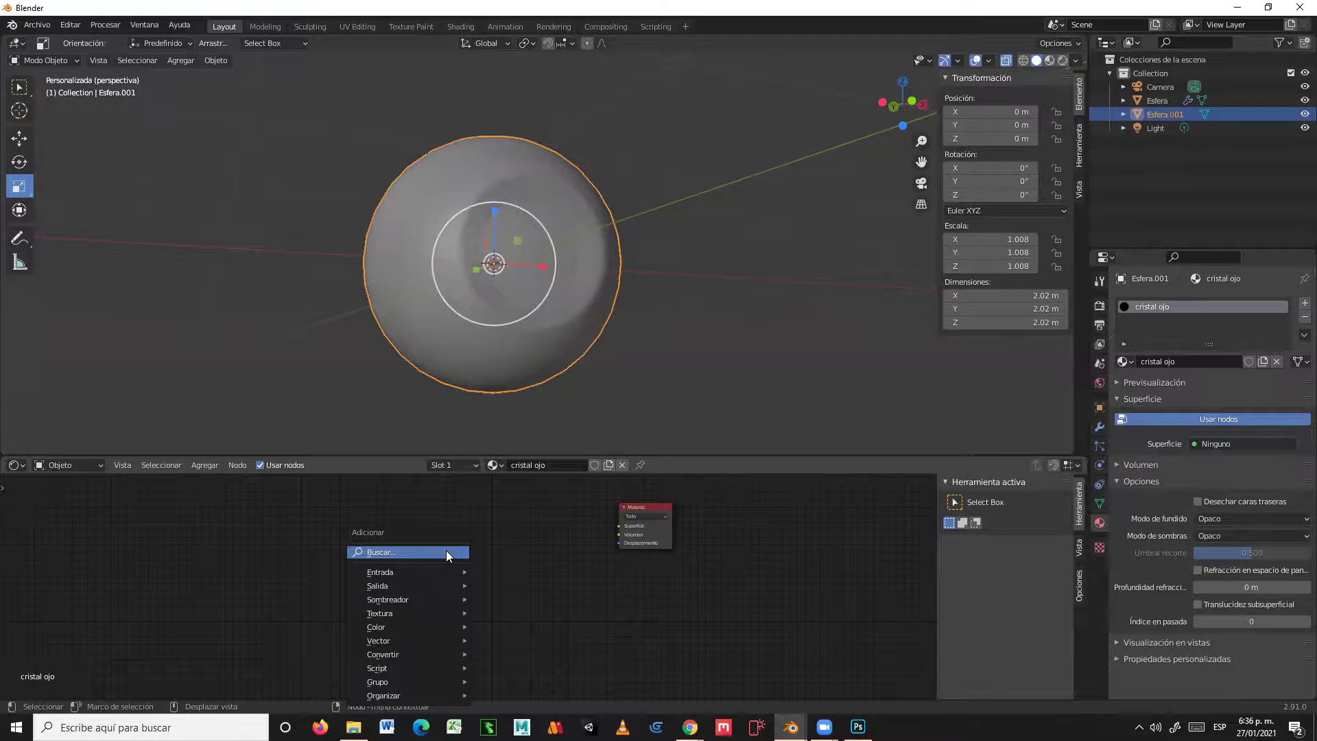
mouse_move(394, 600)
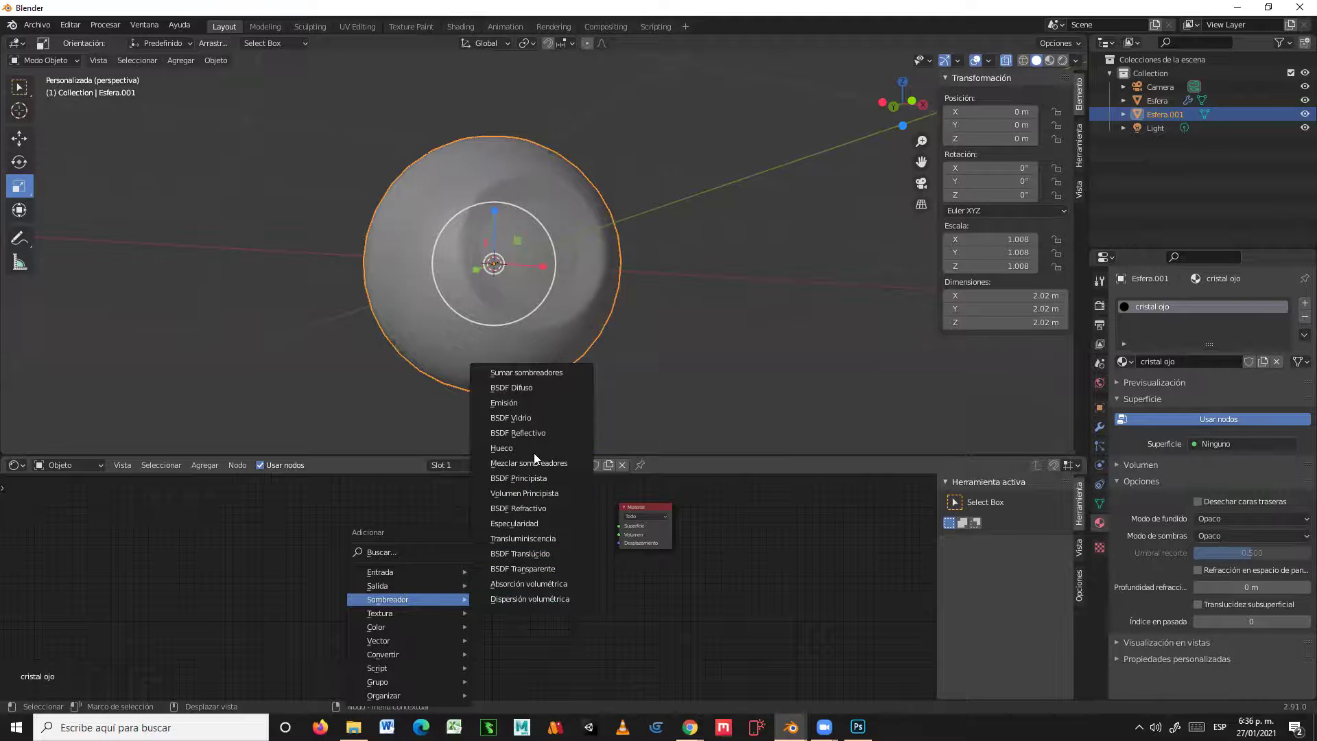
click(511, 417)
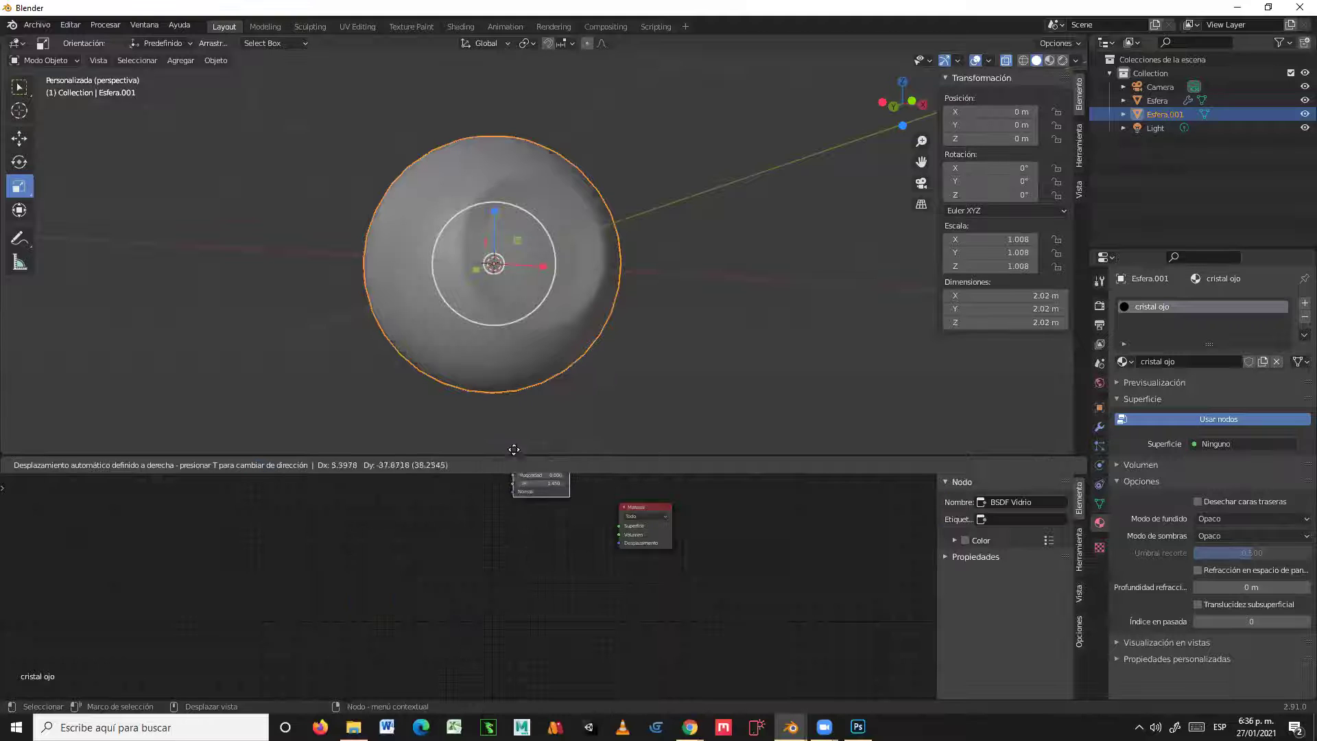
click(440, 502)
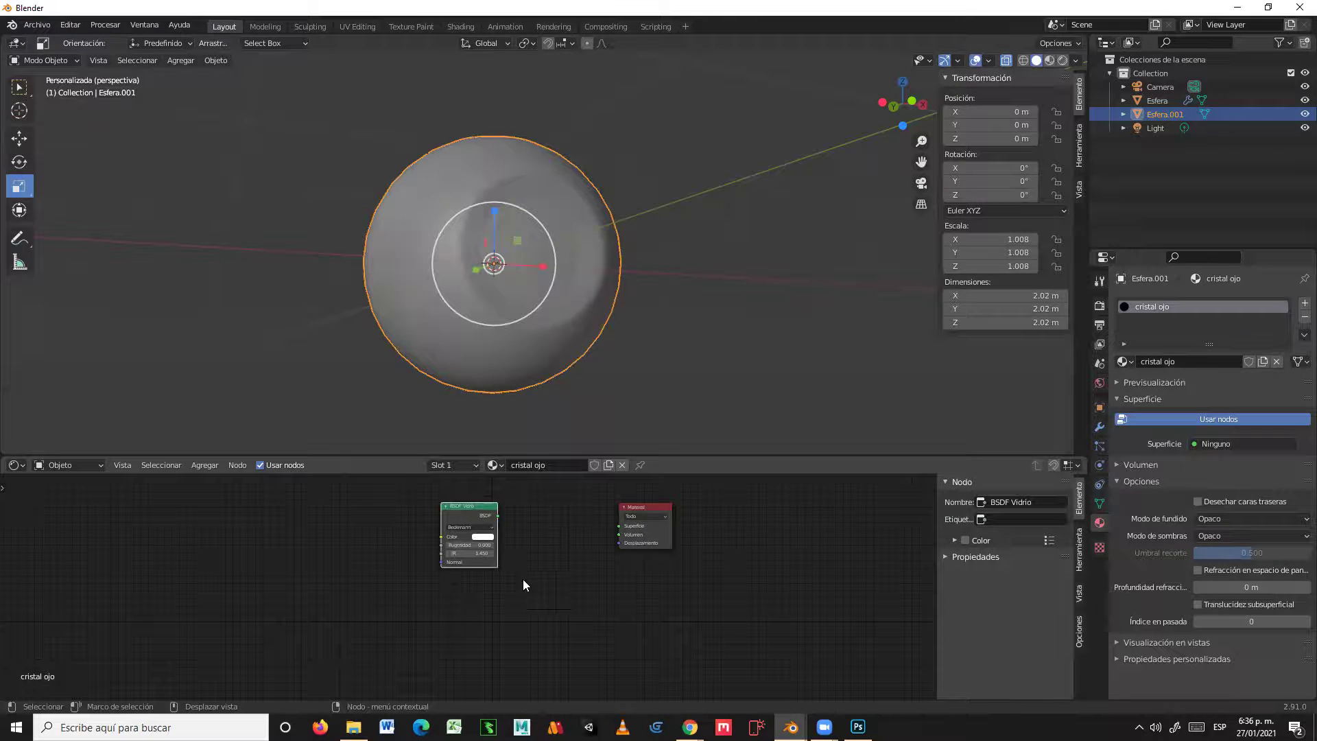
Step: Add a BSDF Transparente node below the glass shader and a Mezclar sombreadores node ahead of the material output
key(shift+a)
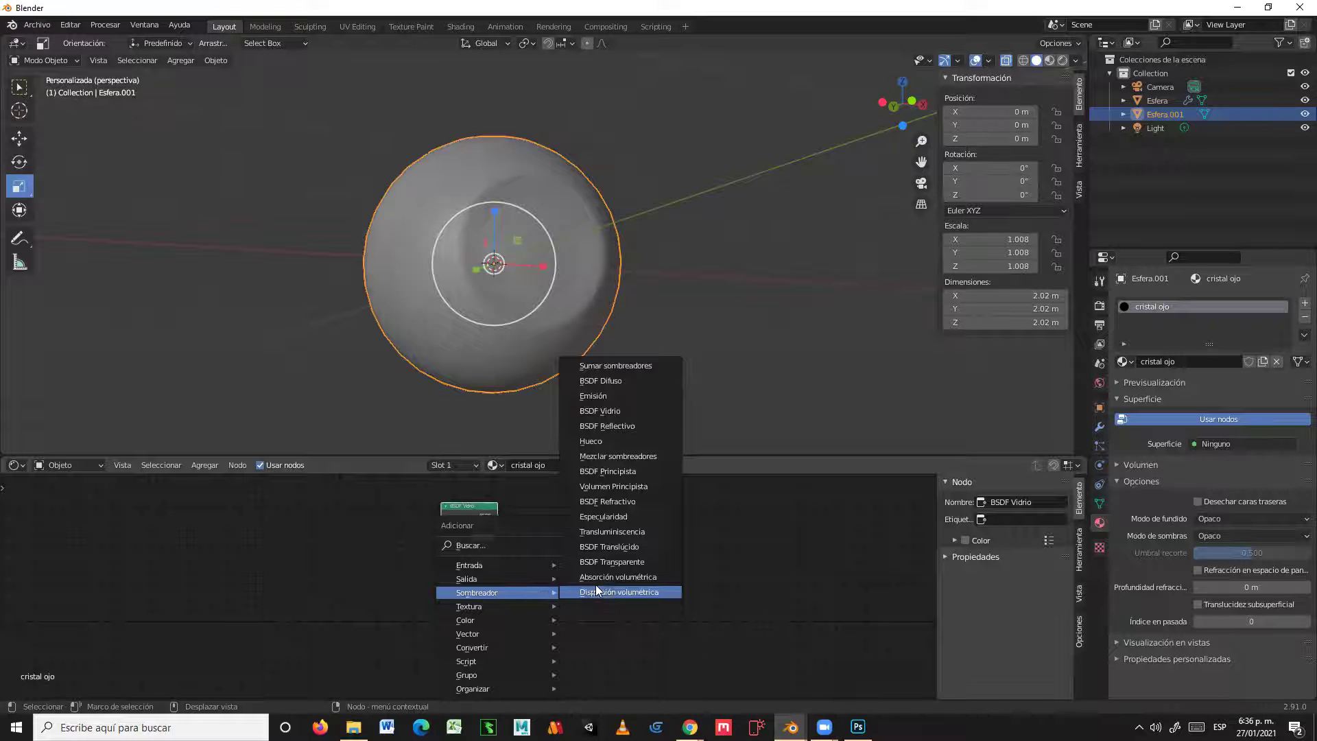
click(624, 561)
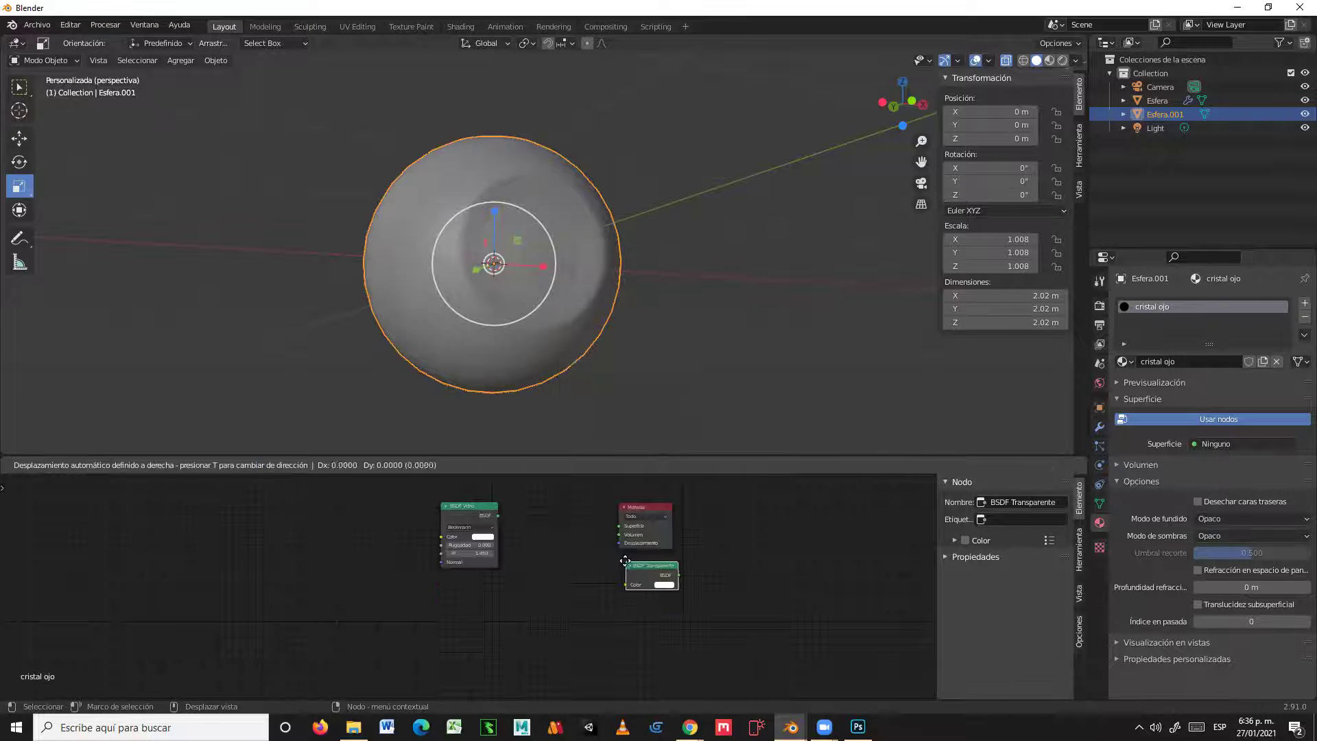
click(449, 591)
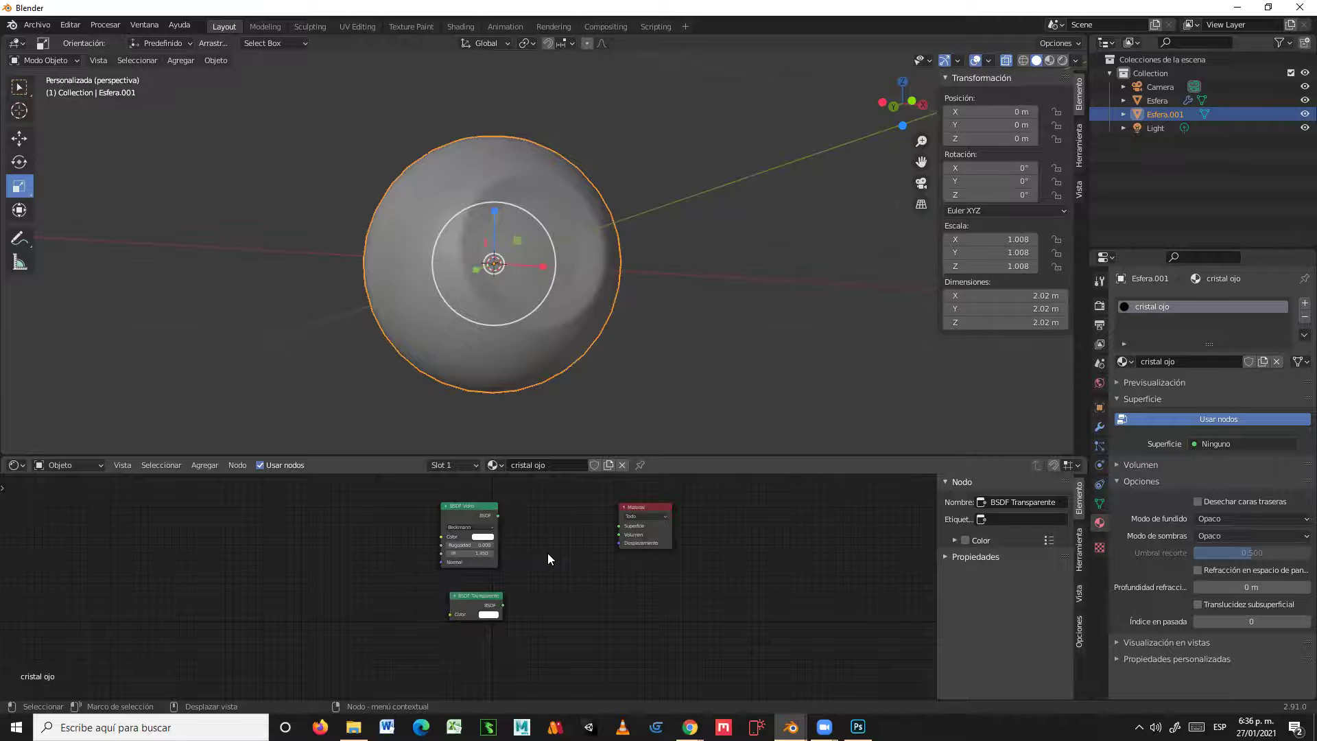
key(shift+a)
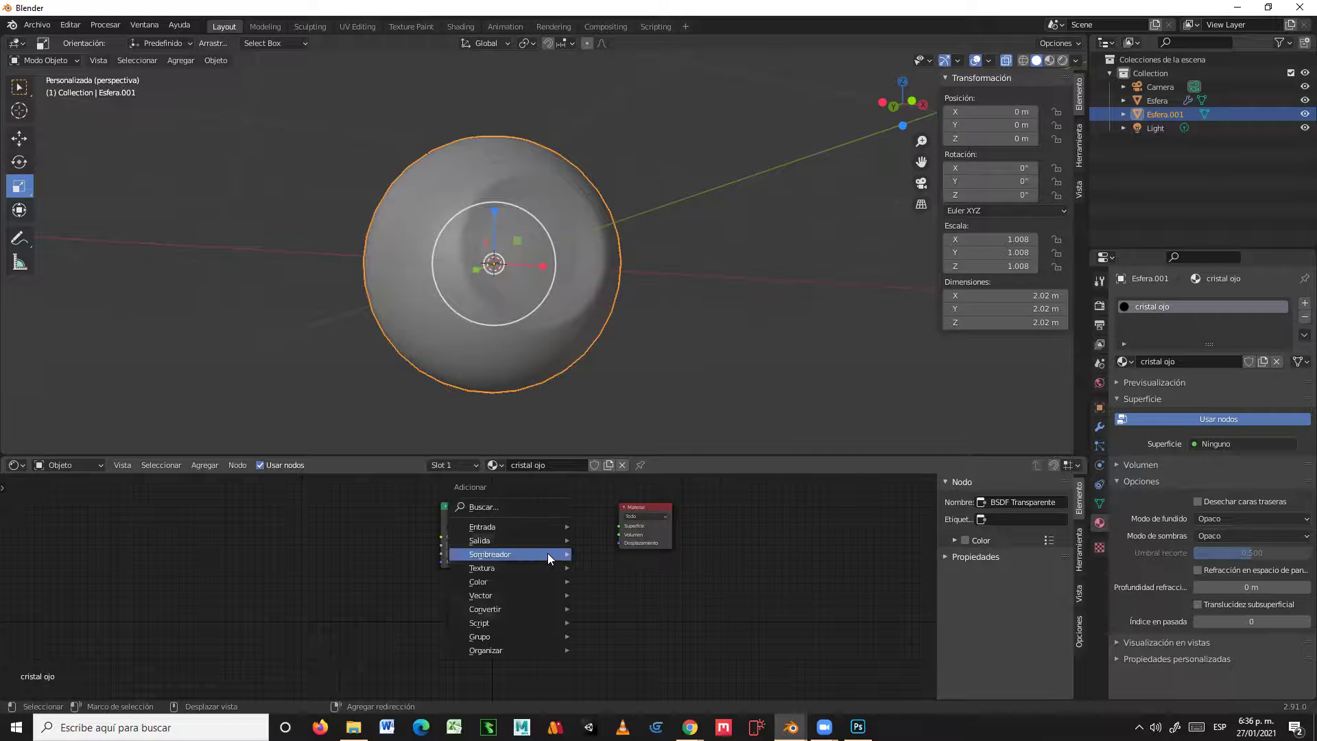
mouse_move(547, 553)
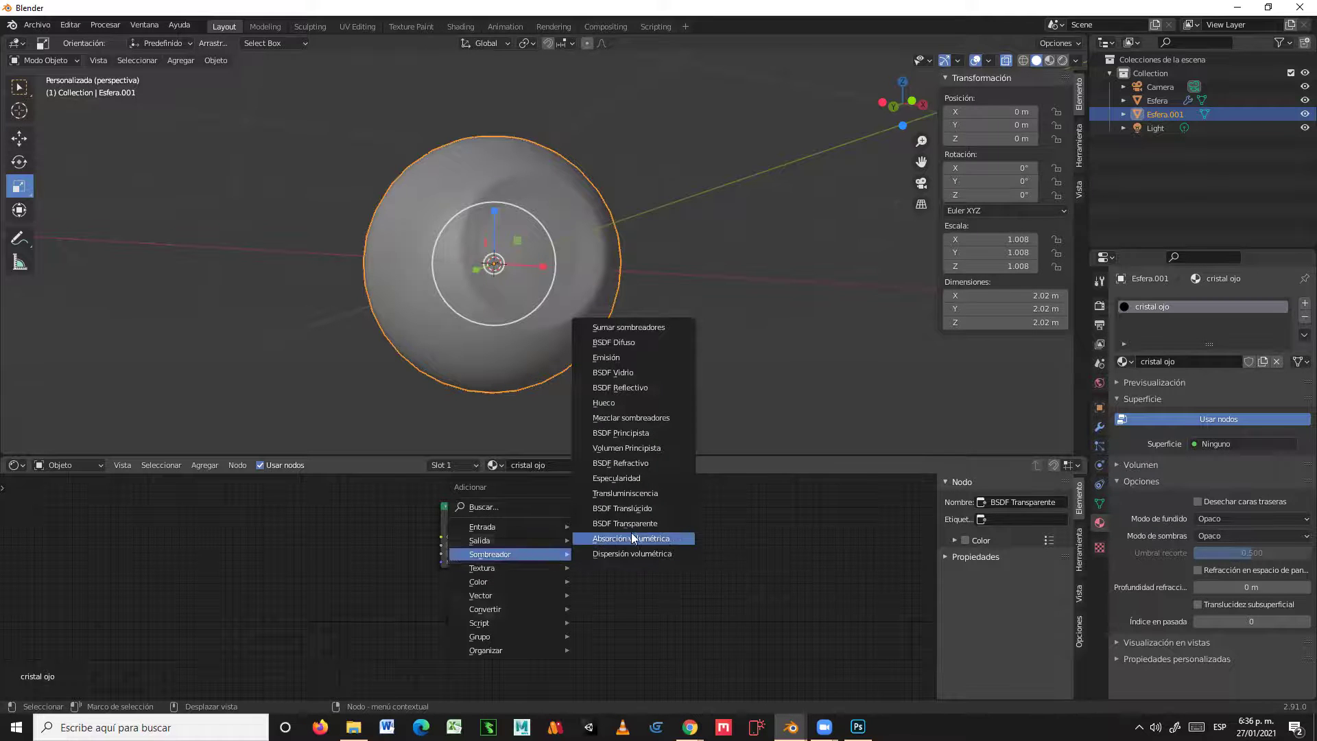
click(626, 417)
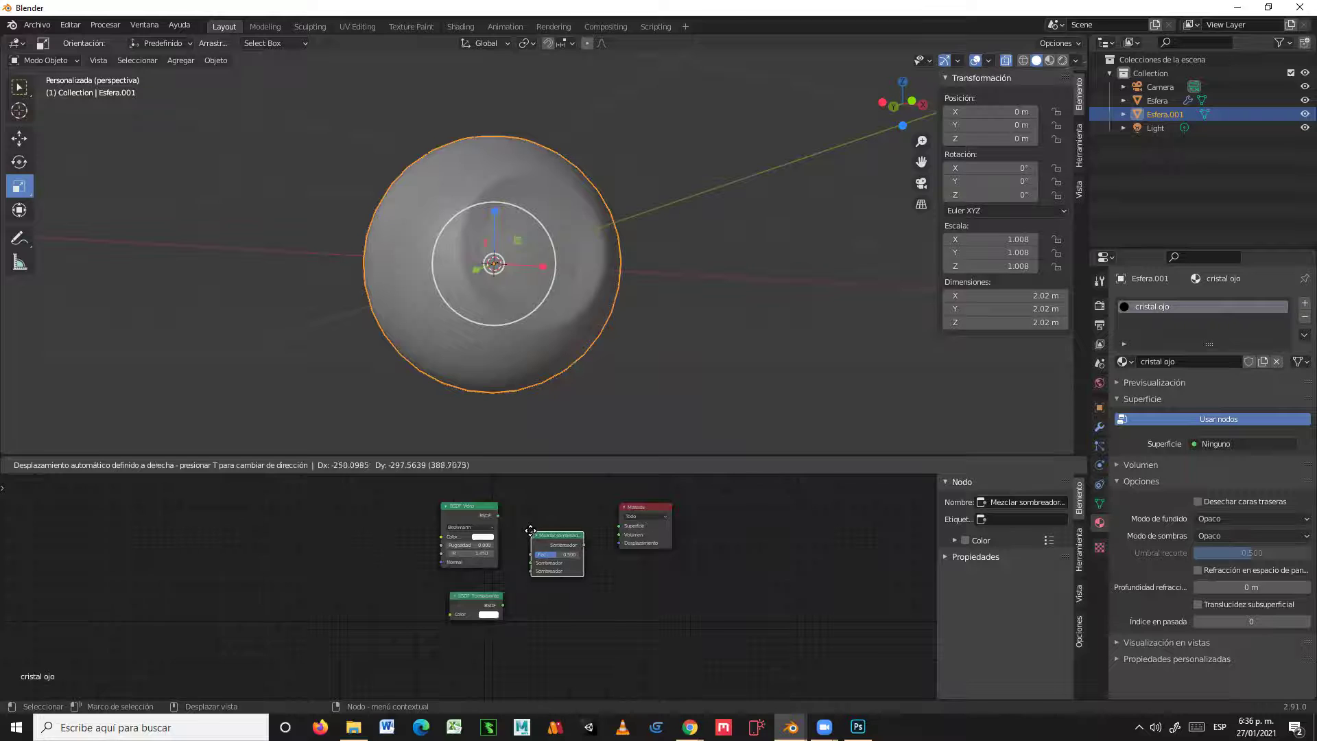
click(597, 575)
Step: In rendered shading, connect the glass and transparent shaders through the mix node to the material output's Superficie, and inspect the sphere
drag(628, 456, 629, 376)
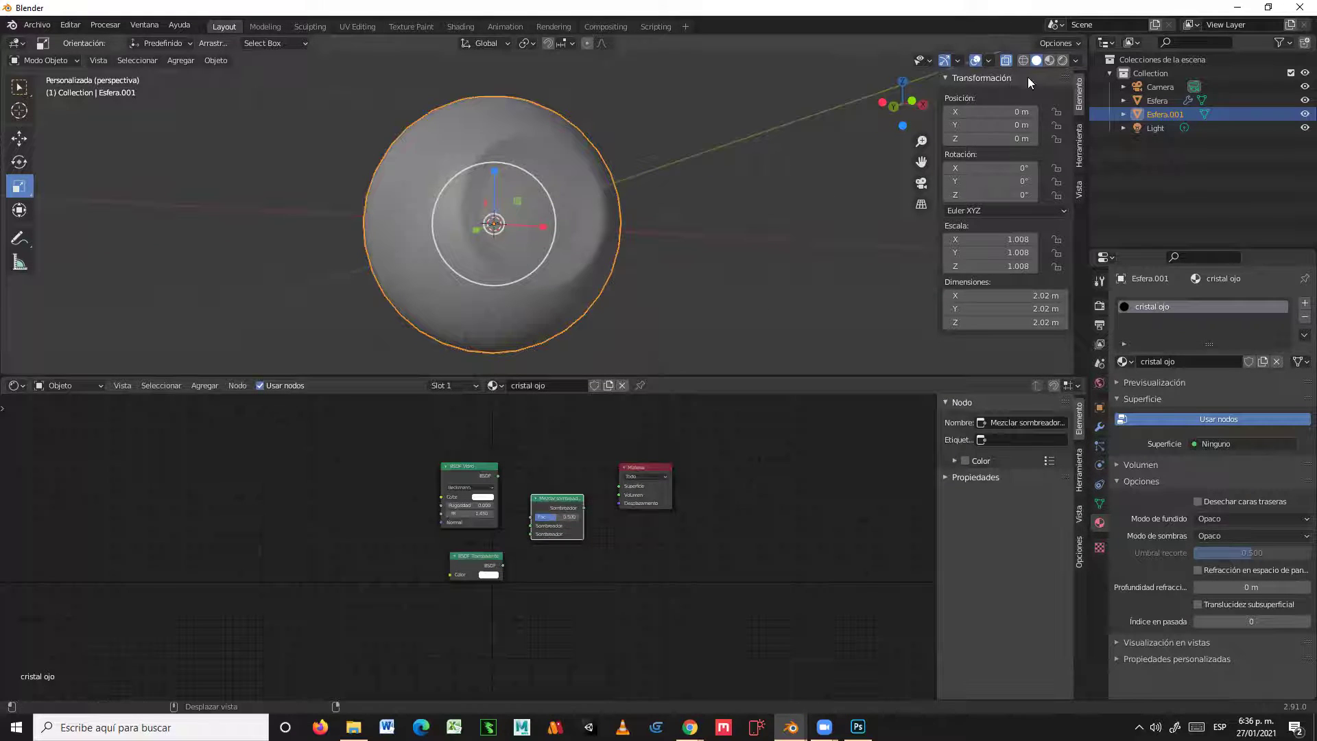
click(1060, 60)
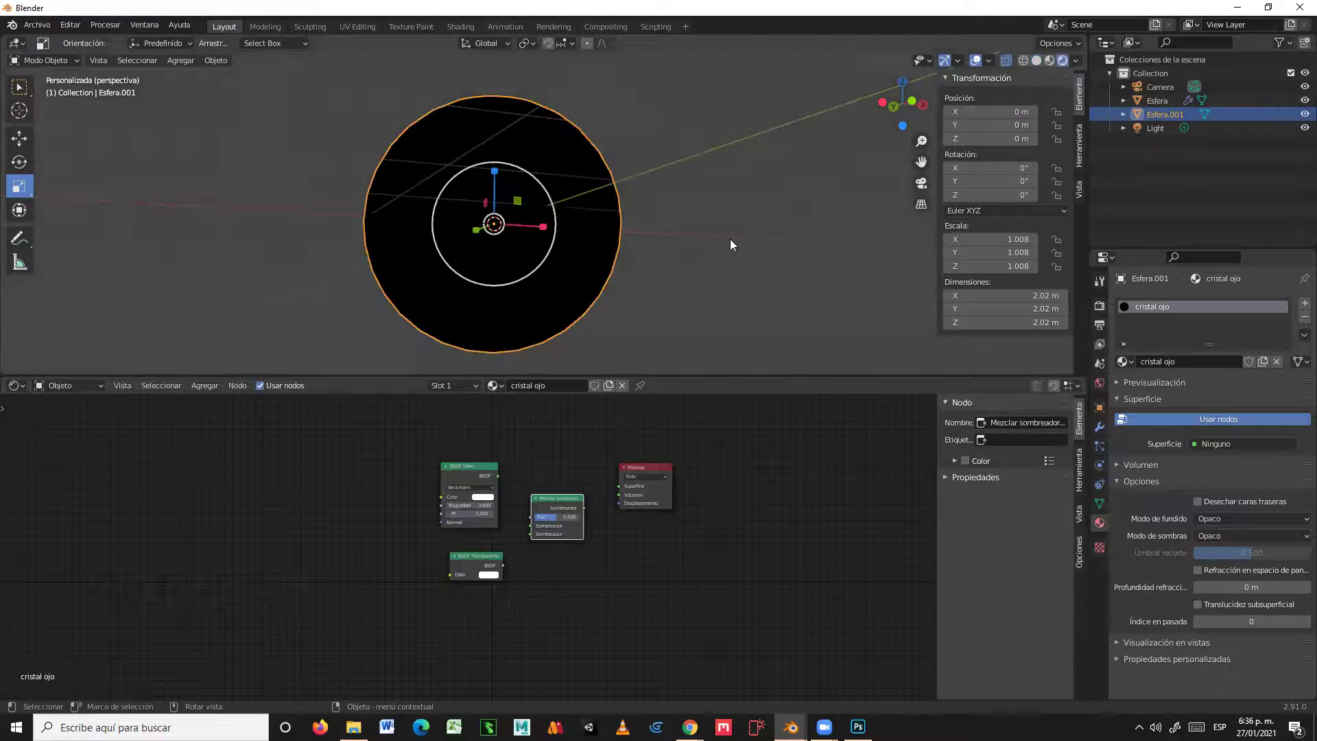
mouse_move(722, 240)
middle_down()
mouse_move(700, 247)
mouse_move(739, 254)
middle_up()
scroll(740, 261, up, 1)
drag(498, 475, 527, 521)
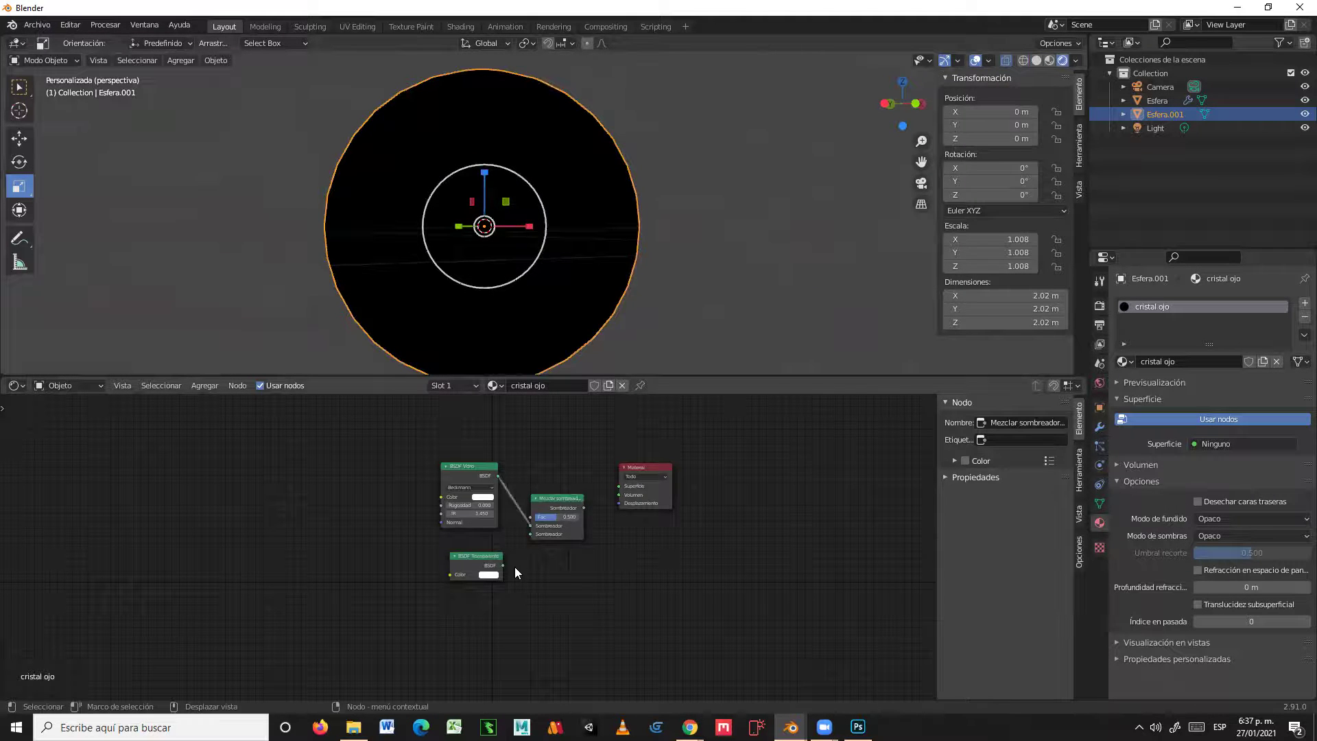
drag(502, 564, 619, 485)
middle_drag(742, 274, 714, 294)
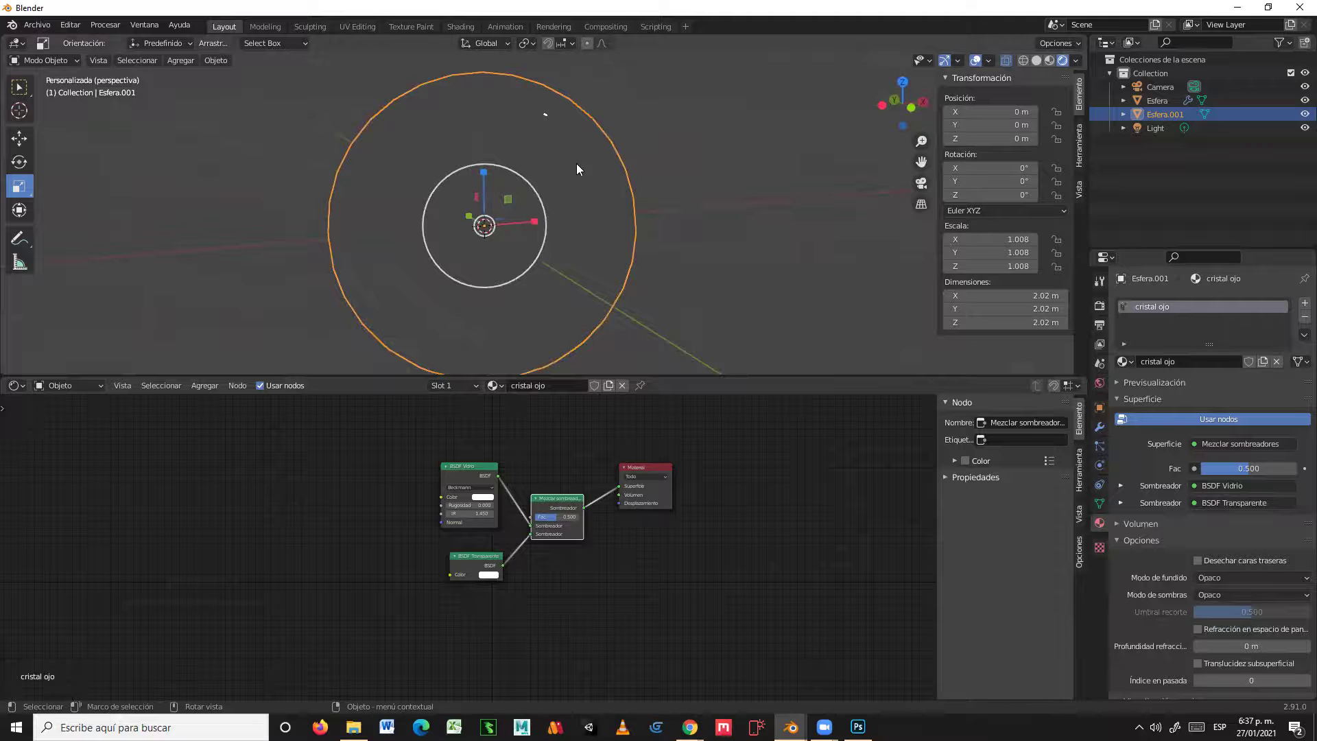
middle_drag(614, 225, 661, 240)
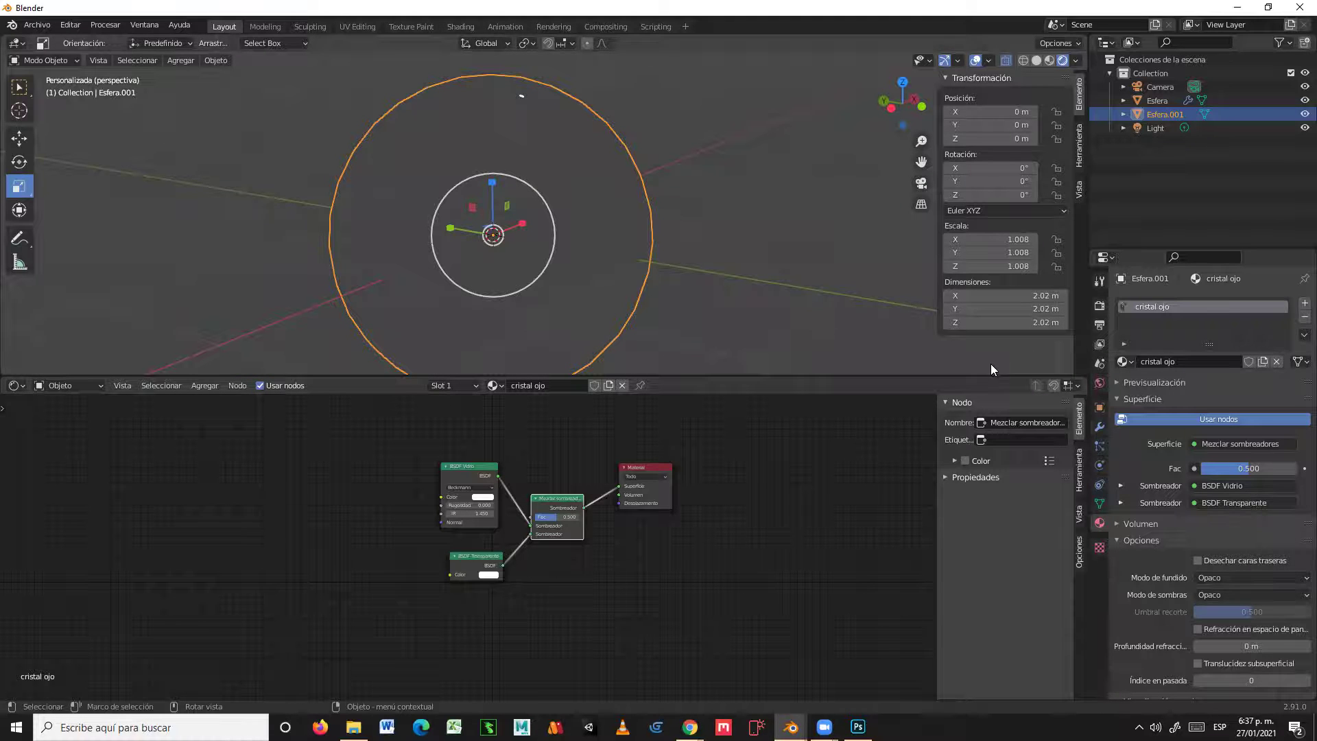
Step: Enable screen space reflections with refraction in the scene's Eevee render settings
click(1099, 306)
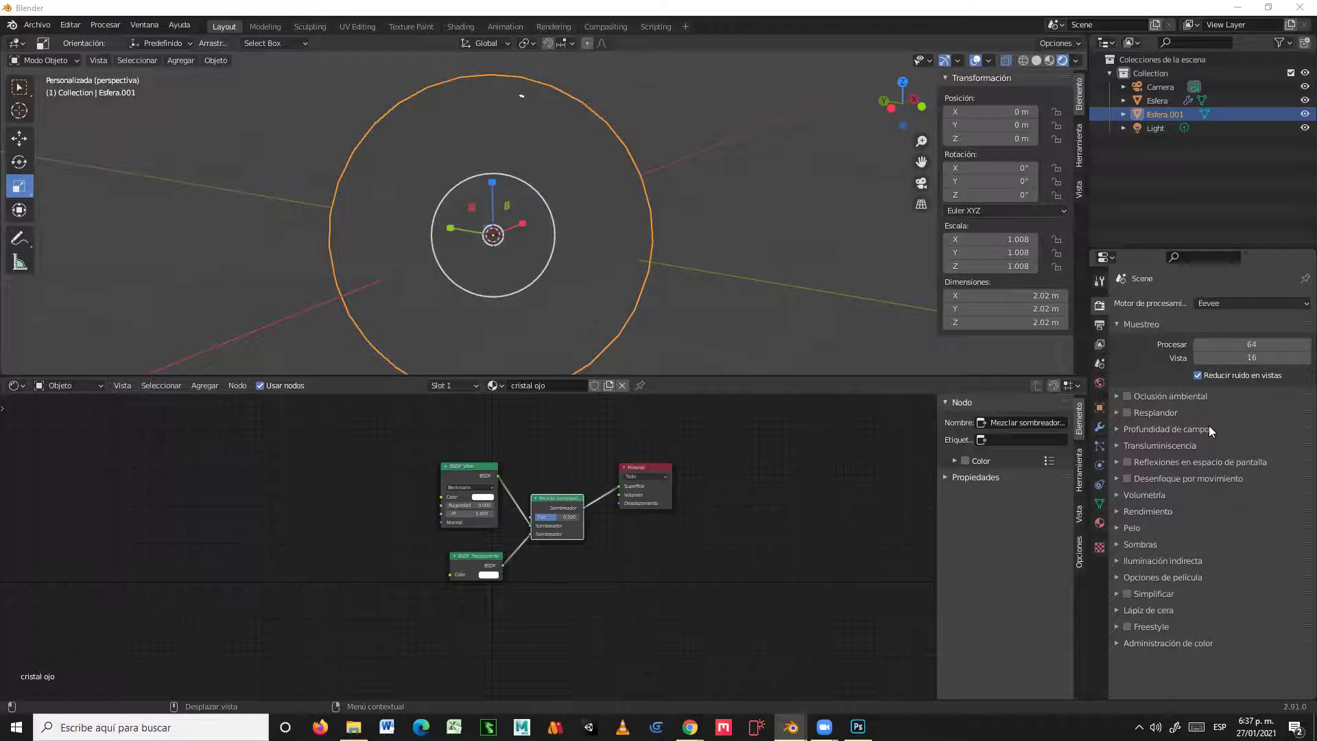
click(1127, 461)
click(1115, 460)
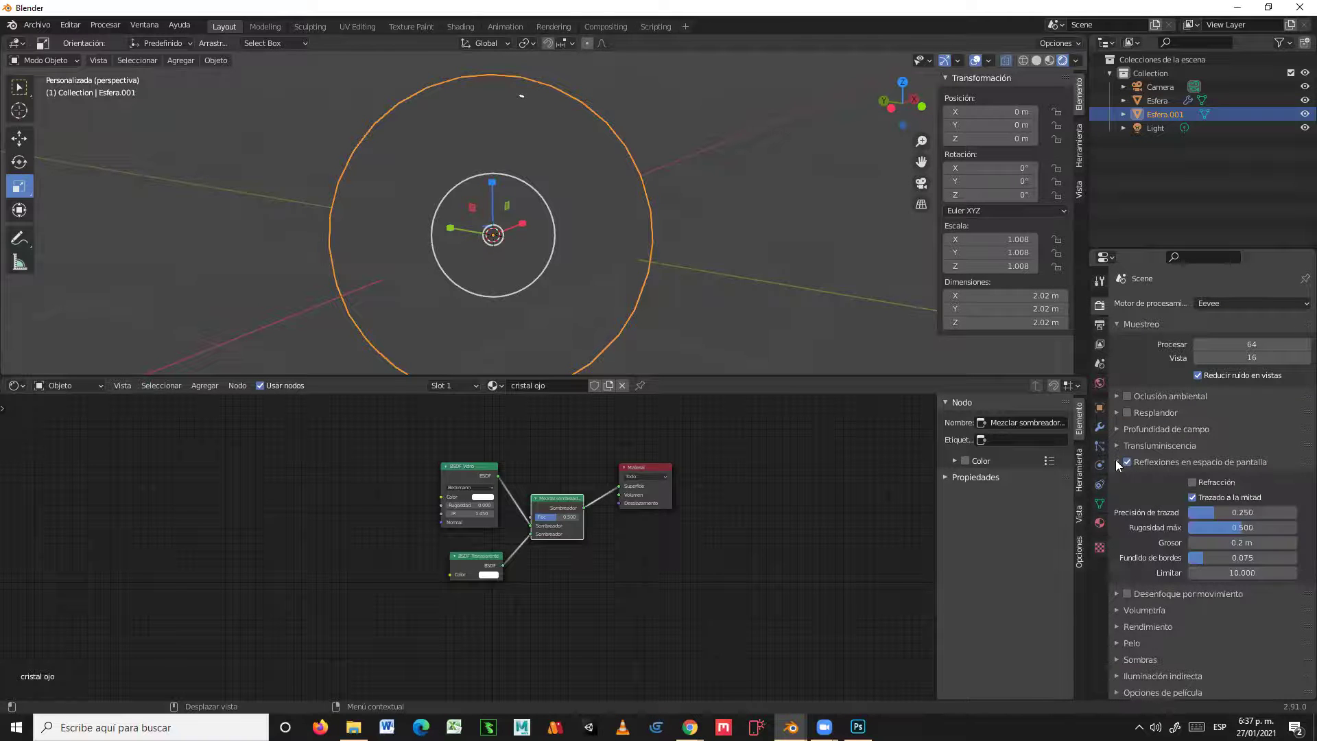
click(1193, 483)
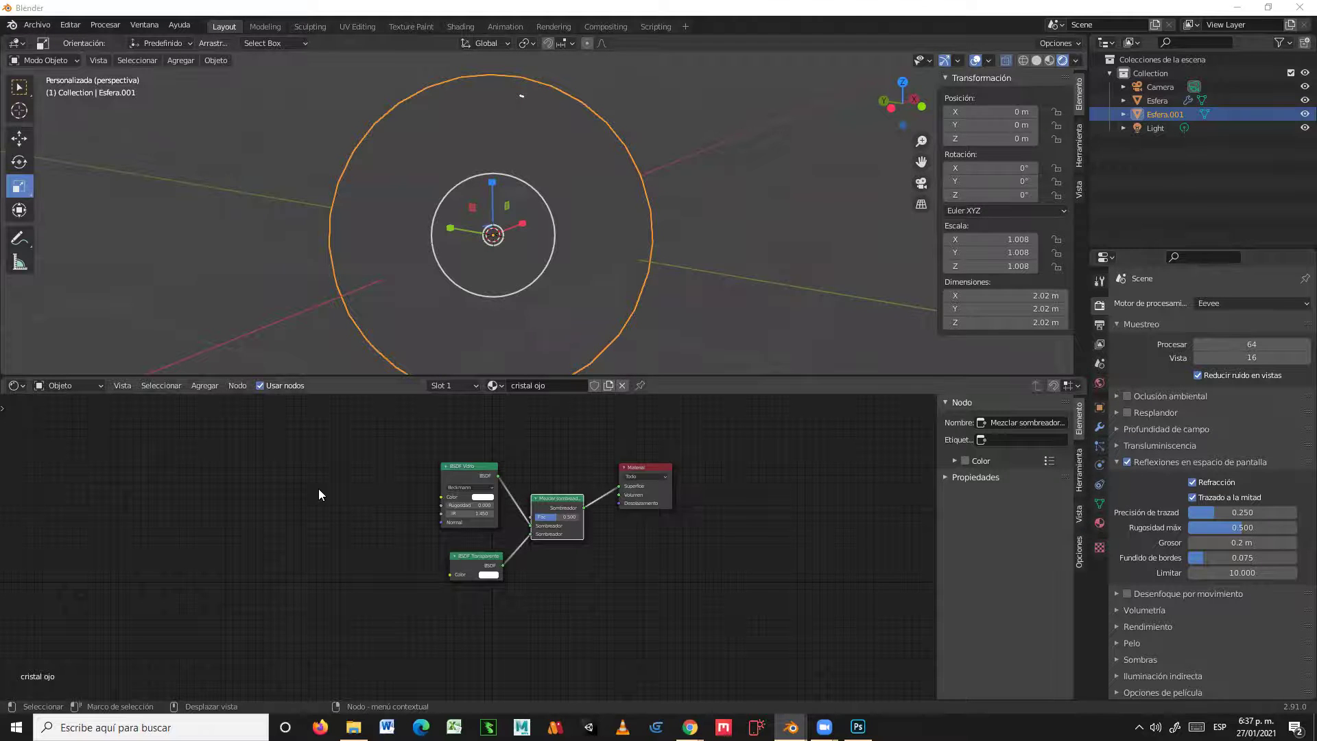
Step: Enable screen space refraction for the cristal ojo material and inspect the iris through the outer sphere
click(1098, 523)
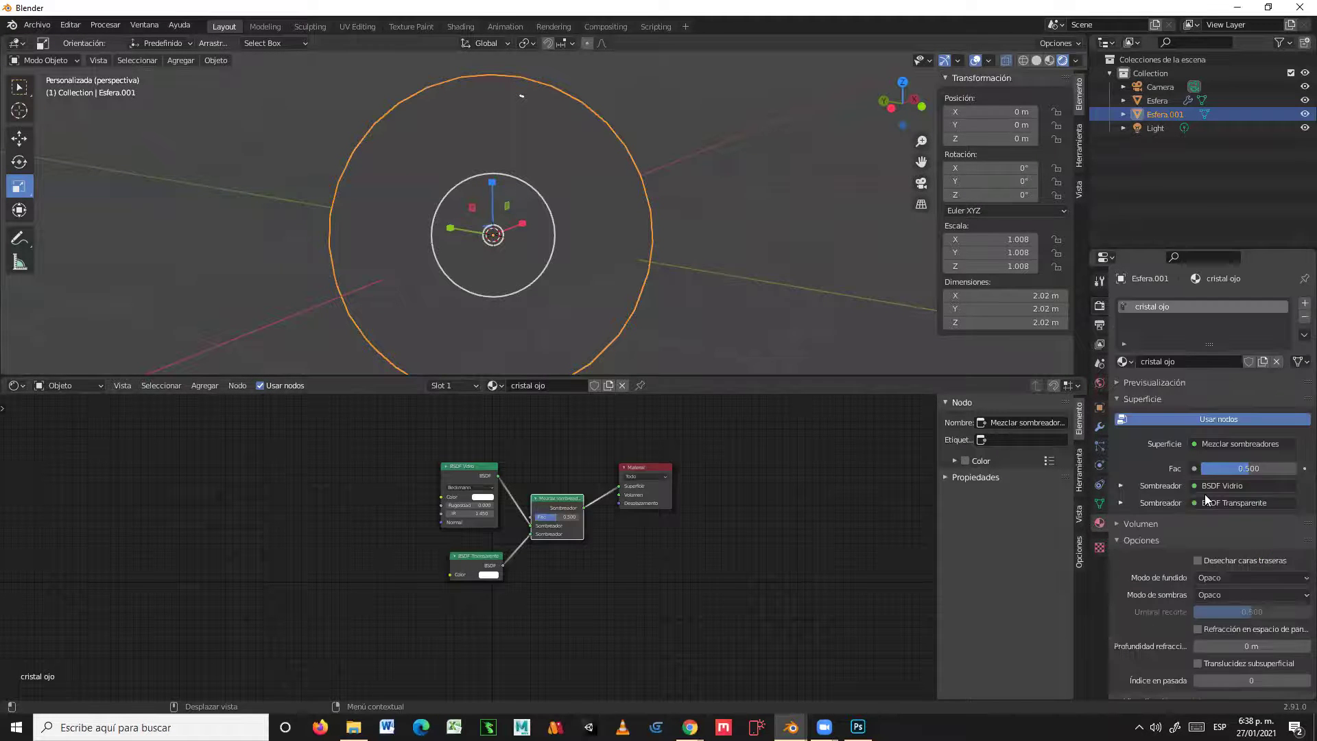
scroll(1183, 499, down, 1)
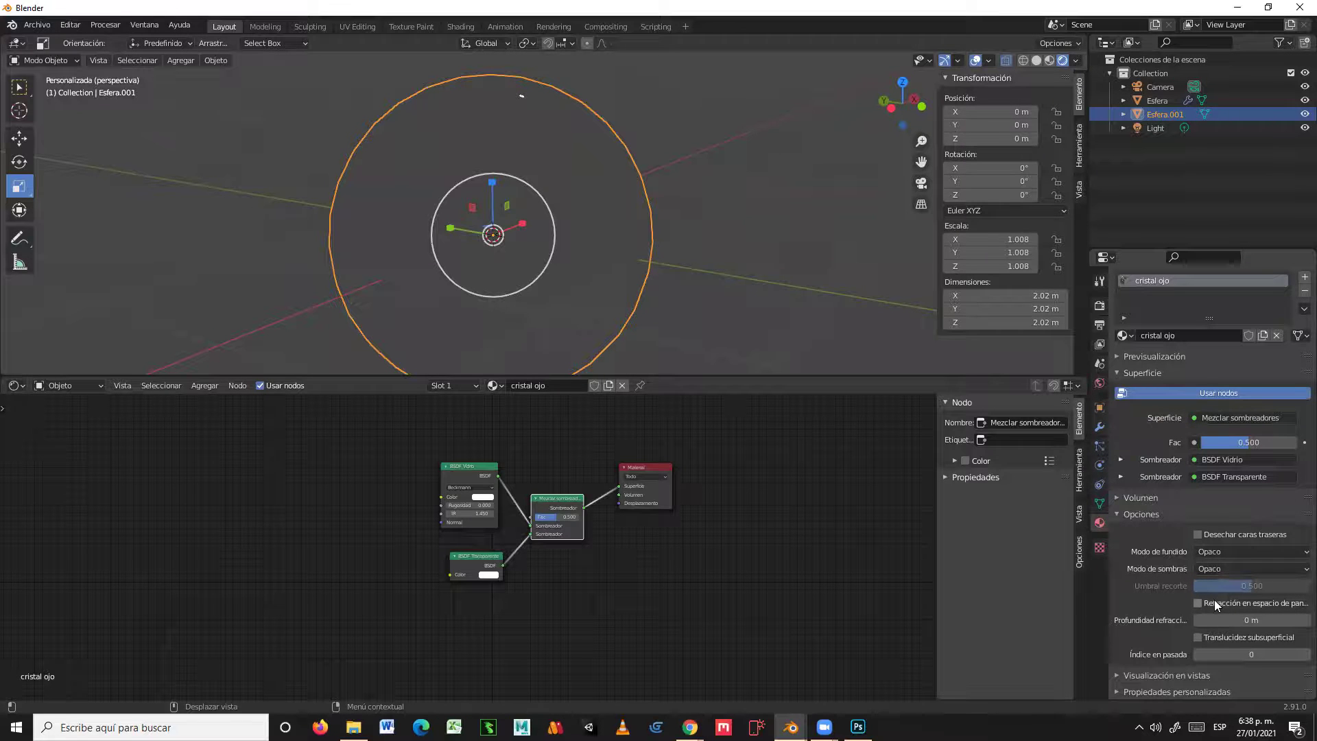
drag(1090, 607, 1017, 604)
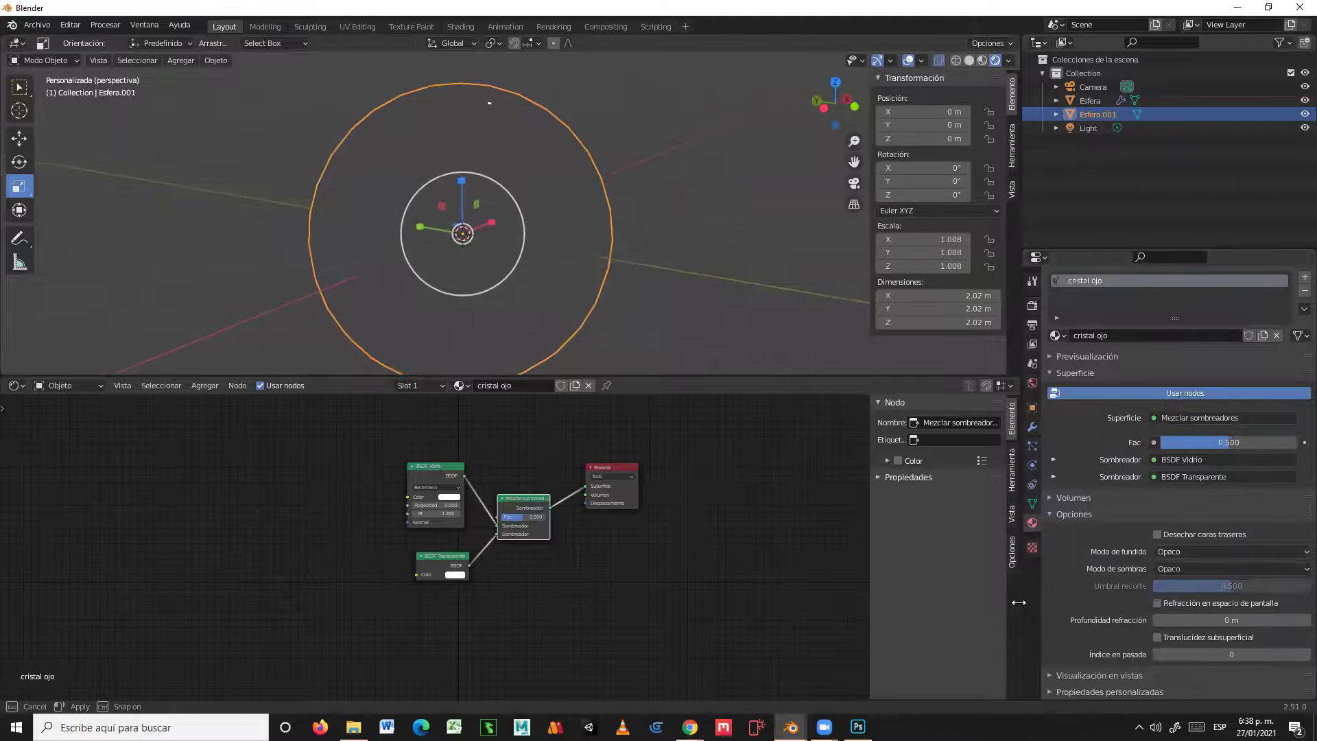
click(1158, 602)
middle_drag(666, 261, 595, 233)
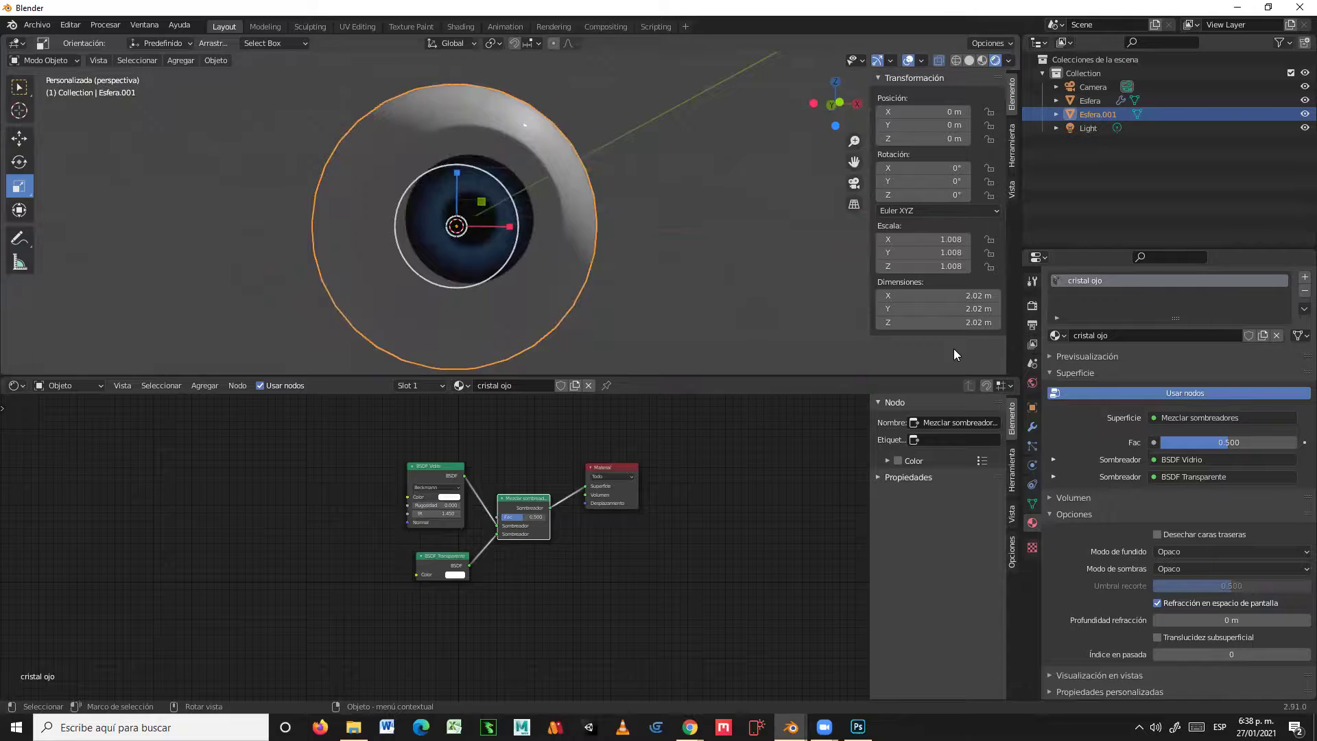
click(1190, 552)
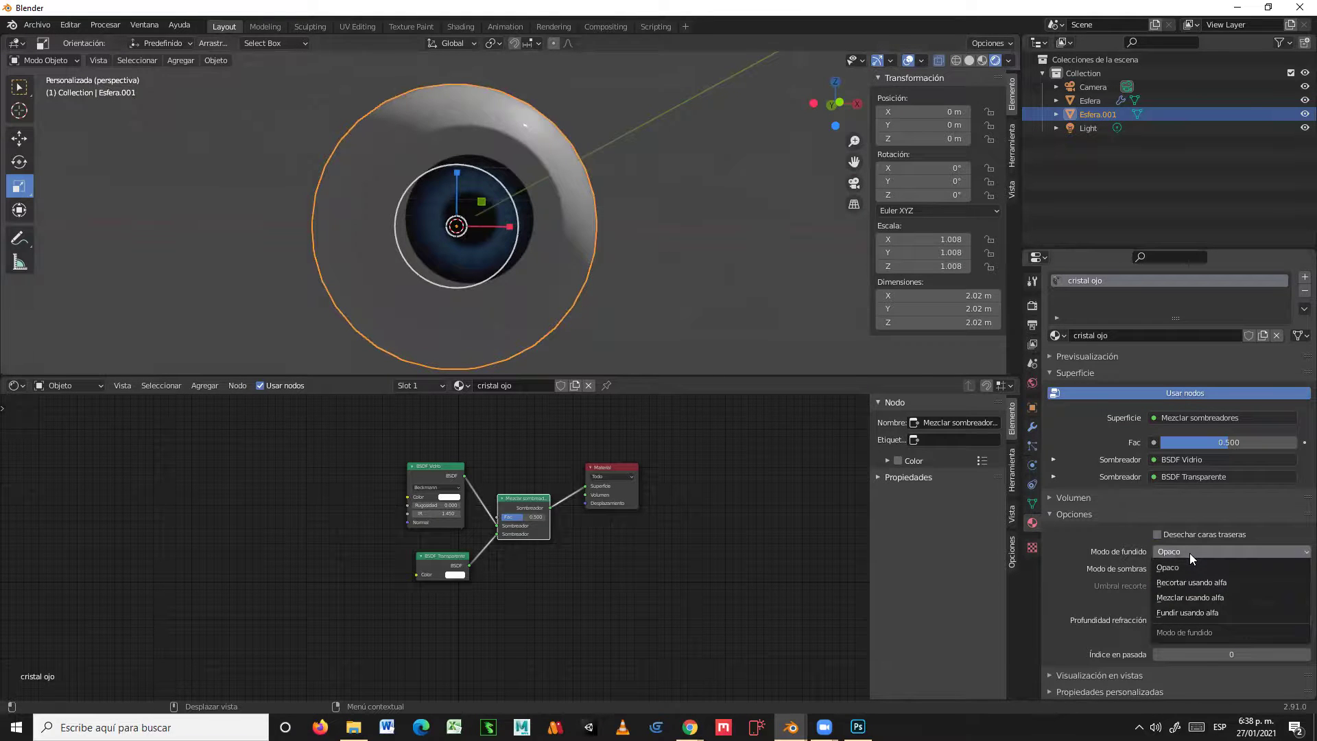
middle_drag(668, 272, 629, 297)
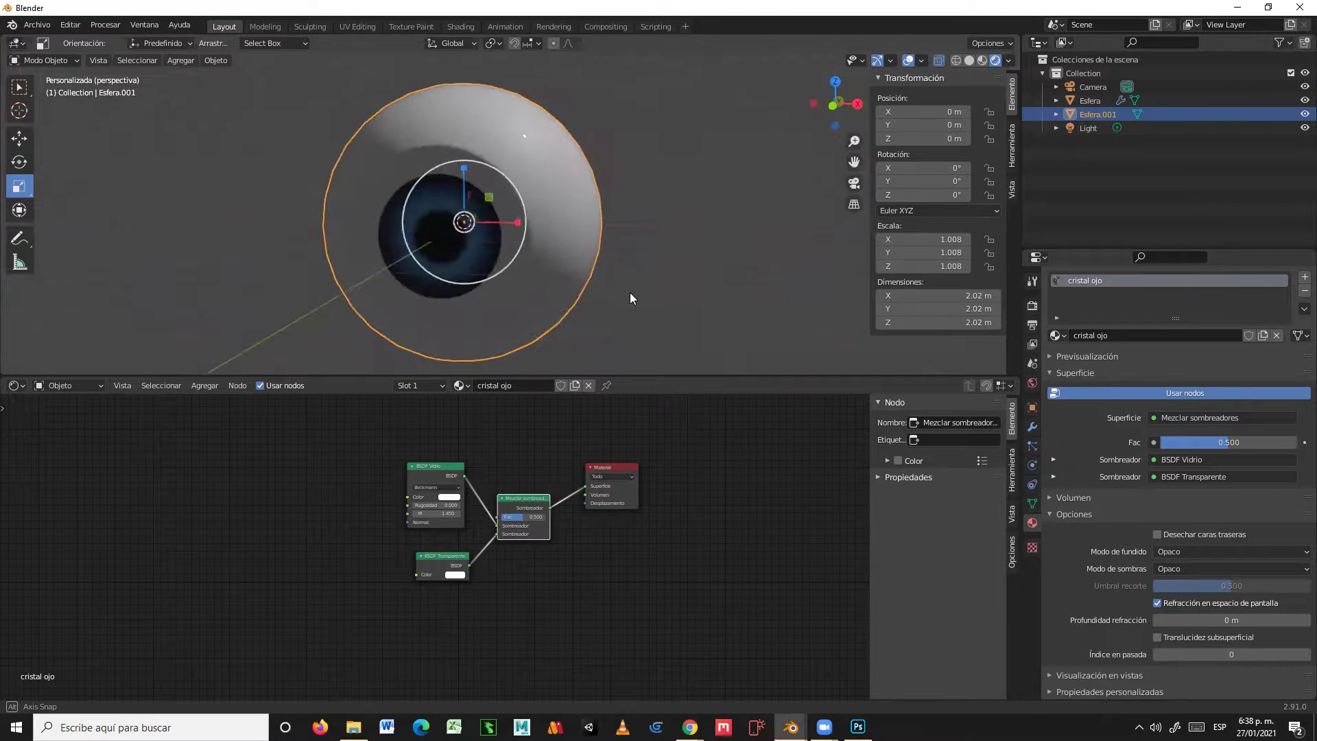
Step: Move the outer glass sphere forward off the eyeball to about Y -0.73 m and examine the iris through it
scroll(627, 299, down, 2)
click(19, 137)
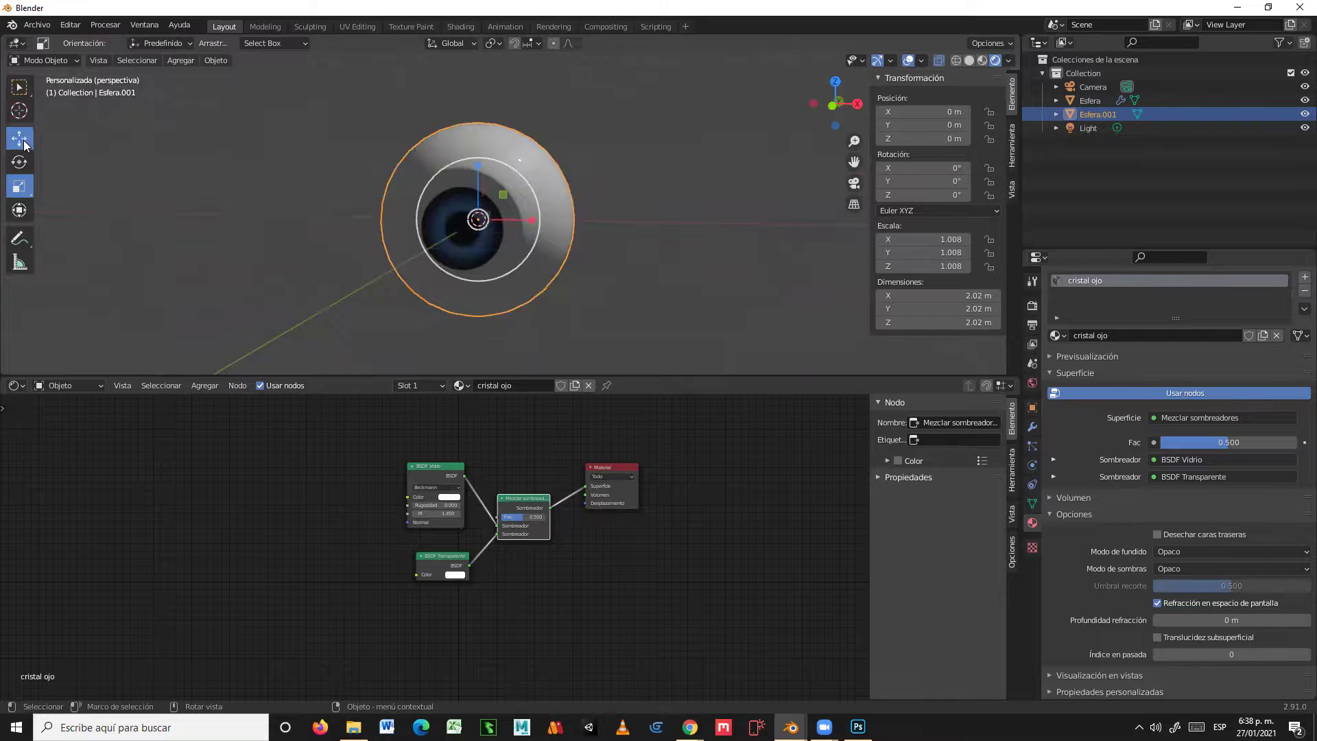
middle_drag(374, 259, 326, 312)
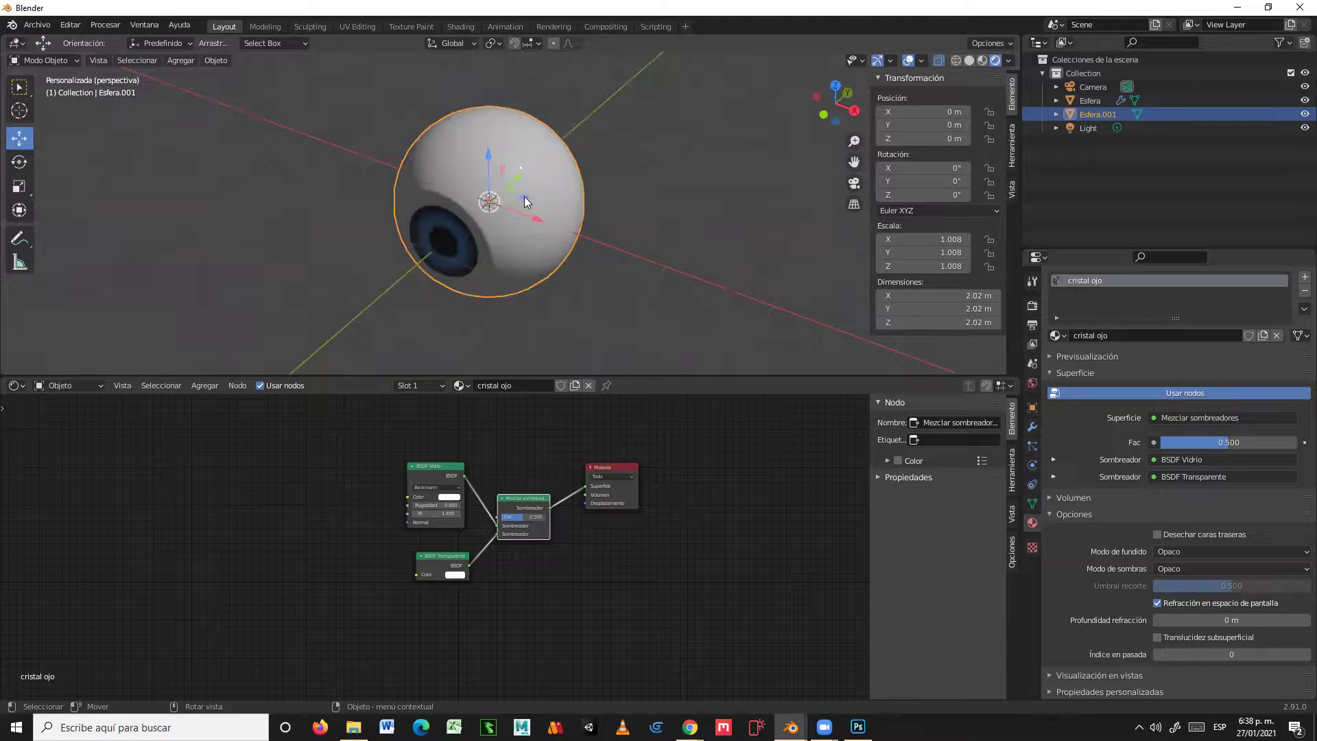
key(g)
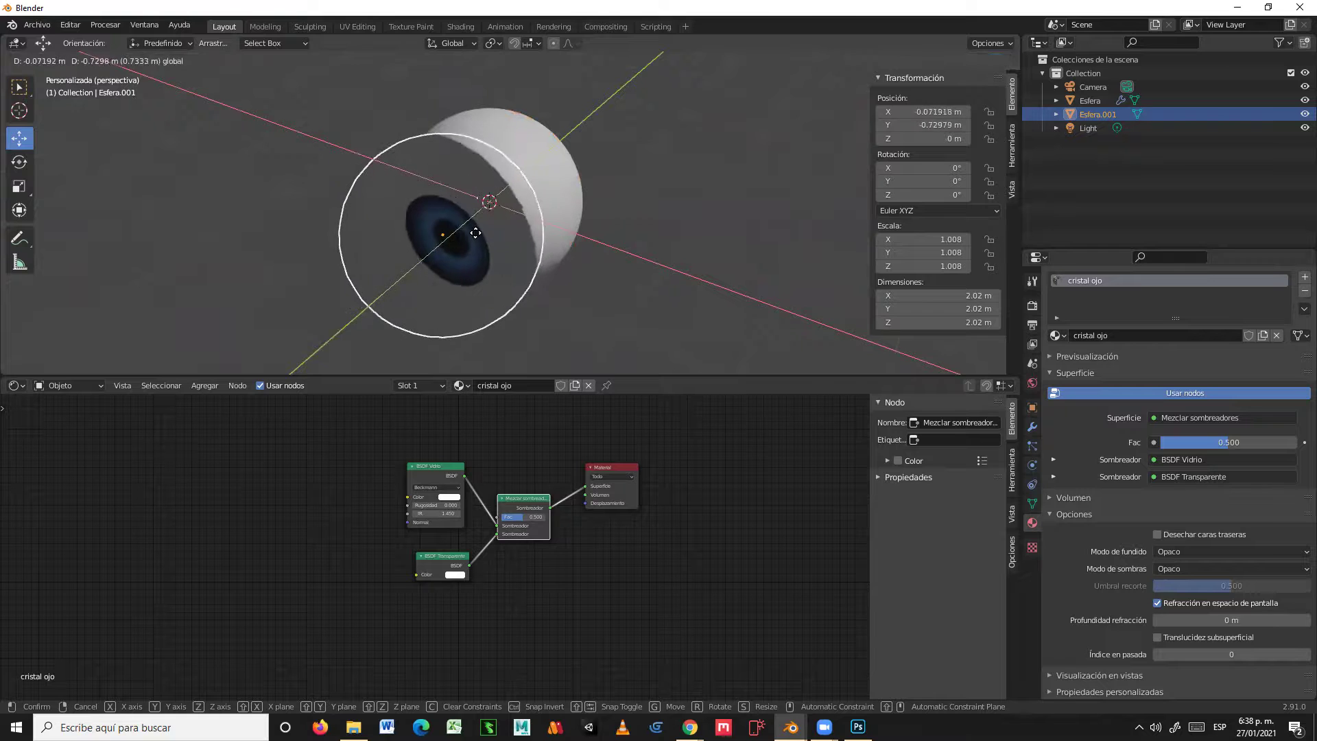
click(507, 233)
scroll(583, 224, up, 2)
middle_drag(634, 219, 511, 197)
scroll(523, 207, down, 2)
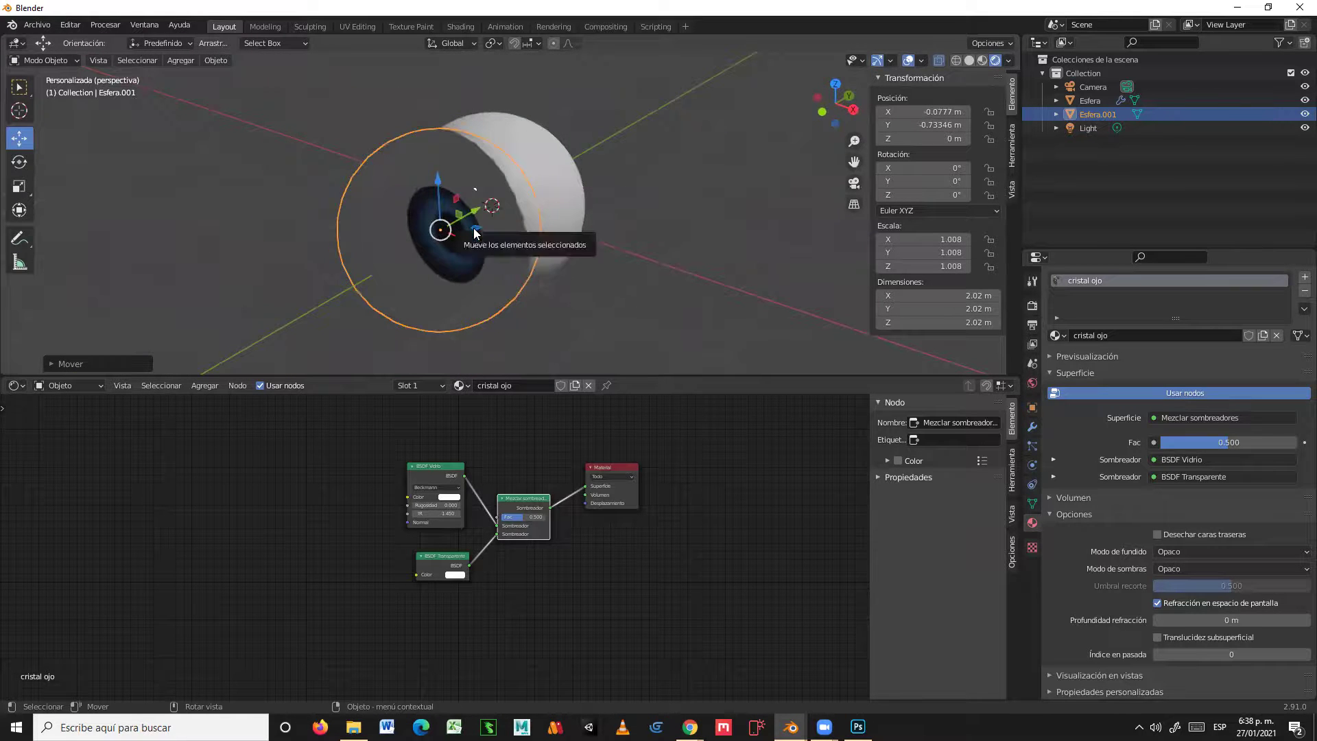
Step: Shift the glass sphere across the iris to about Y -0.90 m, and clear its location back to the origin
key(g)
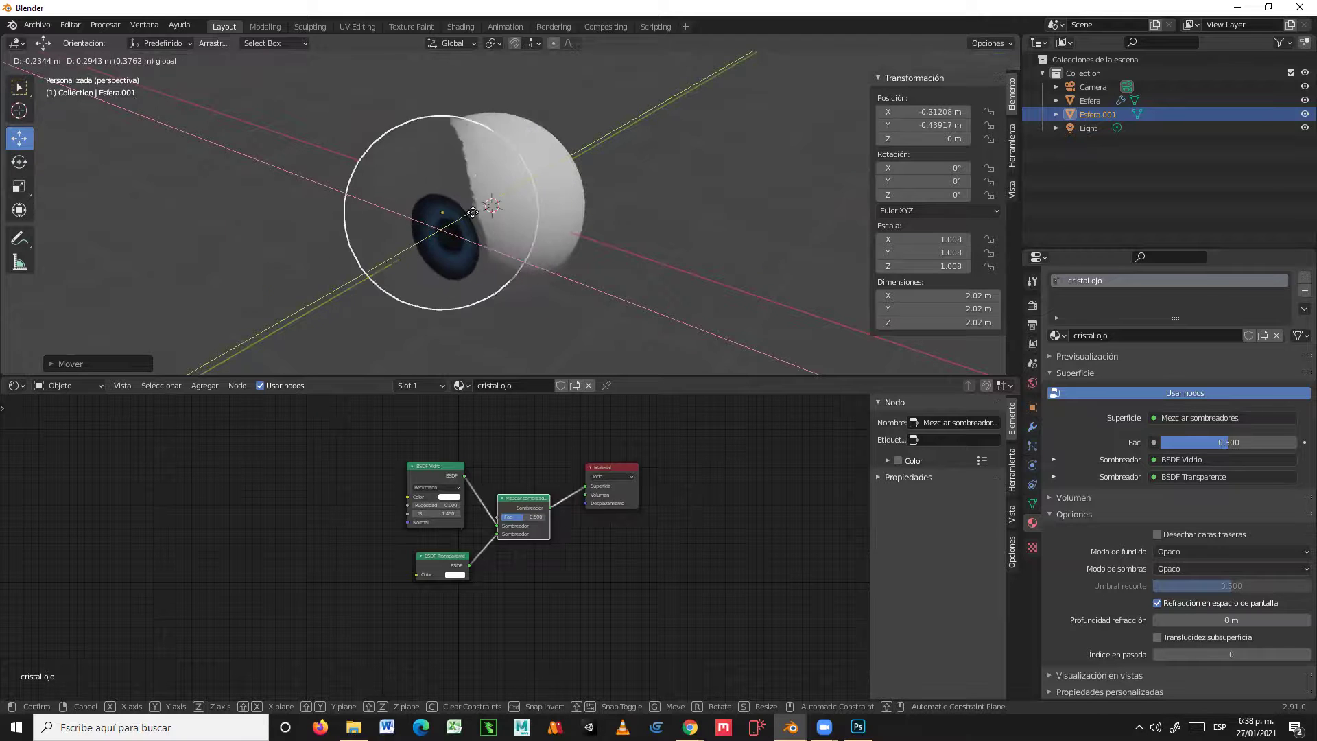
click(572, 244)
middle_drag(572, 247, 692, 231)
drag(561, 218, 536, 214)
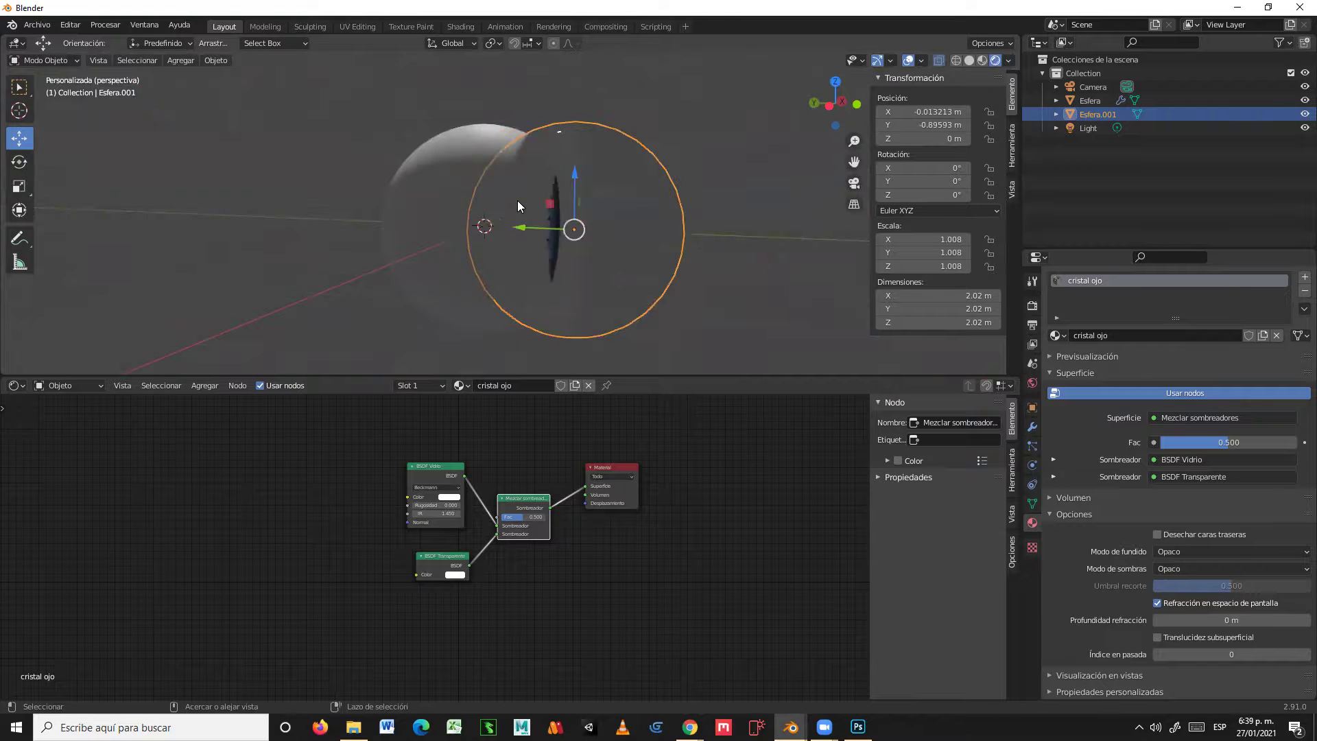
key(alt+g)
middle_drag(714, 242, 601, 248)
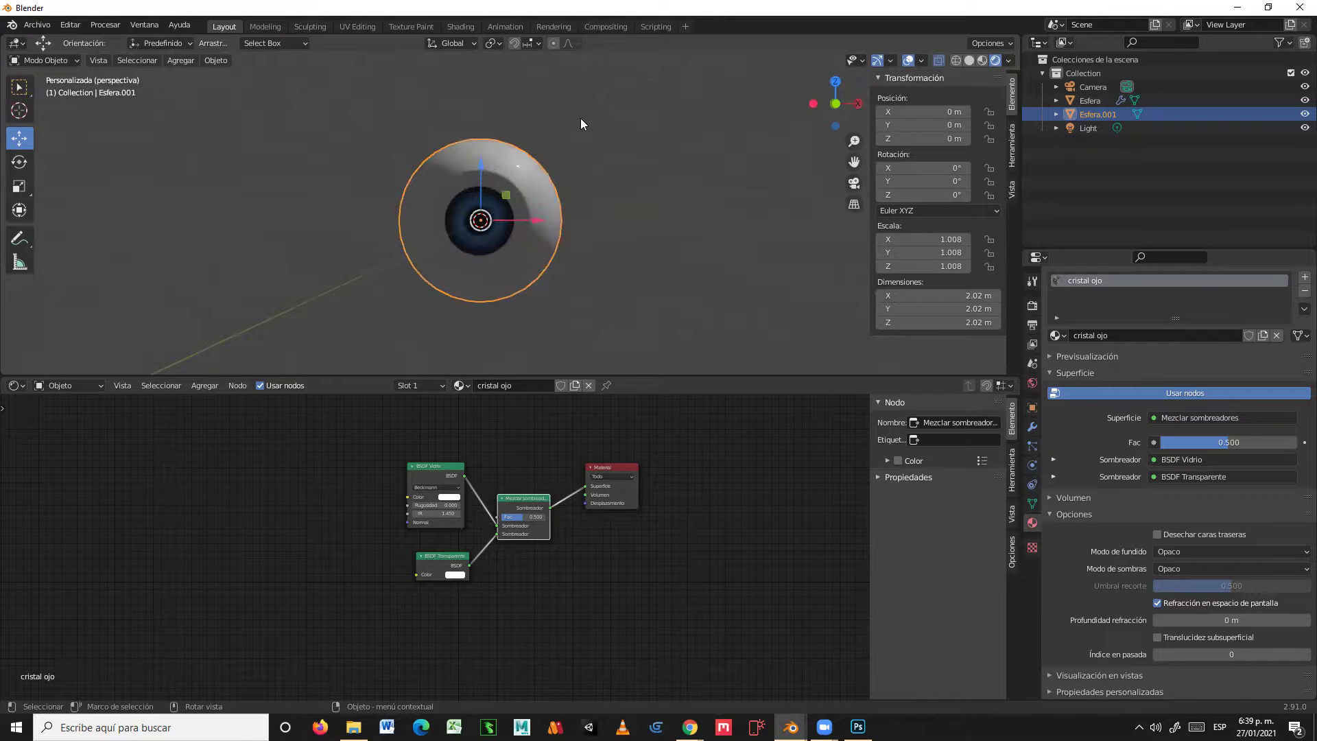
Step: Add the inner eyeball Esfera to the selection together with the outer glass sphere
shift+click(520, 205)
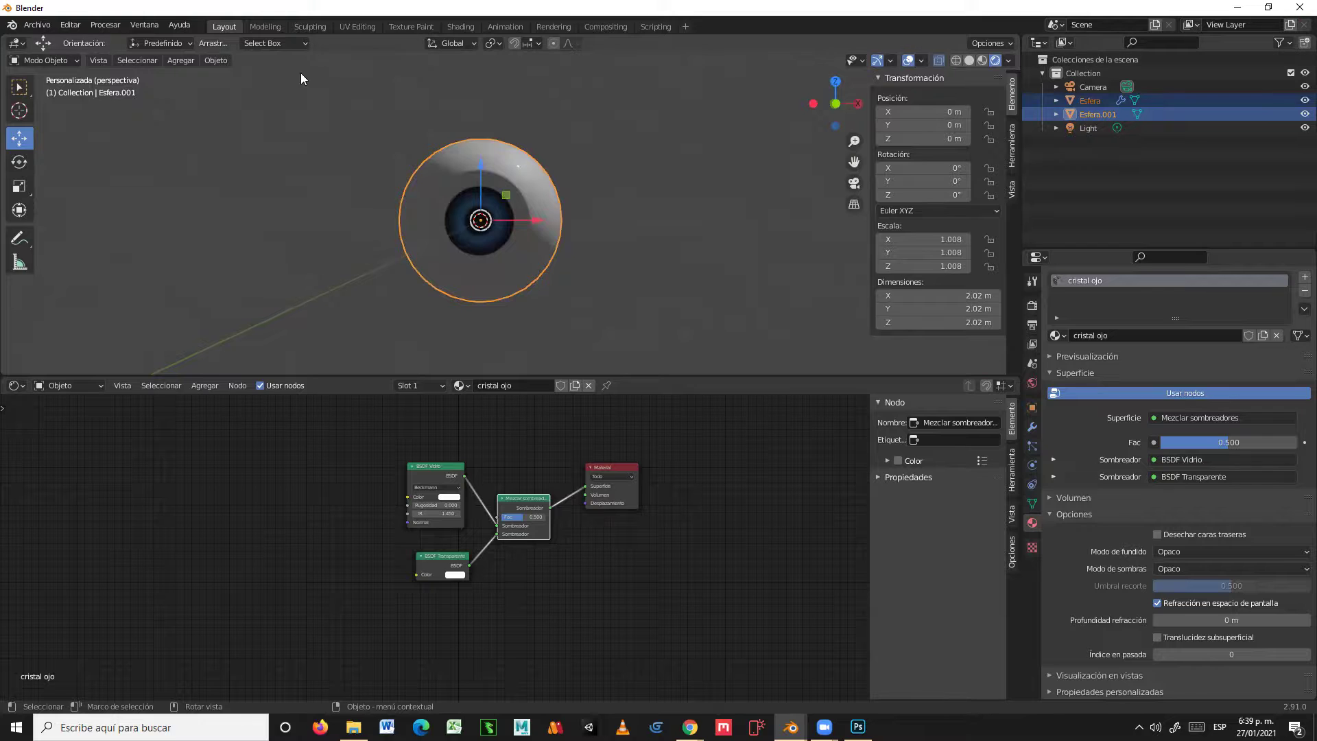
middle_drag(585, 183, 628, 162)
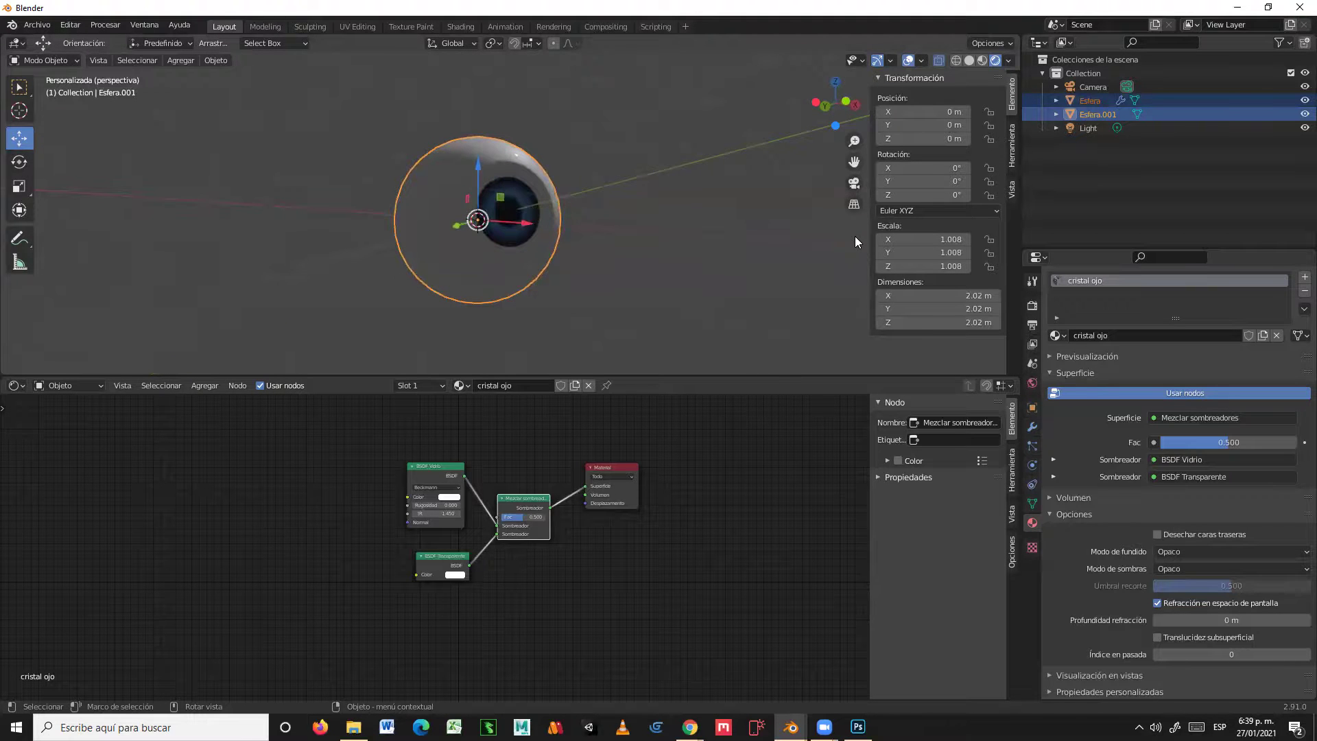